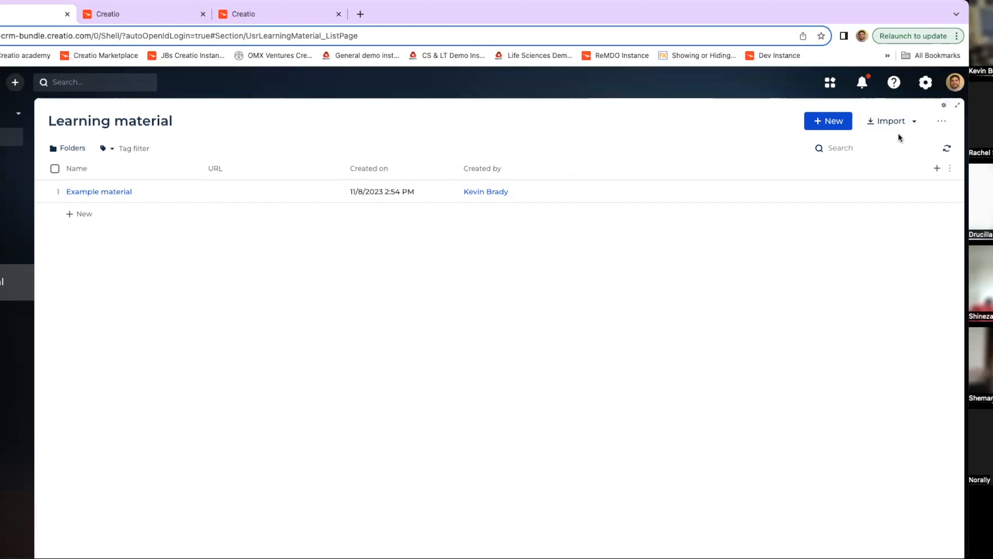
Open the Example material record and bring its Learning material form page into the page designer.
left_click(943, 107)
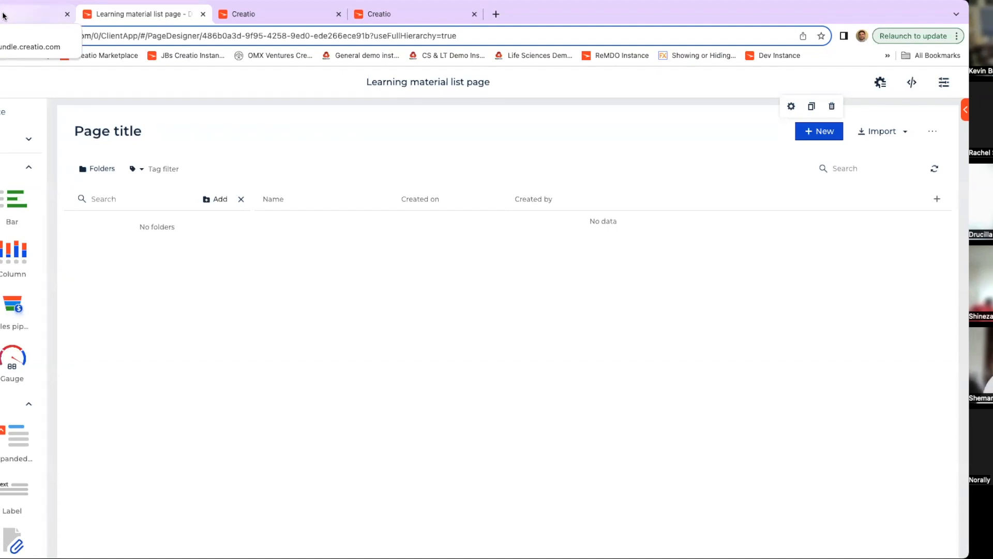
left_click(203, 14)
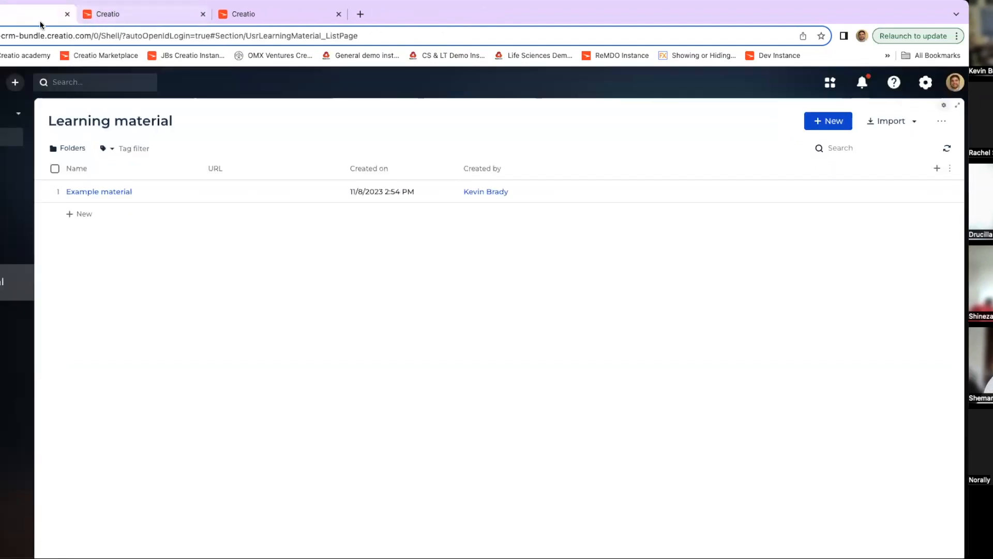
left_click(95, 192)
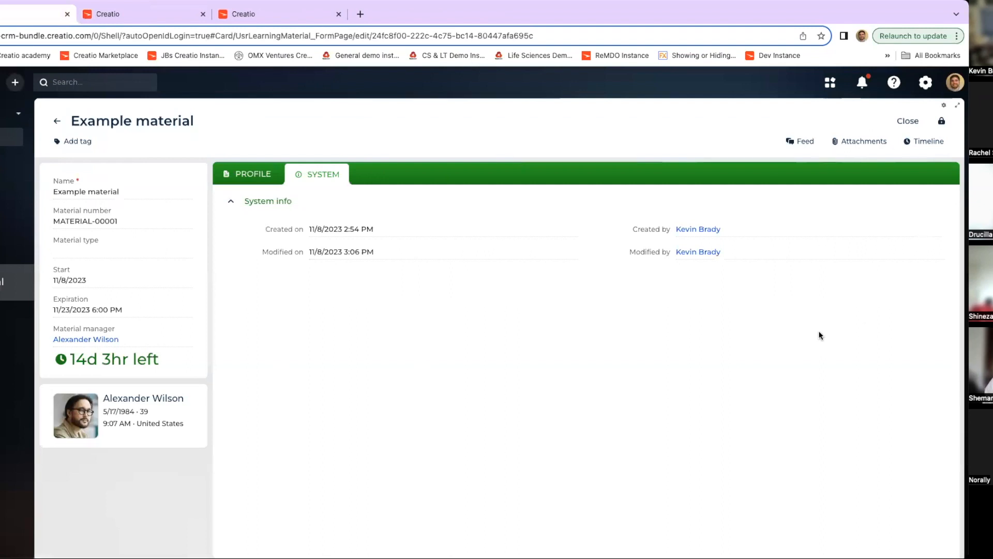
left_click(945, 106)
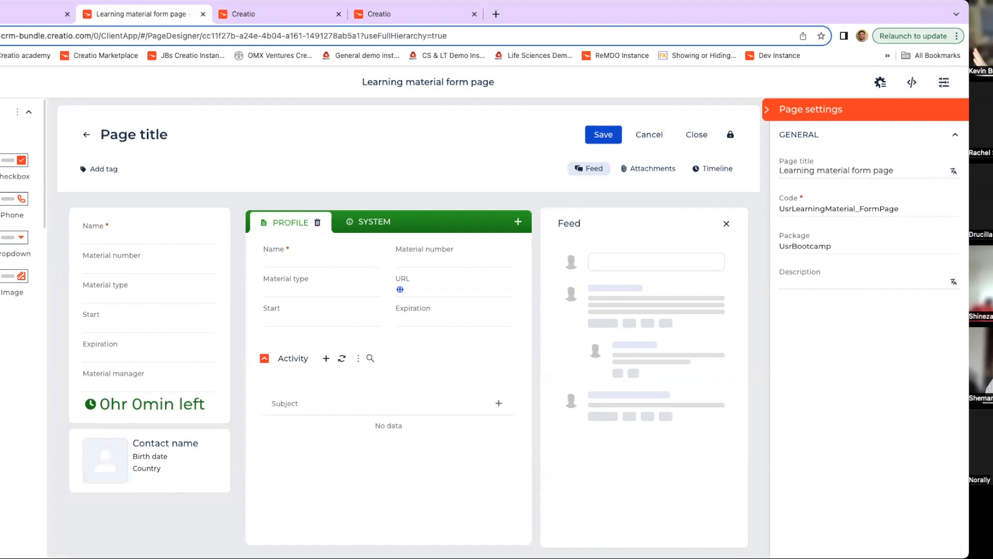
Add a dropdown field beside Material type on the Profile tab, titled Material stage with the code UsrMaterialStage.
scroll(16, 320, "down", 6)
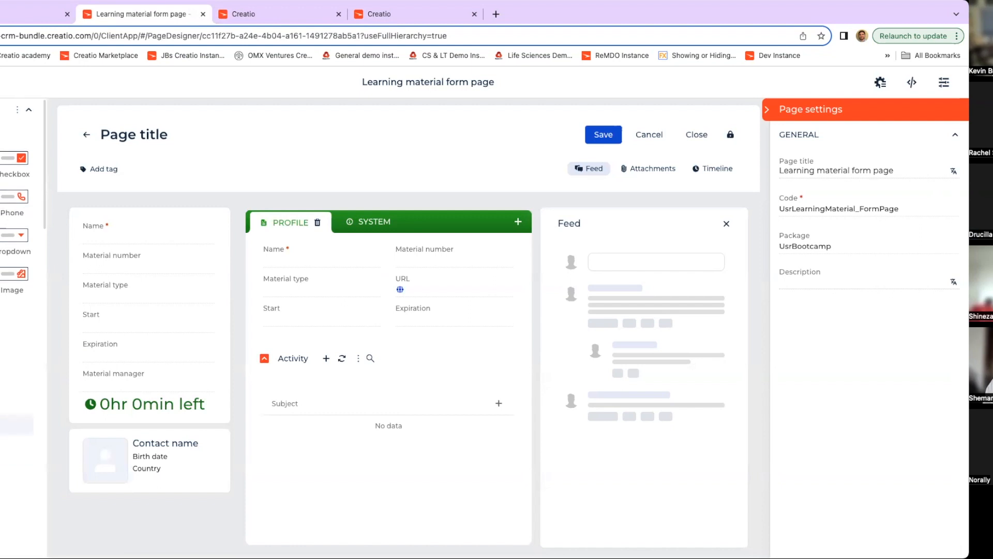
scroll(16, 320, "up", 6)
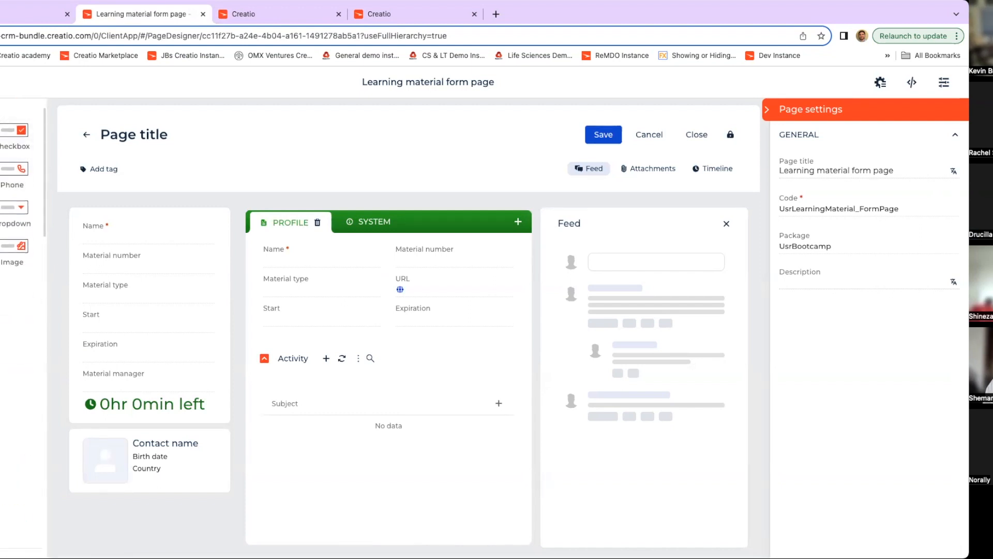
left_click_drag(12, 207, 494, 286)
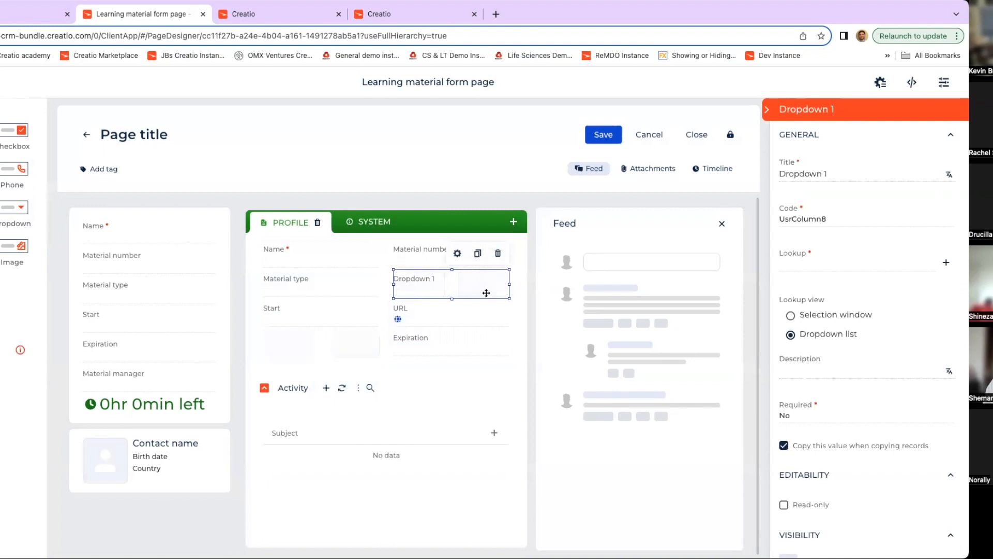
triple_click(833, 174)
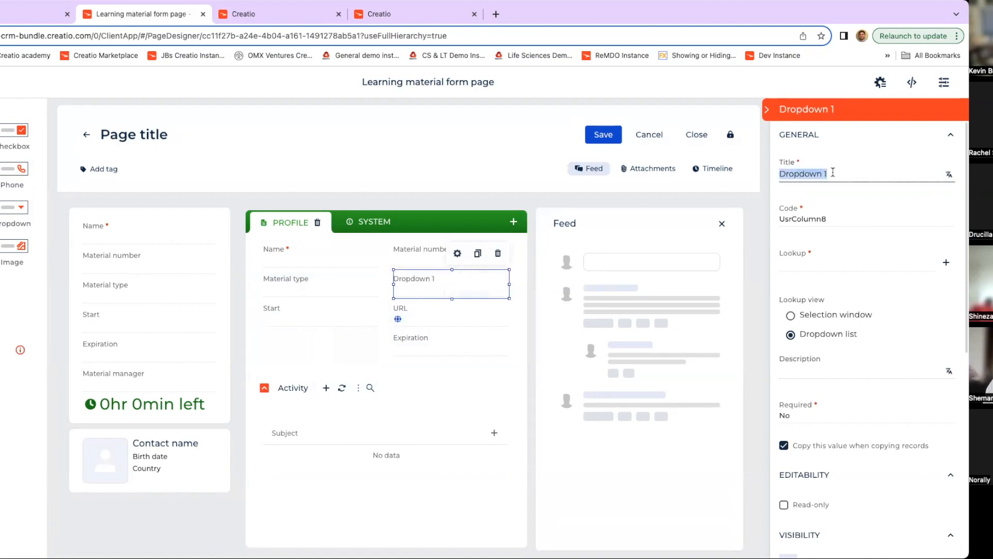
type("Mat")
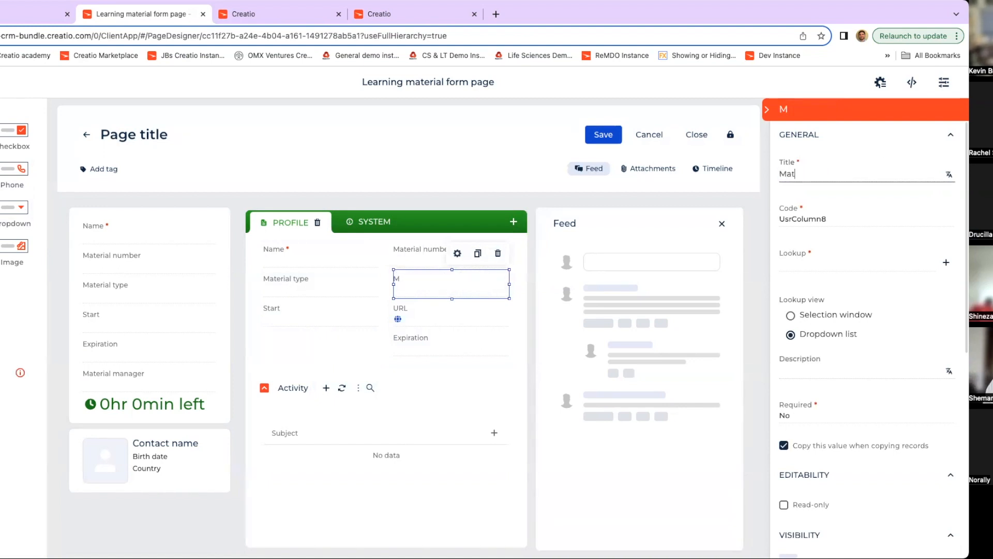
type("erial stag")
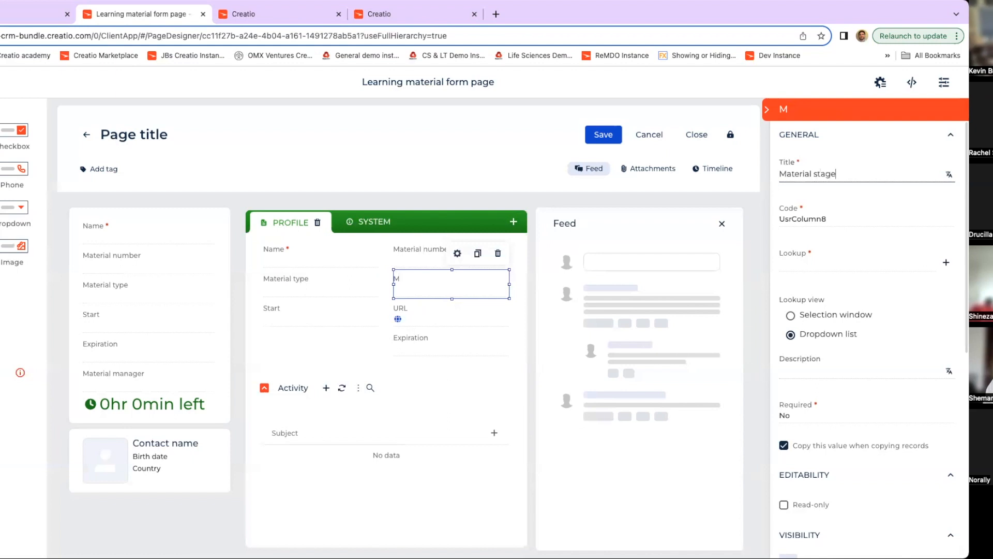
type("e")
left_click(800, 219)
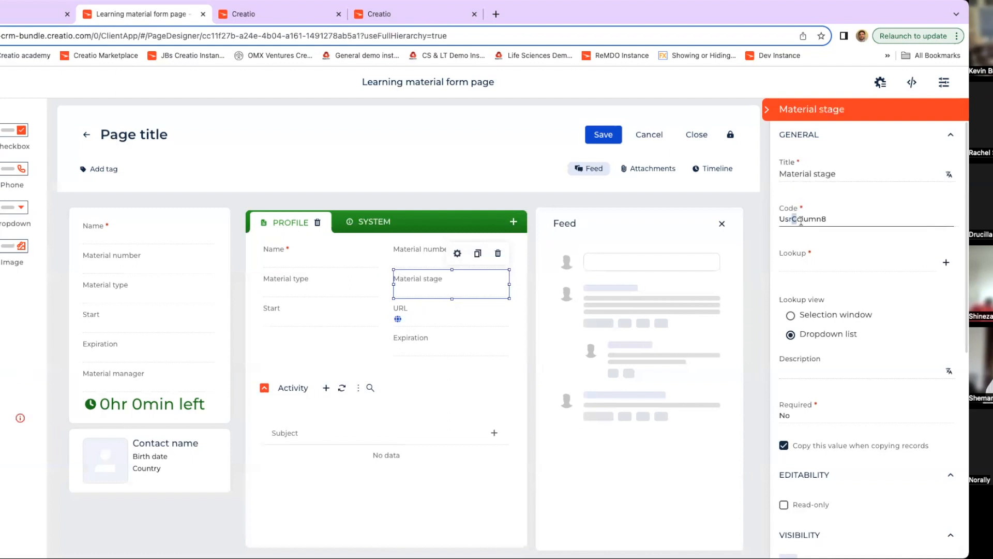
left_click_drag(801, 221, 896, 228)
type("MAterial")
Create and save a new lookup for the dropdown titled Material stage with the code UsrMaterialStage.
left_click(947, 263)
type("Material")
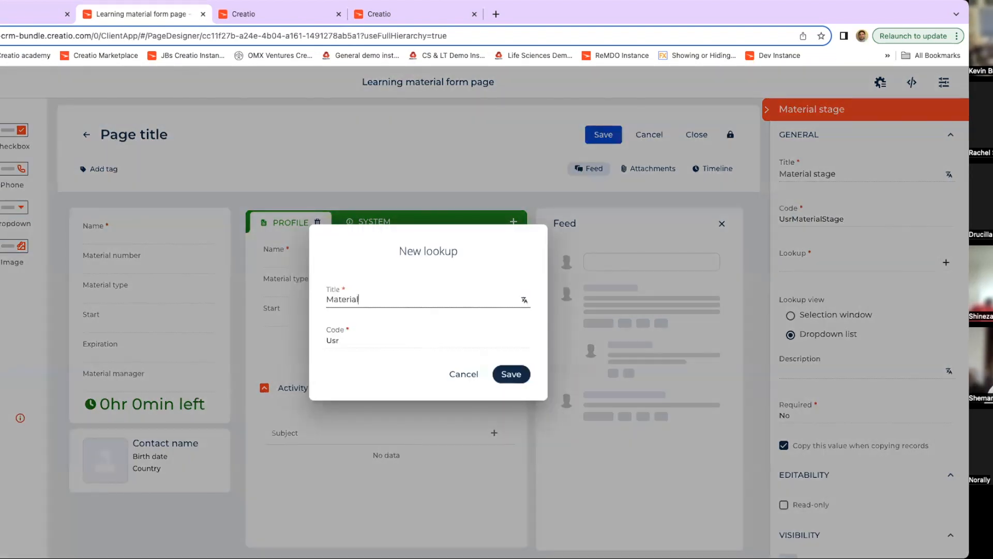
type(" stage")
left_click(380, 344)
type("Mater")
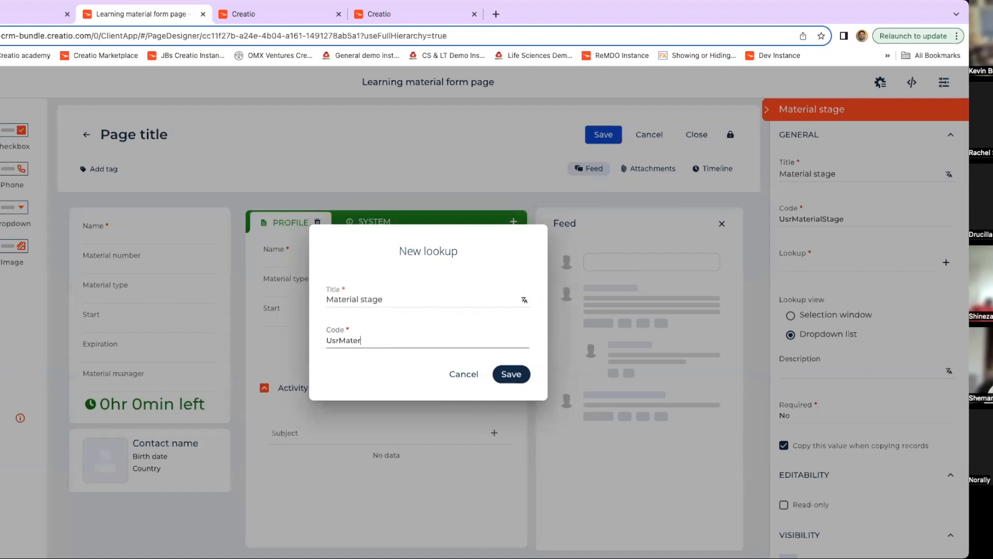
type("ialStage")
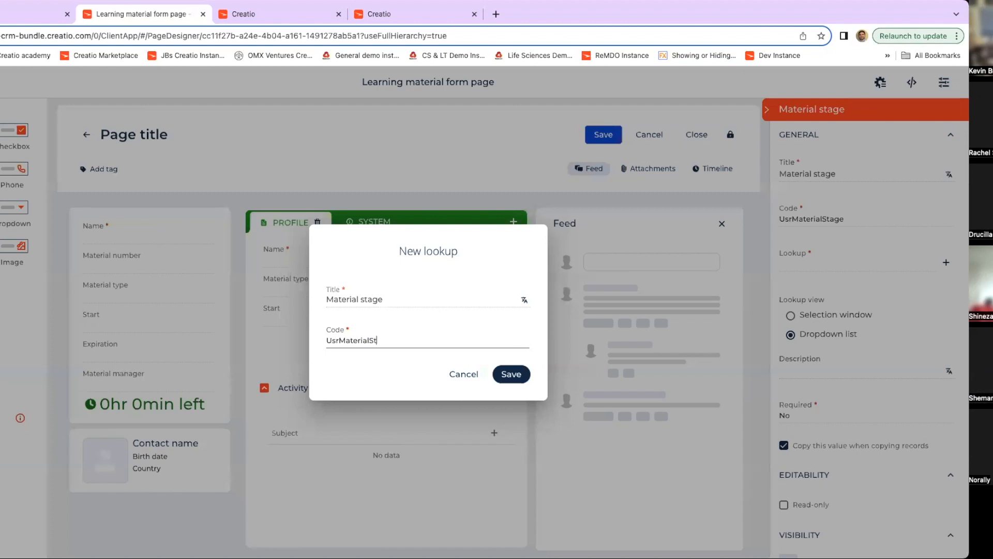
left_click(510, 376)
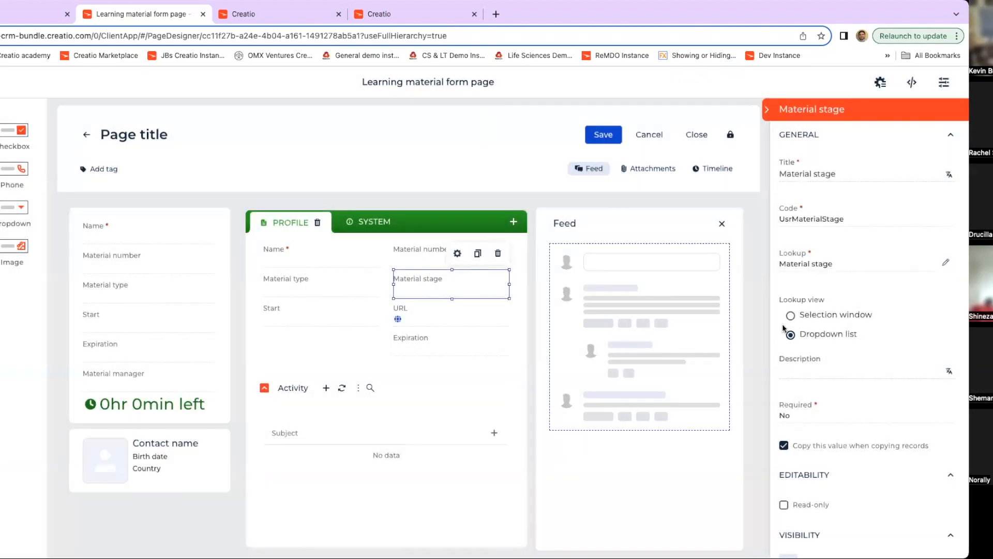
Examine the Material stage field's lookup definition and its editability, visibility, appearance and advanced settings.
scroll(891, 341, "down", 3)
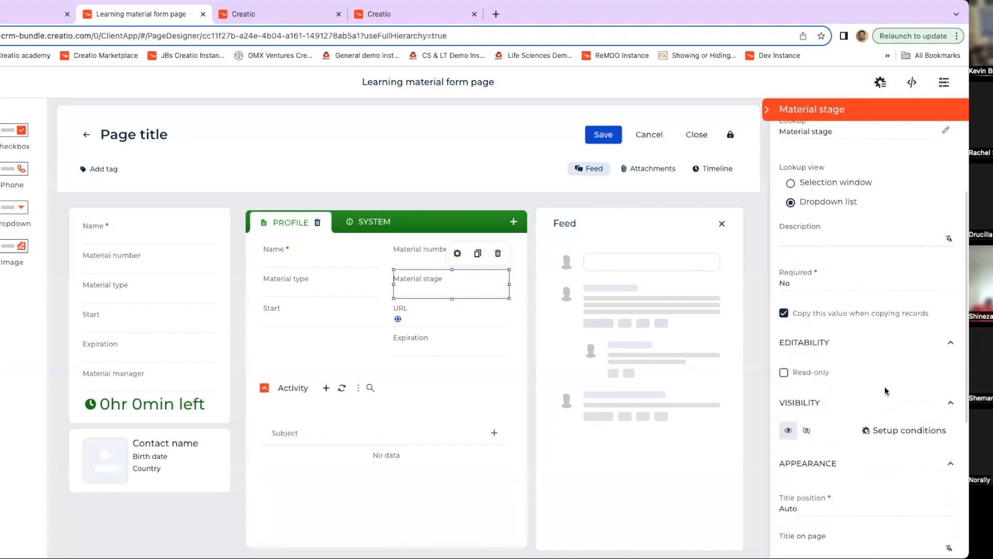
scroll(874, 432, "down", 5)
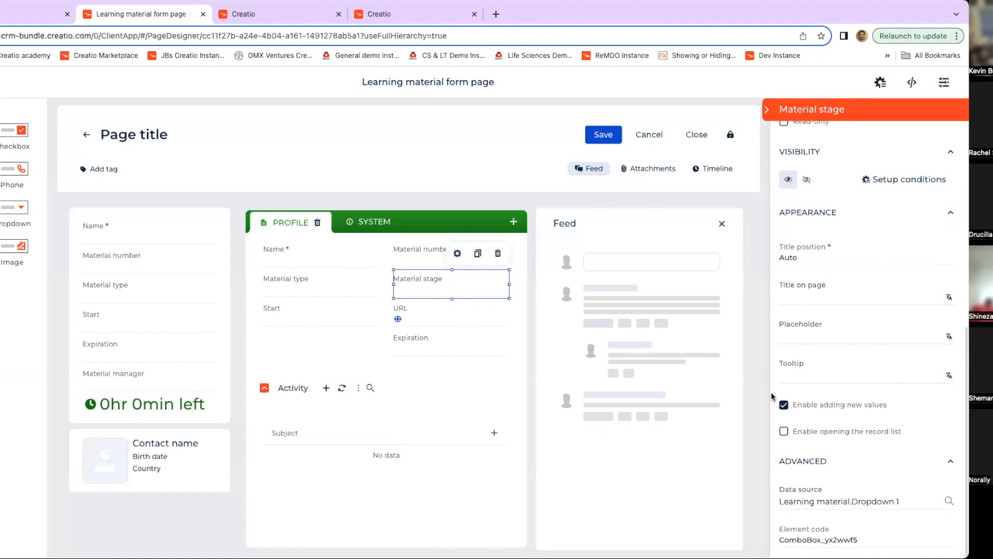
scroll(908, 369, "up", 8)
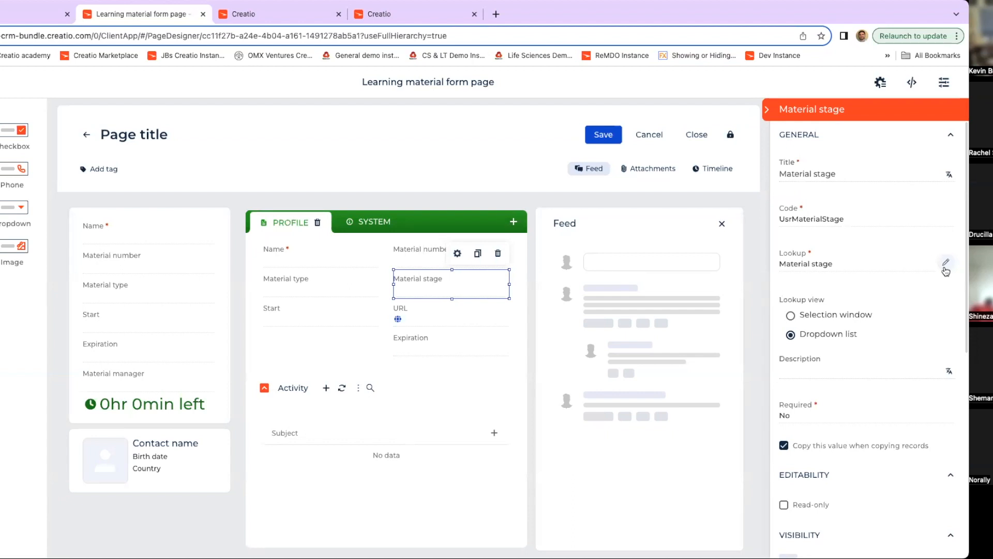
left_click(945, 267)
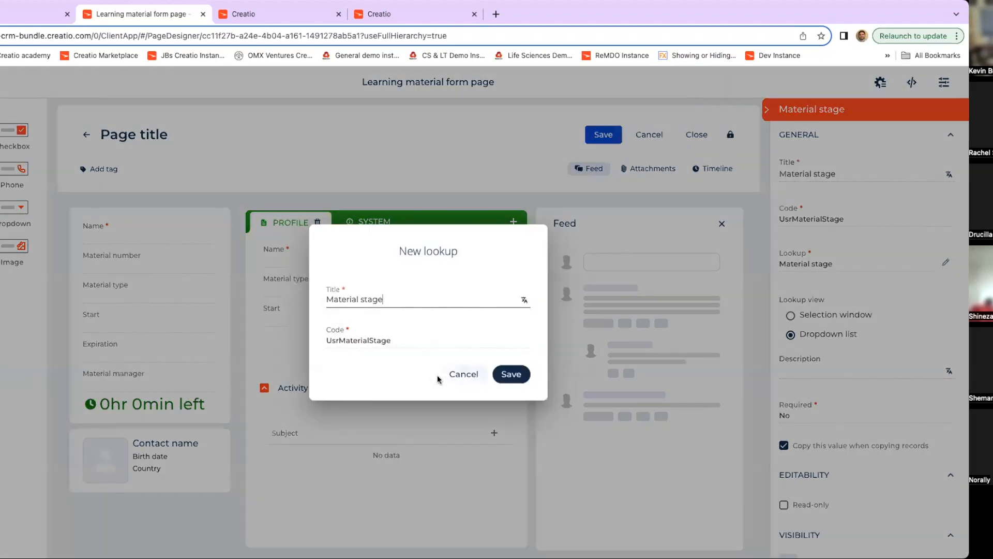
left_click(462, 388)
scroll(892, 355, "down", 3)
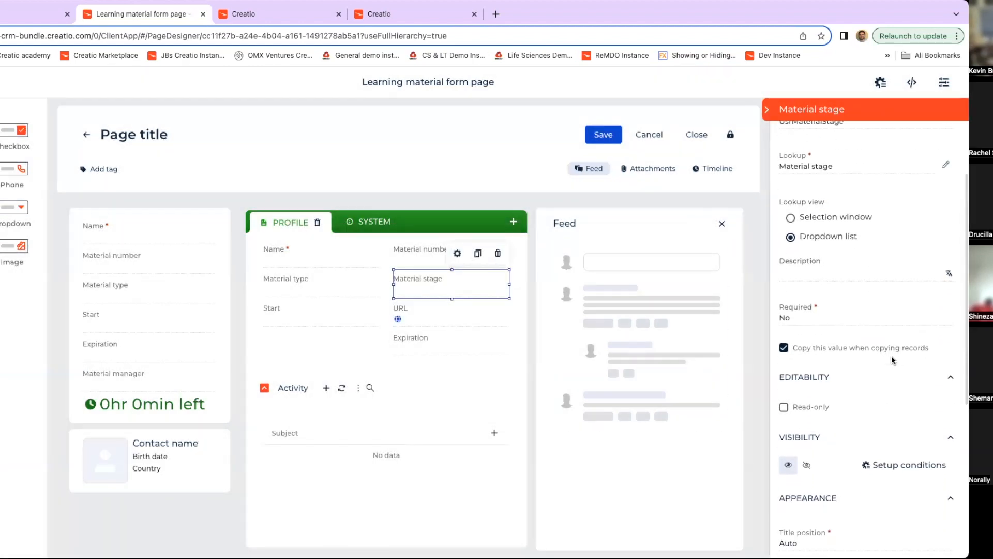
scroll(903, 355, "down", 5)
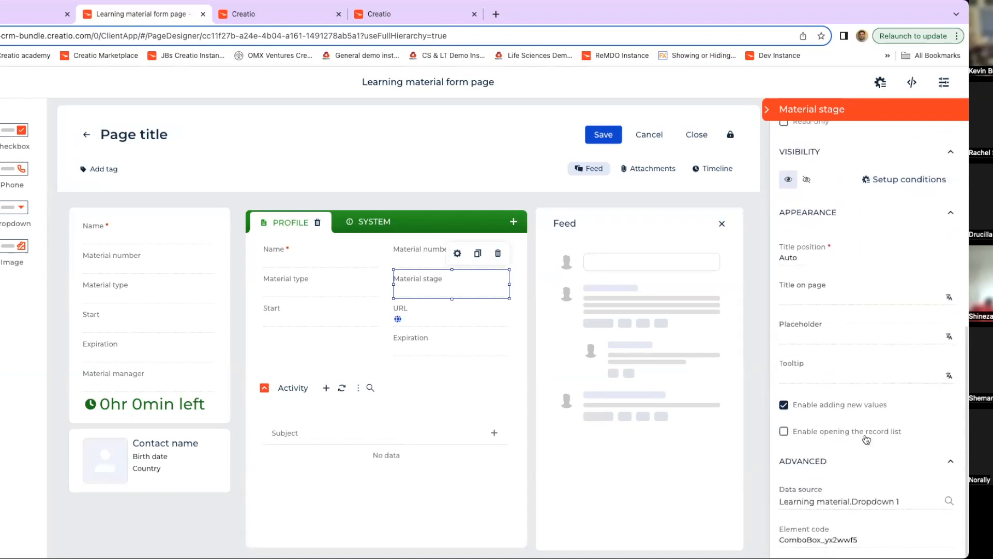
scroll(865, 437, "up", 1)
scroll(868, 430, "up", 3)
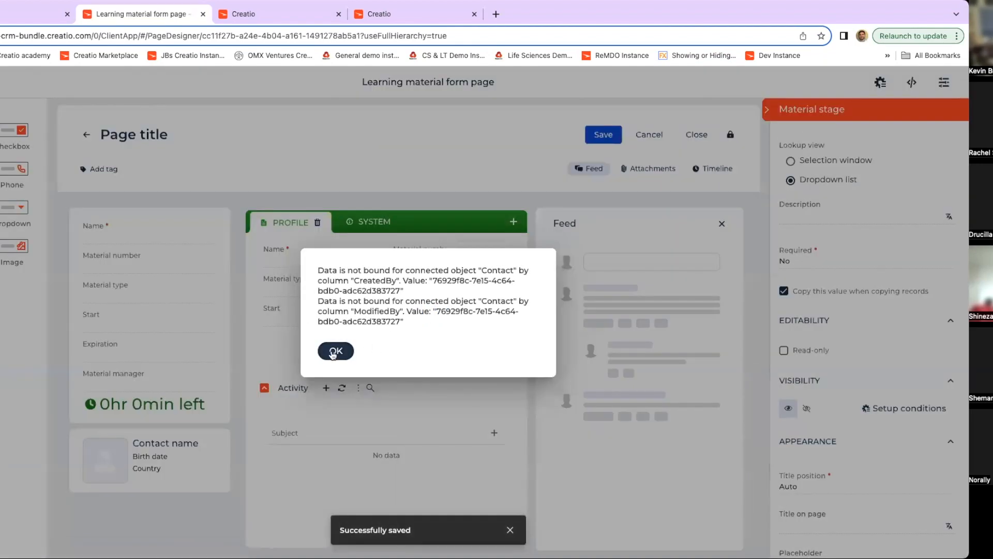
Place a progress bar above the Profile and System tabs and hide the Feed panel.
left_click(336, 351)
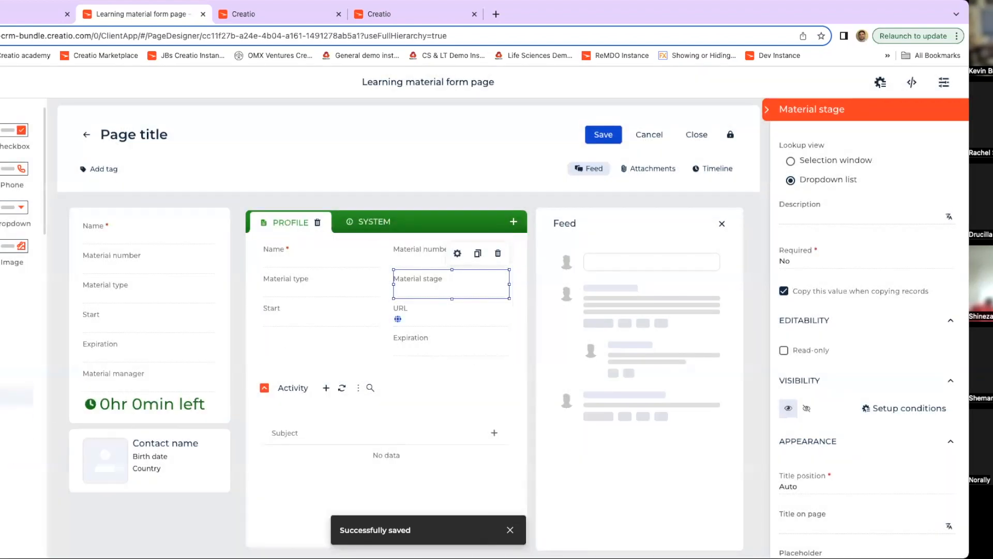
scroll(16, 363, "down", 6)
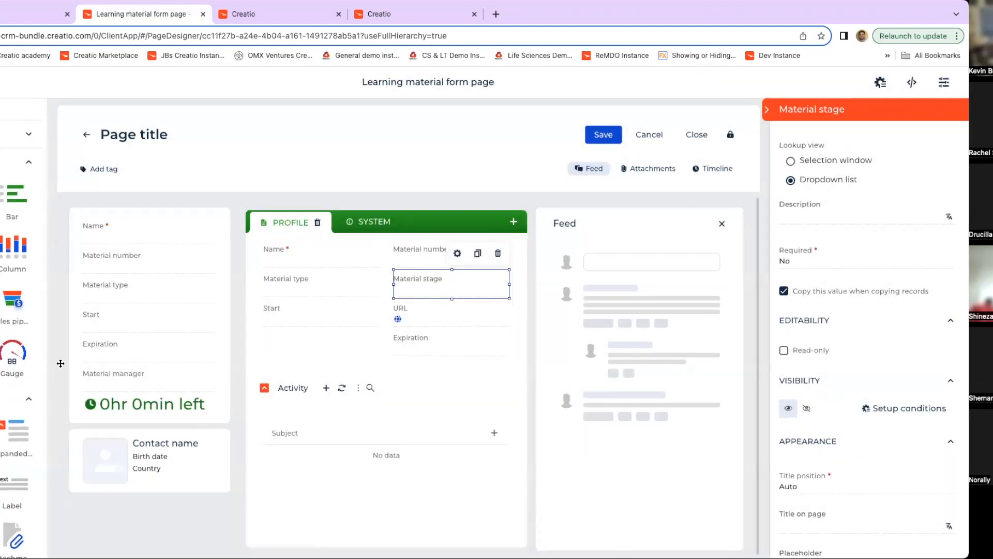
scroll(9, 372, "down", 4)
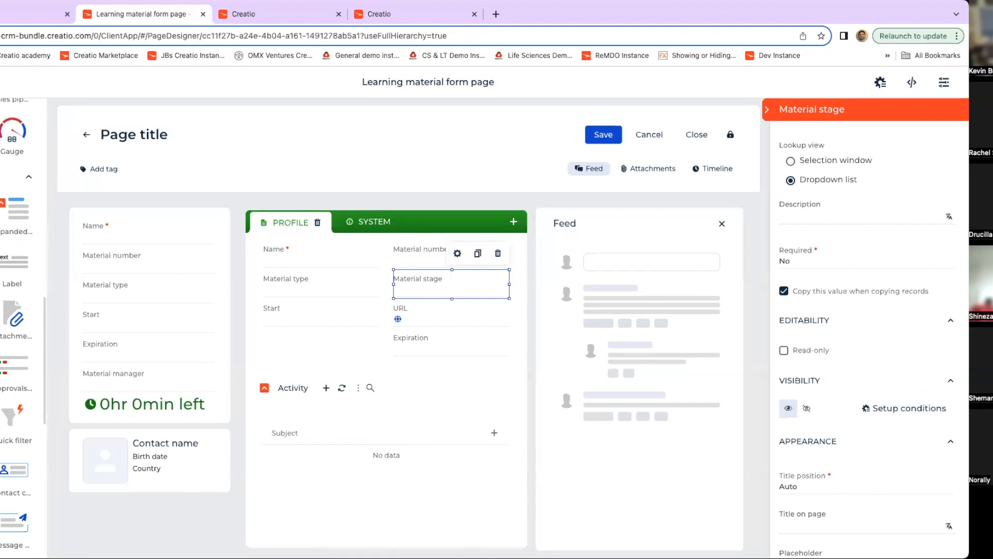
left_click_drag(15, 362, 287, 214)
left_click(589, 172)
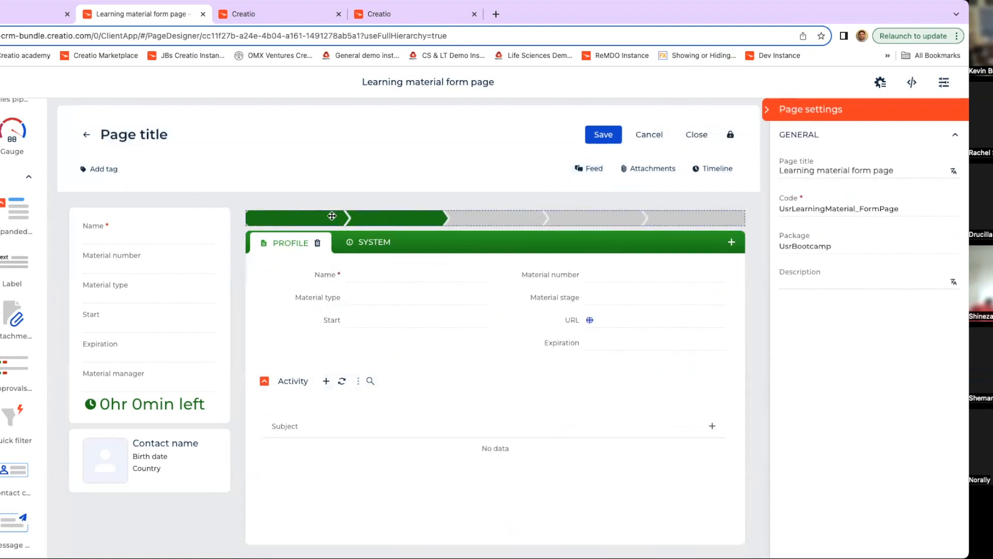
Open the case setup for the progress bar, saving the modified page to proceed.
left_click(725, 216)
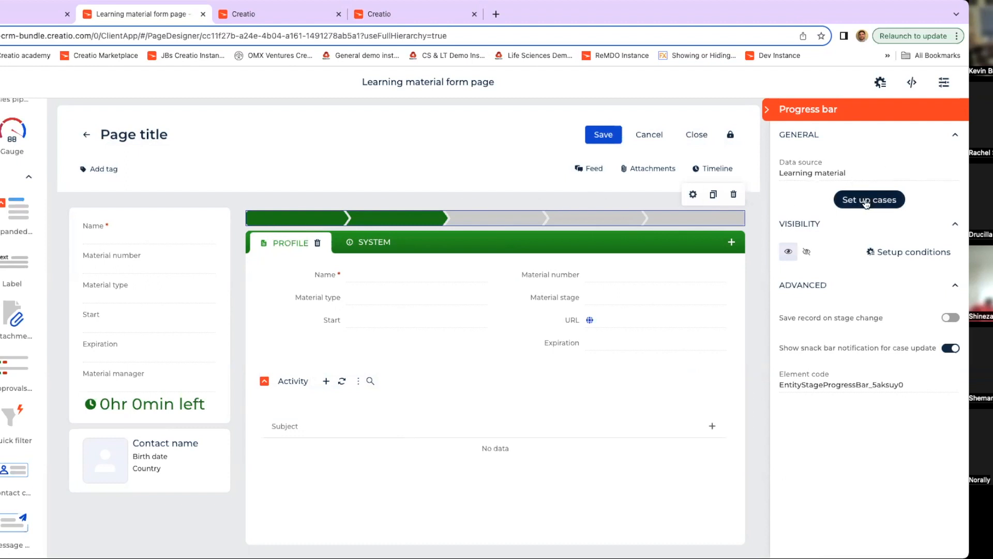
left_click(894, 206)
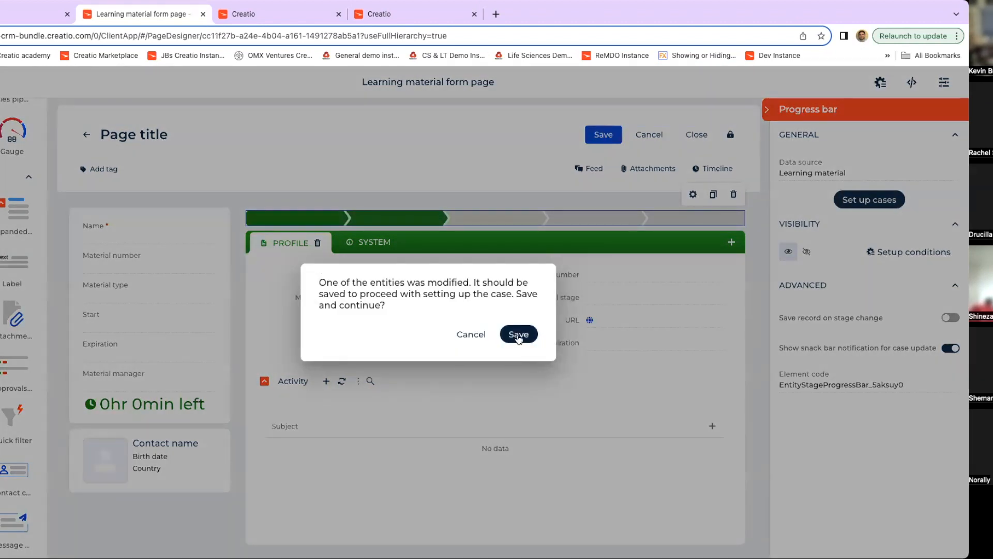
left_click(518, 335)
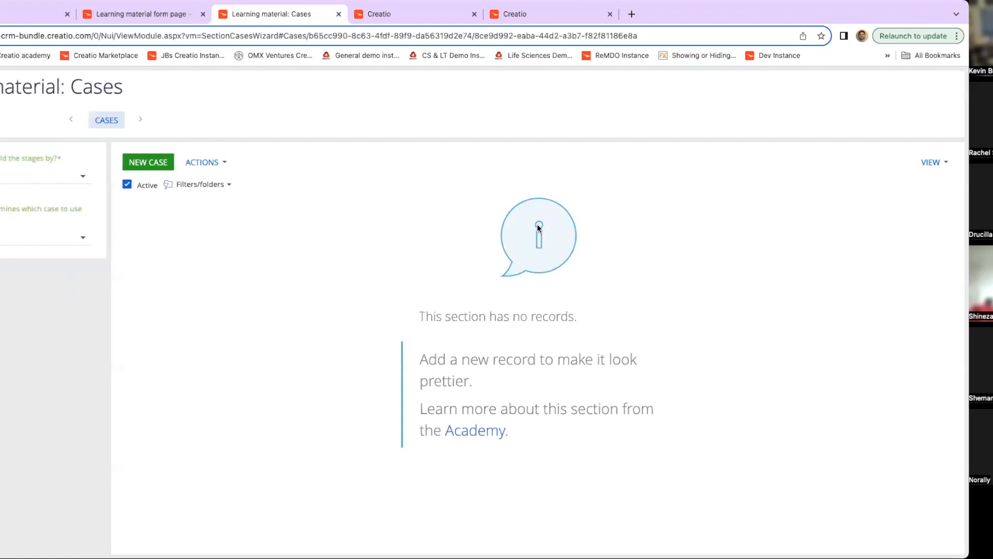
Choose the column to build the case stages by for the Learning material section.
left_click(45, 173)
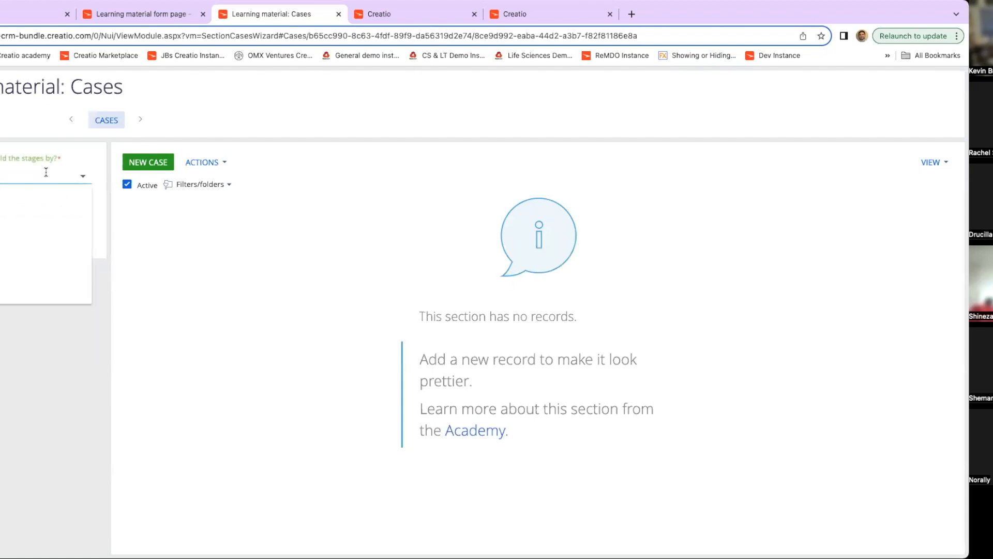
left_click(349, 325)
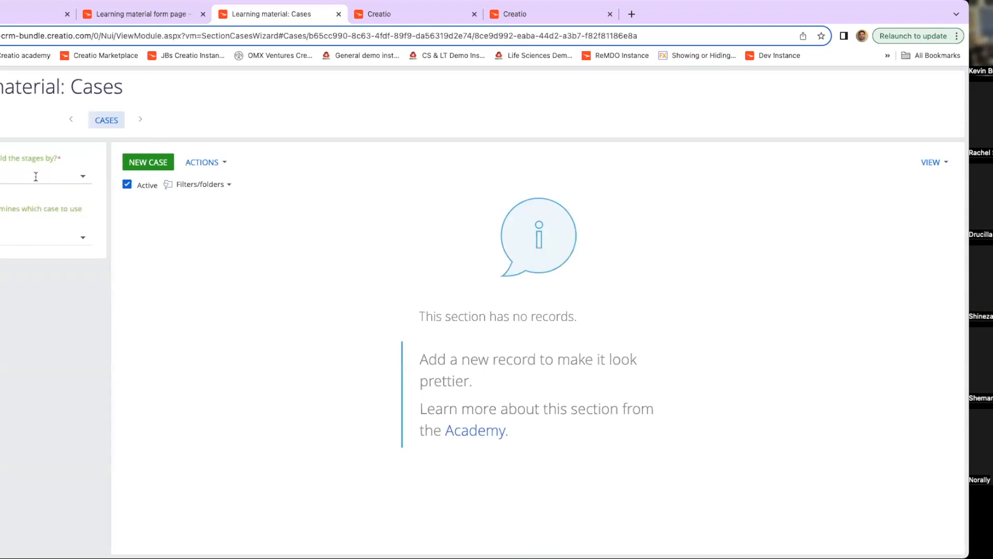
left_click(17, 174)
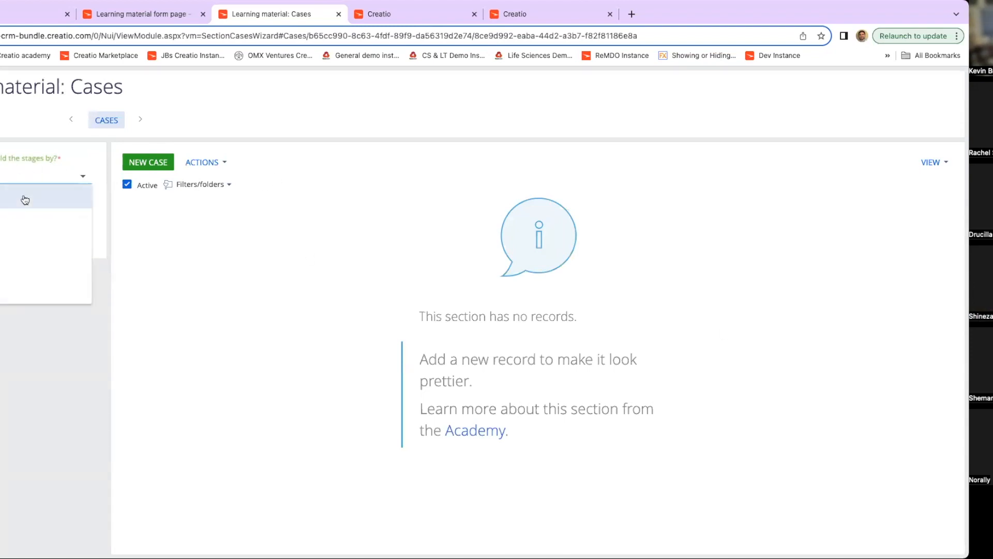
left_click(23, 252)
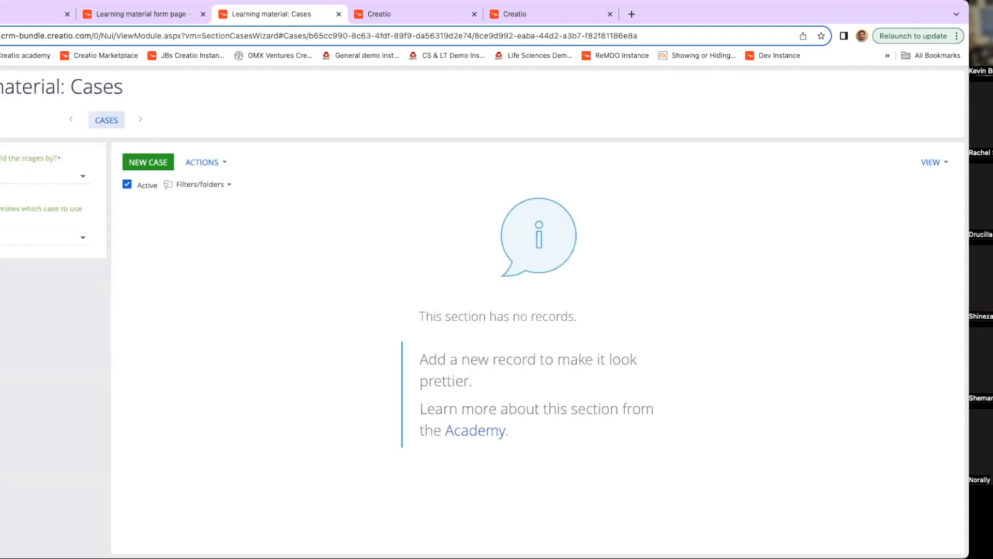
Set Material type as the column that determines which case to use, acknowledge the applied changes and start a new case.
triple_click(20, 211)
left_click(38, 272)
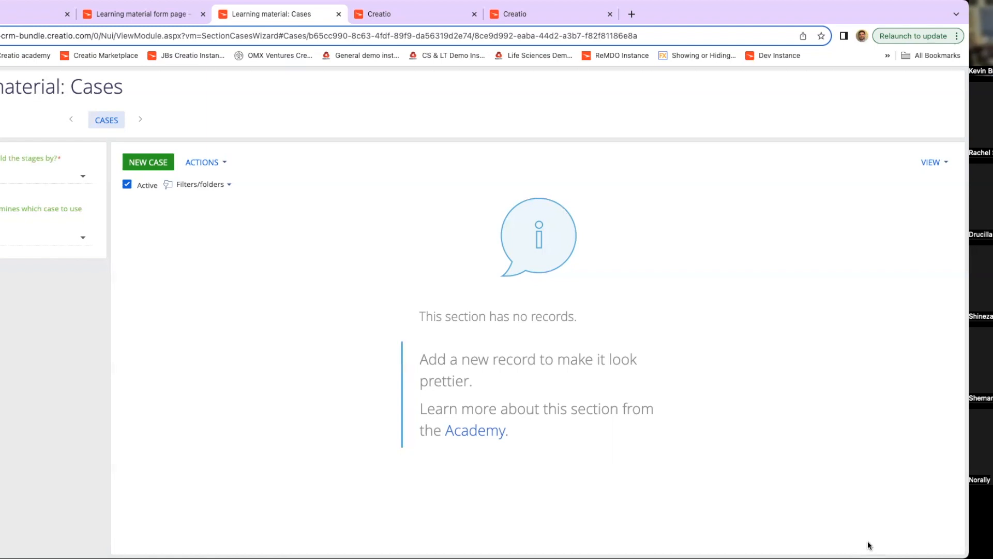
left_click(65, 238)
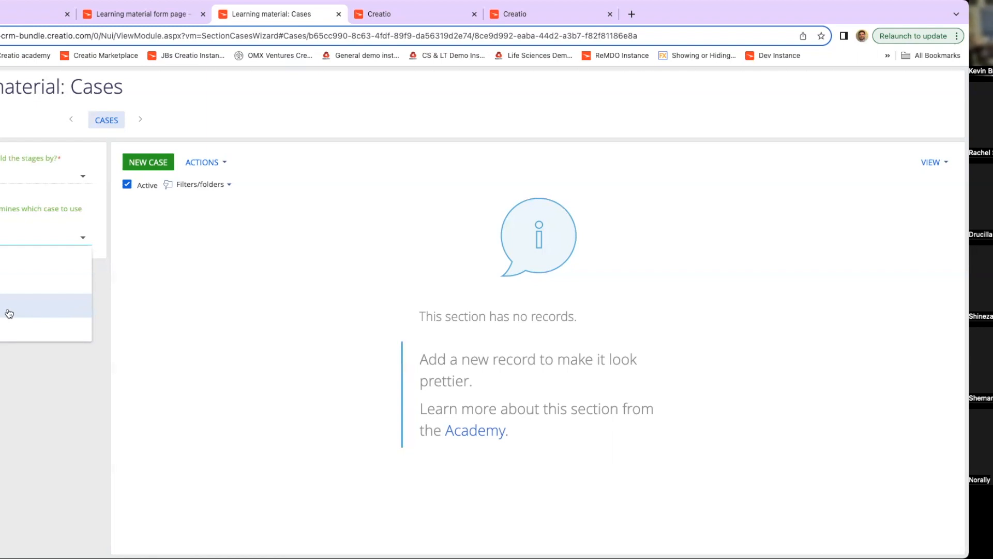
left_click(48, 311)
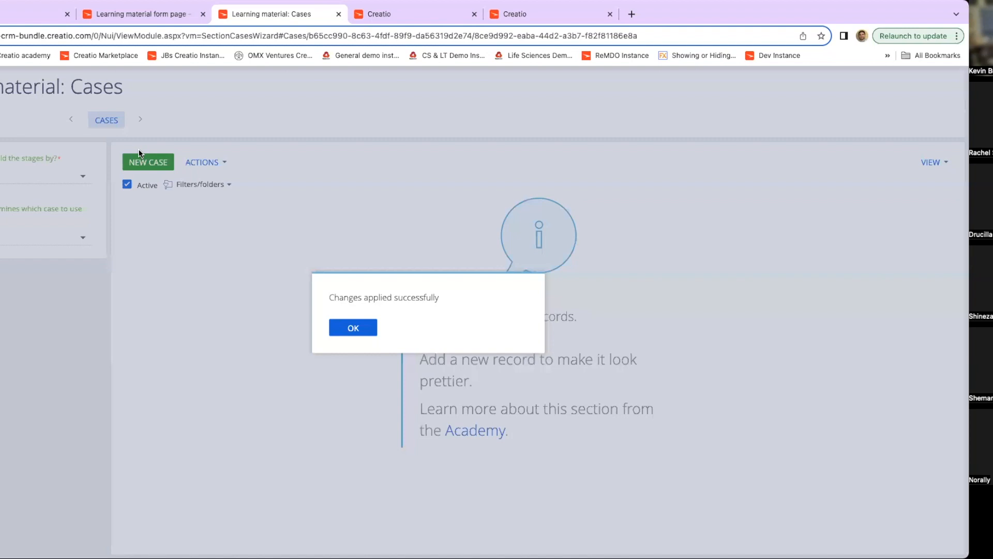
left_click(362, 329)
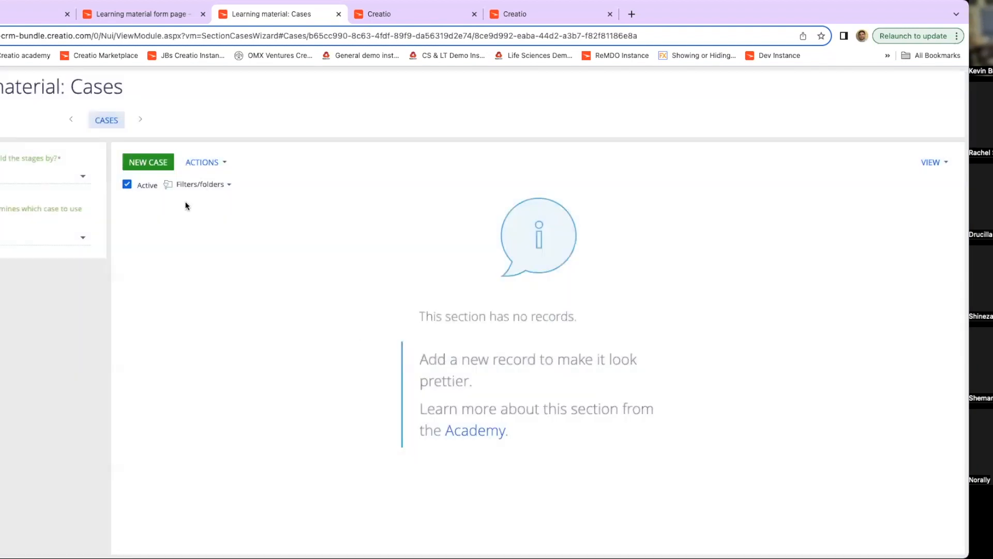
left_click(146, 161)
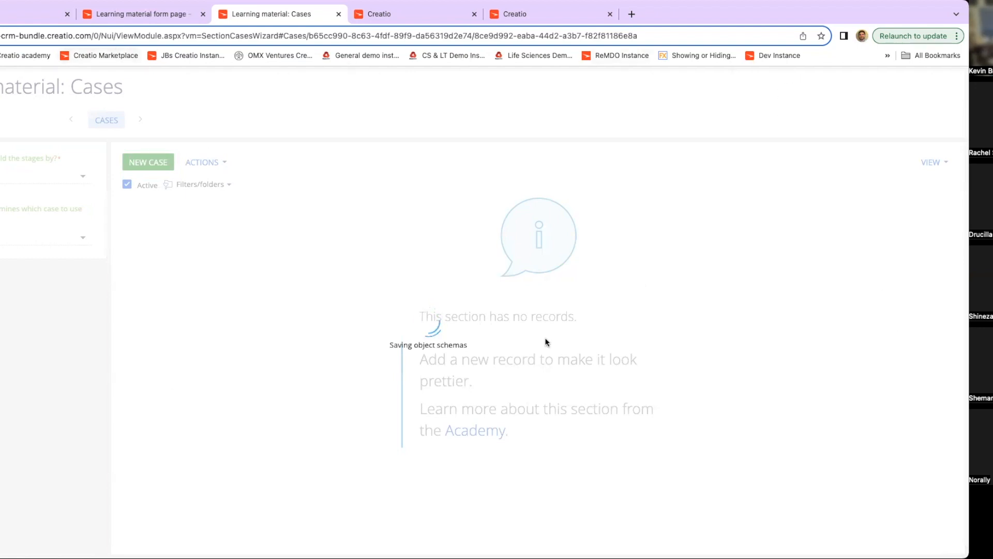
Examine the Example material record's Profile fields, focusing on the Material number prefix.
left_click(6, 19)
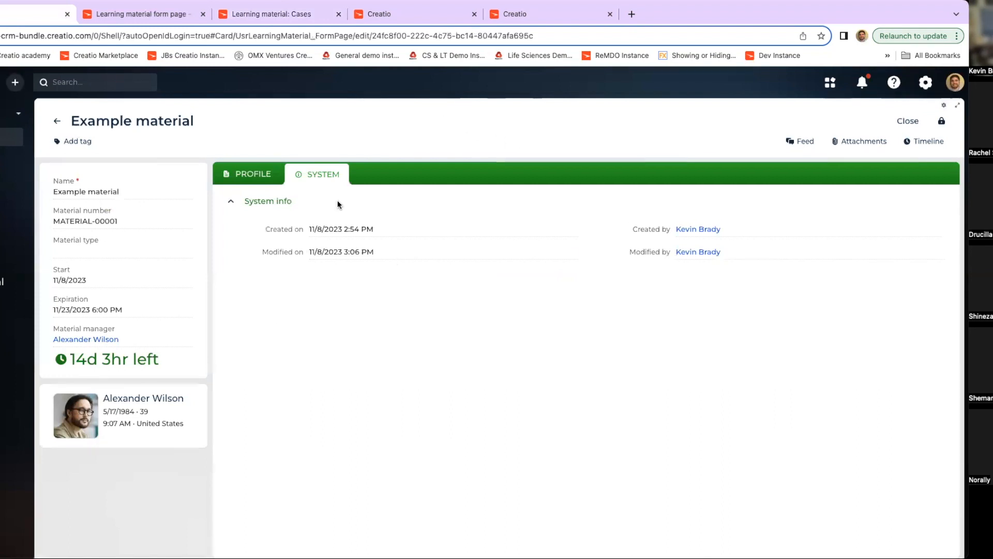
left_click(261, 176)
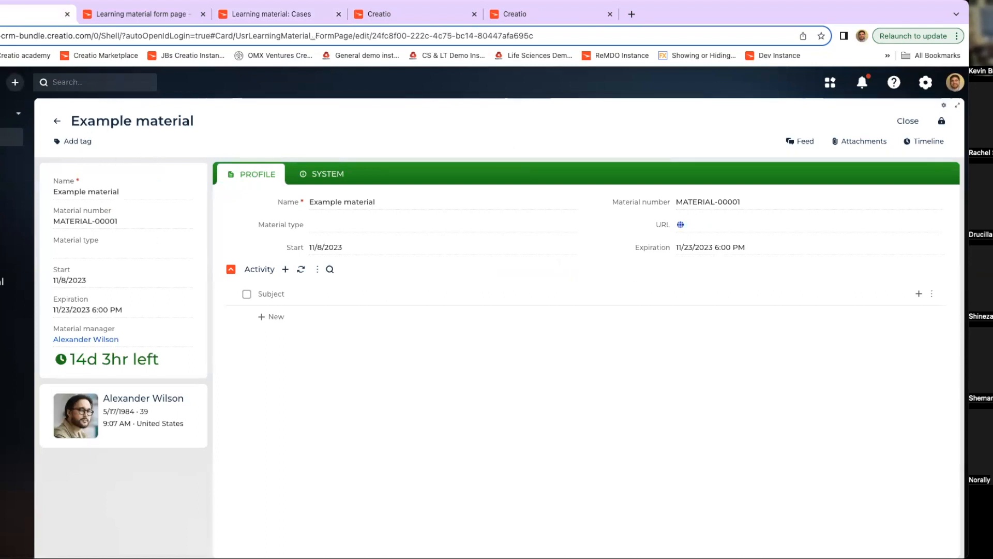
left_click(18, 113)
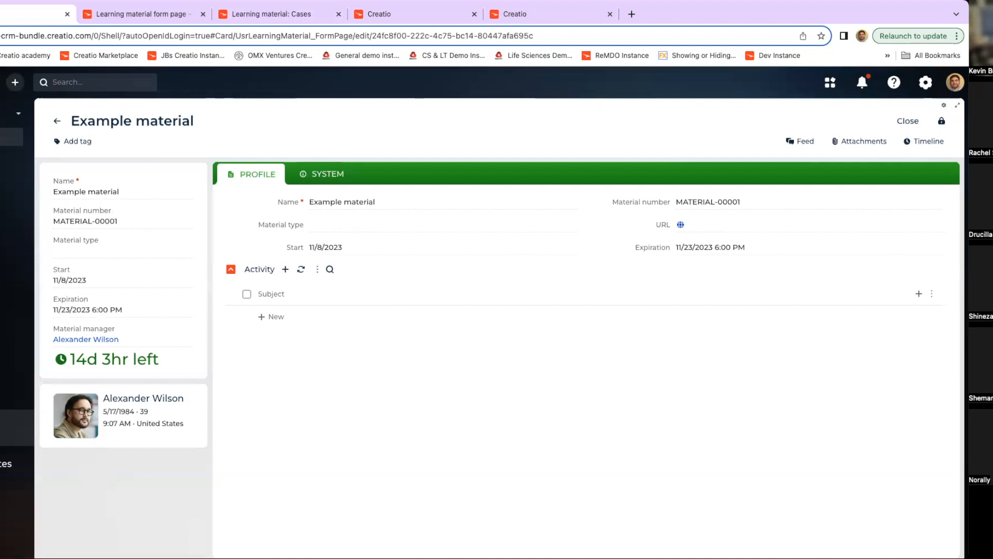
left_click(714, 201)
left_click_drag(714, 201, 677, 202)
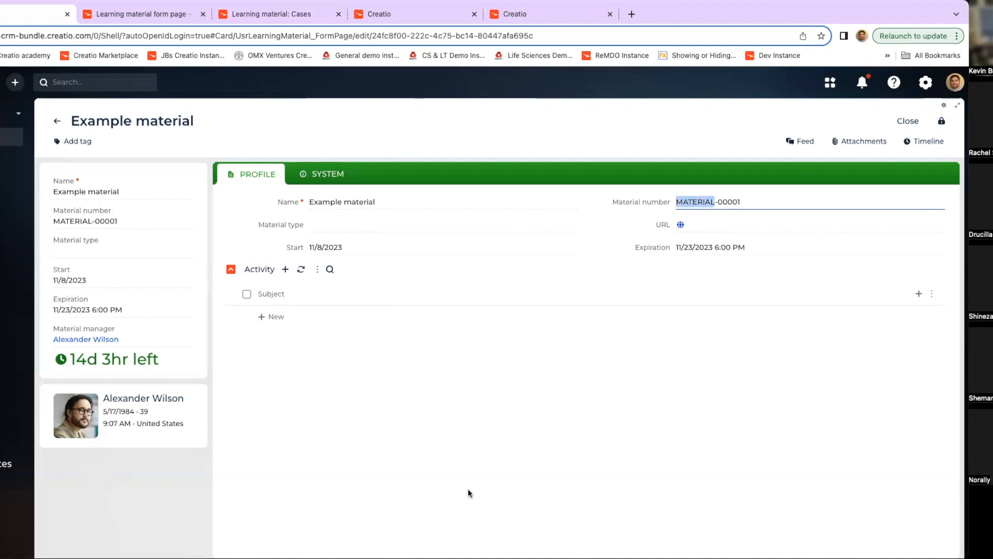
left_click(250, 501)
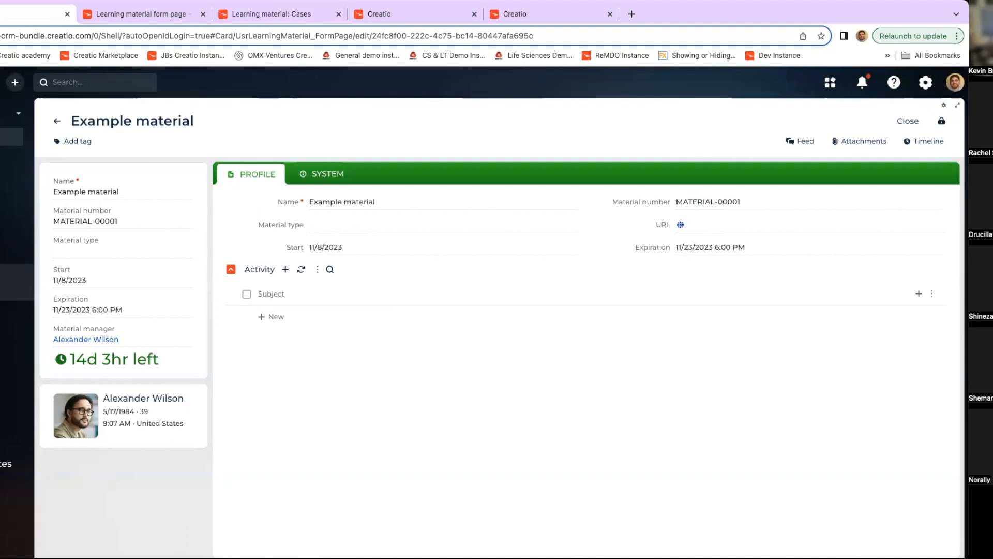
Filter the lookups by names containing "Material" and open the Learning material type lookup.
left_click(17, 355)
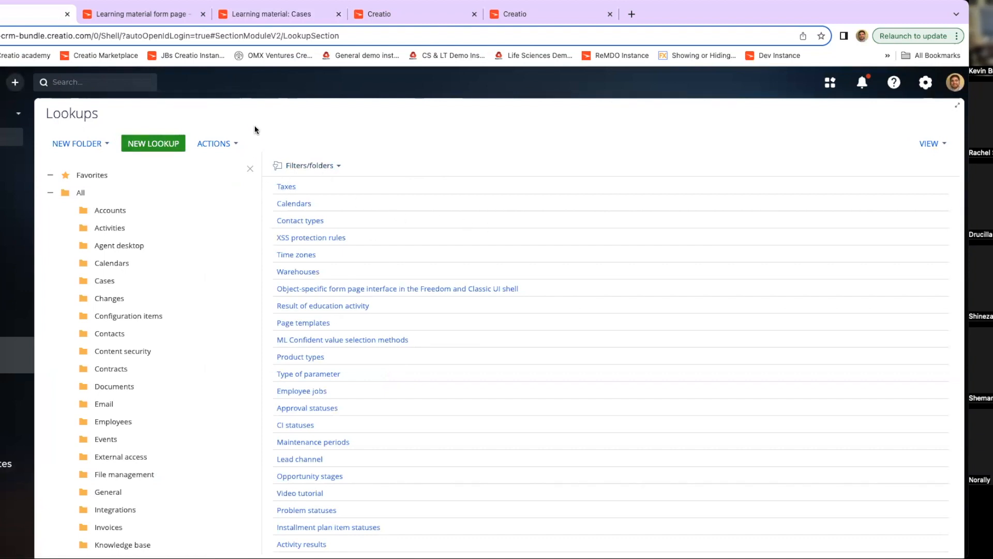
left_click(310, 166)
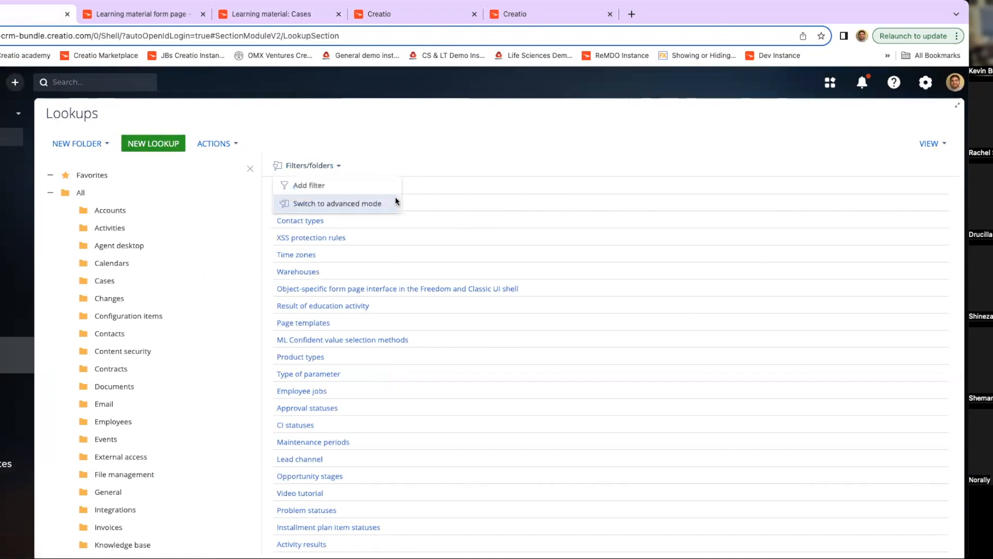
left_click(358, 185)
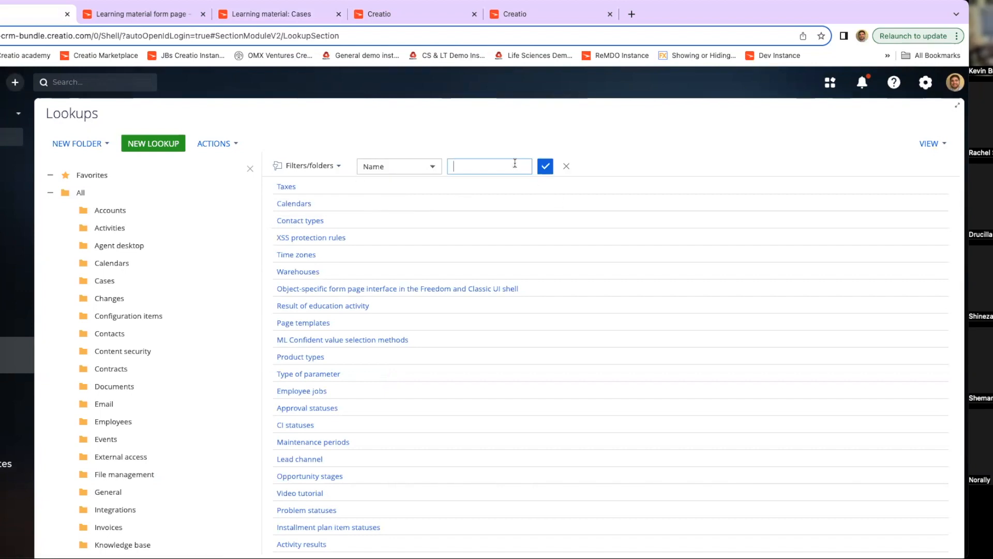
type("Material")
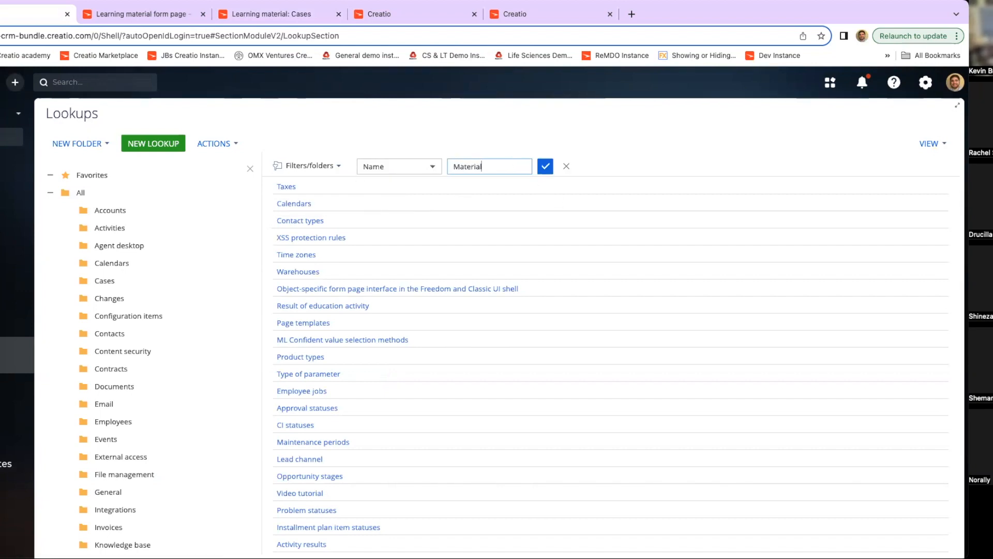
key("Return")
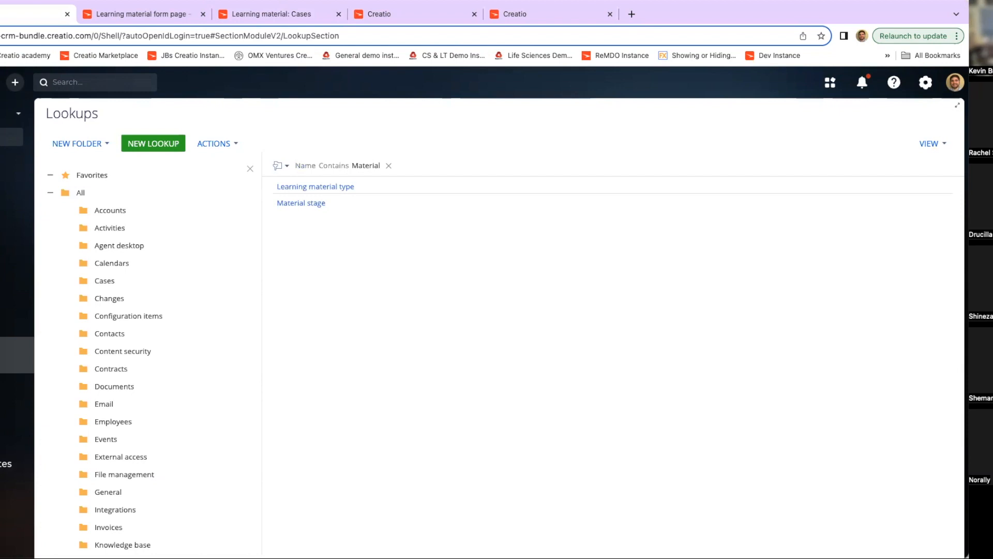
left_click(353, 188)
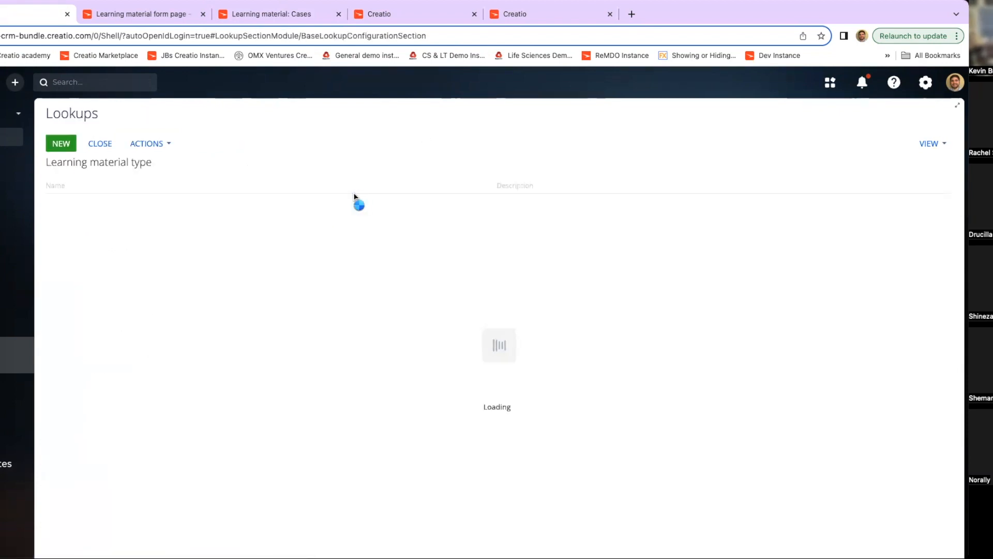
Add the values Presentation and Self-guided to the Learning material type lookup and close it.
left_click(57, 145)
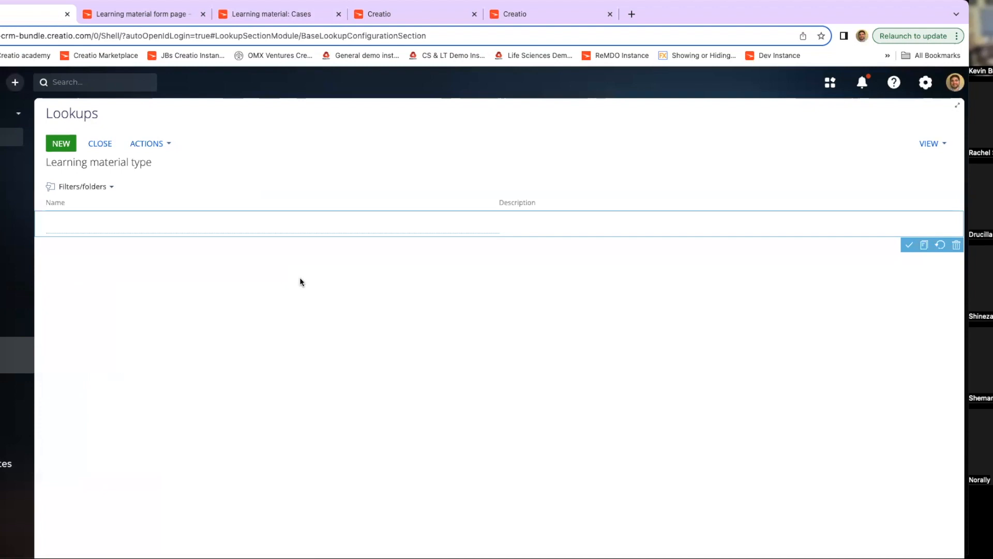
type("Pers")
key("BackSpace")
key("BackSpace")
key("BackSpace")
type("resentation")
key("Return")
type("Self")
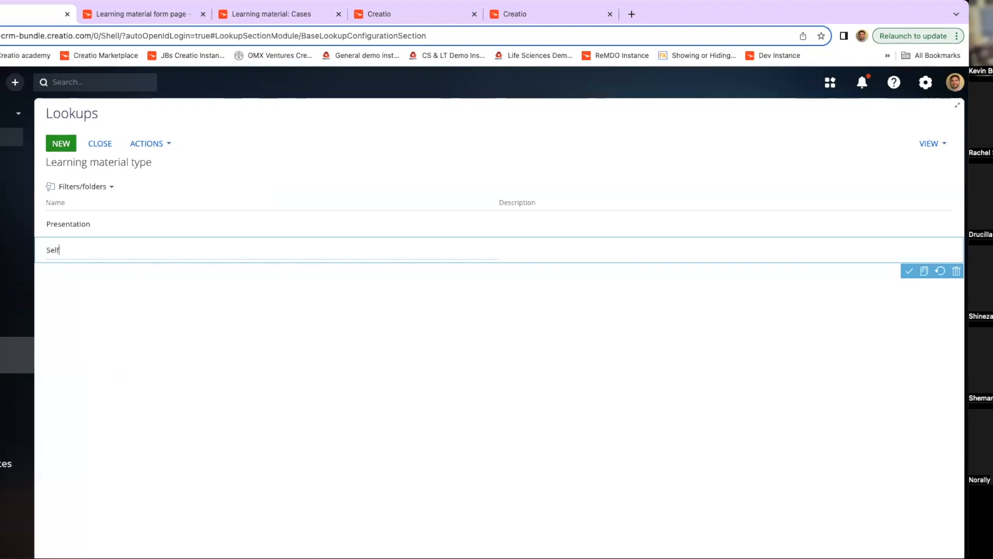
type("-guided")
left_click(100, 144)
Open the contents of the Material stage lookup.
left_click(561, 228)
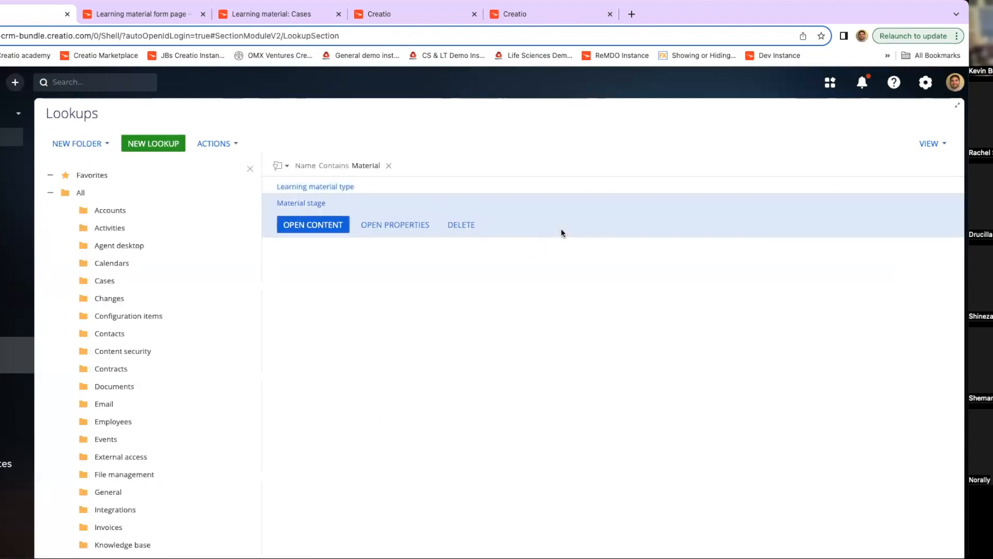
double_click(561, 229)
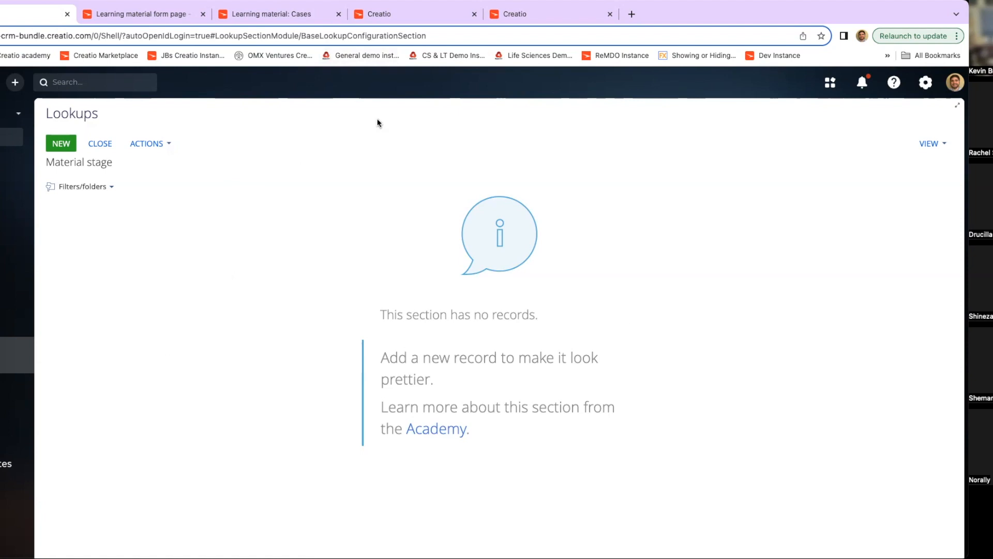
Return to the Learning material cases, open the blocked case designer window and place its tab beside the Cases tab.
left_click(282, 20)
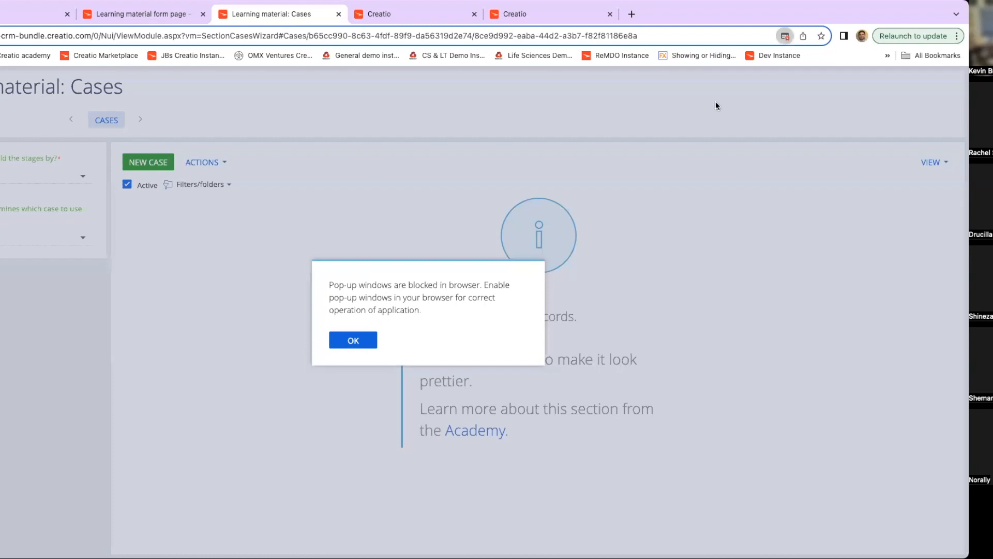
left_click(771, 81)
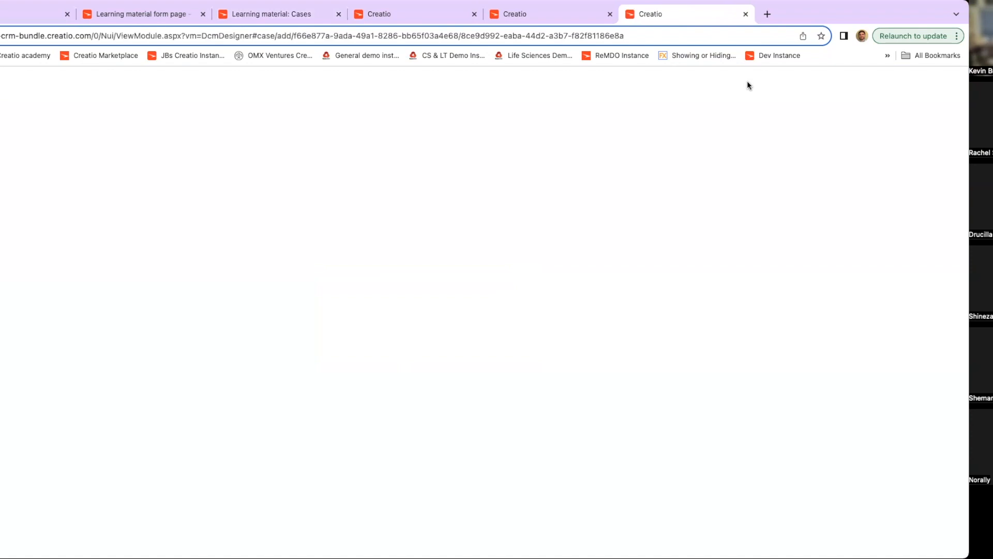
left_click_drag(642, 14, 382, 14)
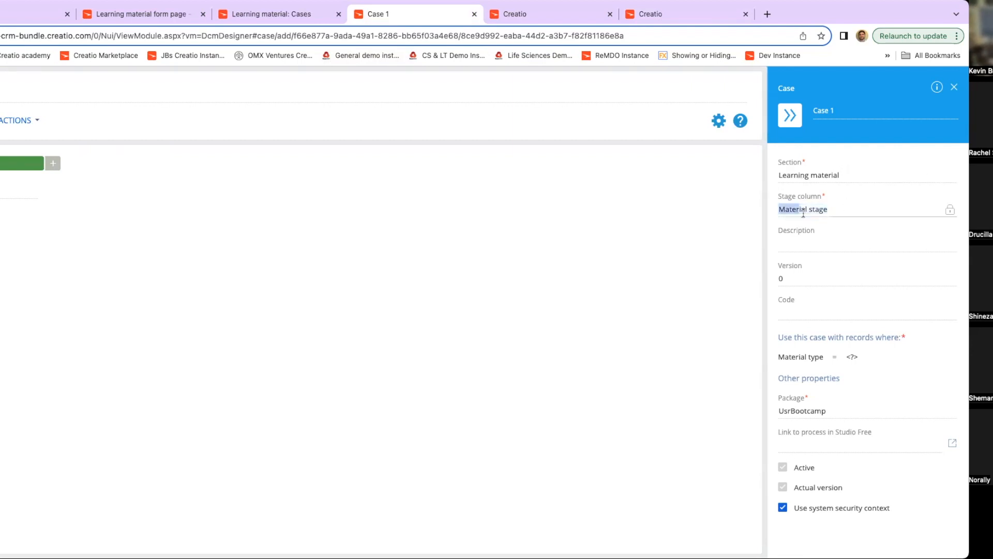
Review the case's stage column and enter "This is an example" as the case description.
left_click_drag(883, 208, 758, 210)
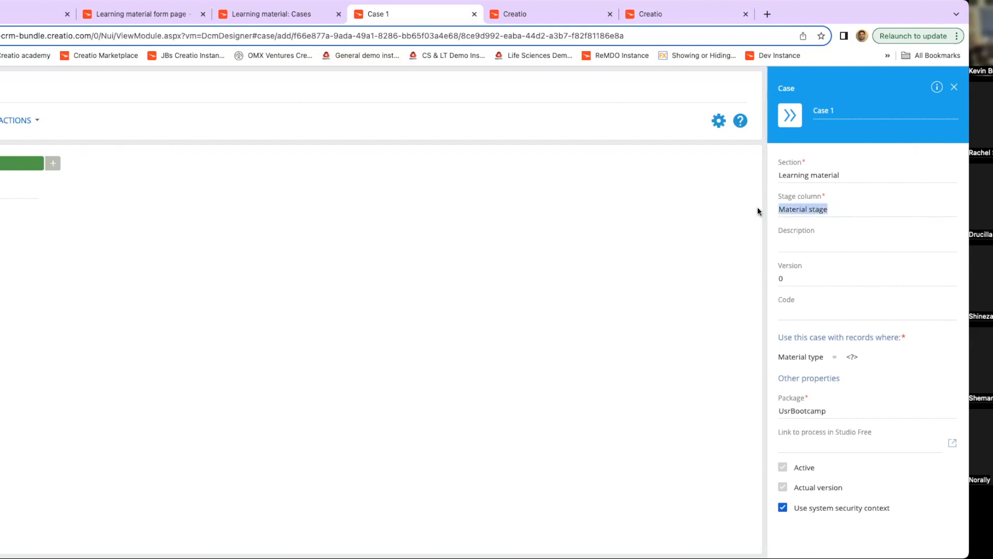
left_click(840, 241)
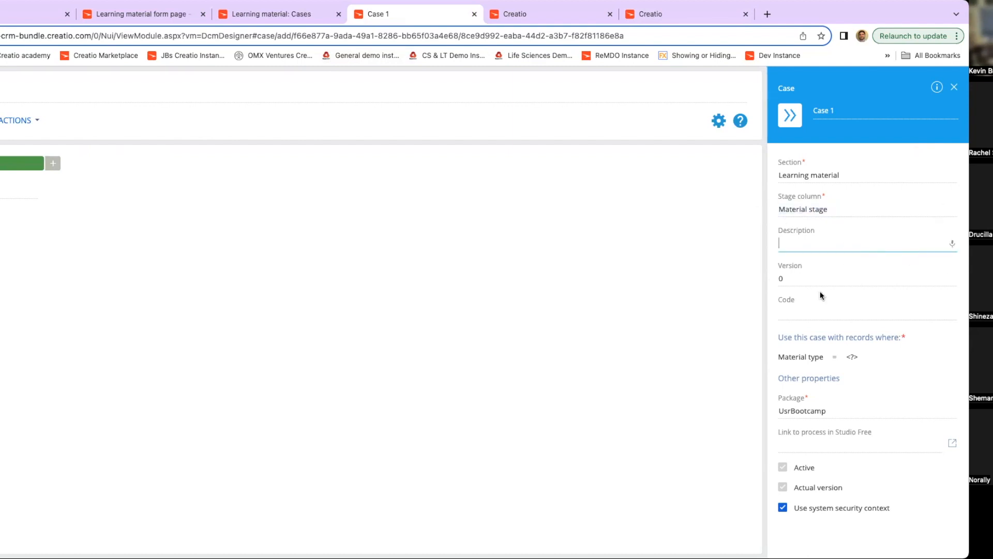
type("Thi")
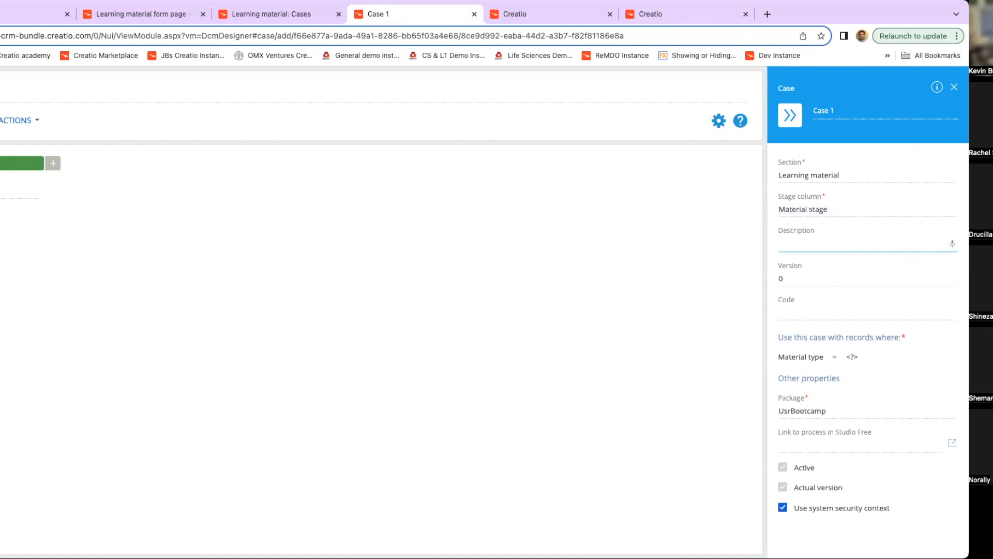
type("example")
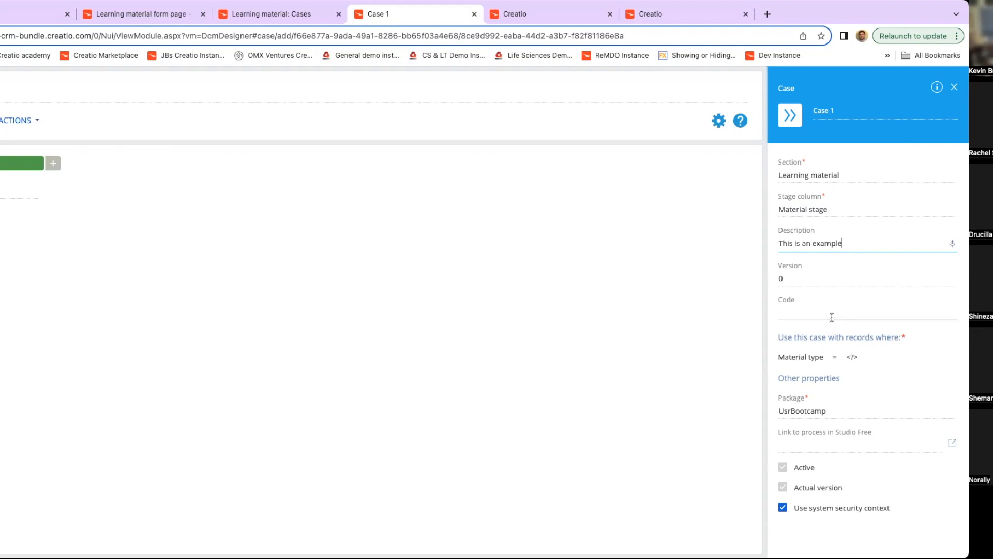
Restrict the case to records whose Material type equals Presentation or Self-guided.
left_click(833, 358)
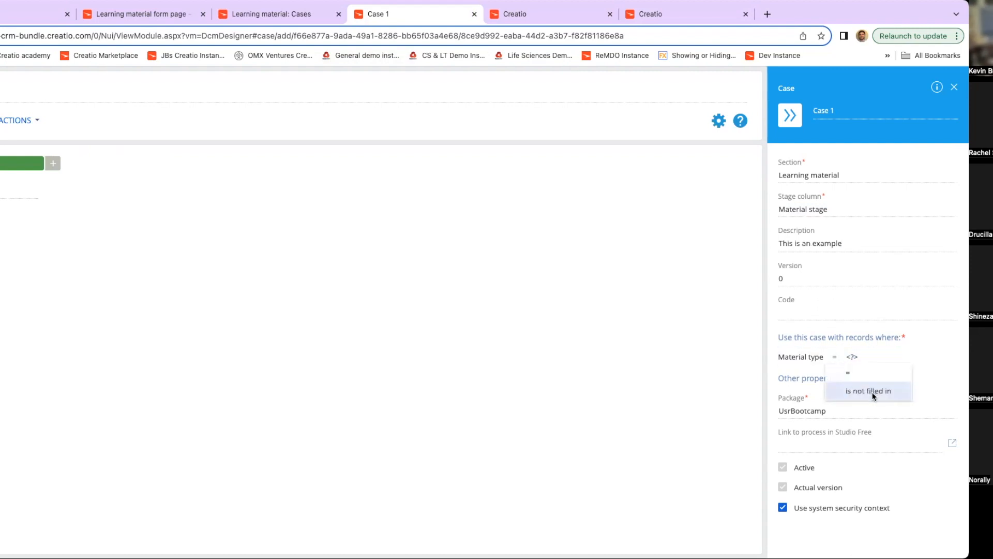
left_click(913, 363)
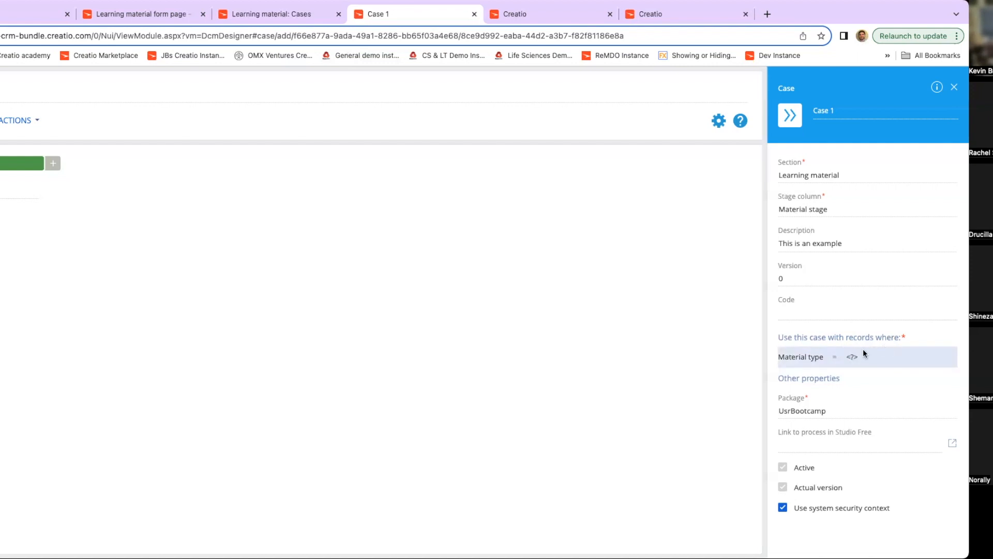
left_click(852, 357)
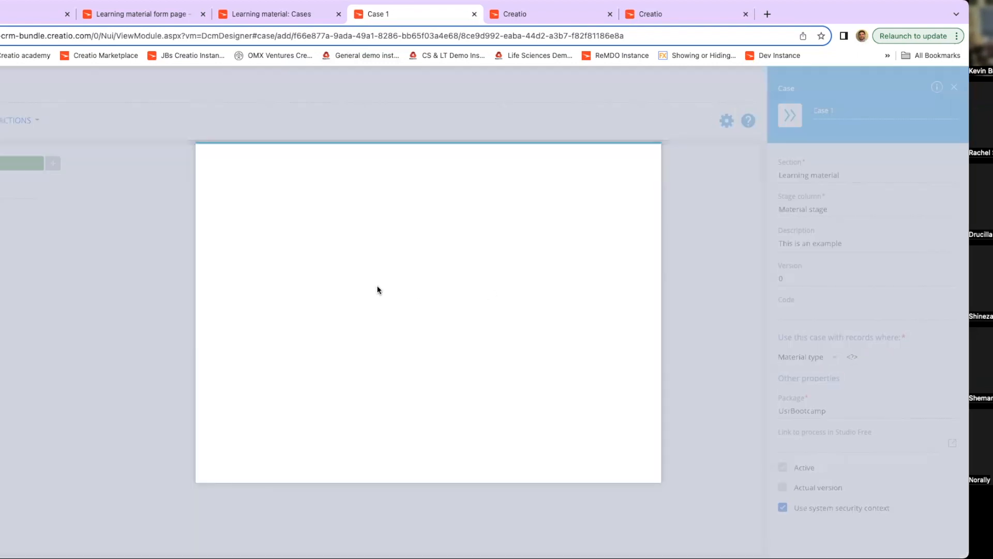
left_click(245, 269)
left_click(264, 289)
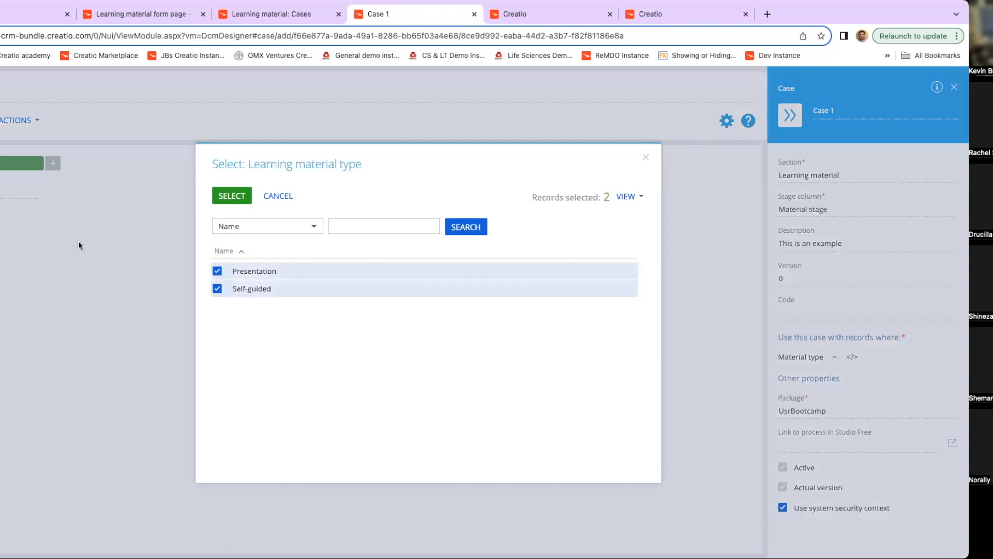
left_click(233, 194)
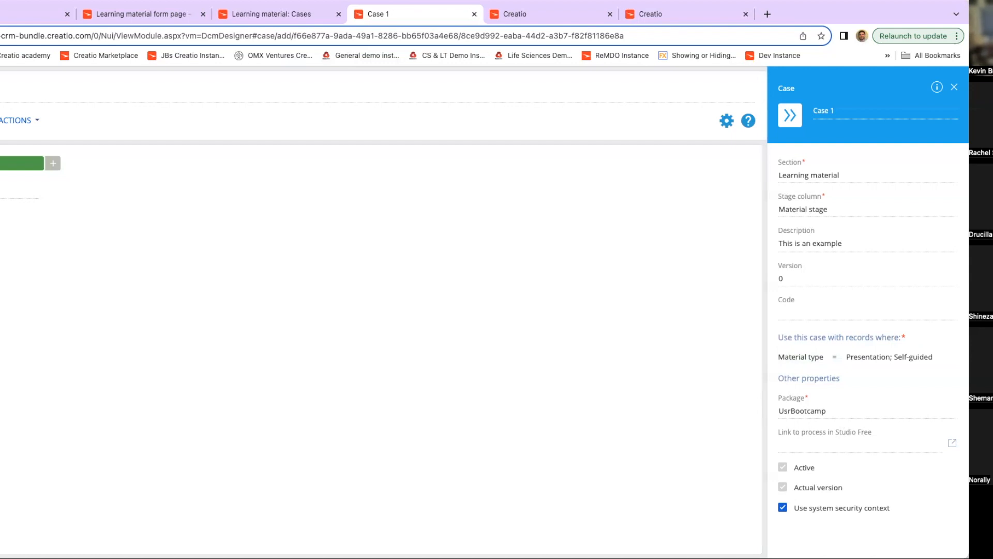
Name the case "Material default flow".
left_click(4, 92)
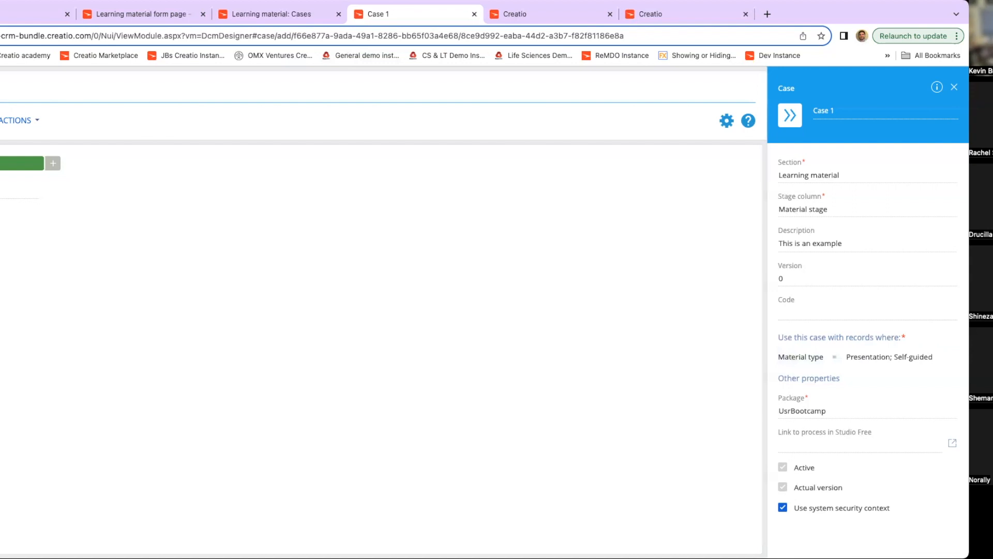
type("Default flow")
Examine the new stage's lookup value setting and go back to the Material stage lookup.
left_click(129, 289)
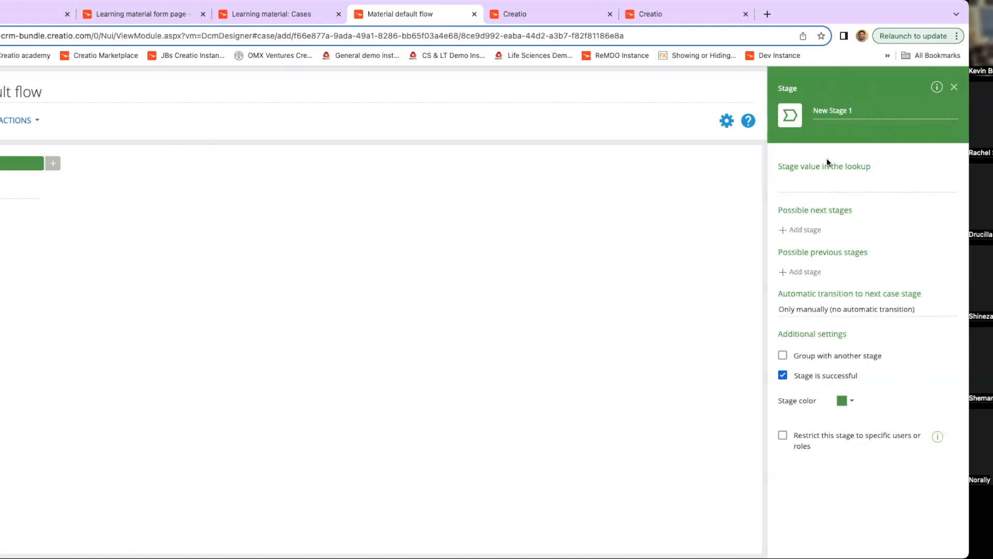
left_click(851, 183)
left_click_drag(882, 171, 778, 170)
left_click(897, 172)
left_click(861, 185)
left_click(8, 19)
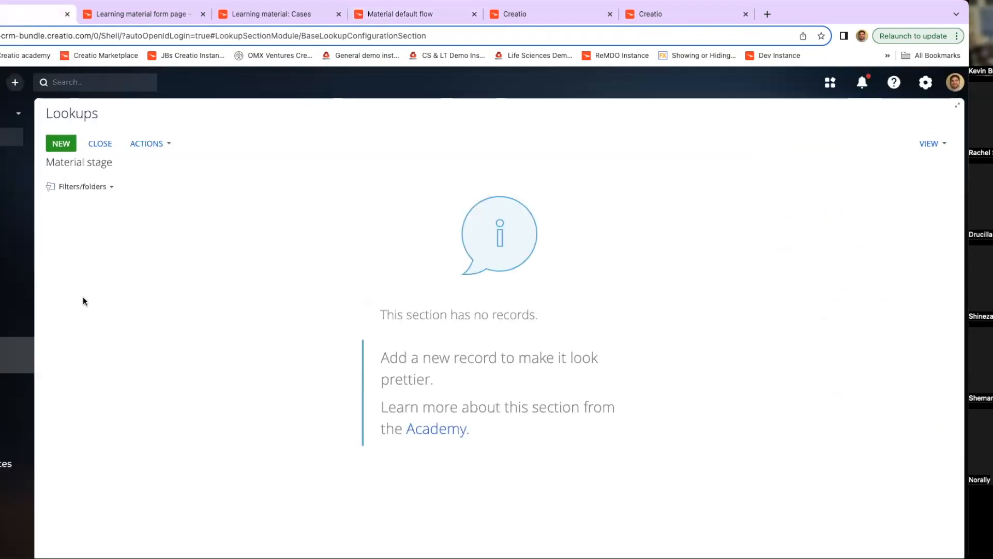
Add a record named "Plan" to the Material stage lookup.
left_click(62, 144)
type("PLan")
key("BackSpace")
key("BackSpace")
key("BackSpace")
type("lan")
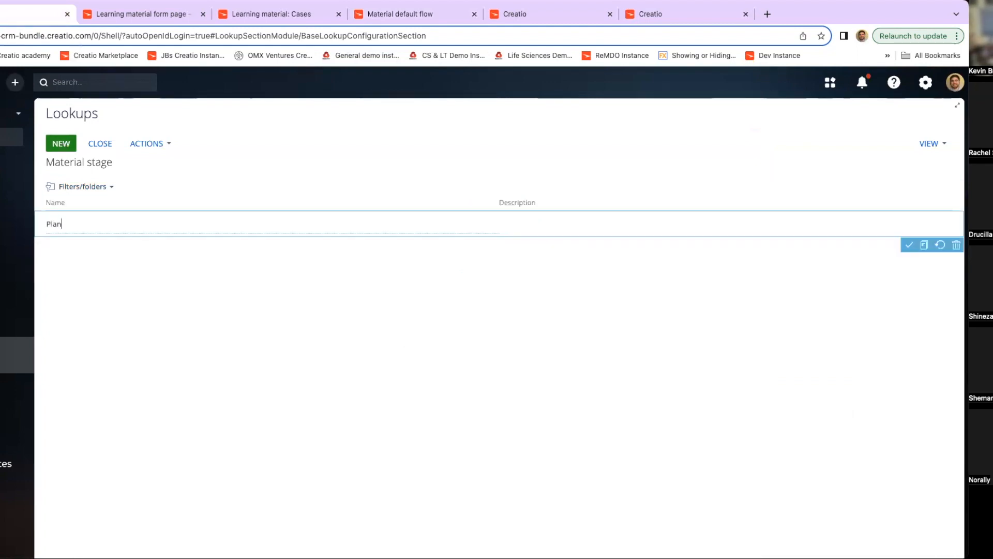
Add the values "Review", "Approve" and "Finalize" to the Material stage lookup.
left_click(61, 144)
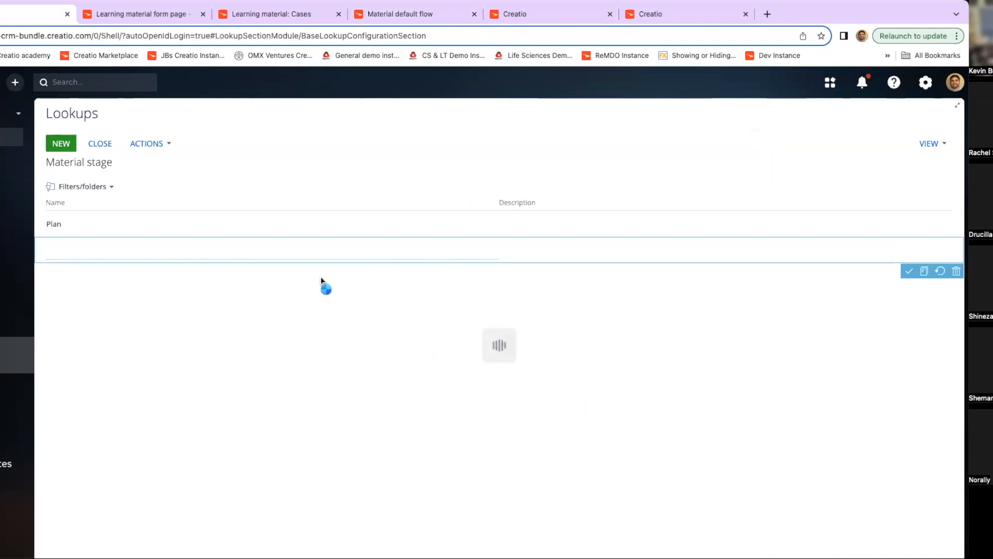
type("Review")
left_click(61, 144)
type("Approve")
left_click(61, 143)
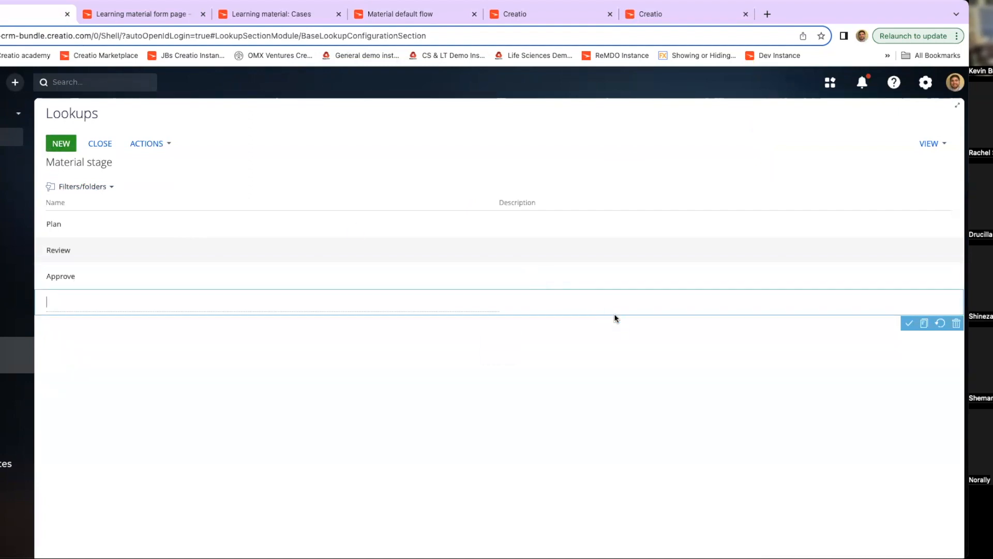
type("Finalize")
key("BackSpace")
type("e")
Add the closing values "Closed - published" and "Closed - not published" to the Material stage lookup.
left_click(60, 144)
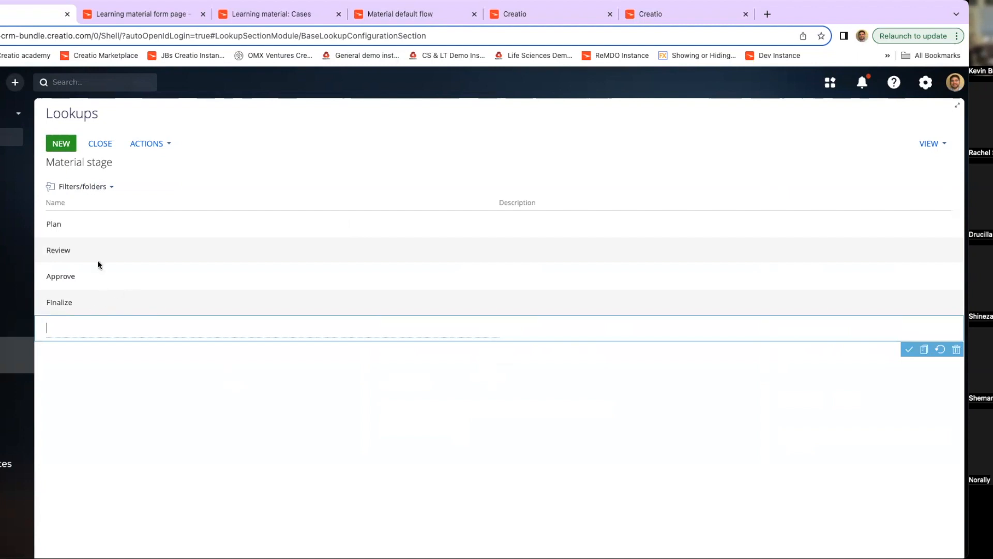
left_click(108, 300)
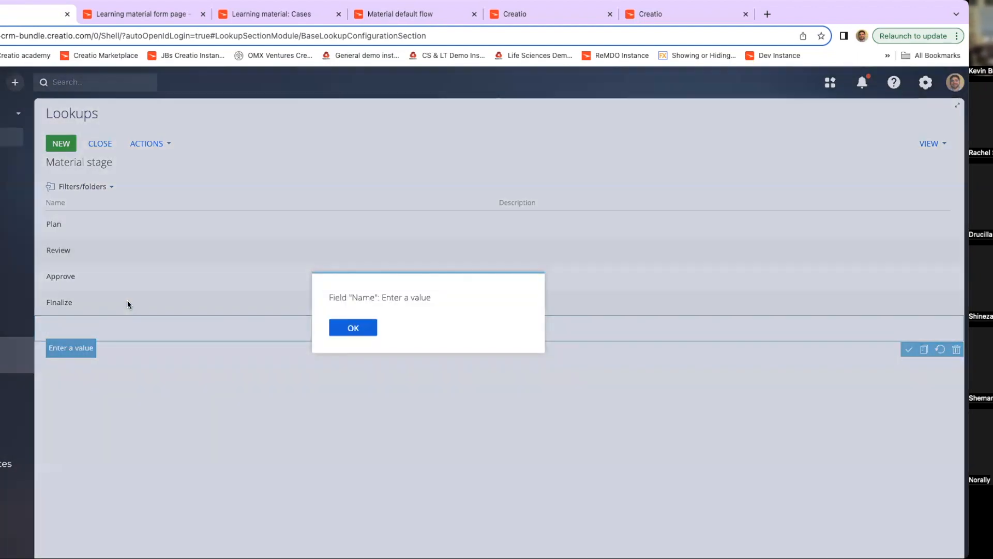
left_click(357, 328)
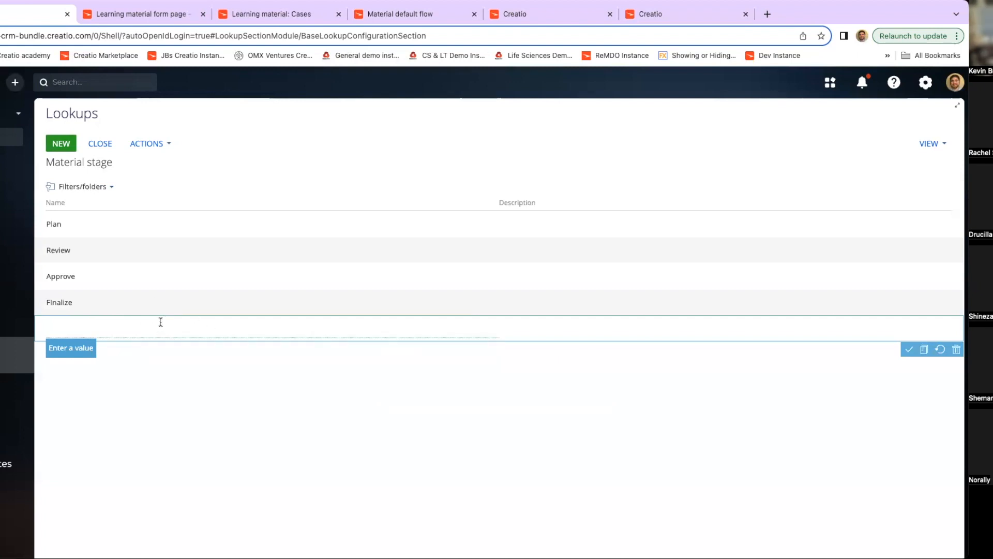
left_click(134, 324)
type("Closed -")
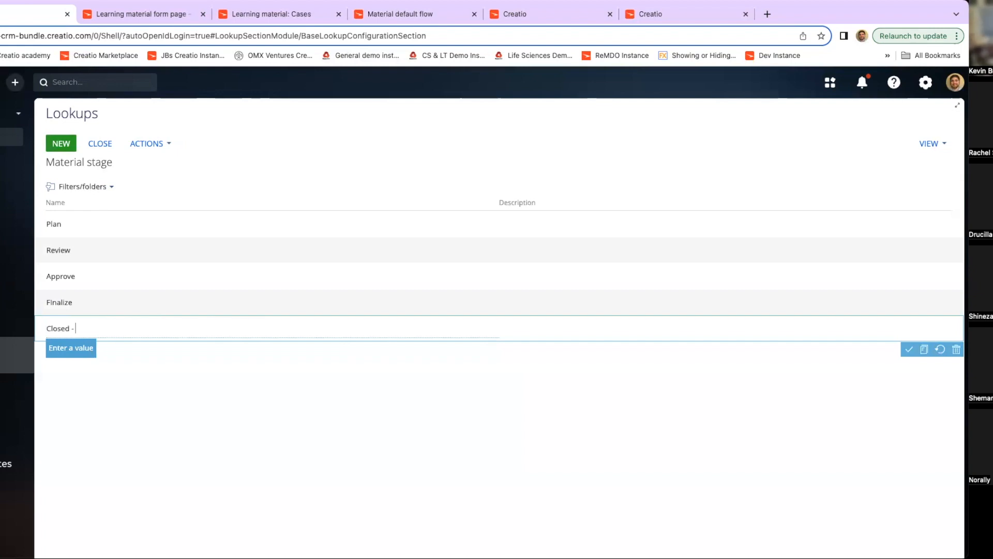
type("published")
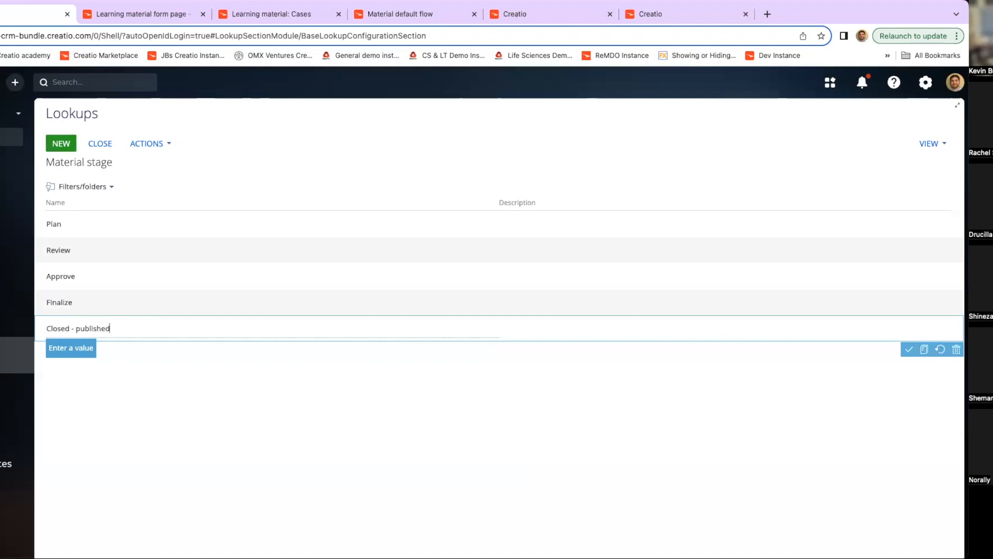
left_click(61, 143)
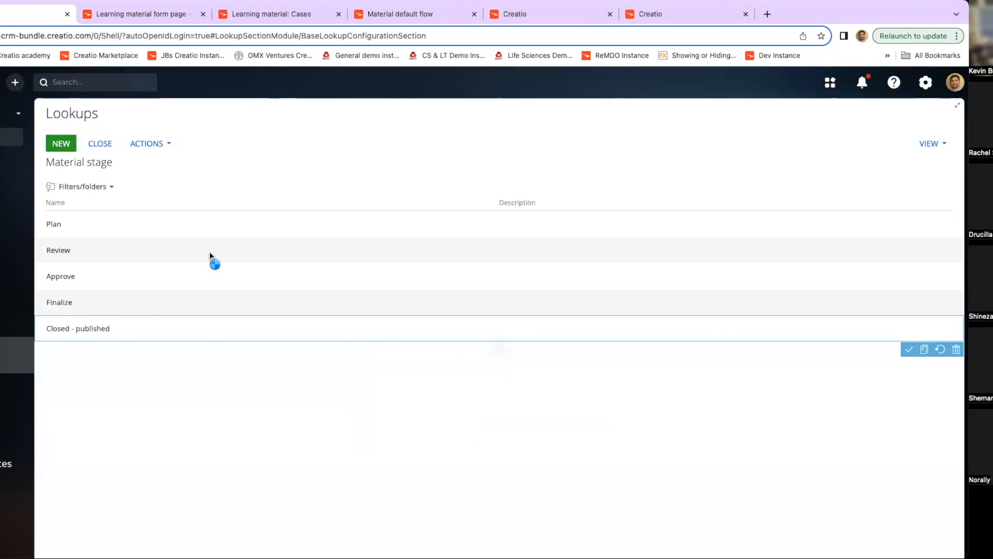
type("Closed - not published")
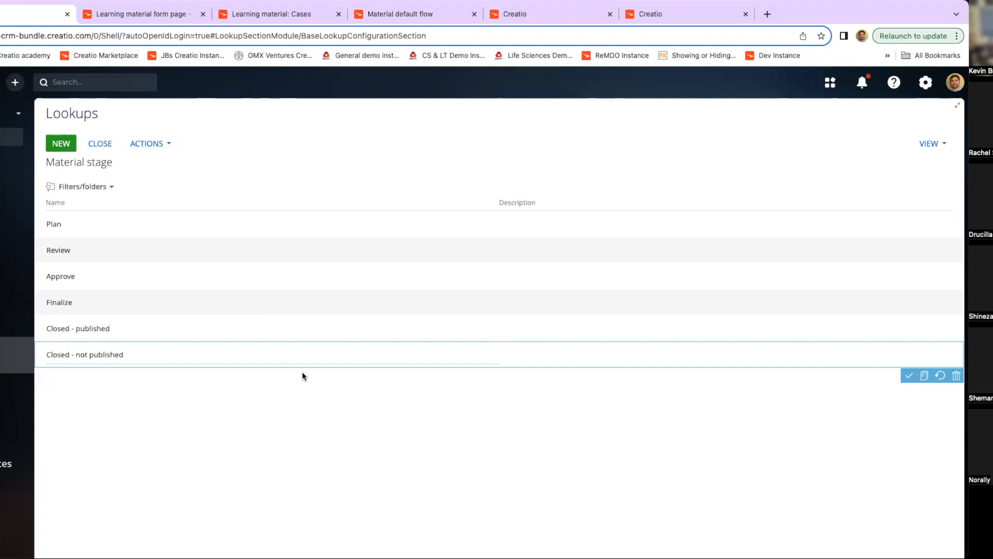
left_click(303, 372)
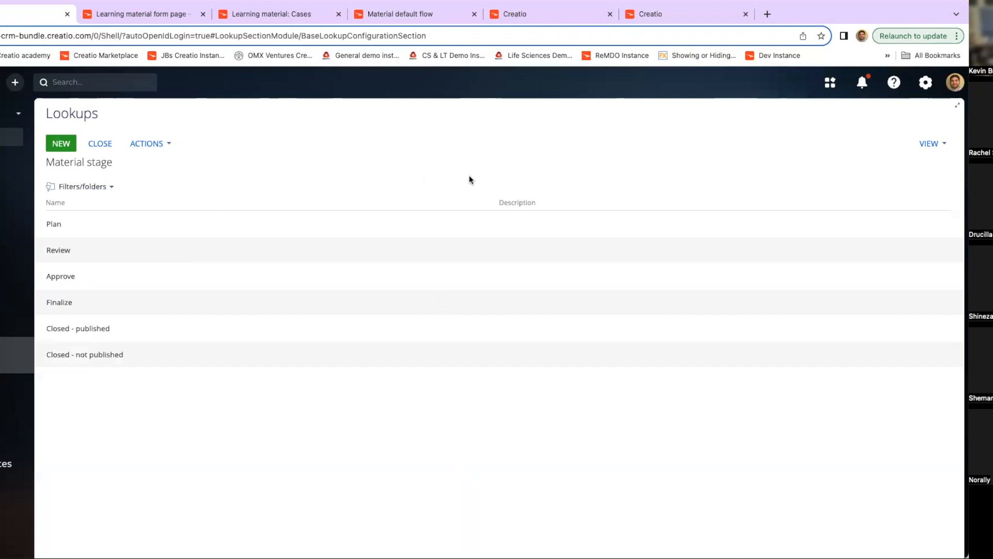
Reload the Material default flow case, restore its unsaved data, and set the first stage's lookup value to Plan.
left_click(405, 20)
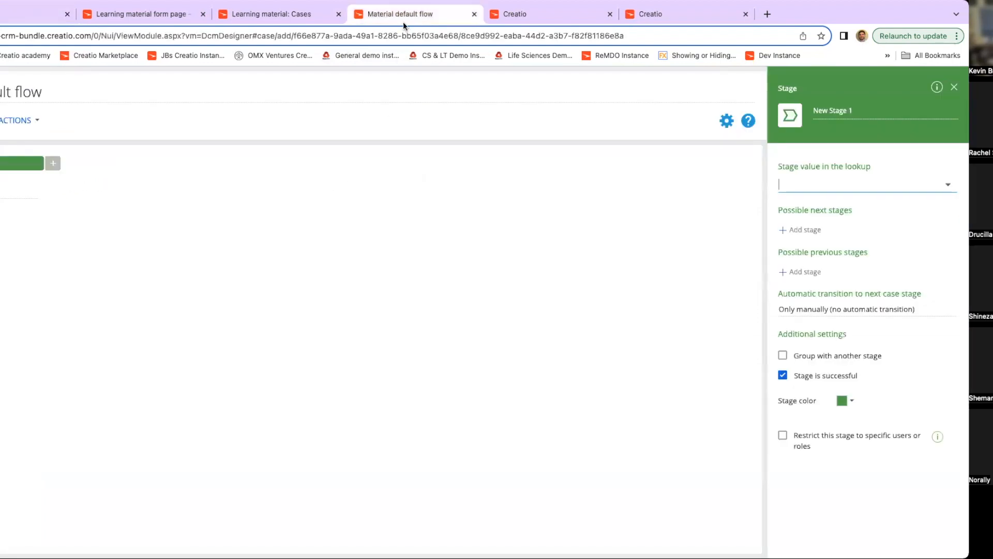
left_click(891, 184)
key("super+r")
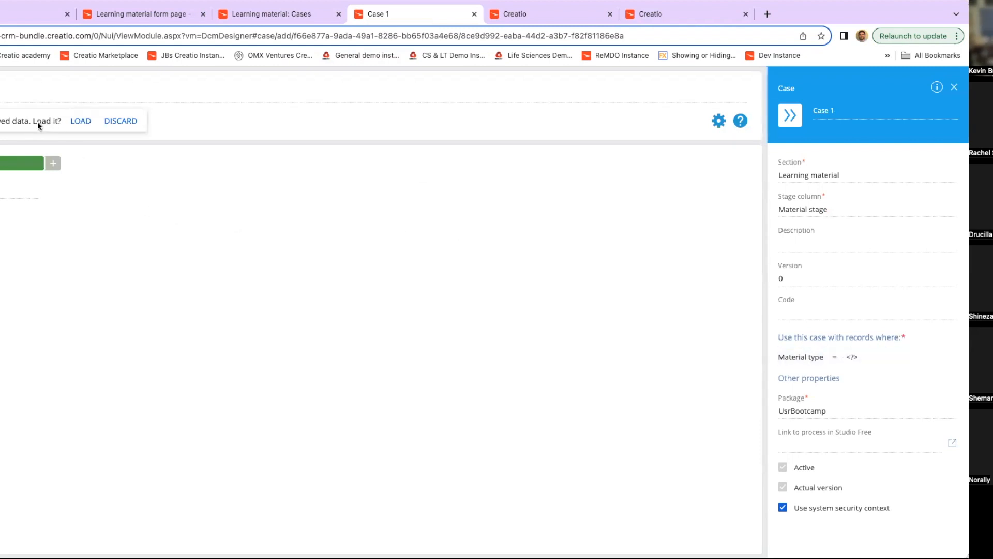
left_click(77, 122)
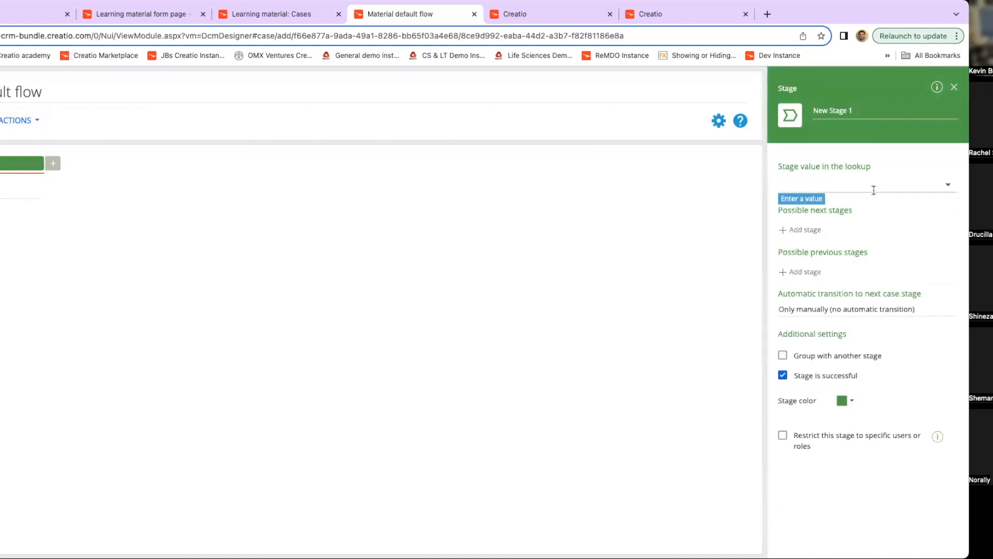
left_click(878, 182)
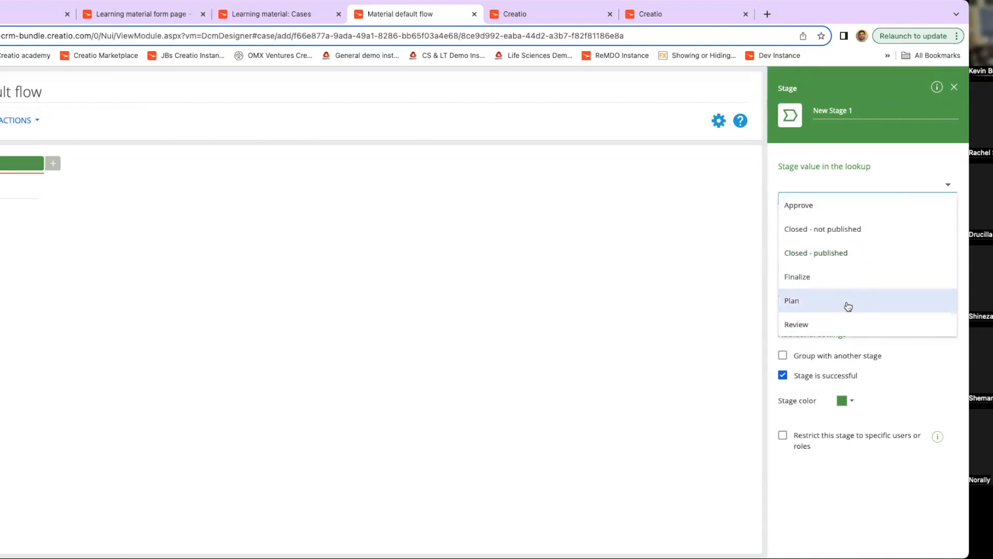
left_click(847, 307)
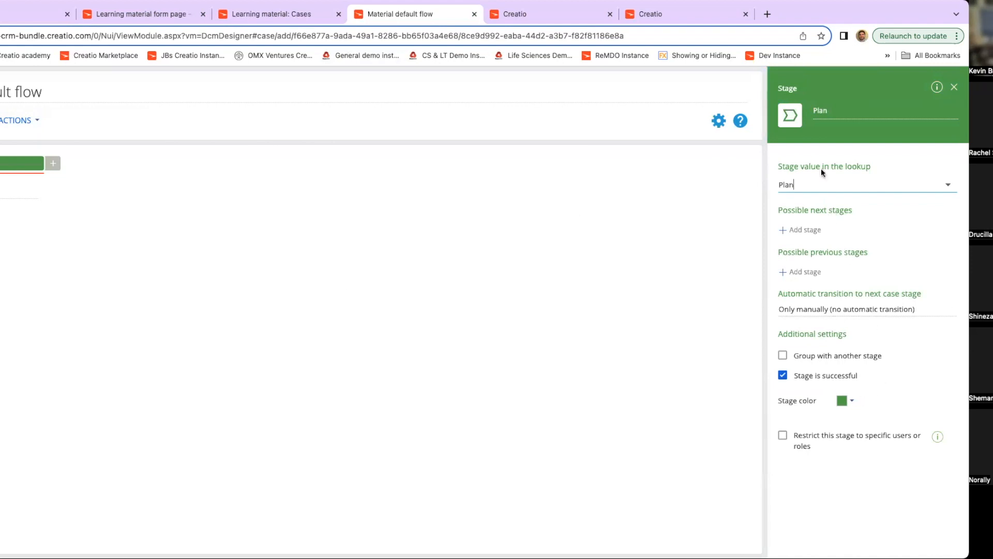
Add three stages after Plan using the lookup values Review, Approve and Finalize.
left_click(52, 164)
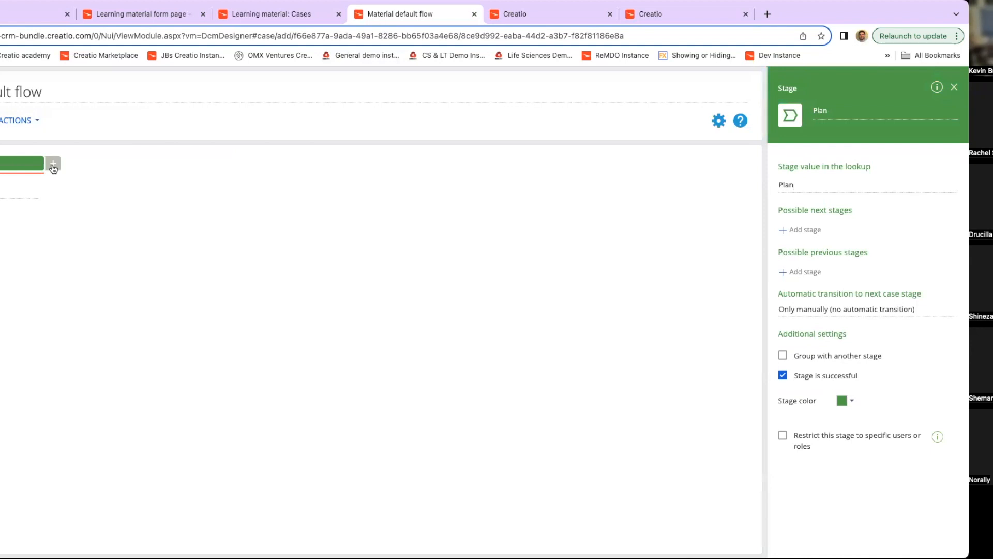
left_click(920, 184)
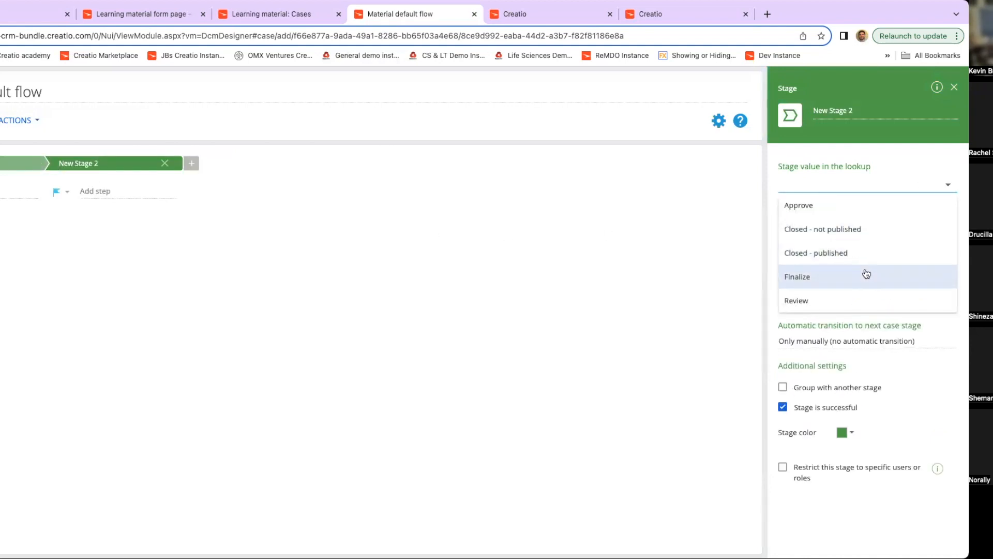
left_click(863, 301)
left_click(192, 164)
left_click(844, 185)
left_click(847, 211)
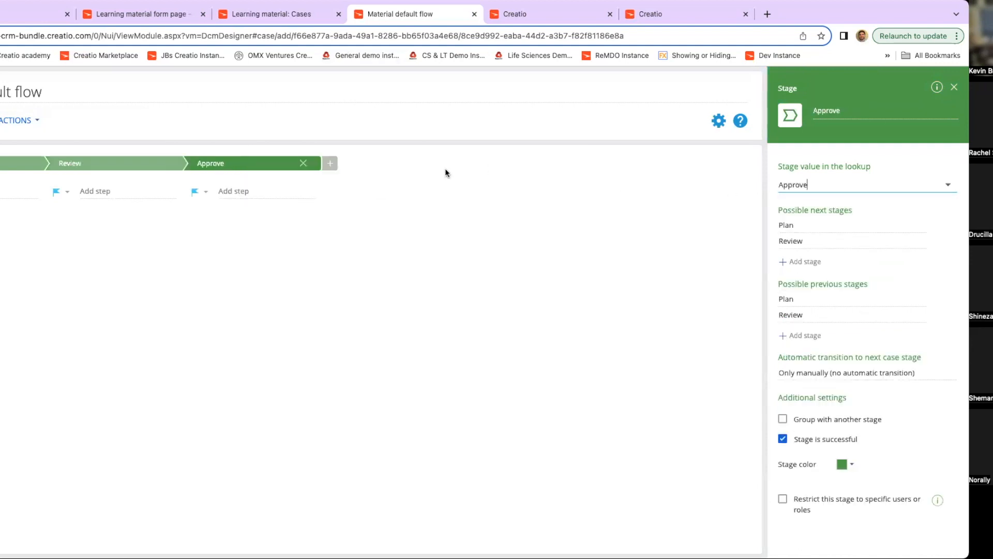
left_click(331, 164)
left_click(823, 187)
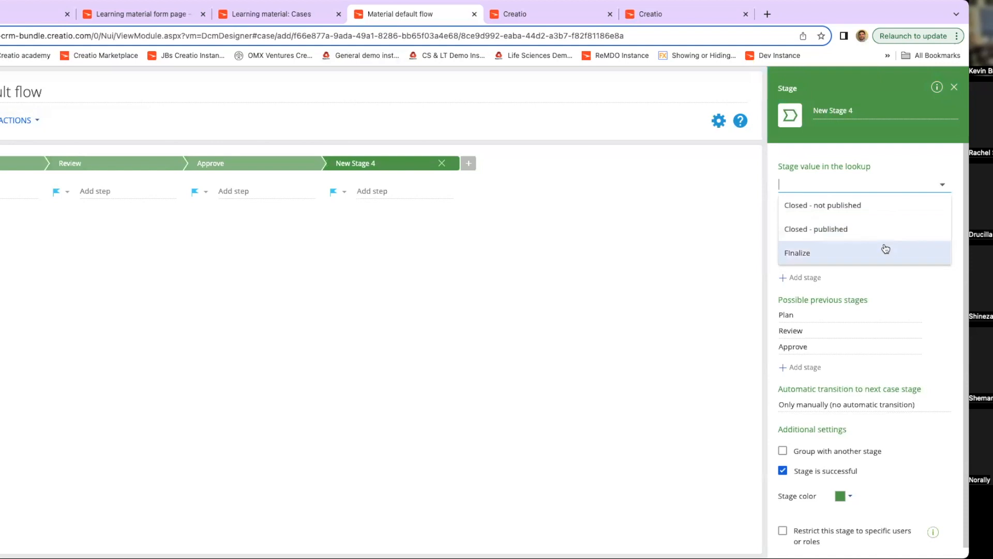
left_click(883, 251)
Add two final stages to the case using the lookup values Closed - published and Closed - not published.
left_click(468, 163)
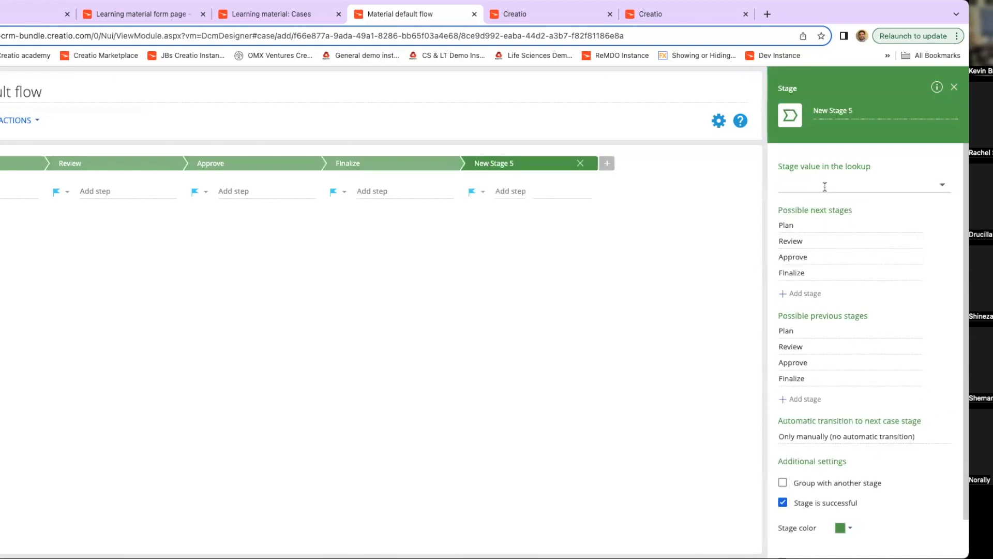
left_click(854, 185)
left_click(853, 229)
left_click(608, 163)
left_click(875, 185)
left_click(874, 218)
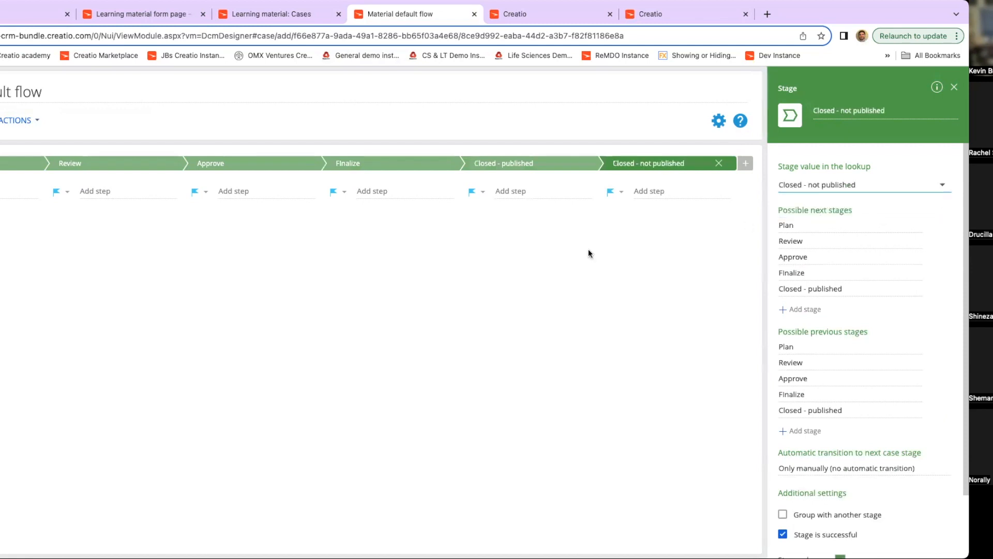
left_click(508, 284)
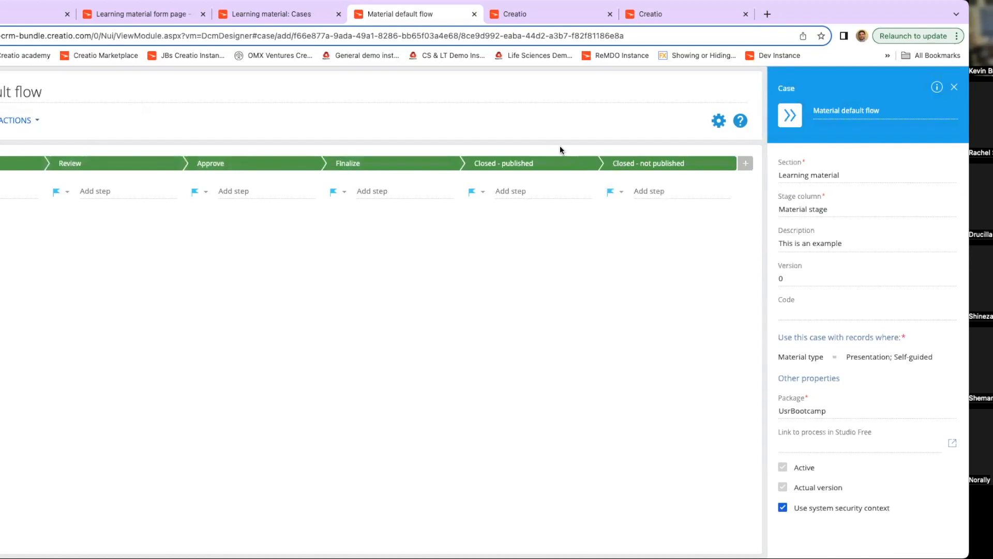
Examine the Closed - not published stage's next and previous stages and automatic transition options, comparing them with the Approve and Finalize stages.
left_click(655, 163)
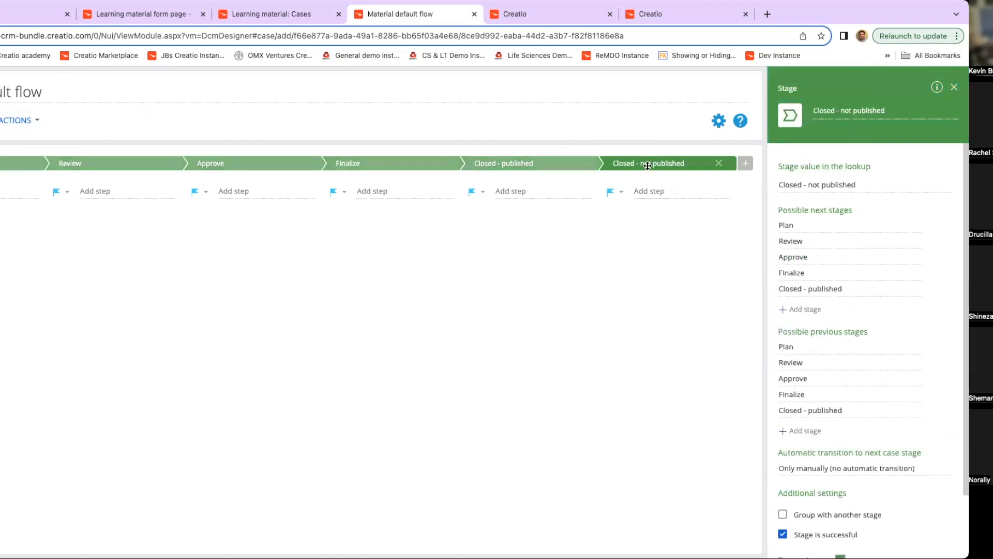
scroll(898, 417, "down", 3)
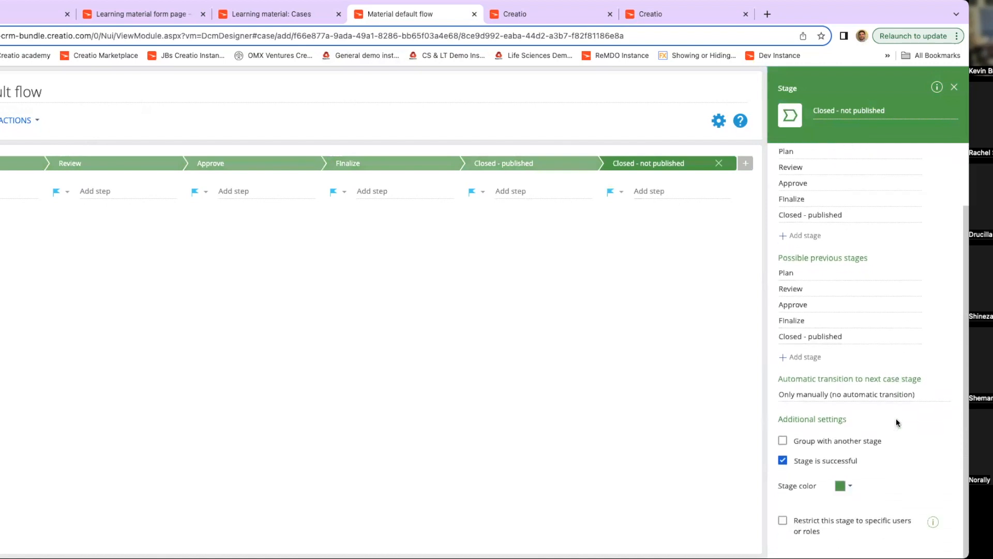
scroll(841, 395, "up", 3)
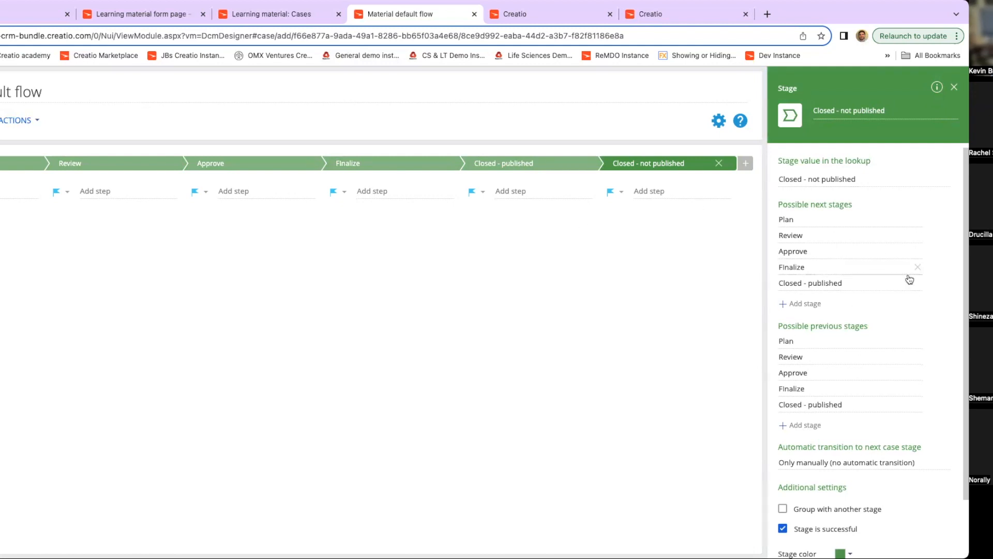
scroll(961, 284, "down", 2)
scroll(961, 313, "up", 2)
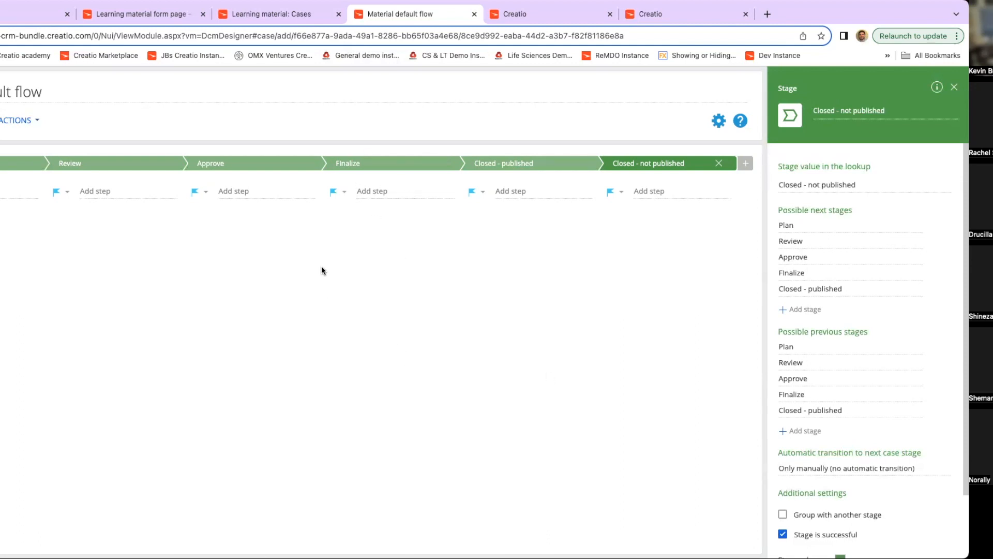
left_click(383, 163)
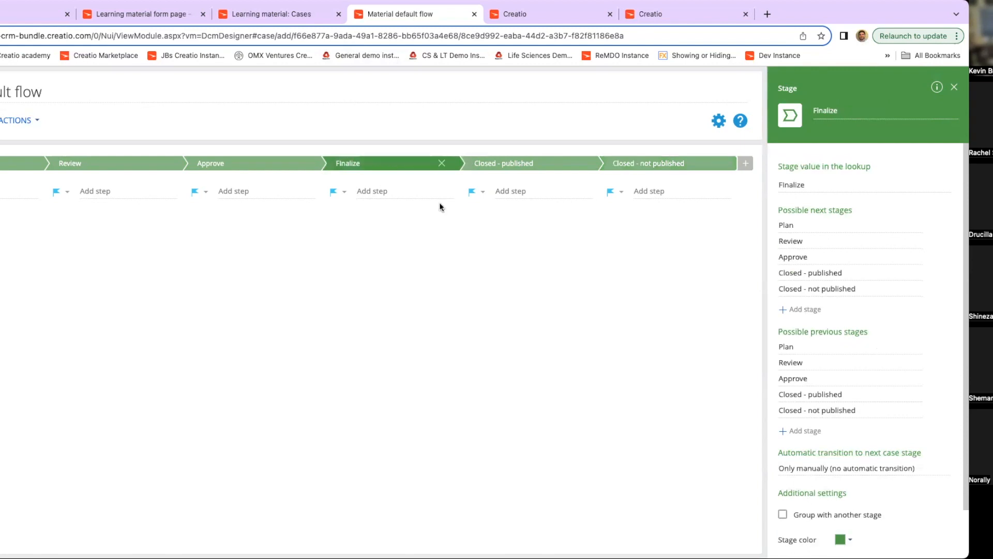
left_click(255, 164)
left_click(388, 162)
left_click(641, 164)
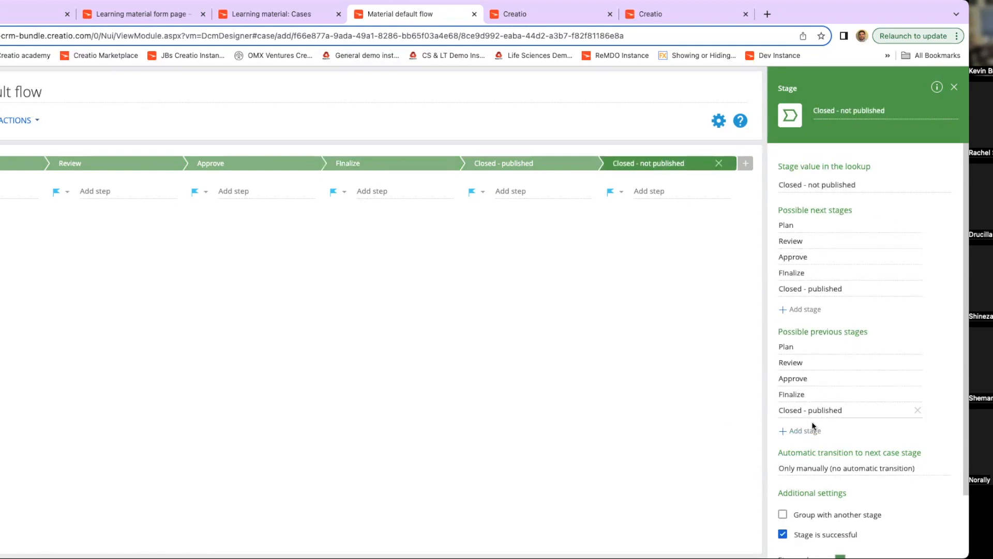
scroll(891, 425, "down", 3)
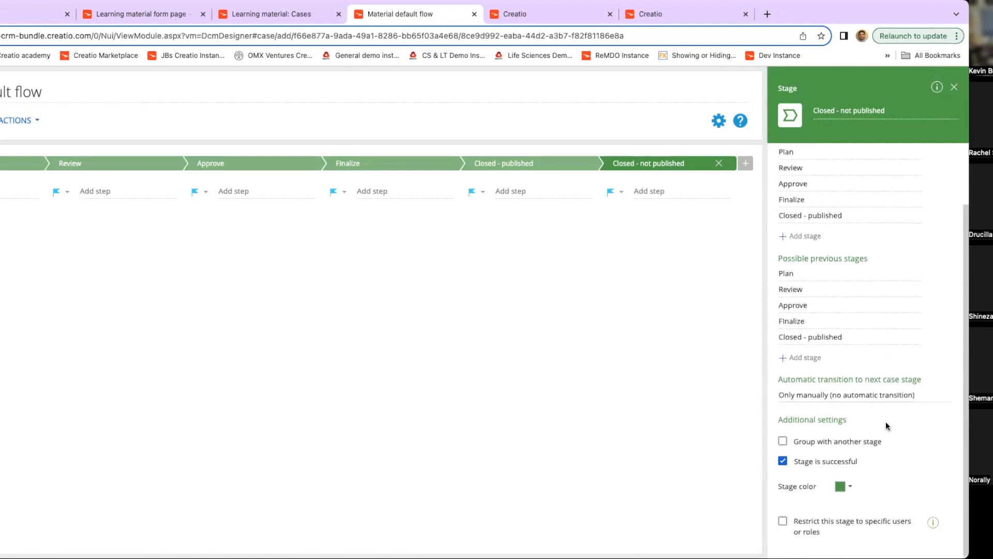
left_click(879, 393)
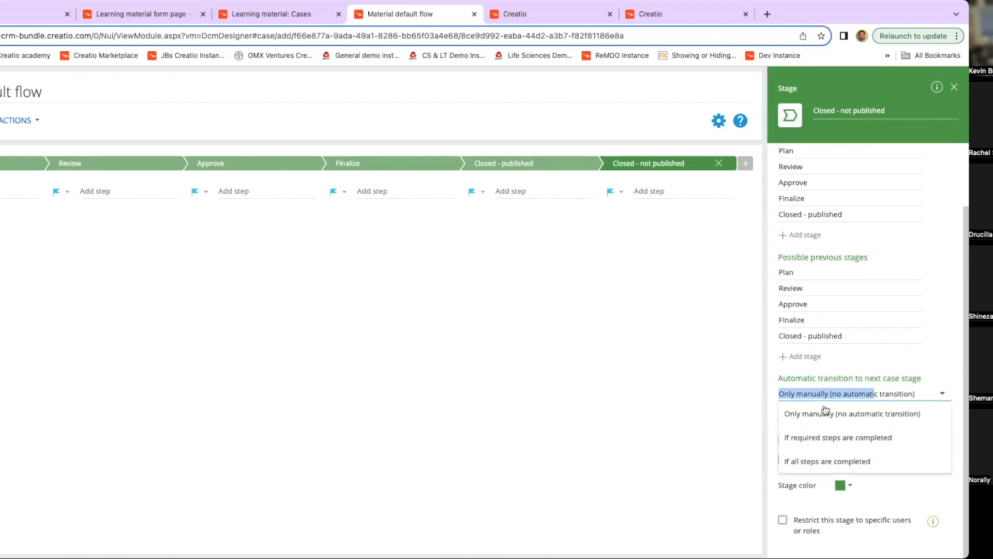
left_click(921, 491)
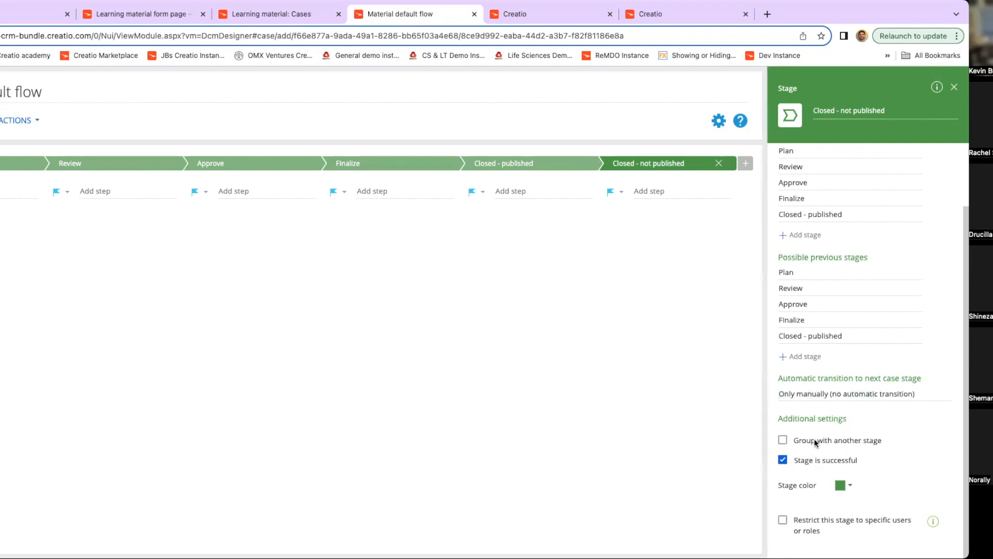
Compare the settings of all stages from Plan onward, ending with the additional settings of Closed - not published.
left_click(545, 163)
left_click(656, 166)
left_click(26, 163)
left_click(98, 164)
left_click(228, 164)
left_click(373, 161)
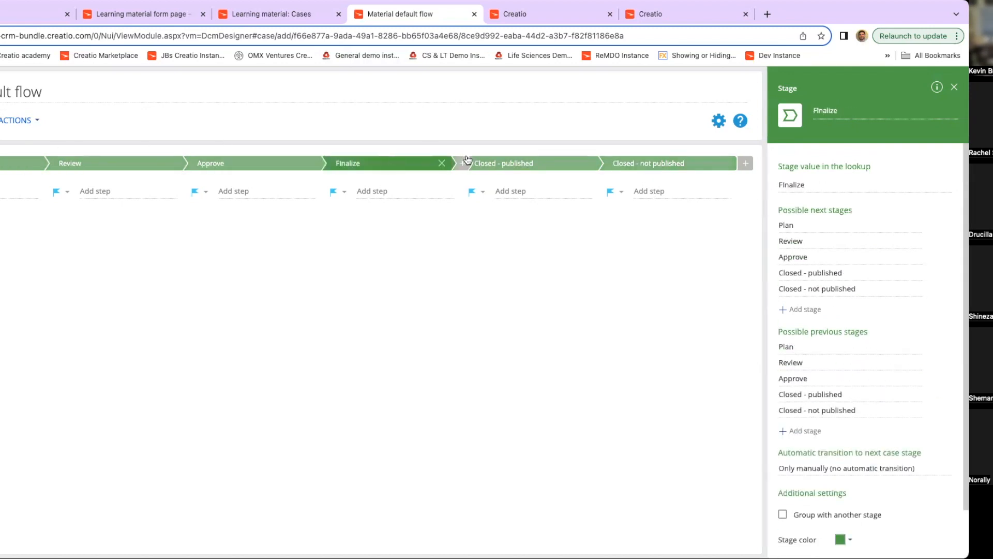
left_click(518, 162)
left_click(644, 164)
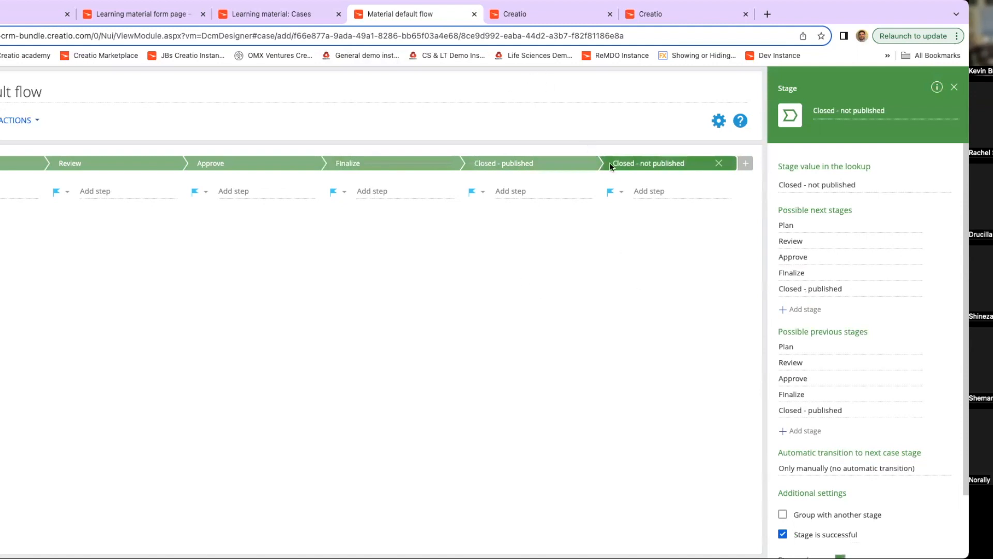
scroll(856, 452, "down", 2)
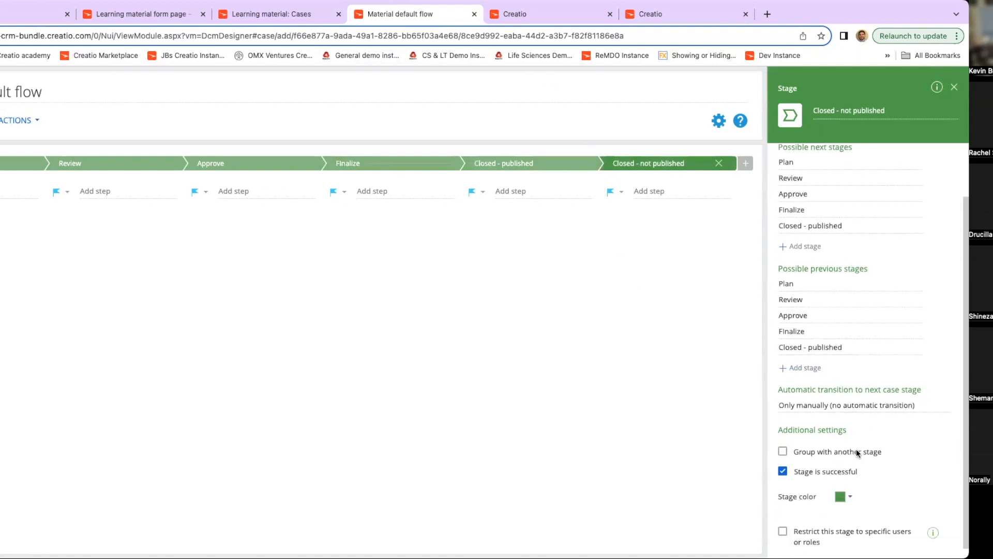
Group the Closed - not published stage with Closed - published, unmark it as successful, and save the case.
scroll(856, 452, "down", 1)
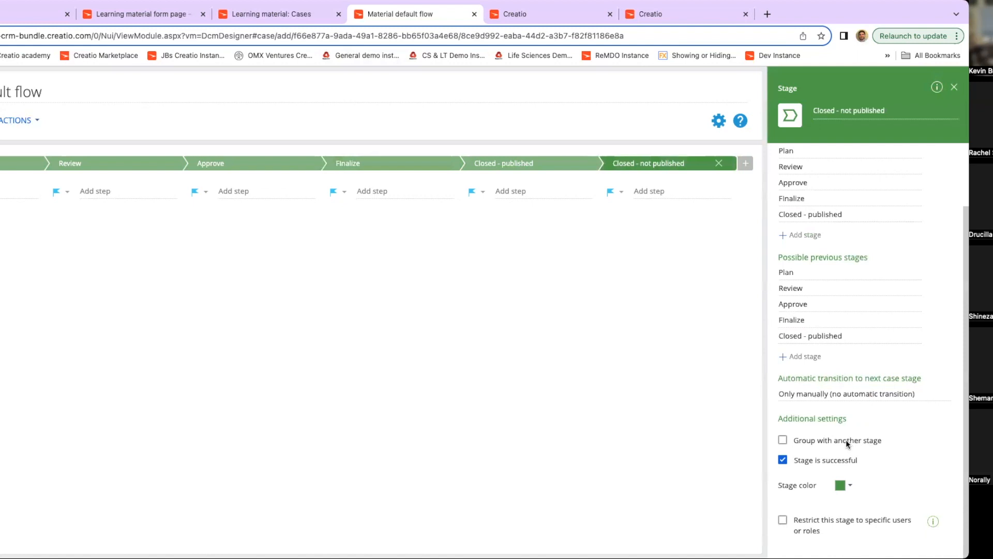
left_click(846, 440)
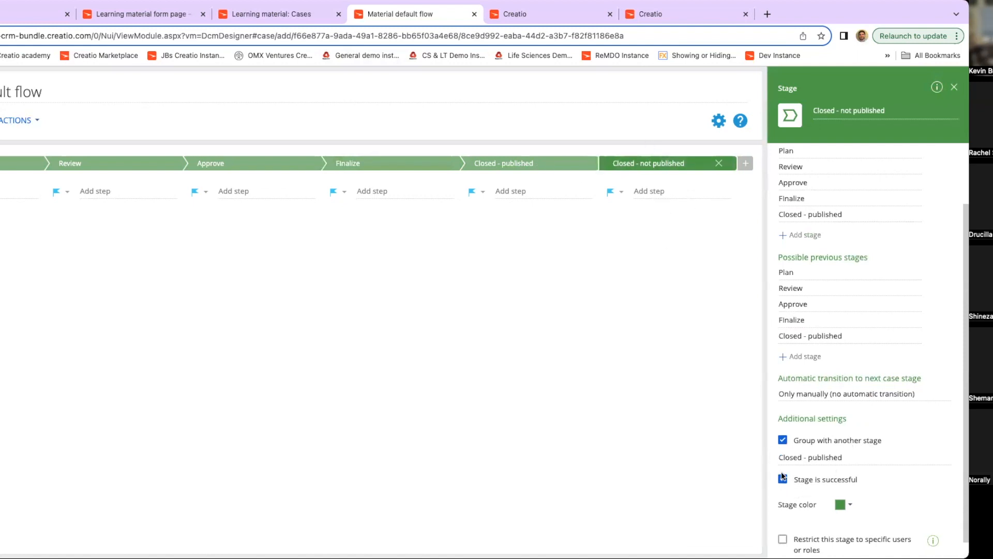
left_click(809, 481)
mouse_move(597, 165)
key("super+s")
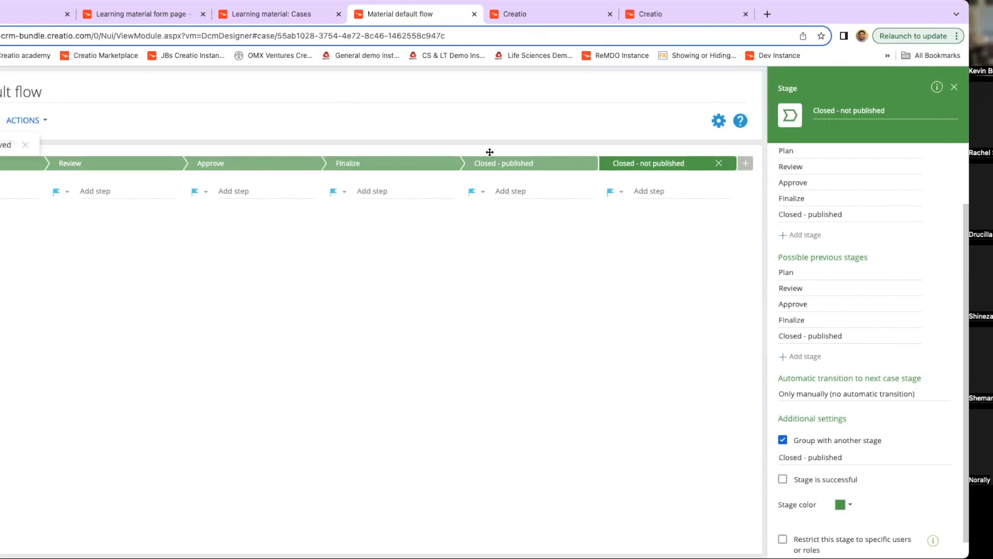
Open the Example material record in the Learning material section and reload its page.
left_click(22, 14)
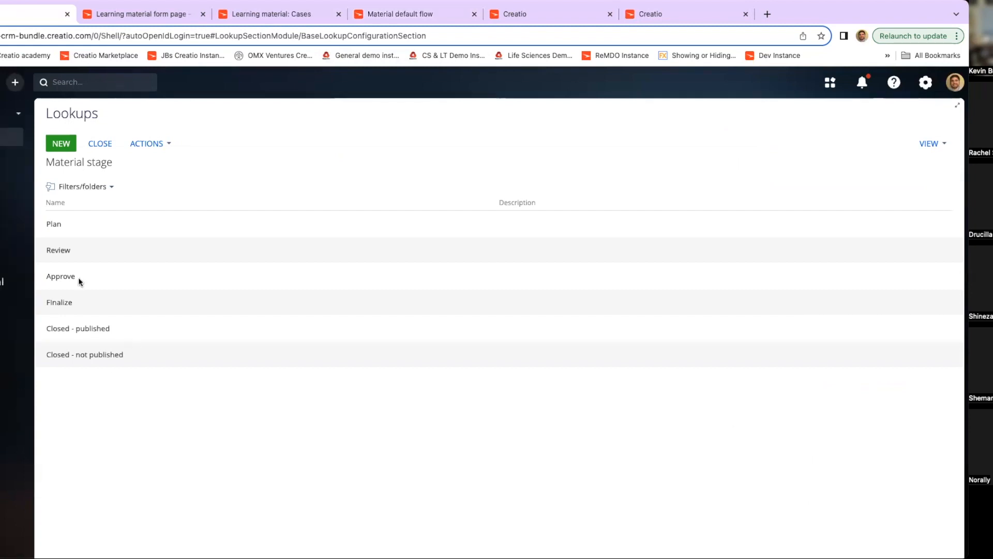
left_click(17, 282)
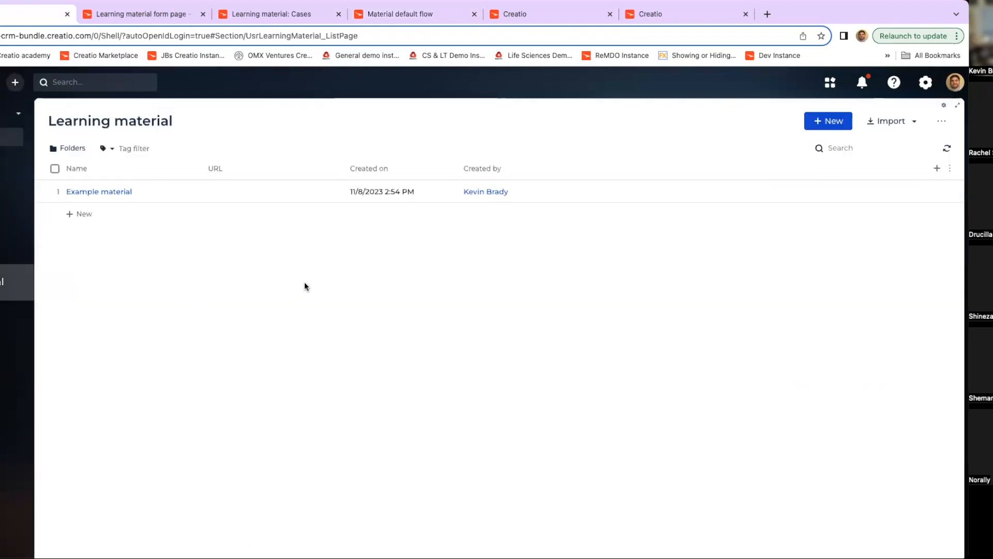
left_click(111, 189)
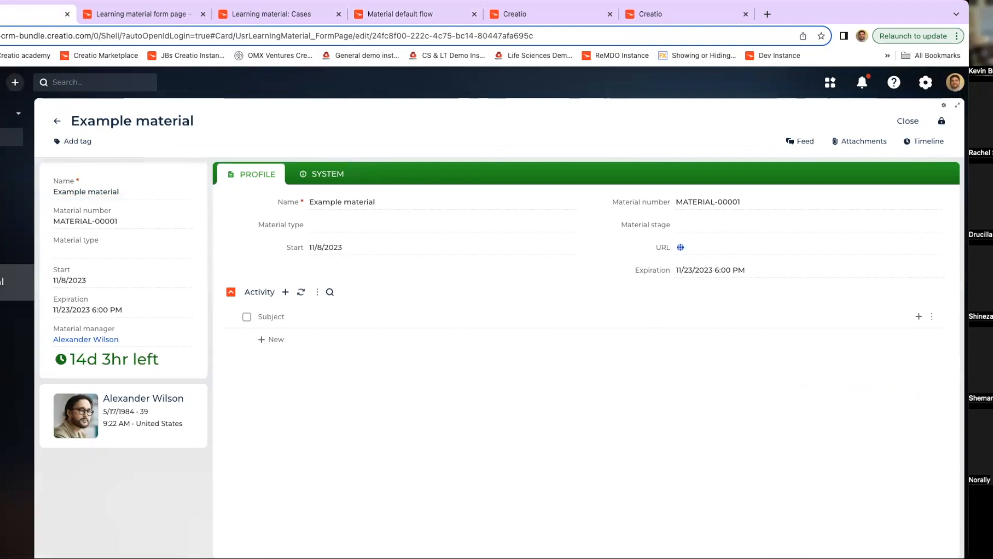
key("super+r")
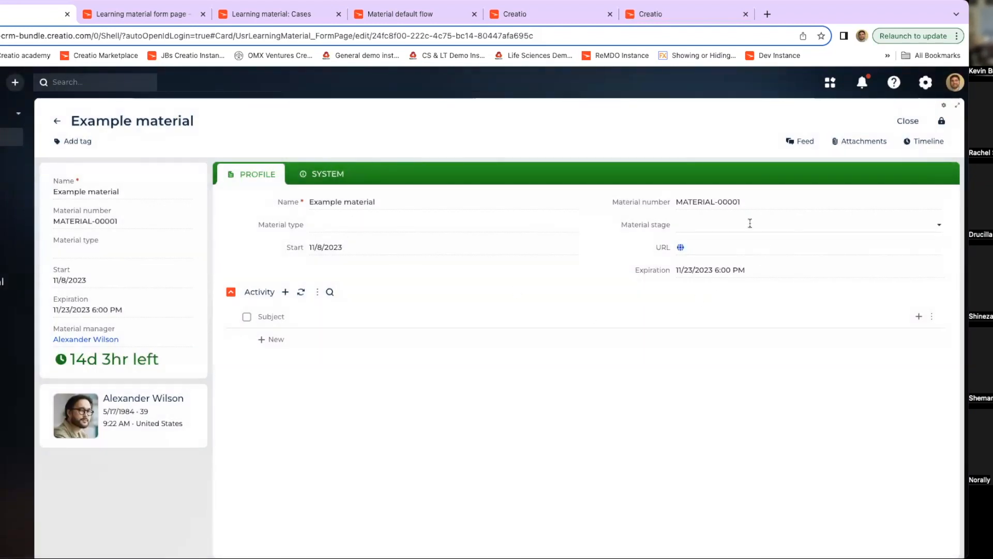
Set the record's Material type to Presentation, save it, and reload the page.
left_click(149, 252)
left_click(147, 271)
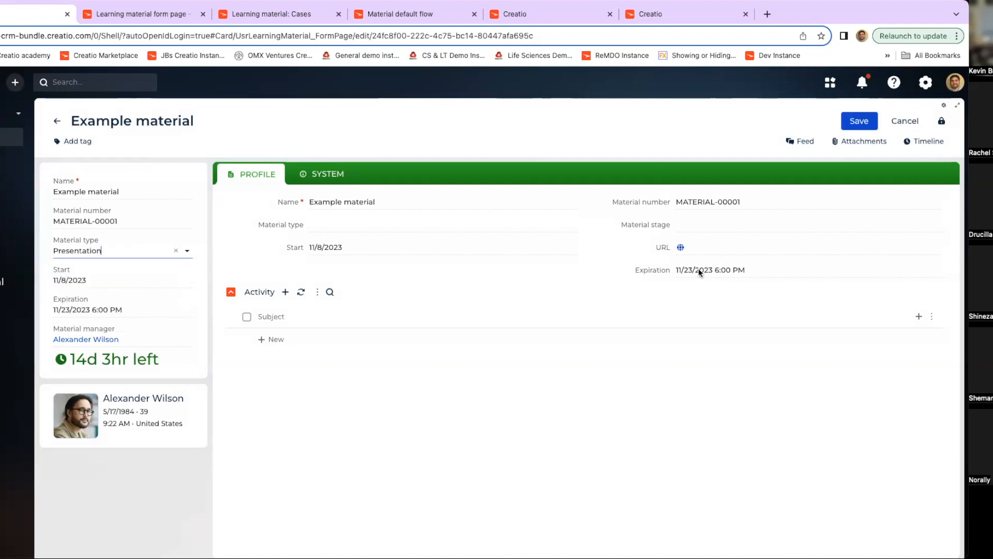
left_click(856, 122)
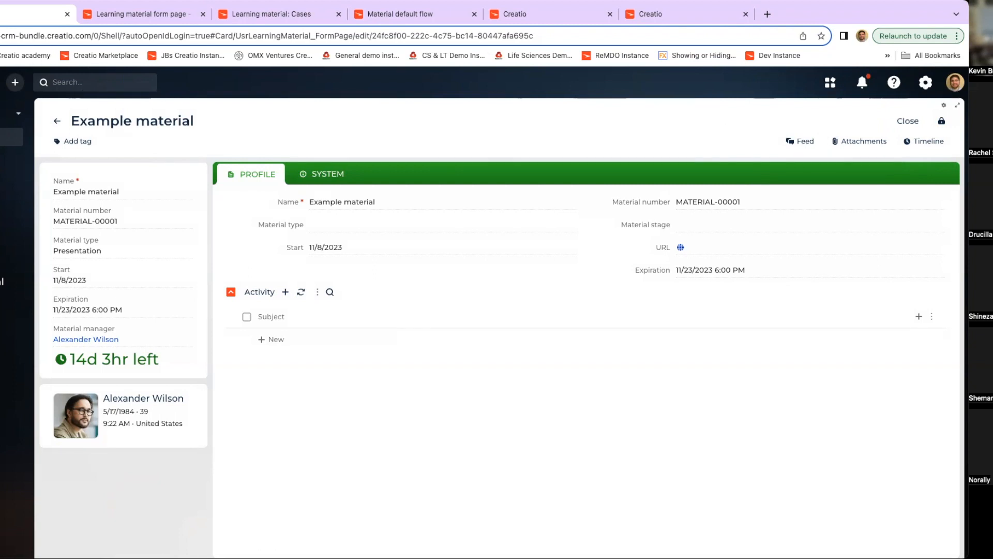
key("super+r")
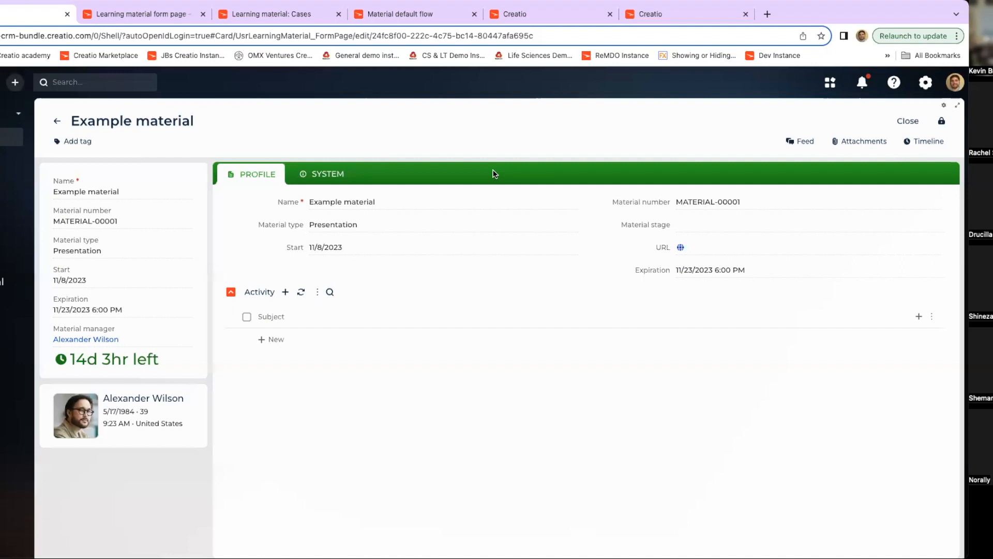
Save the Learning material form page with its progress bar and reload the Example material record.
left_click(141, 14)
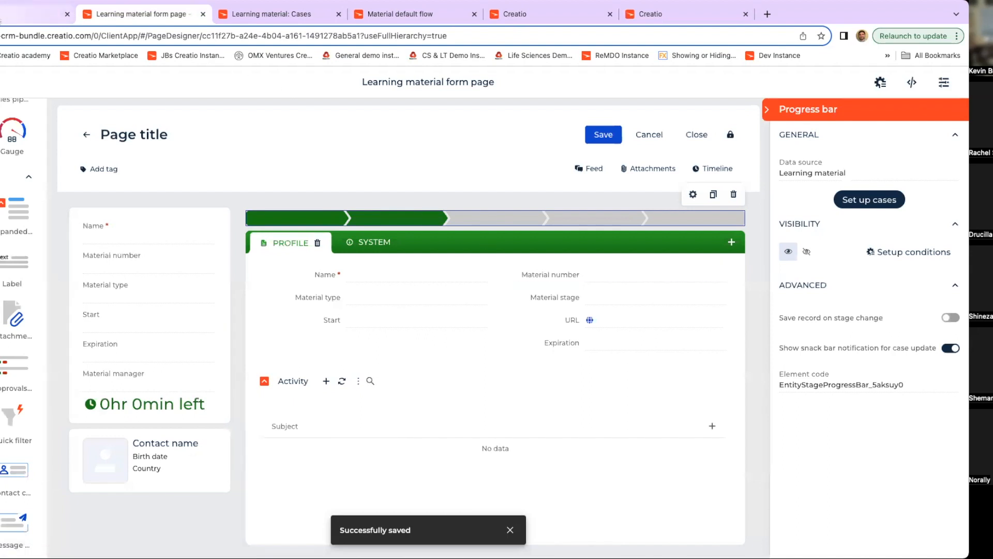
left_click(31, 14)
key("super+r")
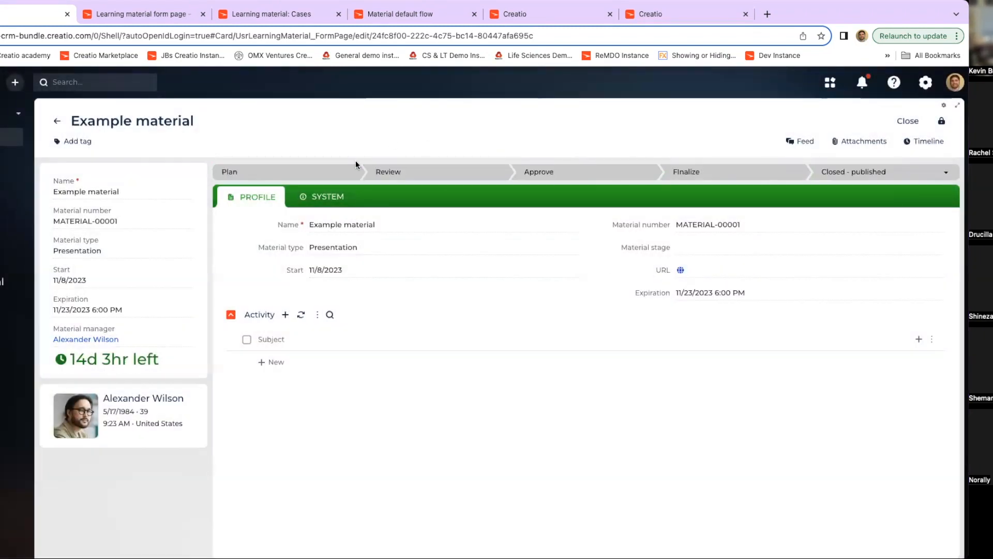
Compare the form page design with the record and check the grouped closing stages on its progress bar.
left_click(133, 14)
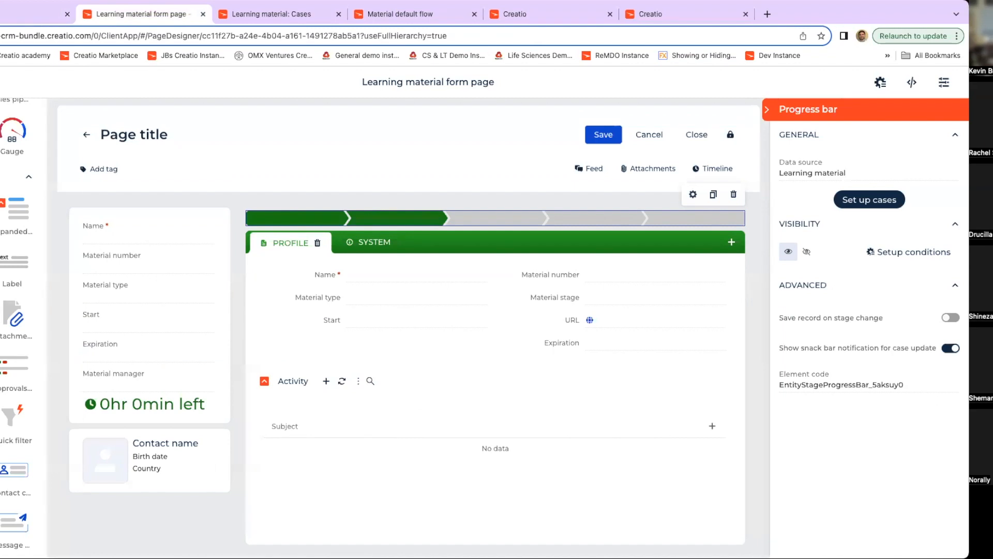
left_click(32, 14)
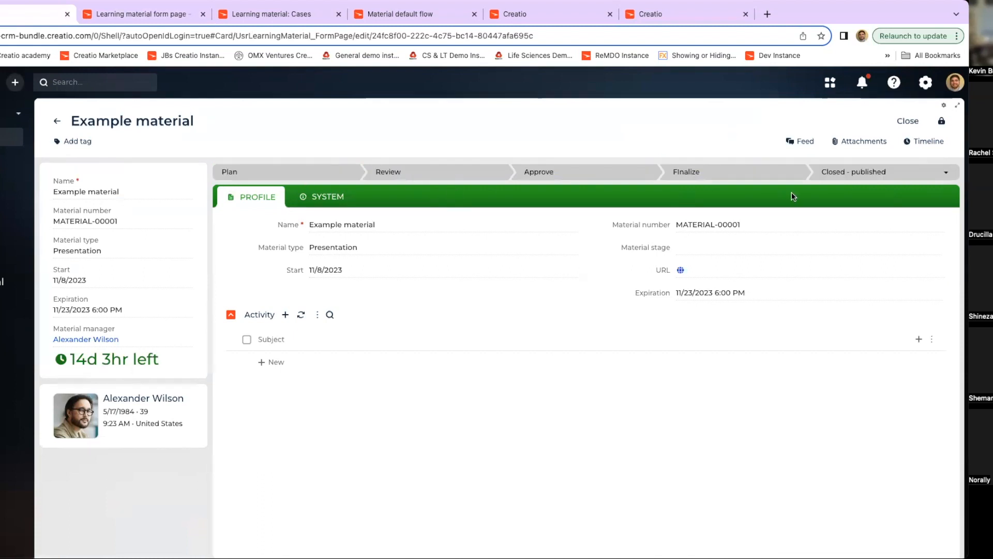
left_click(948, 174)
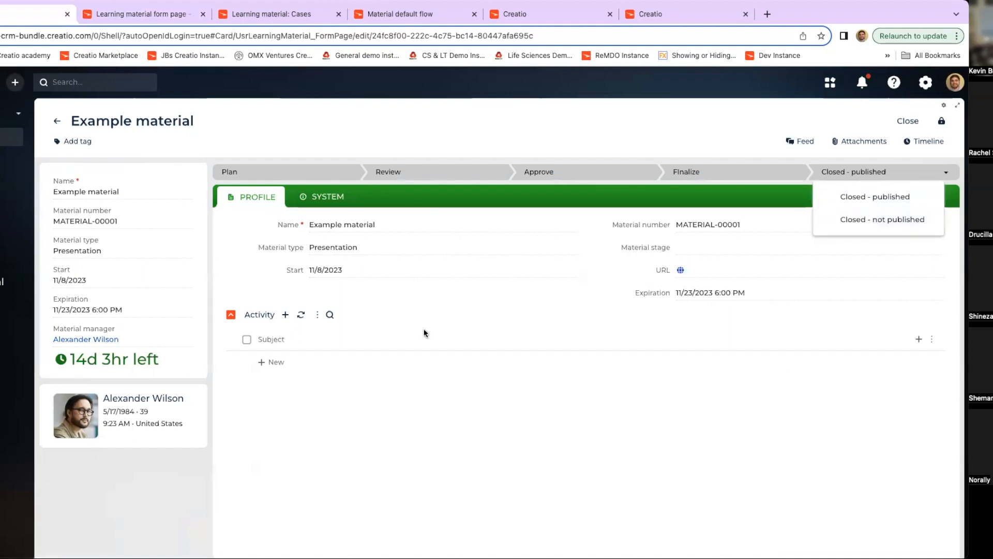
left_click(233, 221)
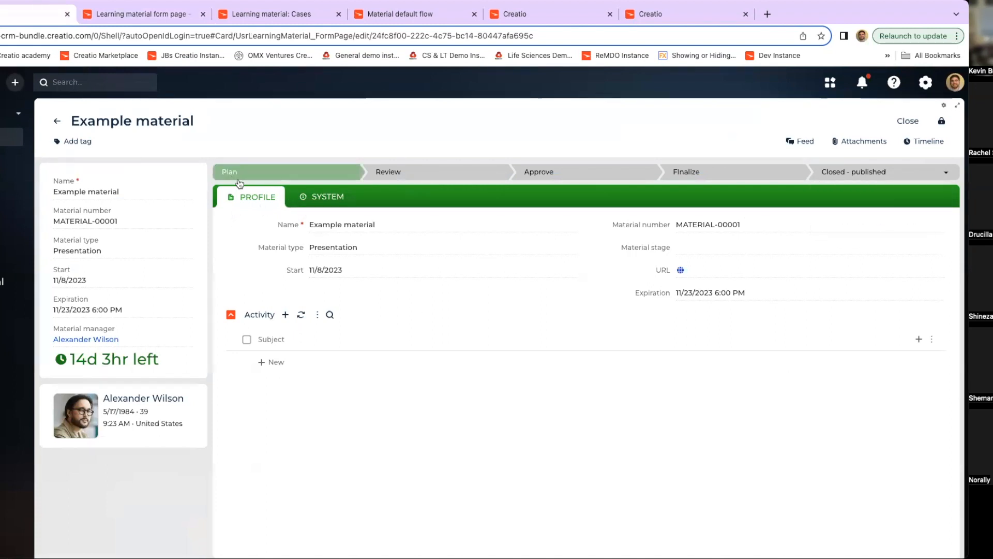
Move the Example material record to the Plan stage and save the record.
left_click(290, 176)
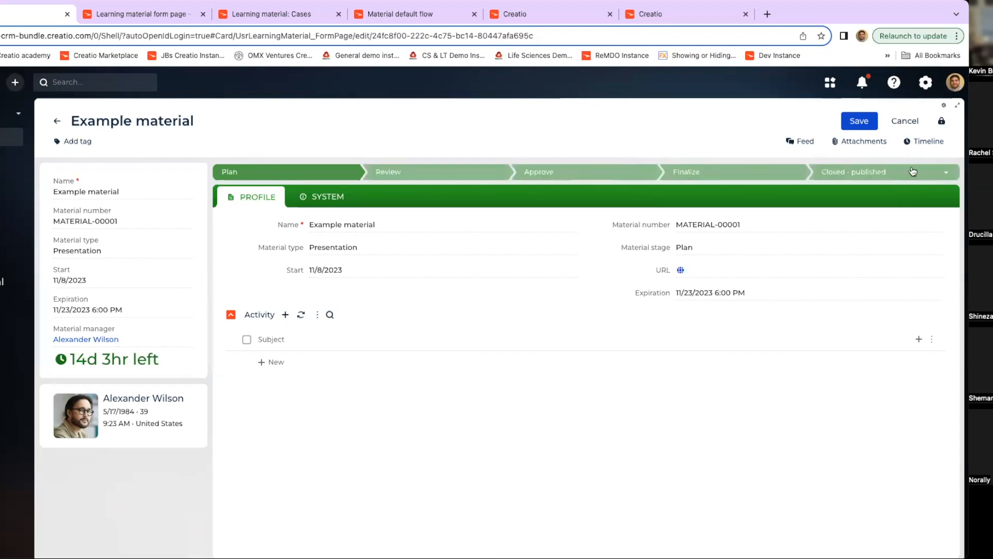
left_click(57, 121)
left_click(515, 325)
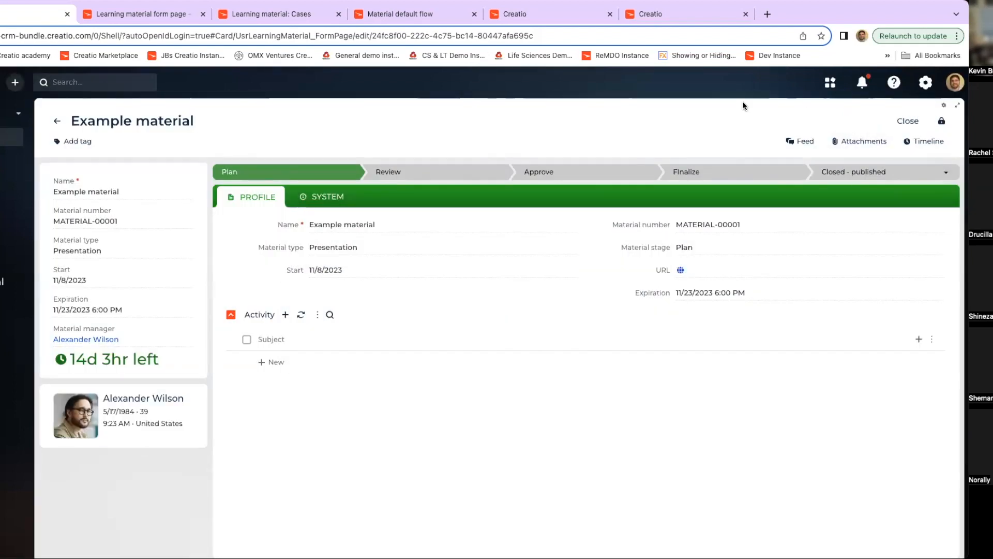
Add a Material stage column to the Learning material list and place it directly after Name.
left_click(57, 121)
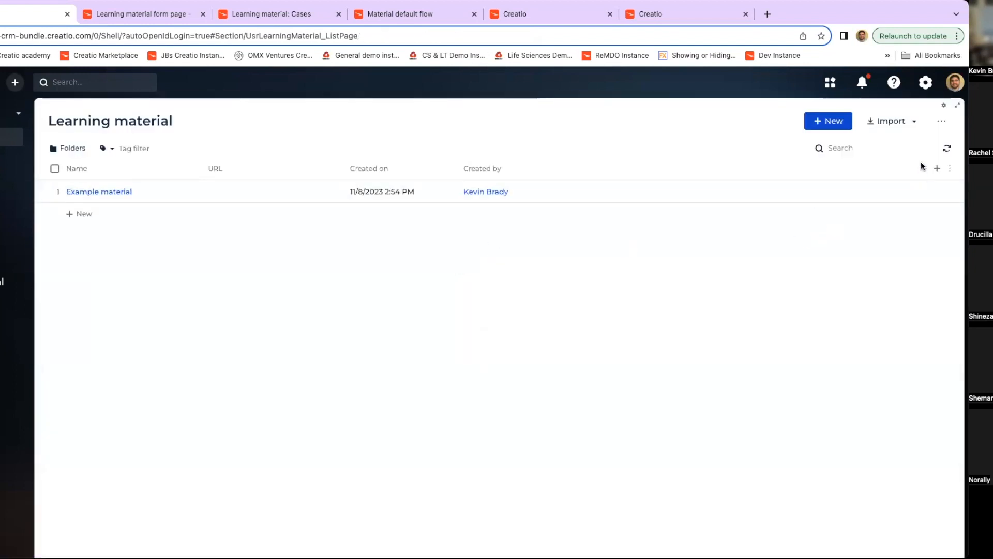
left_click(937, 168)
scroll(318, 357, "down", 1)
left_click(314, 339)
left_click(639, 485)
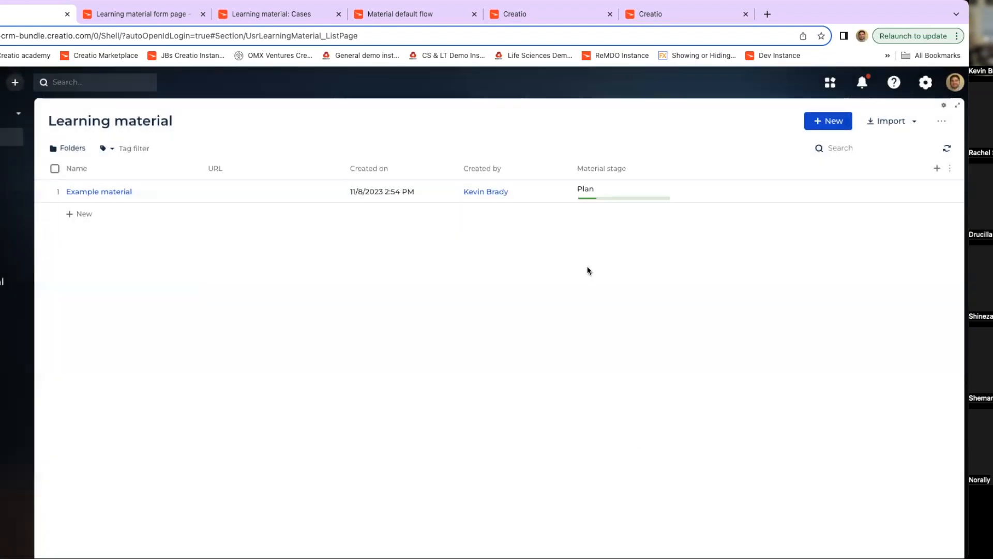
left_click_drag(652, 166, 279, 162)
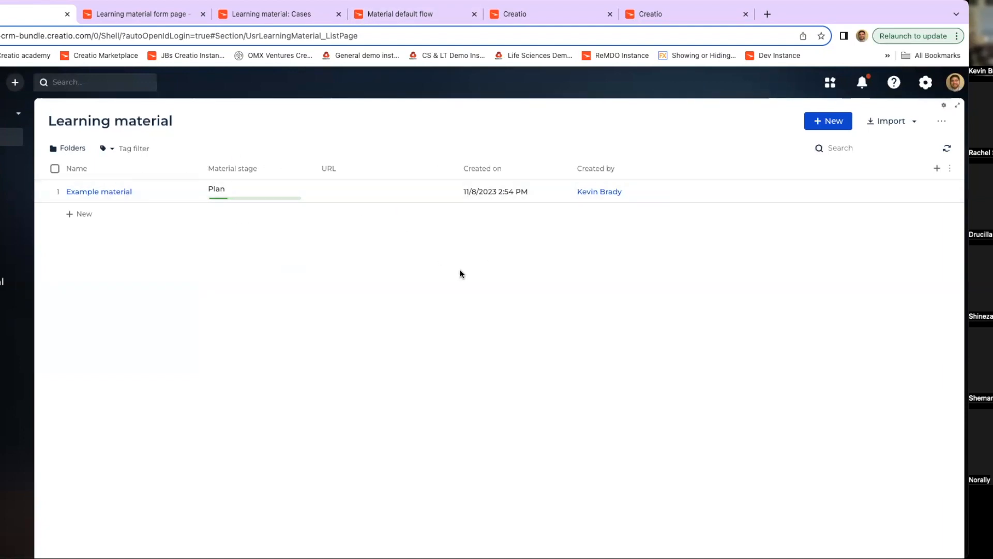
Return to the Material default flow case and set the Closed - not published stage's color to bright red.
left_click(414, 21)
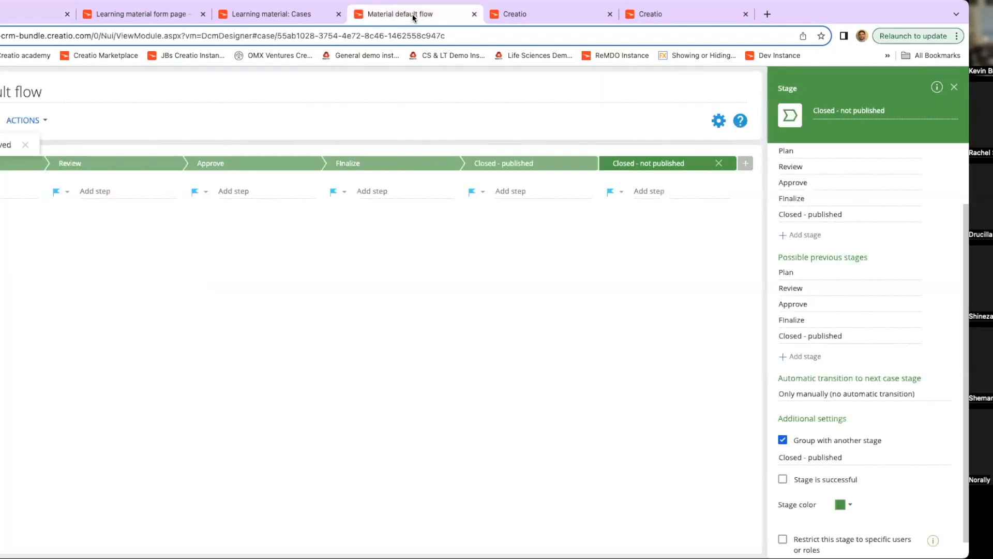
left_click(623, 342)
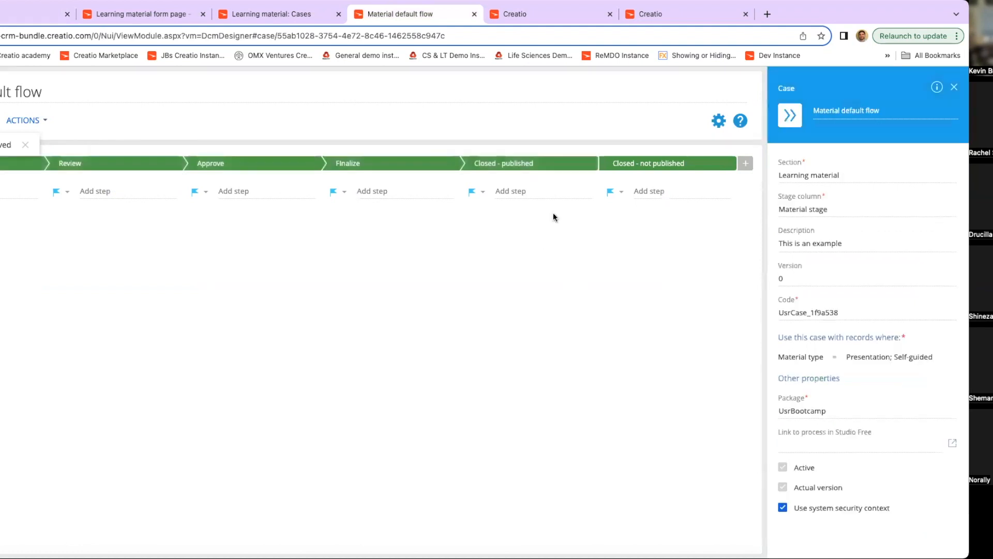
left_click(636, 163)
scroll(848, 450, "down", 3)
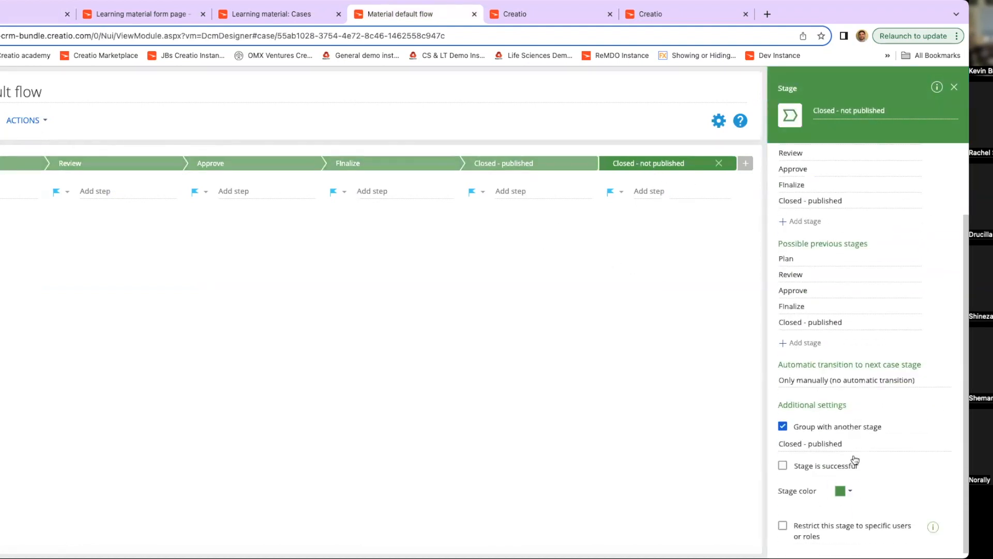
left_click(850, 492)
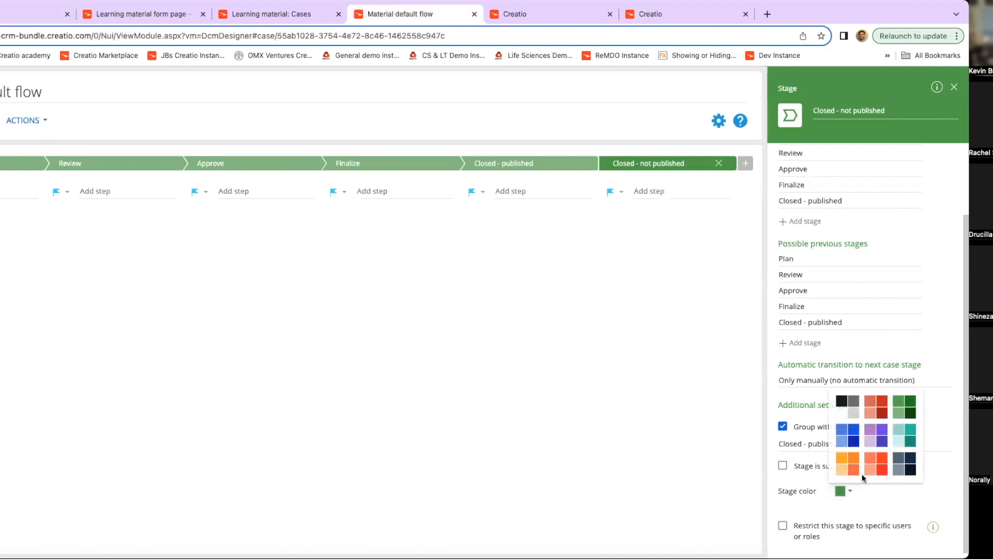
left_click(883, 405)
Set the Closed - published stage's color to dark green.
left_click(567, 167)
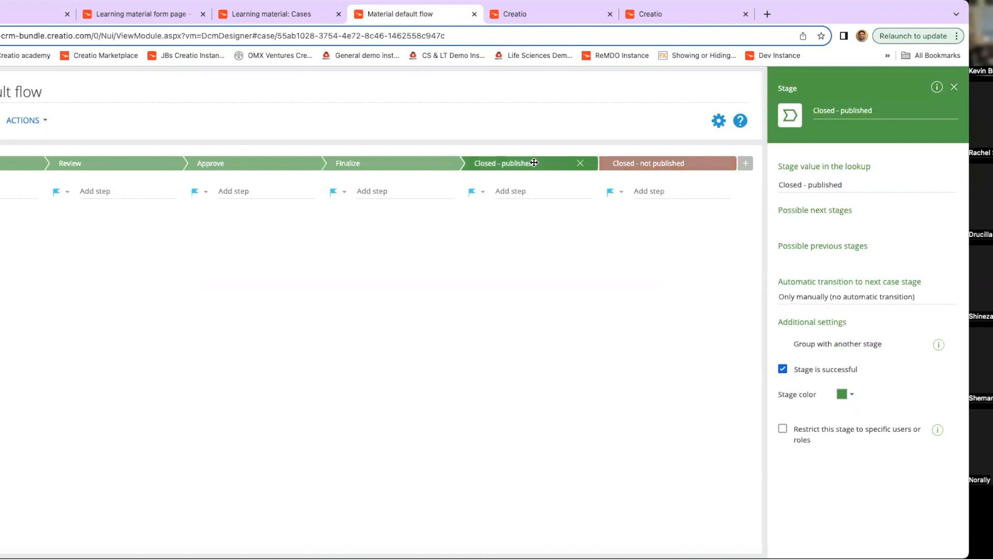
scroll(893, 424, "down", 3)
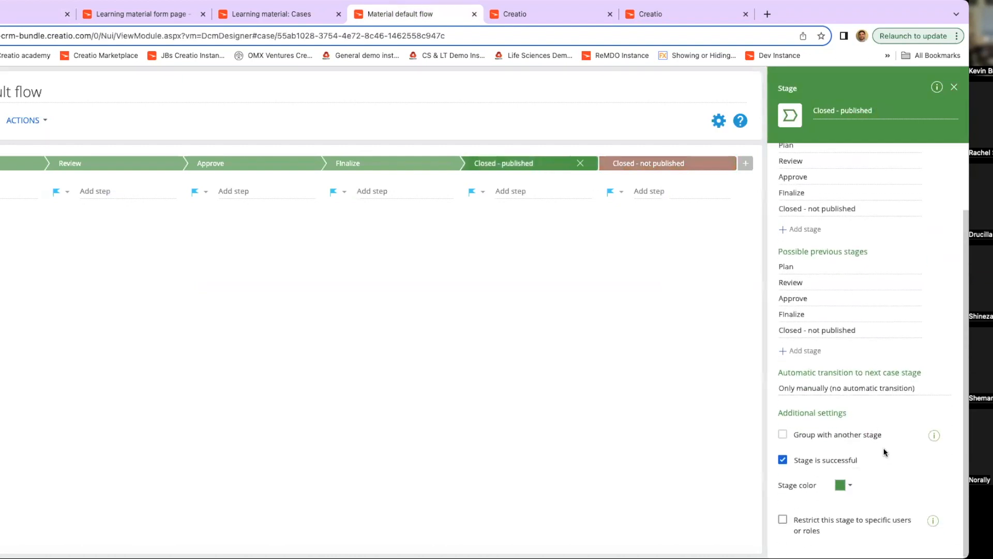
left_click(850, 485)
left_click(907, 397)
left_click(602, 300)
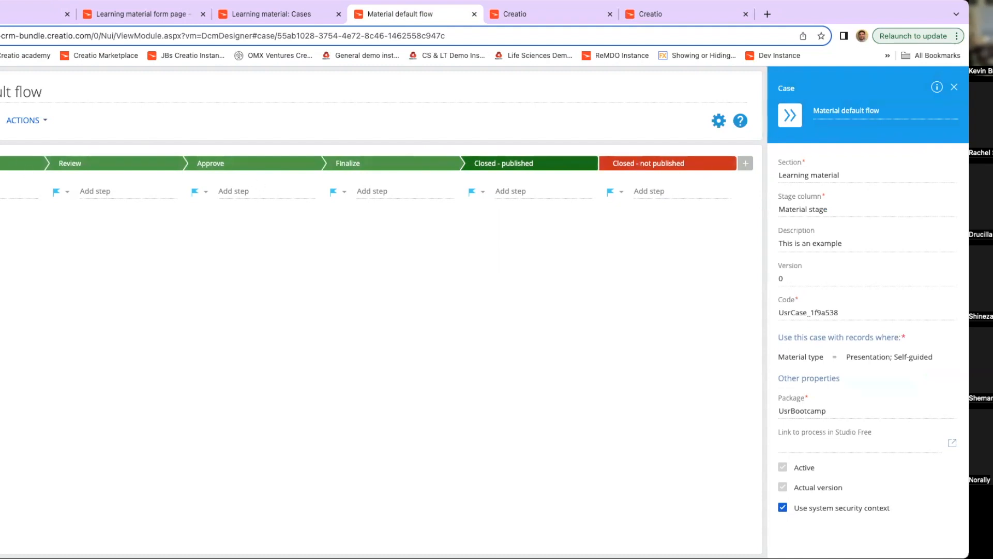
Set the Plan stage's color to light blue and the Review stage's color to light teal.
left_click(9, 163)
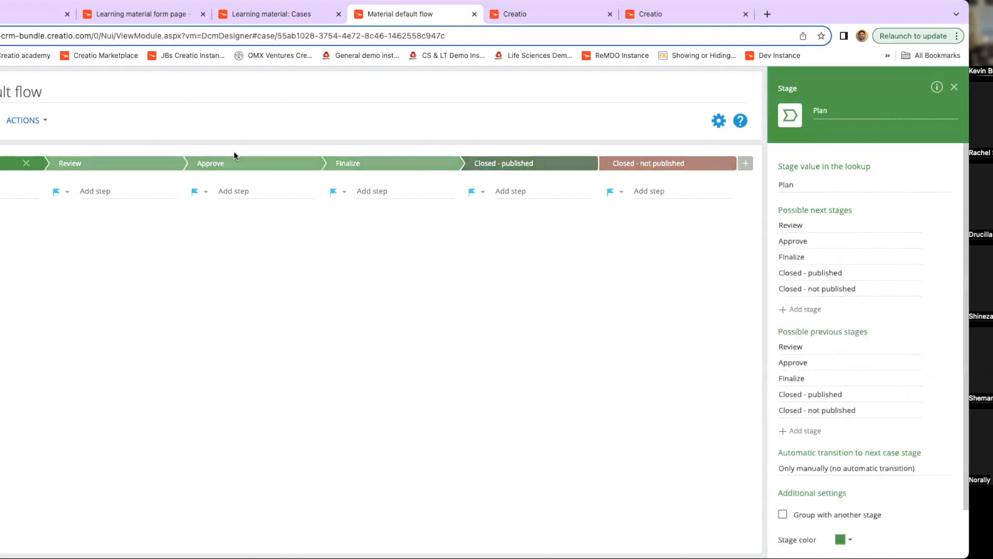
scroll(952, 455, "down", 1)
left_click(844, 486)
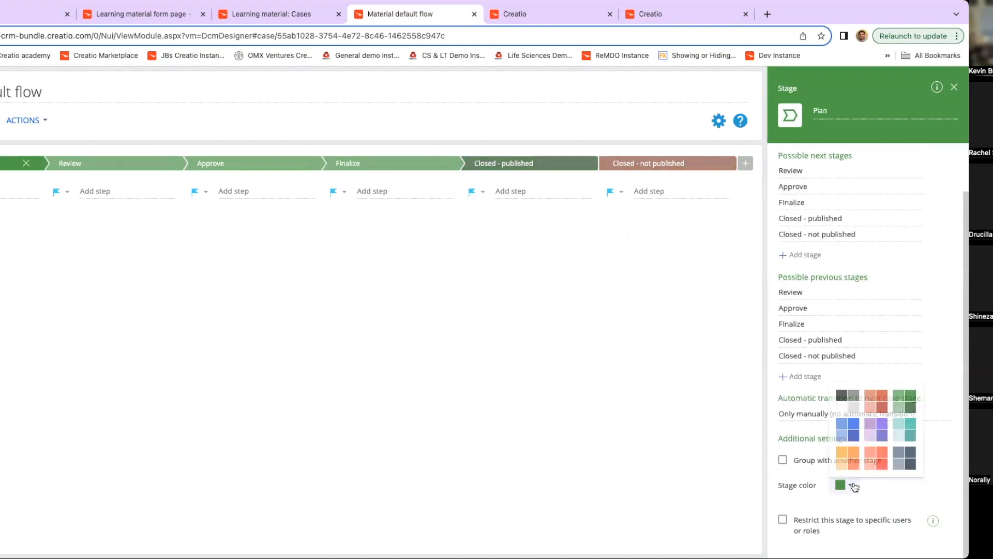
left_click(842, 439)
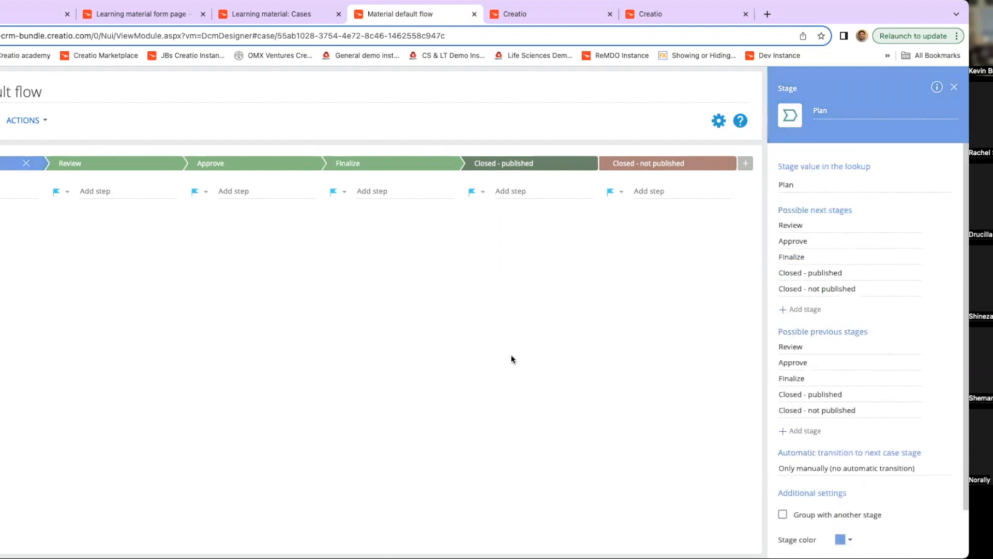
left_click(106, 166)
left_click(844, 540)
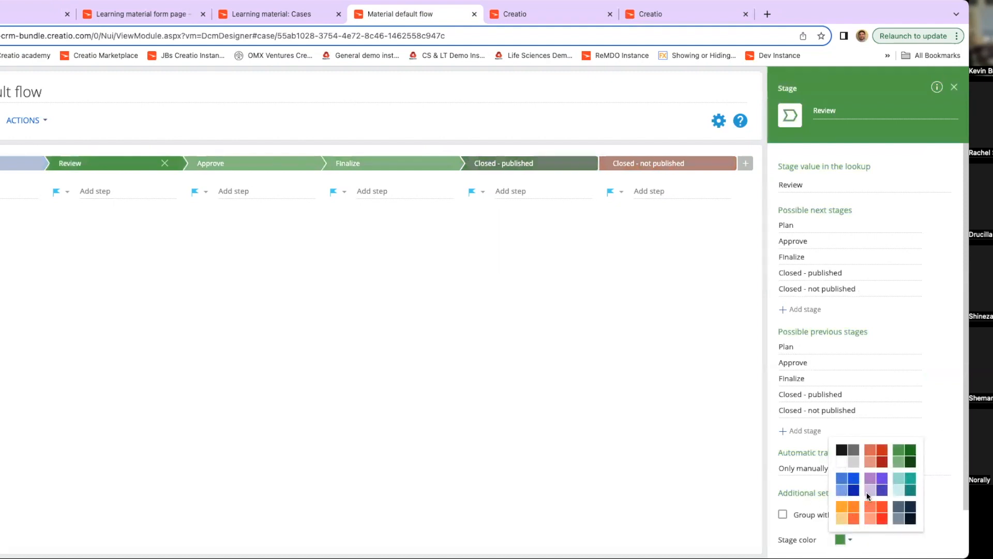
left_click(900, 478)
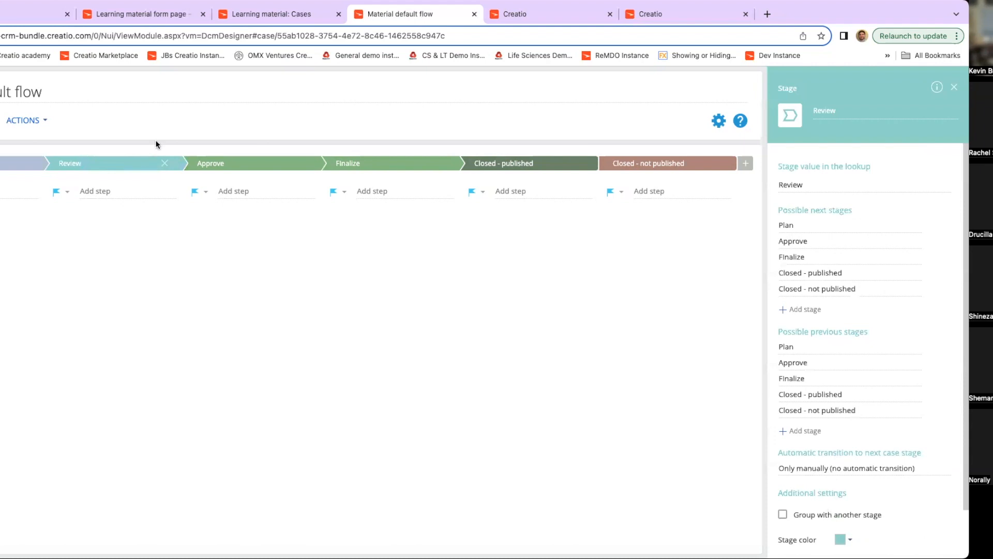
Set the Approve stage's color to light green.
left_click(251, 163)
left_click(843, 540)
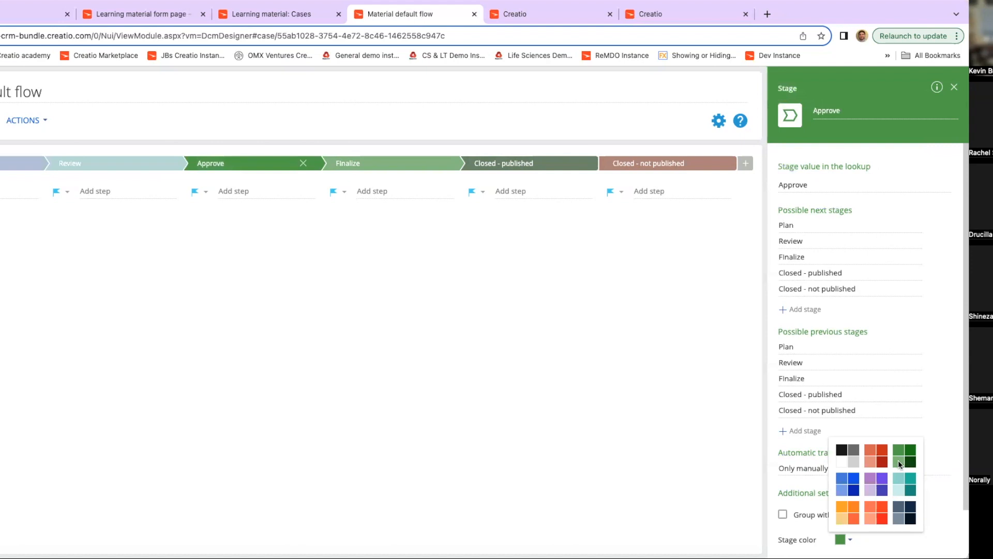
left_click(898, 461)
left_click(470, 348)
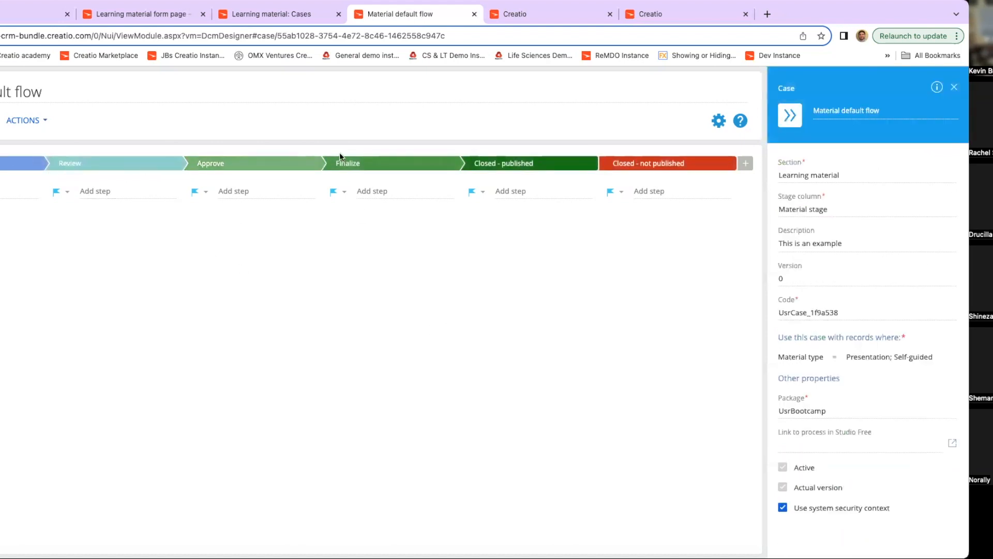
Save the recolored Material default flow case over its current version instead of creating a new one.
left_click(98, 165)
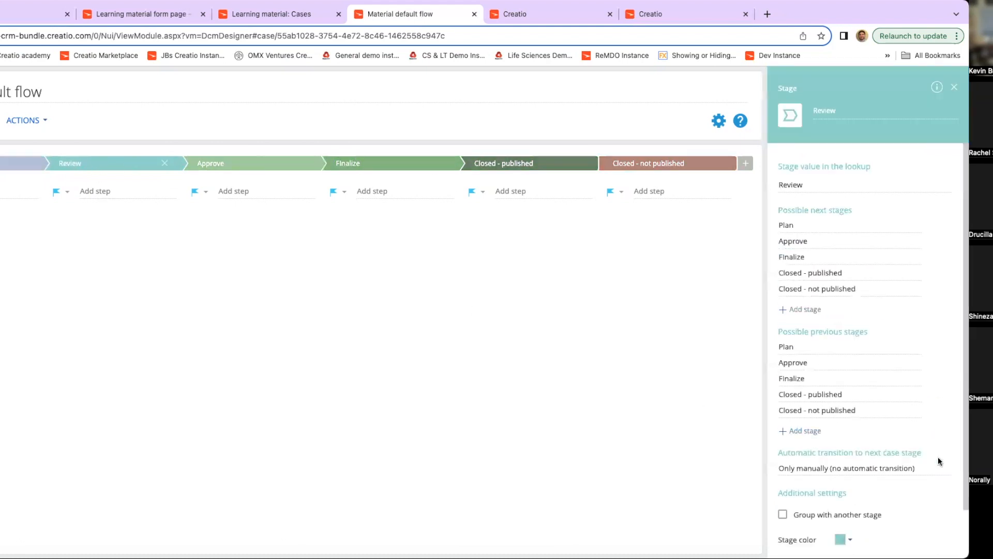
left_click(843, 539)
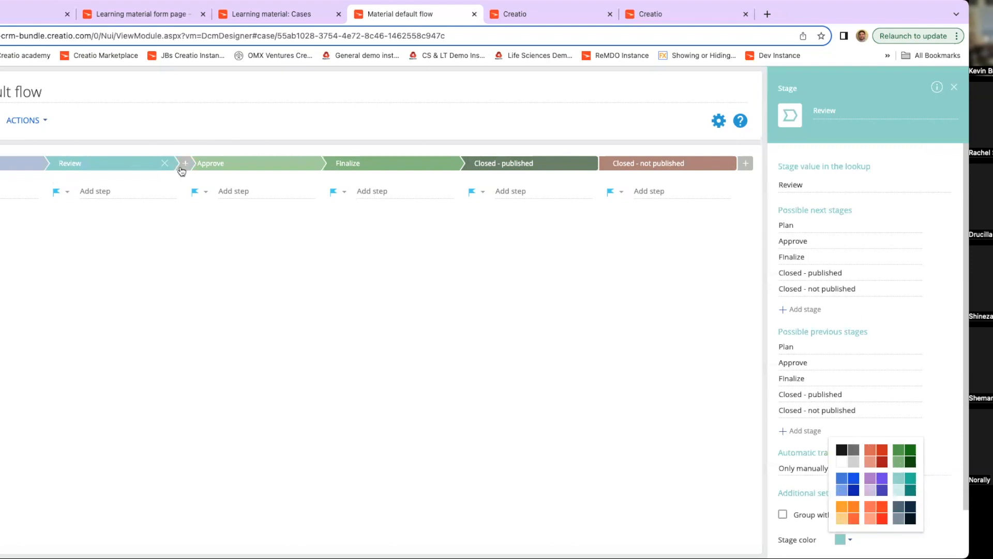
left_click(490, 226)
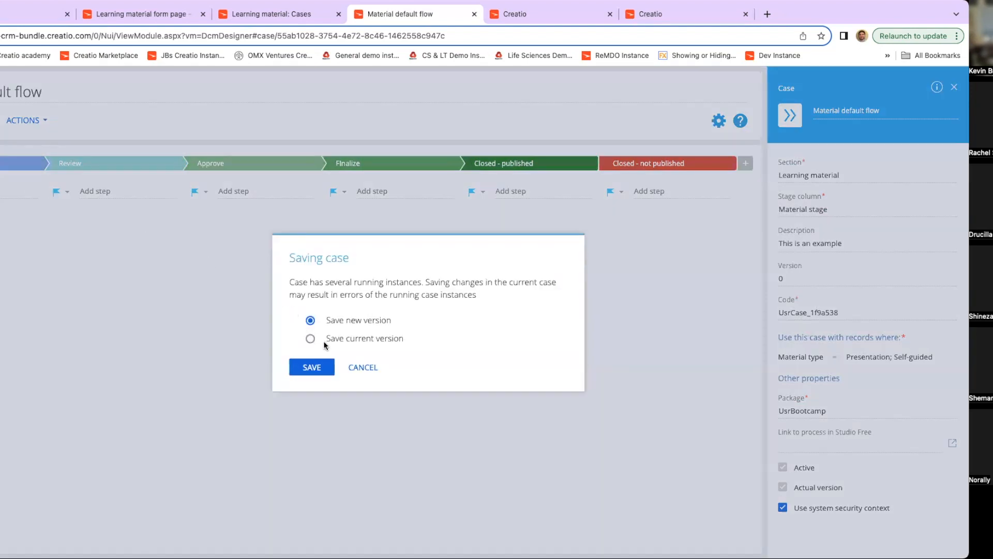
left_click(324, 340)
left_click(312, 368)
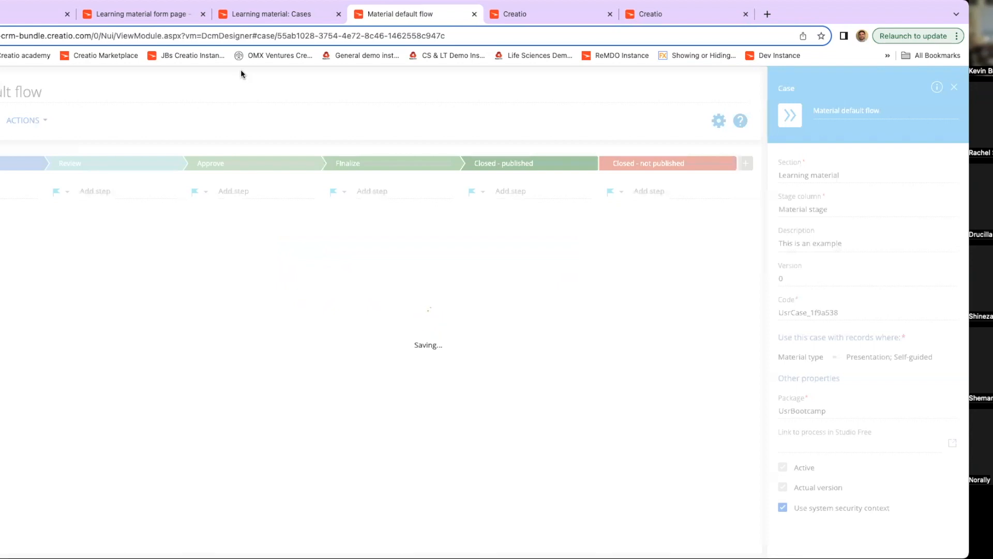
Reload the Learning material list, set the Example material record's Material stage to Approve, and save the change.
left_click(31, 14)
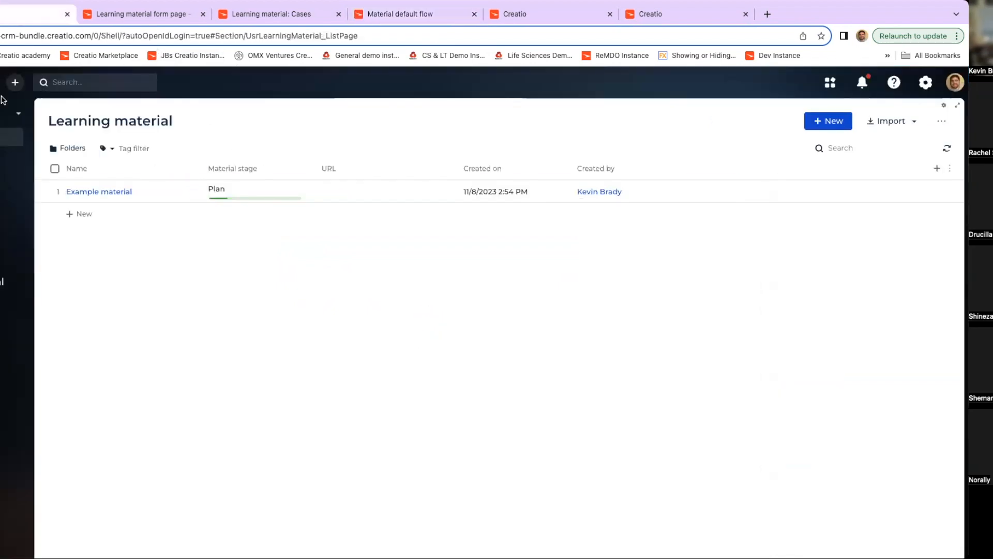
key("super+r")
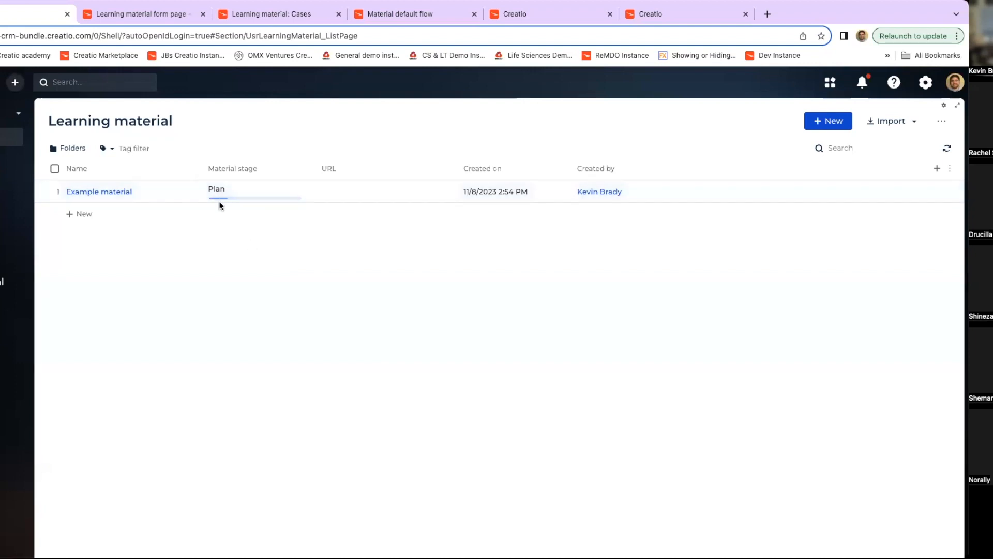
left_click(309, 192)
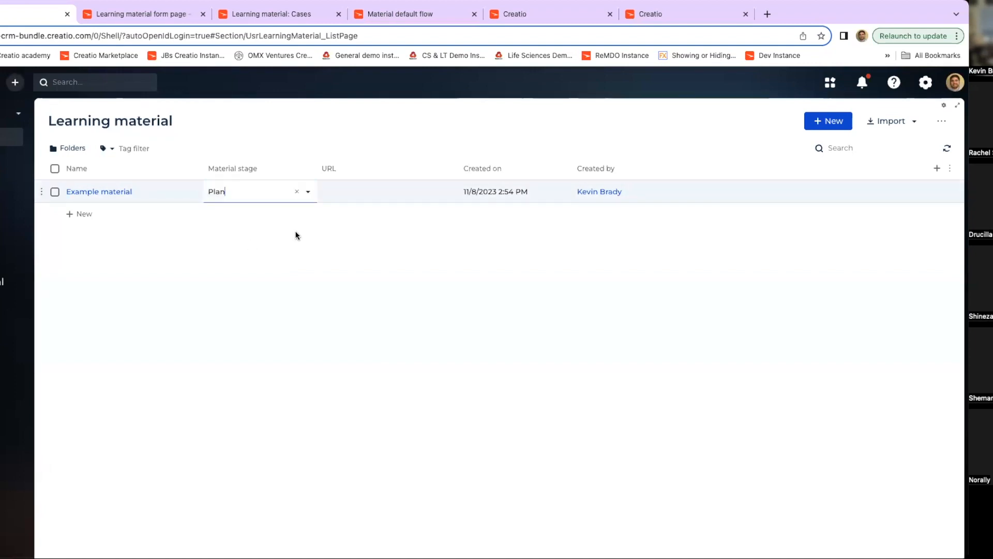
left_click(308, 192)
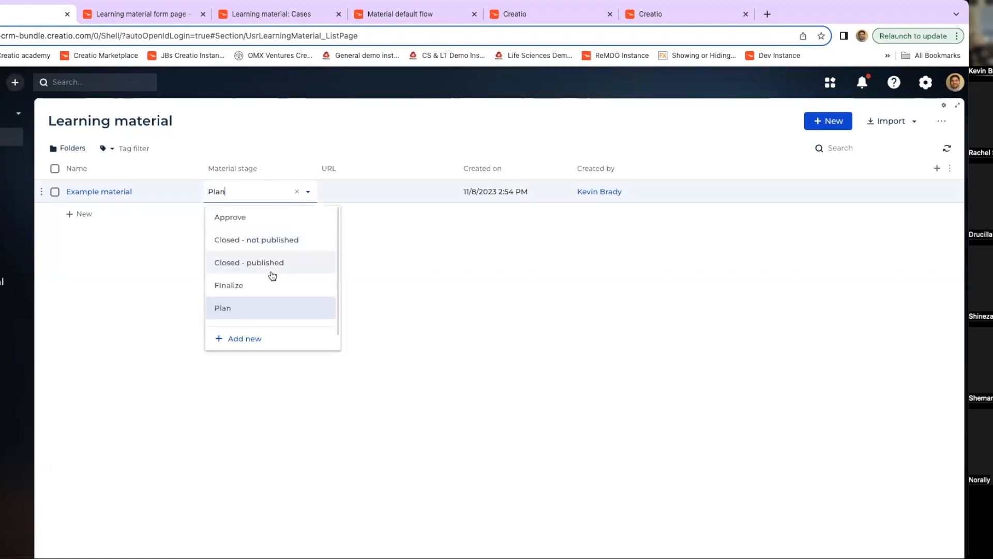
left_click(282, 228)
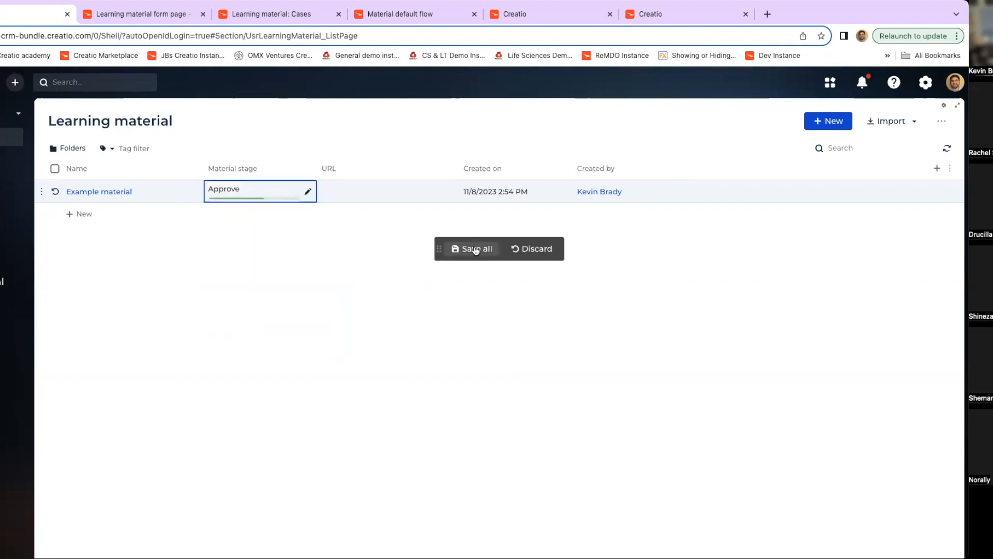
left_click(468, 248)
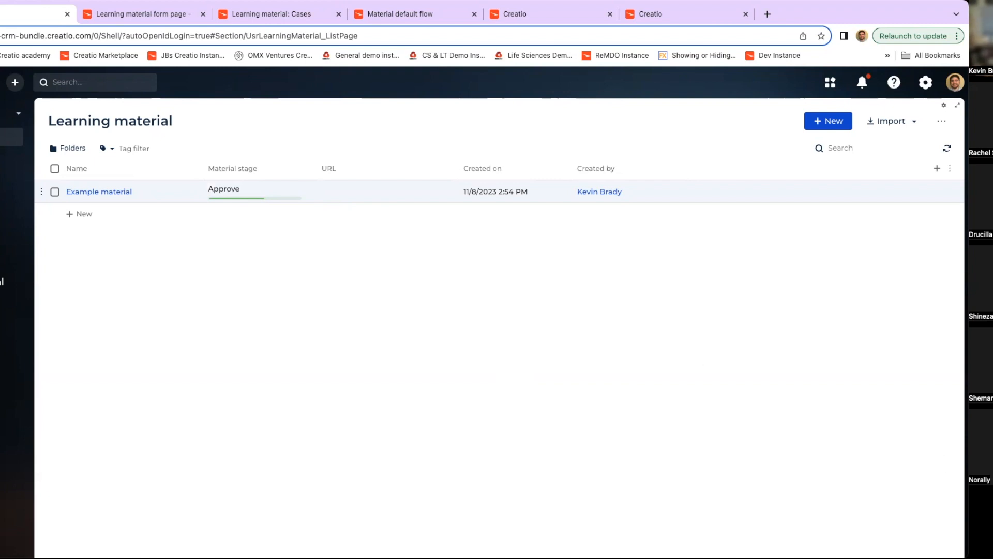
Return to the Material default flow case and add a Design material task to the Plan stage.
left_click(380, 13)
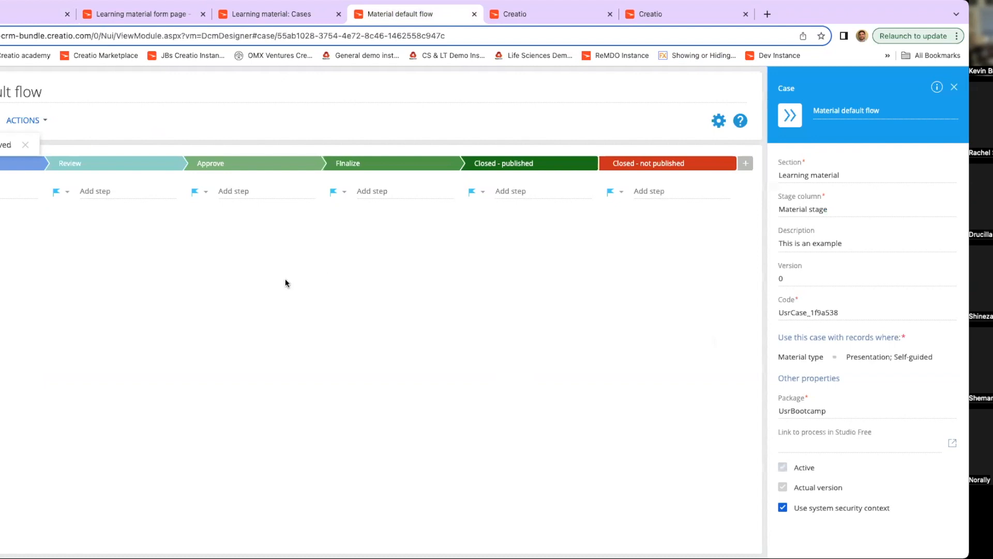
left_click(26, 144)
left_click(123, 202)
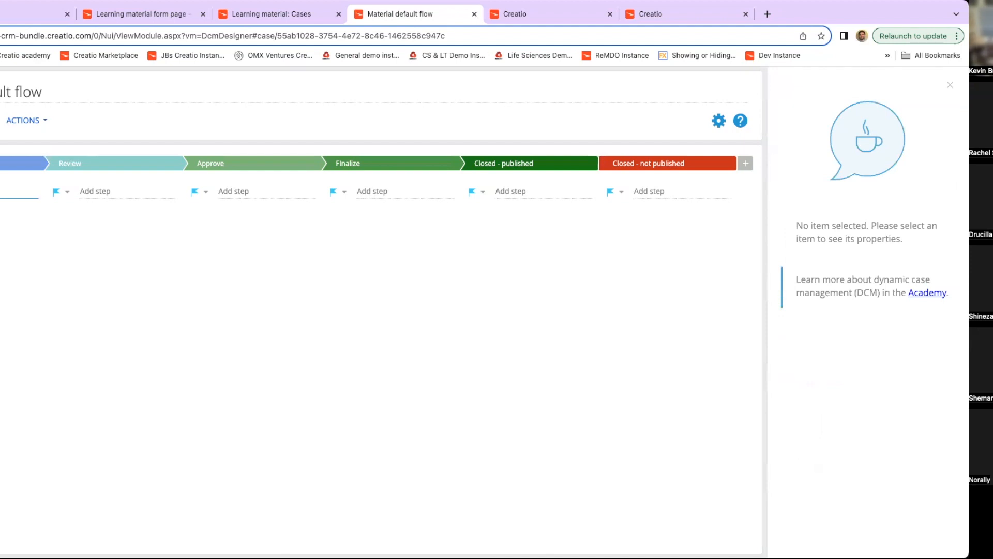
left_click(197, 361)
left_click(15, 195)
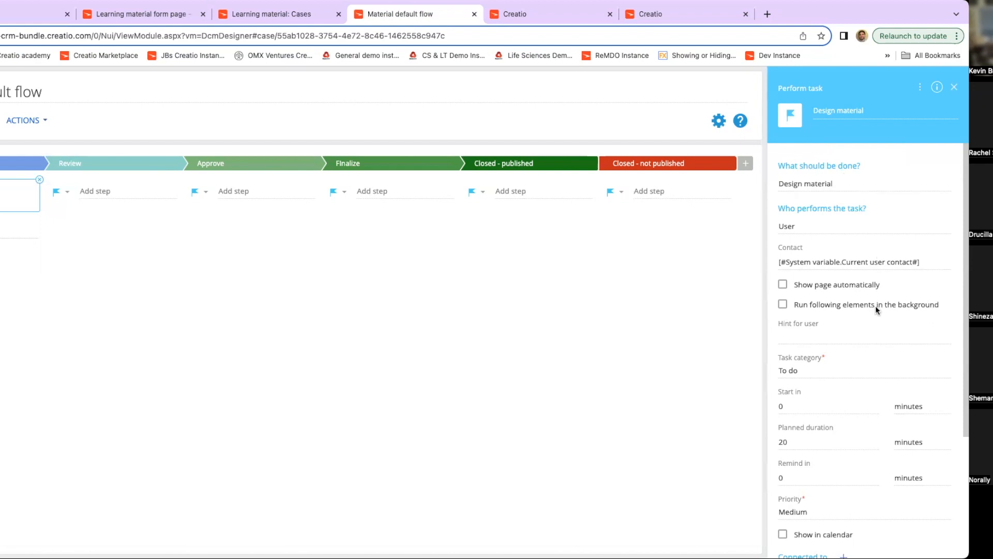
Look through the Design material task's settings and clear its Contact value.
scroll(873, 463, "down", 3)
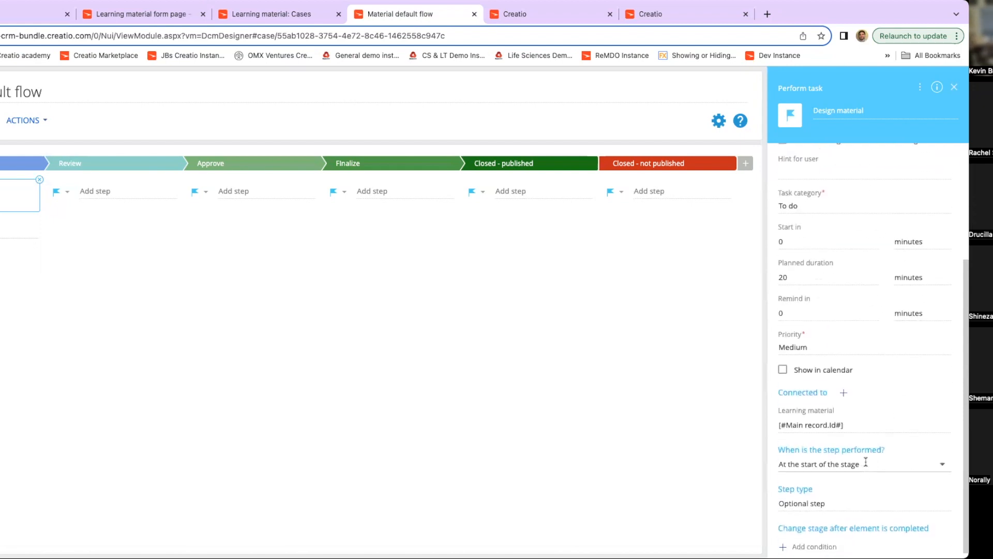
scroll(911, 398, "up", 3)
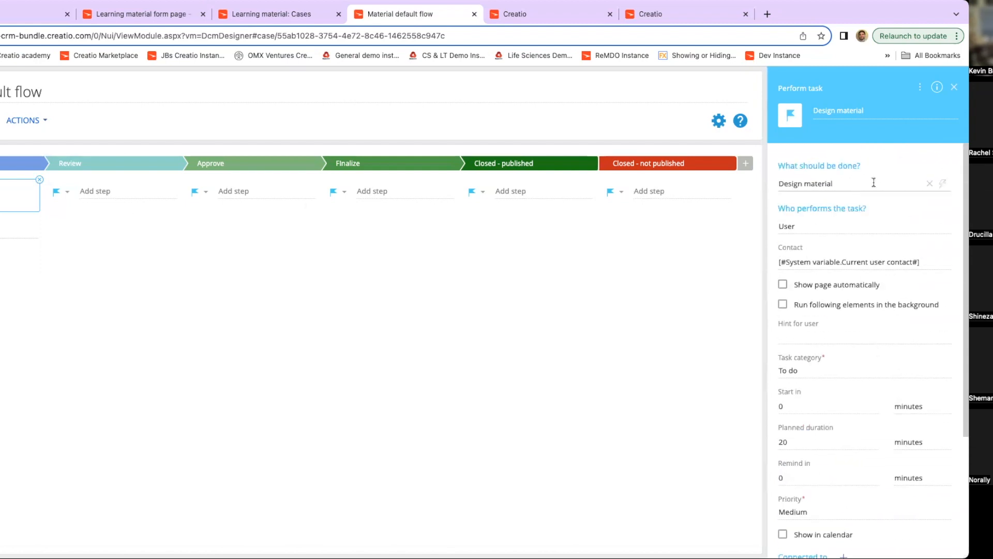
left_click_drag(780, 183, 914, 190)
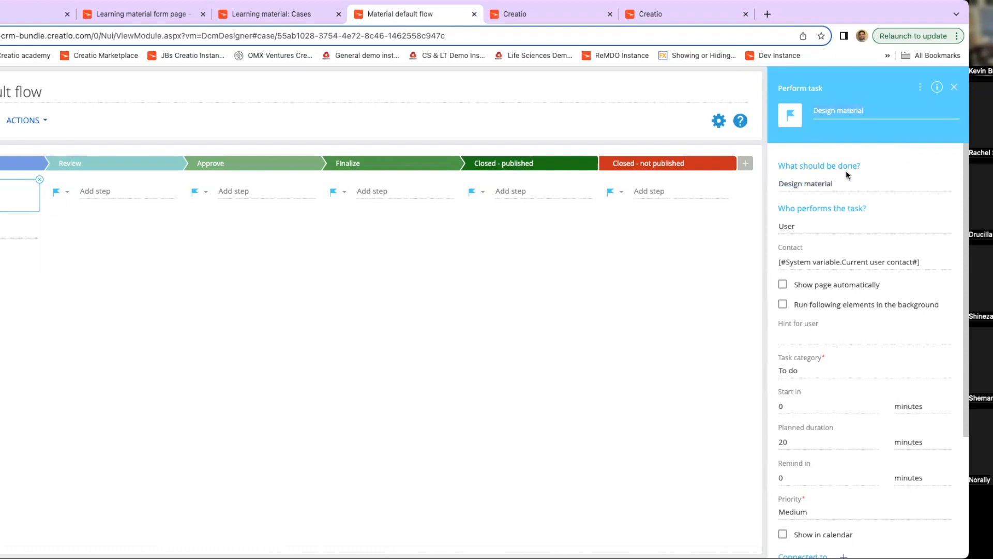
left_click_drag(864, 181, 764, 185)
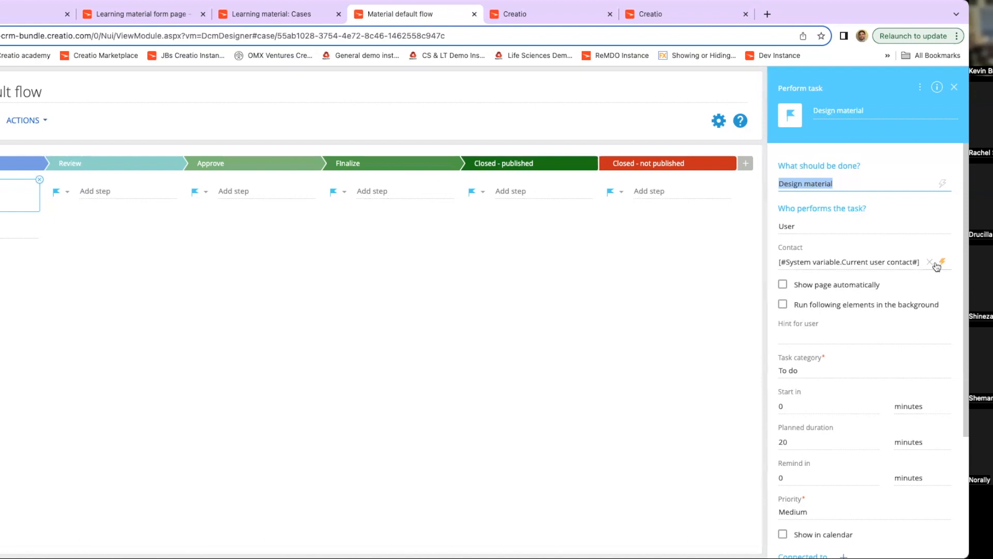
left_click(931, 265)
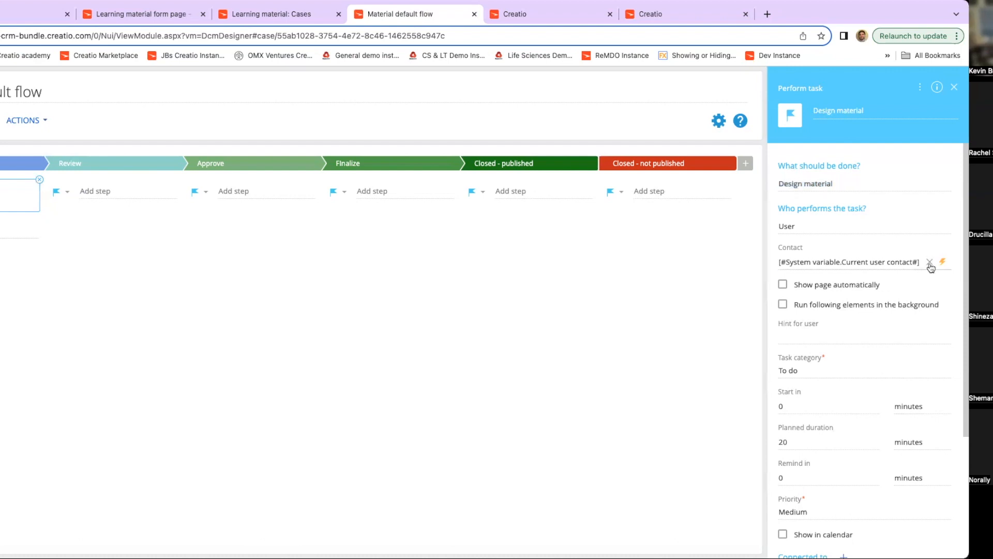
left_click(930, 265)
Try to set the Design material task's Contact to the main record's Material manager column.
left_click(942, 262)
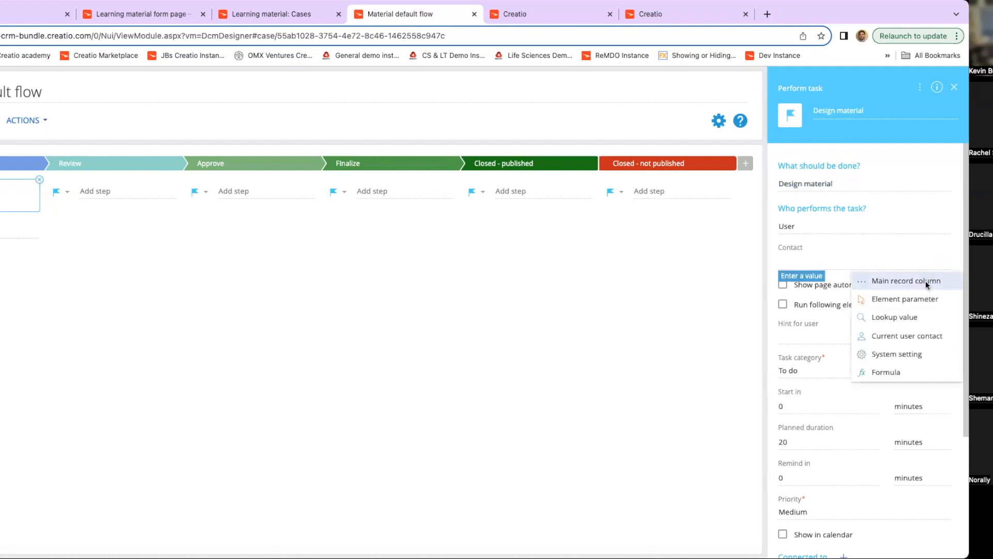
left_click(926, 280)
left_click(941, 271)
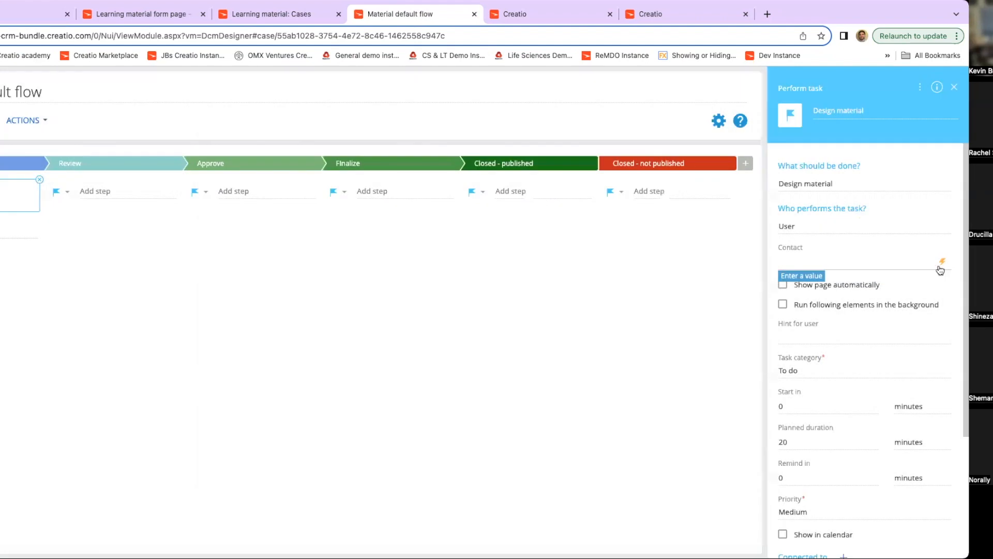
left_click(940, 262)
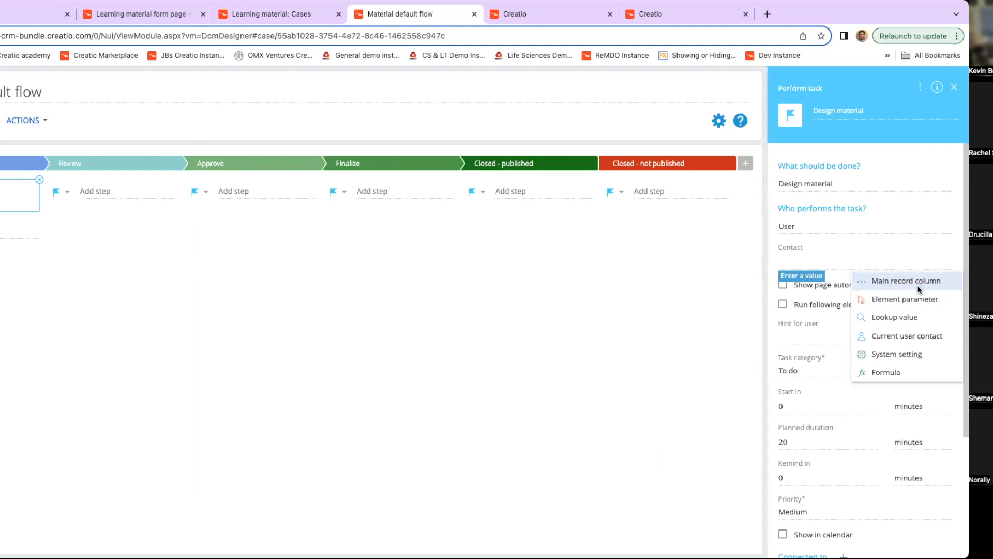
left_click(918, 287)
left_click(372, 320)
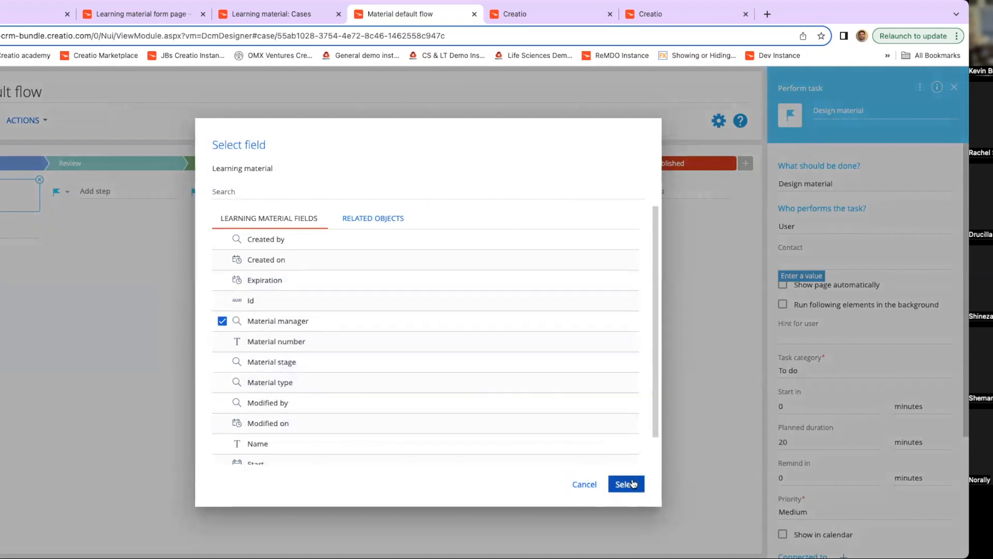
Browse the related-object fields through Created by and its Account, and leave the field selection without choosing one.
left_click(372, 219)
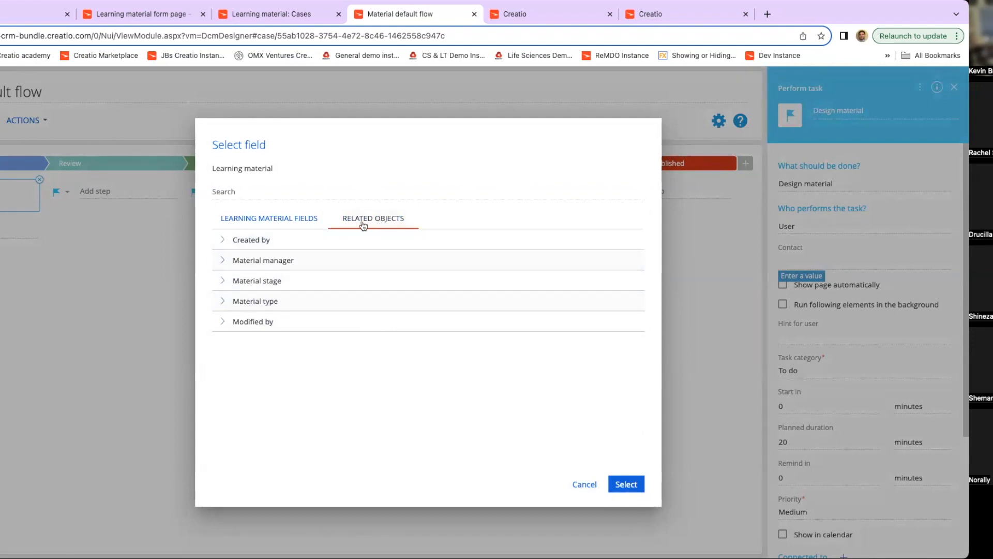
left_click(267, 241)
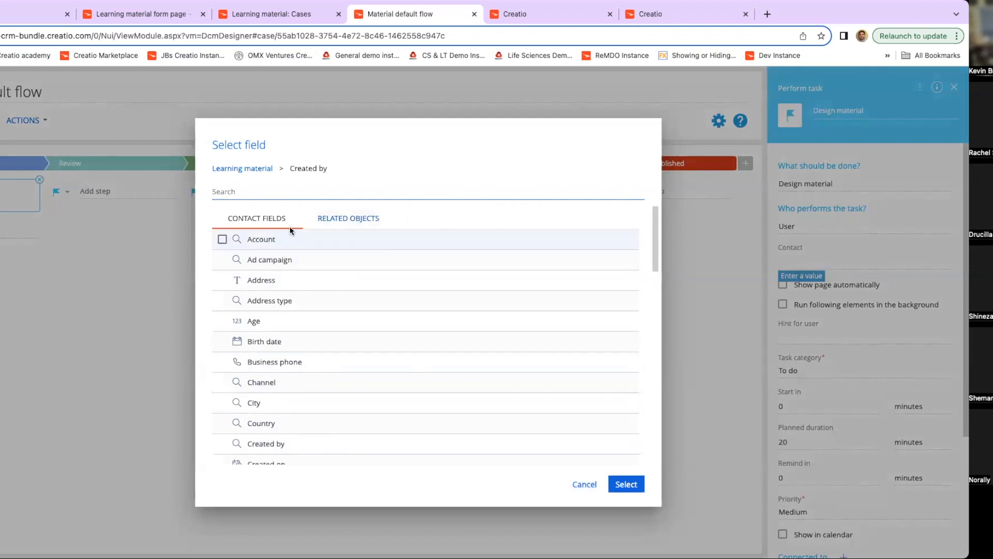
left_click(294, 242)
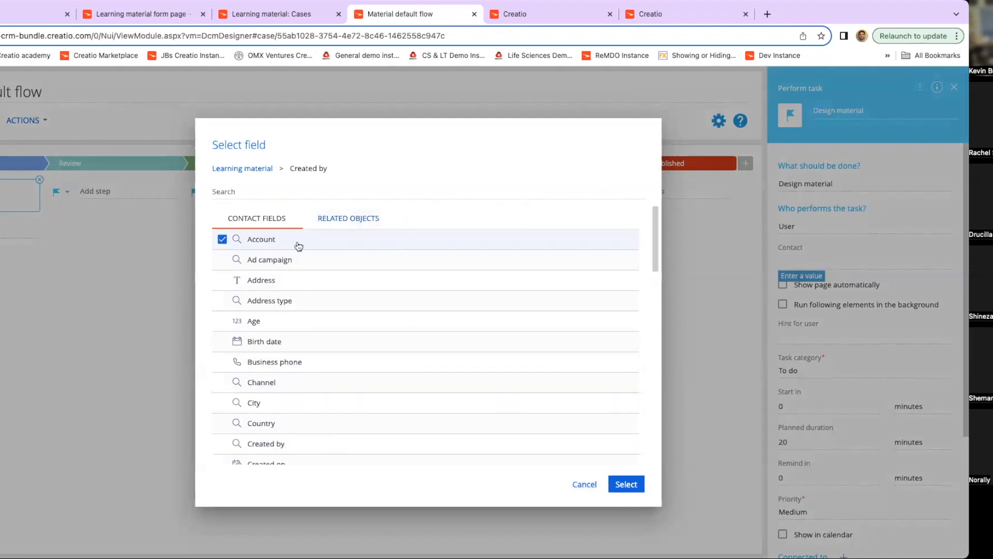
left_click(375, 218)
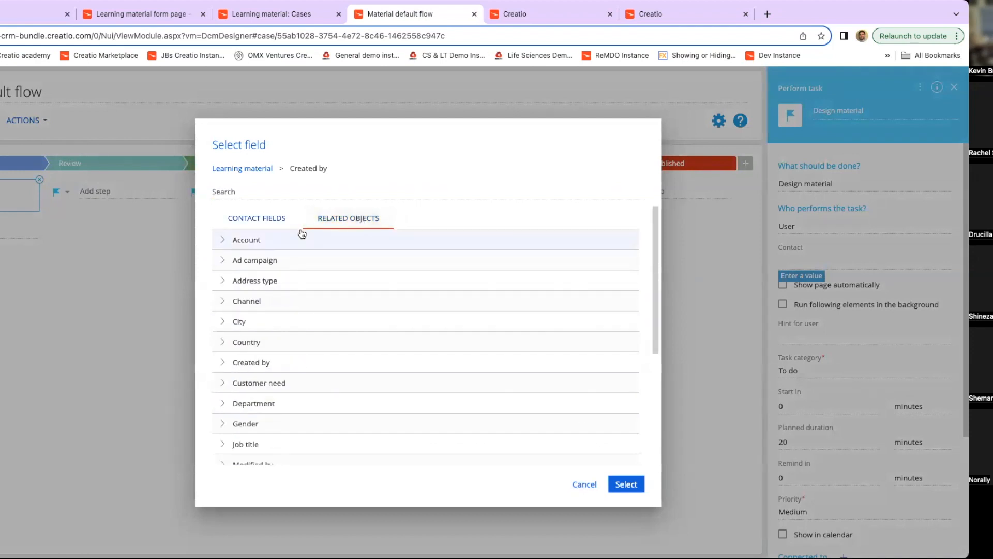
left_click(262, 244)
scroll(321, 406, "down", 5)
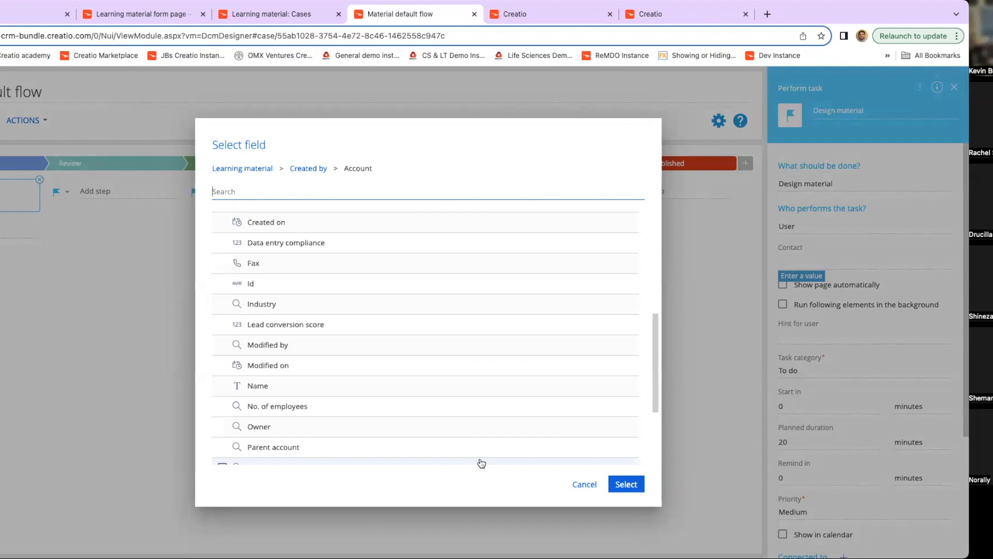
left_click(577, 489)
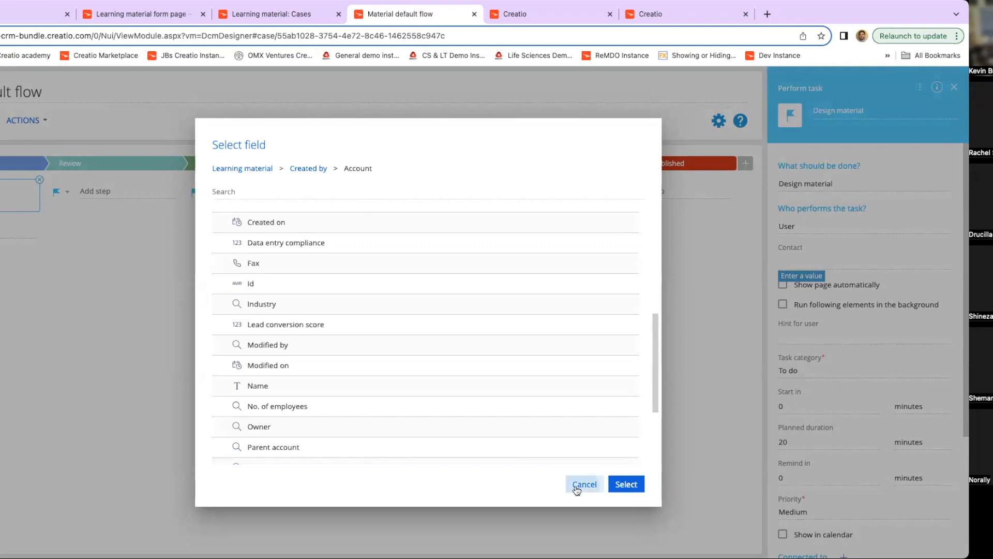
Add an Assign material manager task to the Plan stage, placed before the Design material task.
left_click(942, 262)
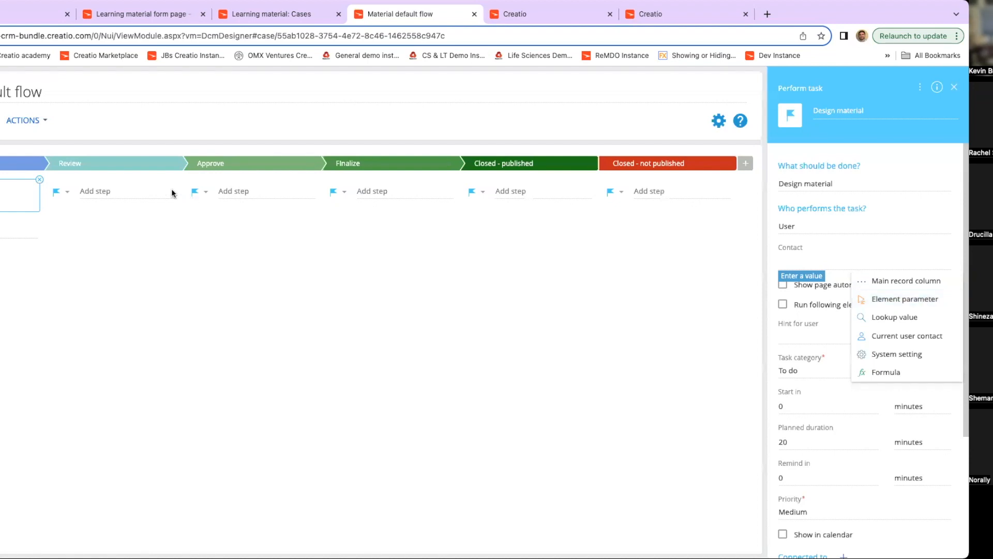
mouse_move(1, 196)
left_mouse_down()
mouse_move(2, 215)
mouse_move(40, 213)
mouse_move(1, 201)
left_mouse_up()
left_click(2, 232)
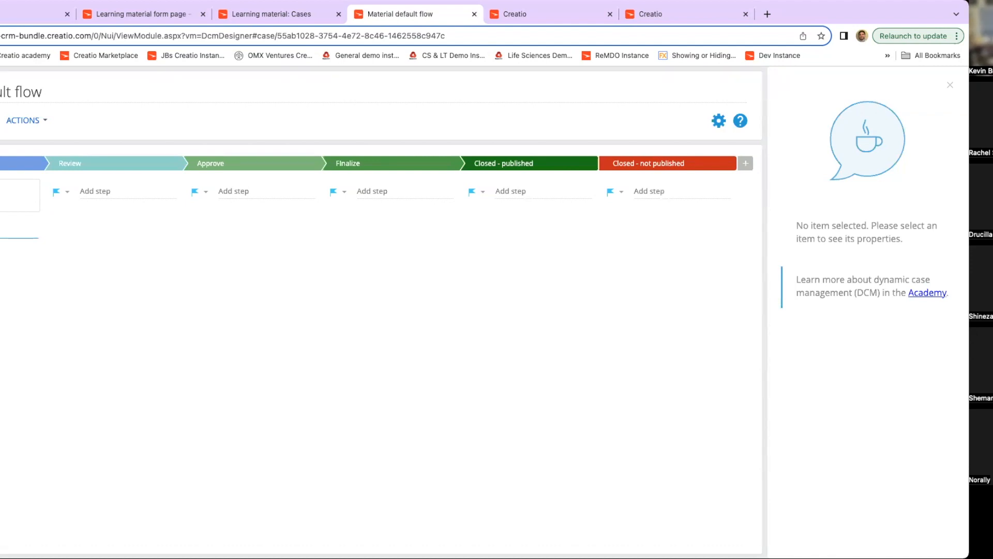
type("manager")
key("Return")
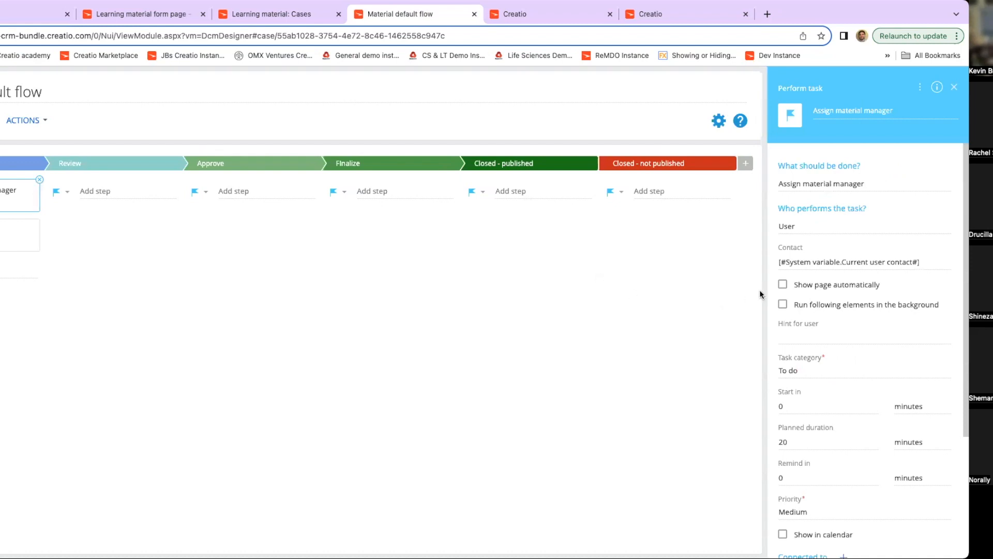
Browse the element parameters of both Plan-stage tasks for the Design material task's Contact, and leave the selection without choosing one.
left_click(1, 238)
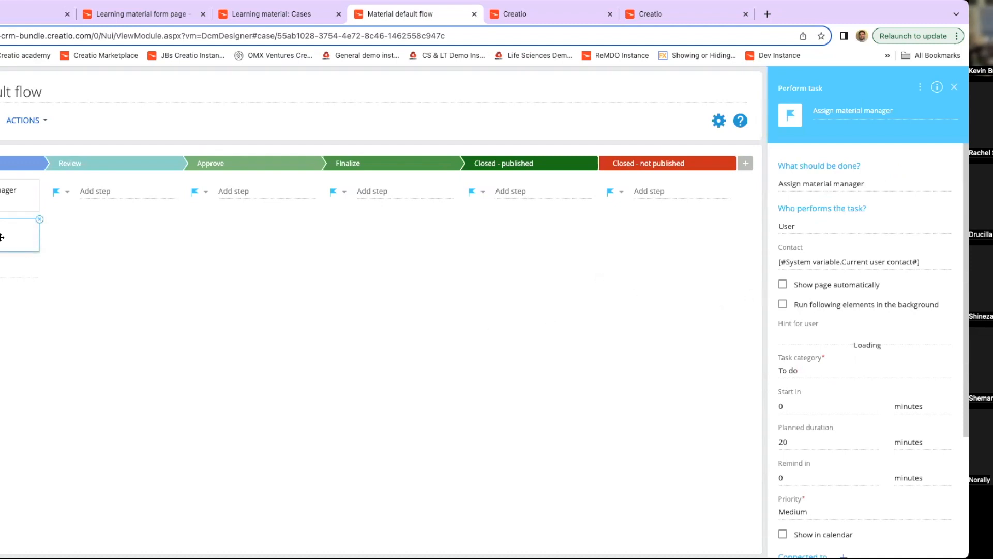
left_click(3, 196)
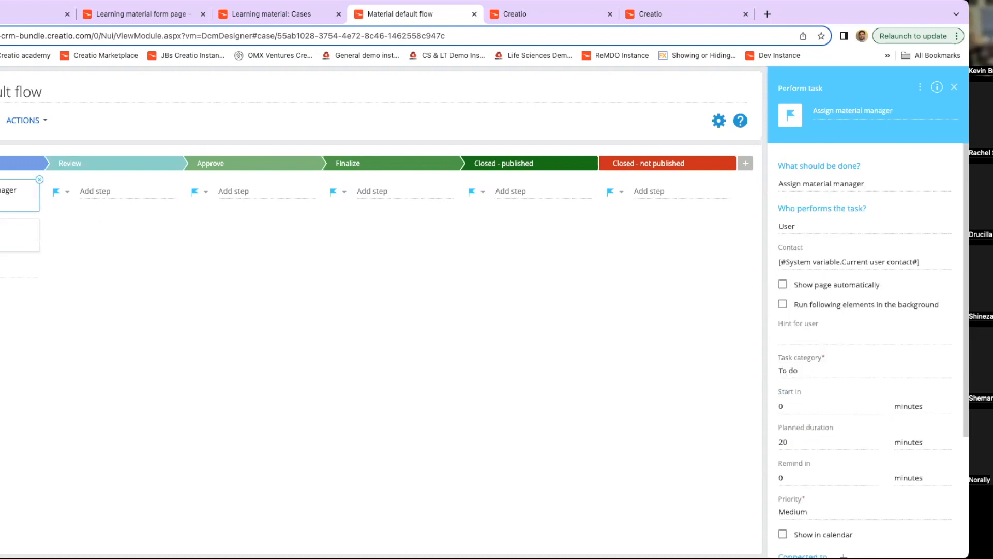
left_click(2, 237)
mouse_move(946, 265)
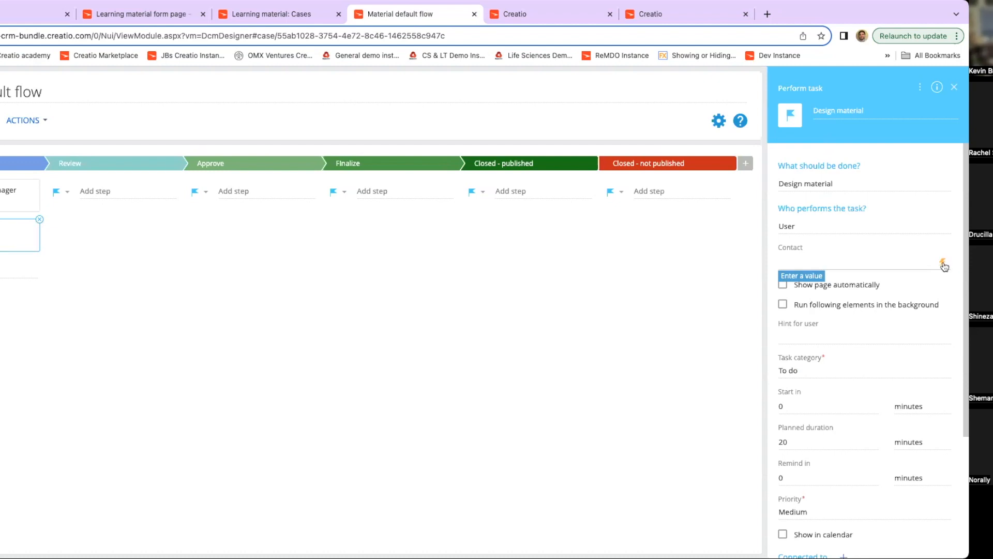
left_click(944, 264)
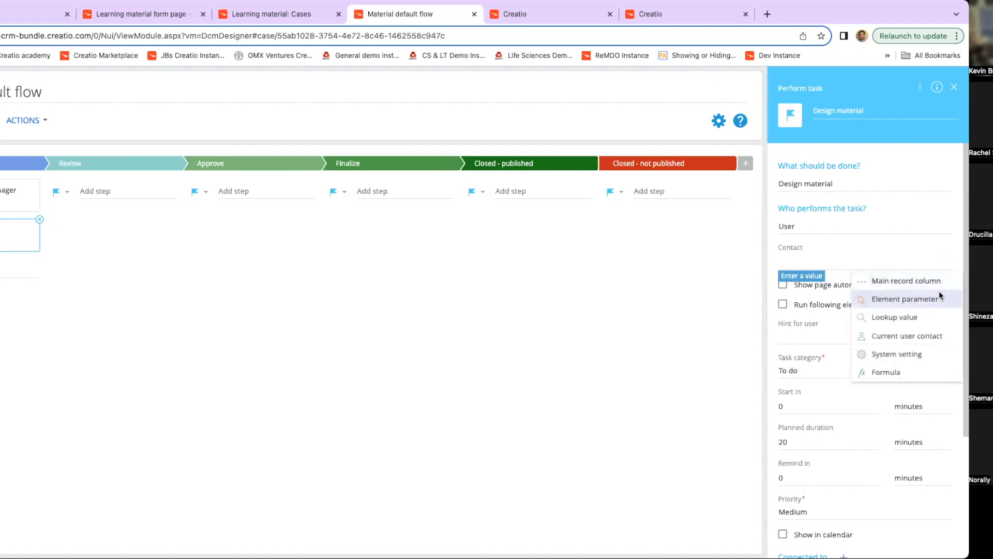
left_click(907, 300)
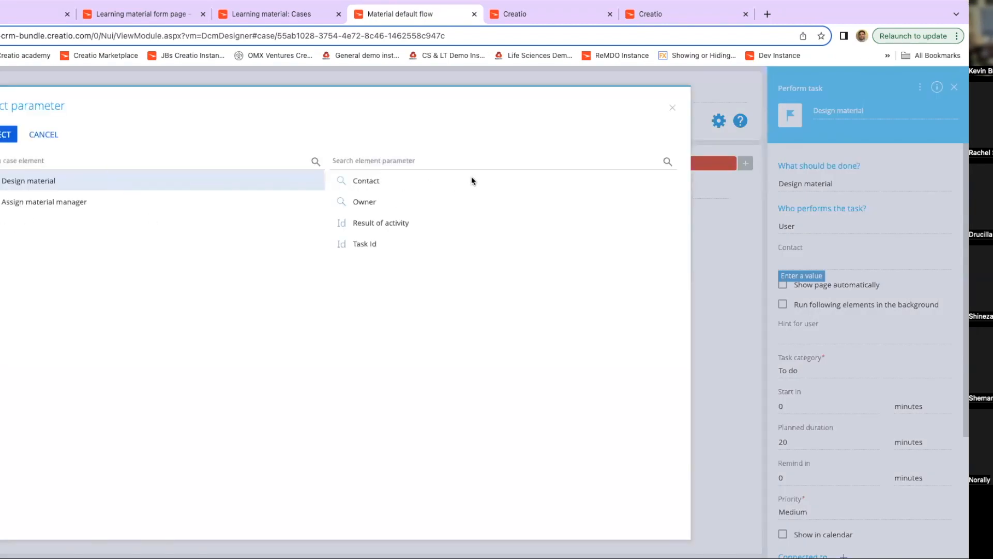
left_click(155, 205)
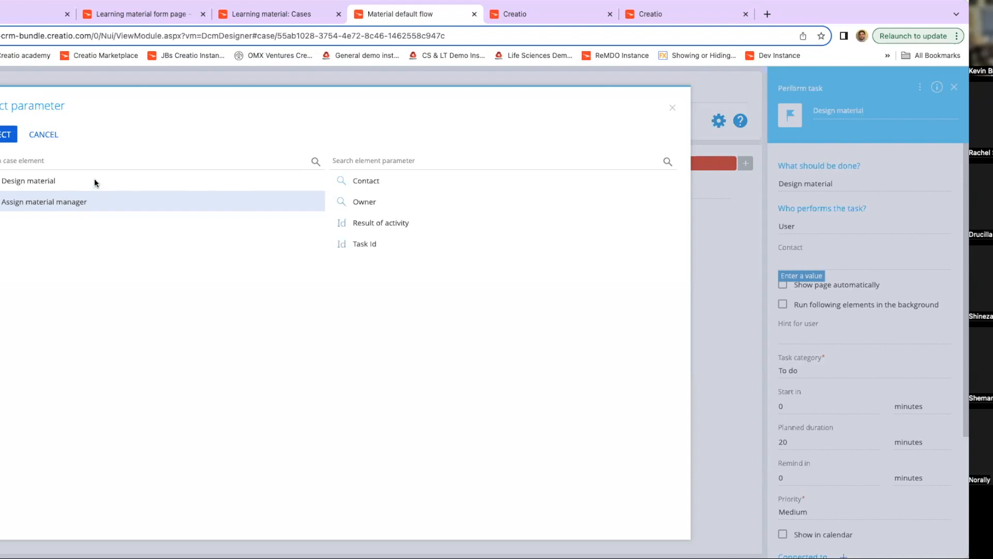
left_click(56, 135)
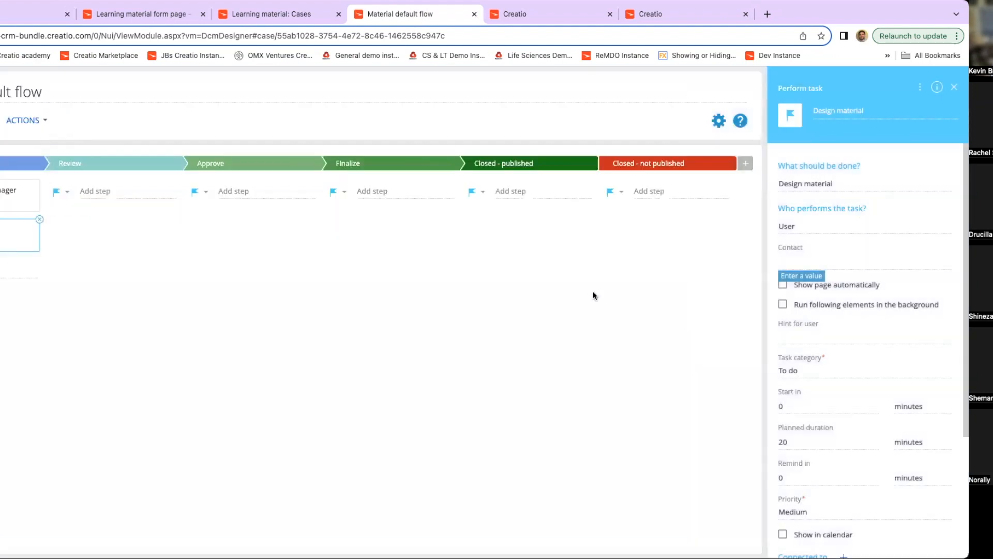
Try a formula using the Design material element's Duration parameter for the task's Contact, and discard it.
left_click(940, 263)
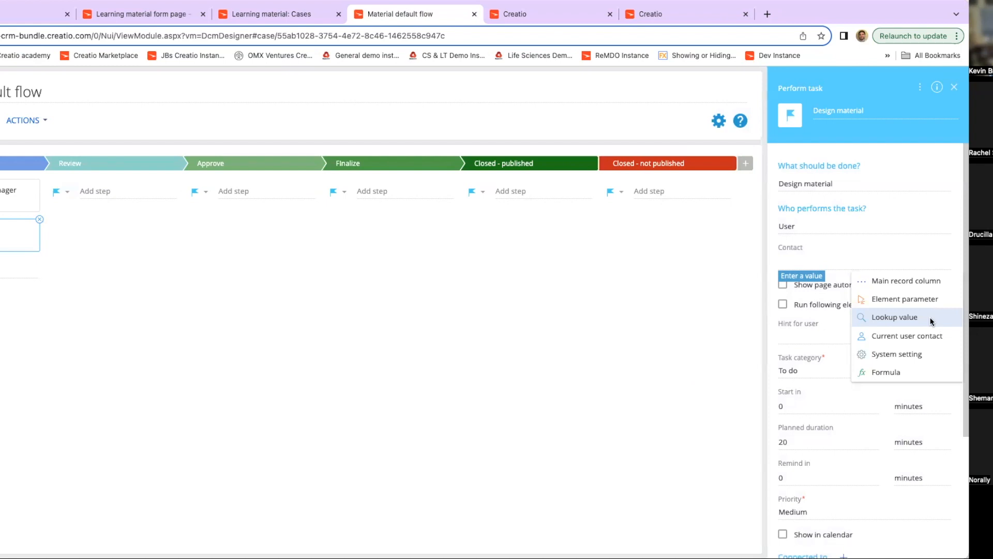
left_click(913, 371)
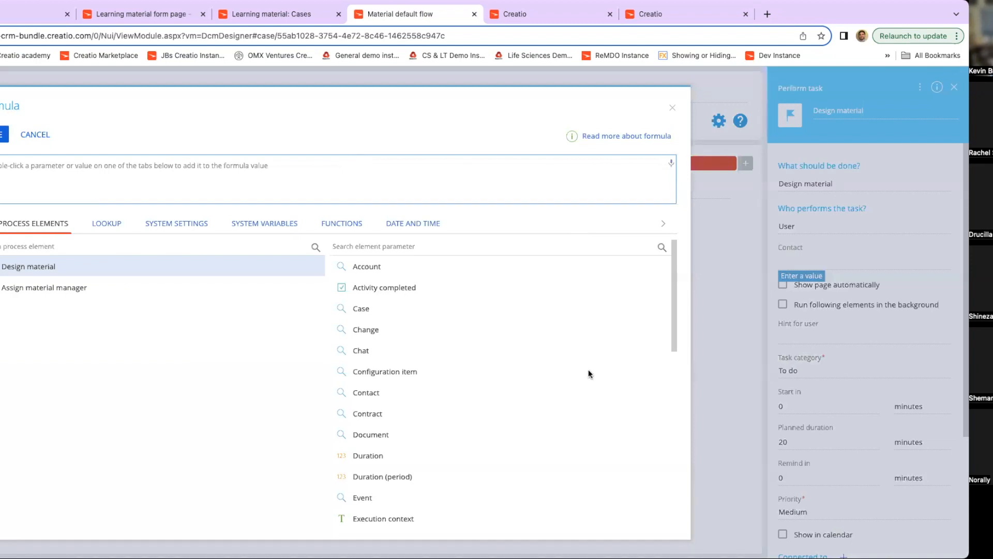
scroll(399, 515, "down", 3)
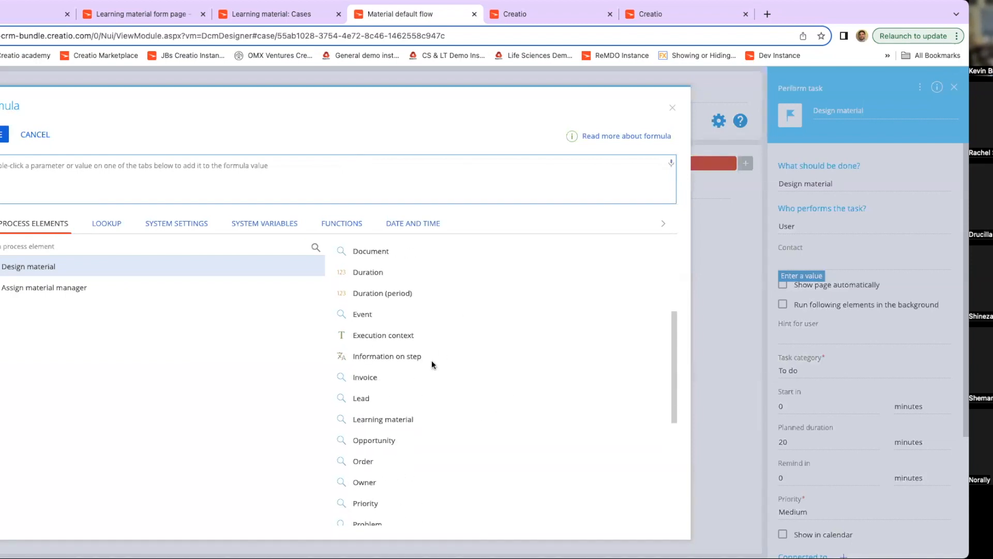
scroll(443, 311, "up", 1)
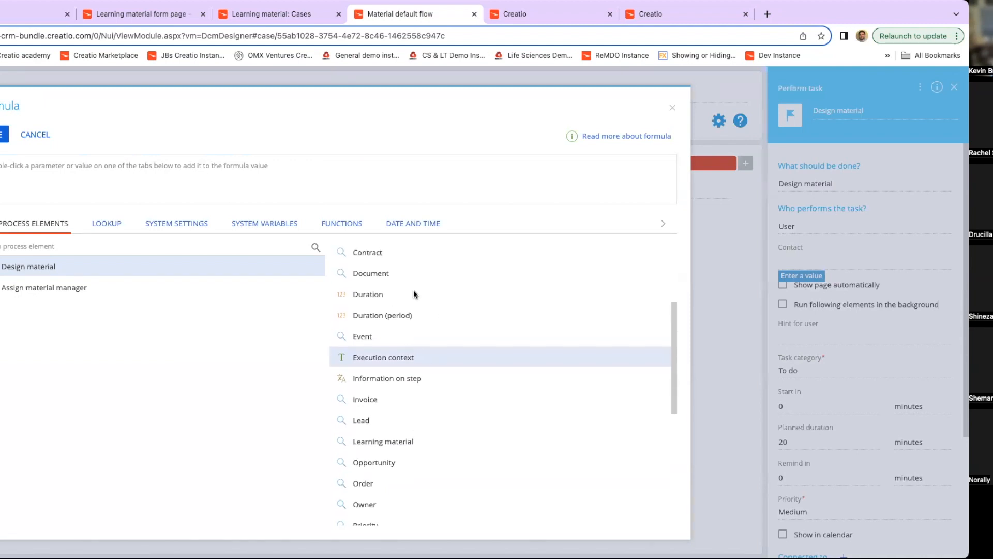
double_click(413, 292)
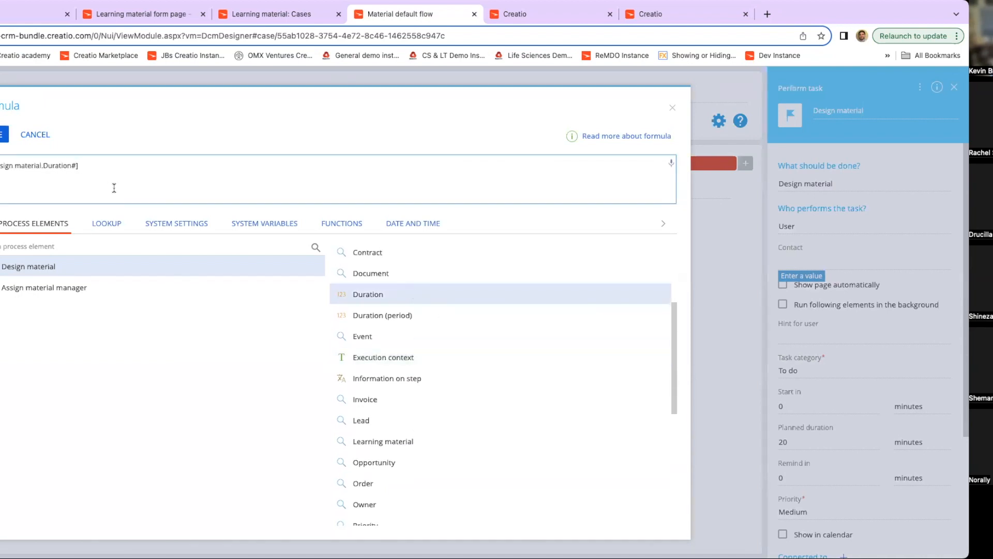
left_click_drag(123, 167, 1, 165)
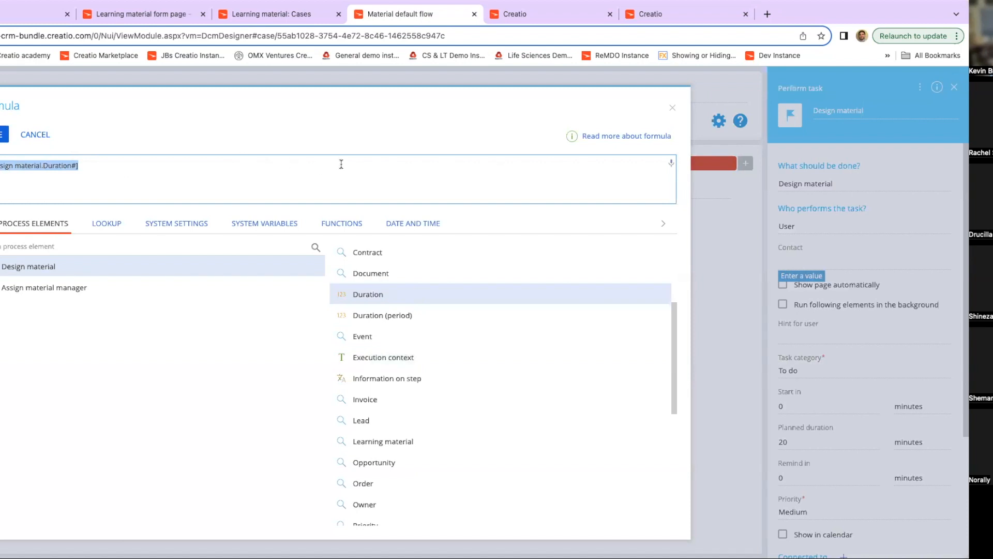
left_click(42, 140)
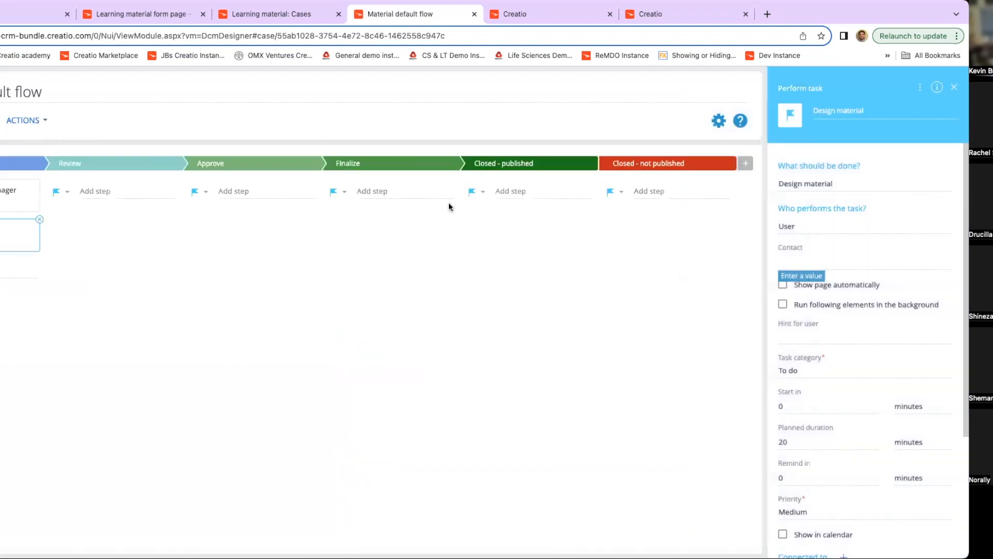
Set the Design material task to be performed after the previous step is complete, and check its step type options.
scroll(868, 428, "down", 3)
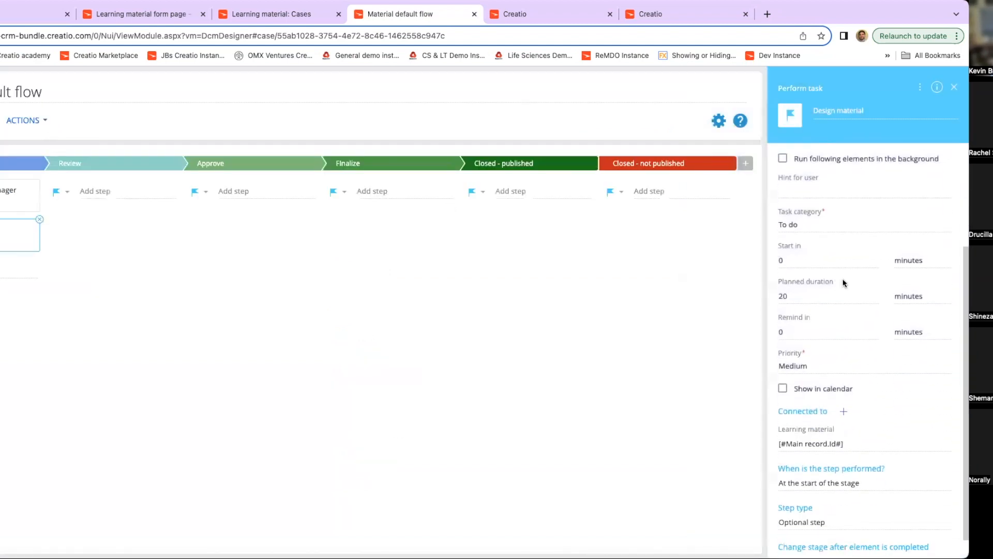
left_click(857, 224)
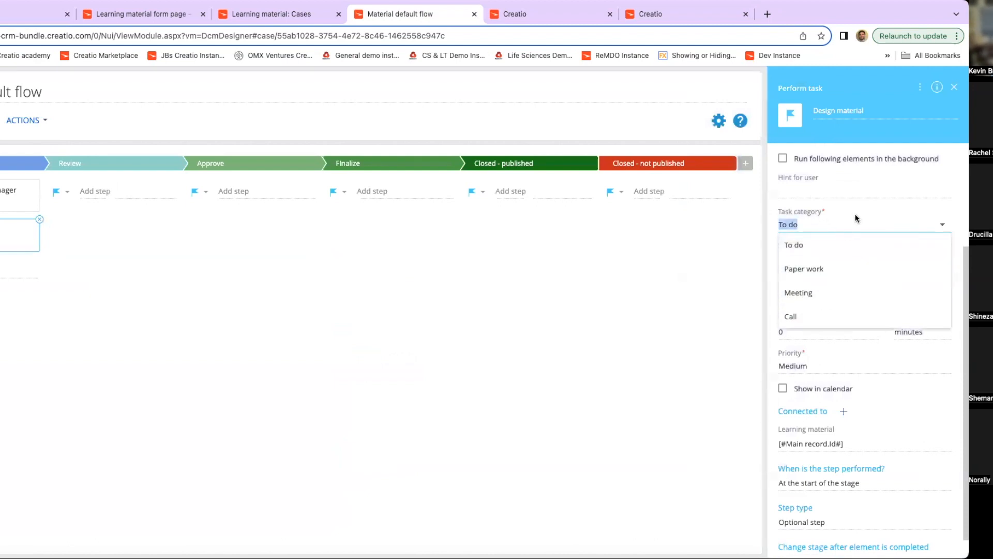
left_click(943, 429)
left_click(932, 441)
scroll(931, 441, "down", 1)
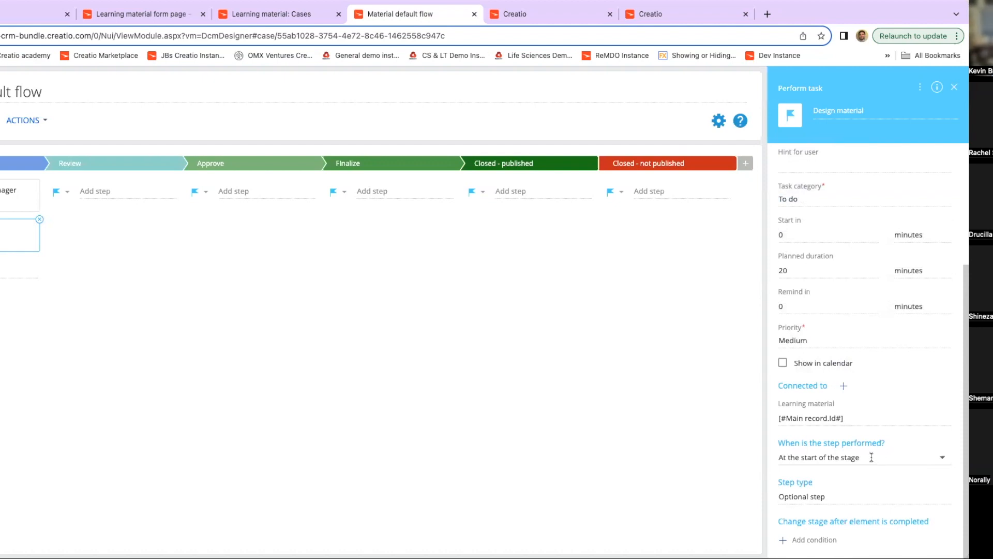
left_click(888, 456)
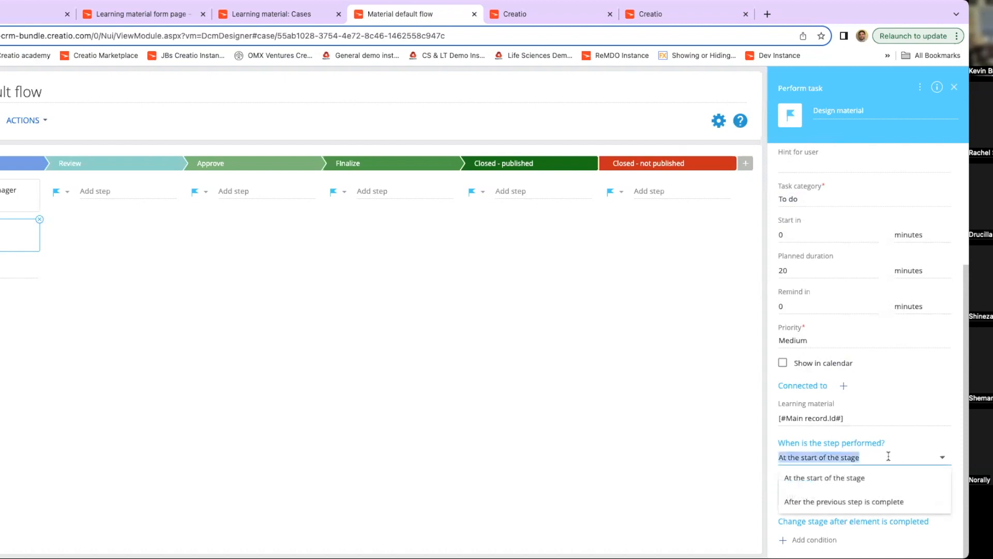
left_click(879, 455)
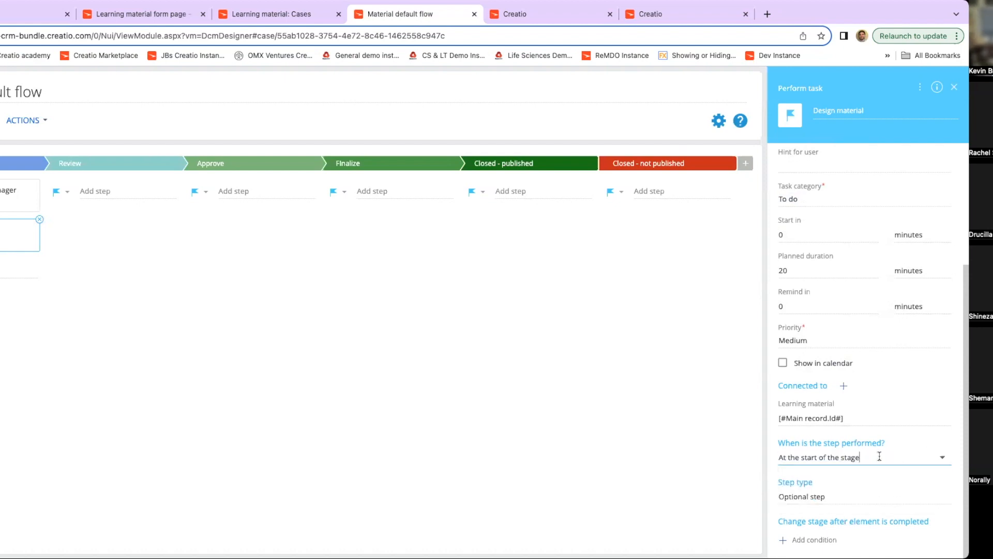
left_click(894, 457)
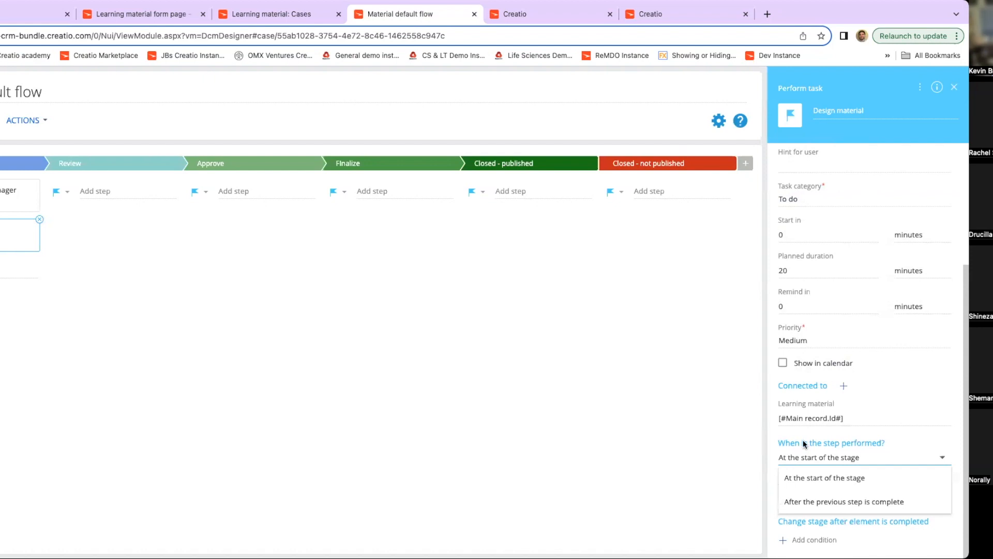
left_click(908, 511)
scroll(878, 488, "down", 1)
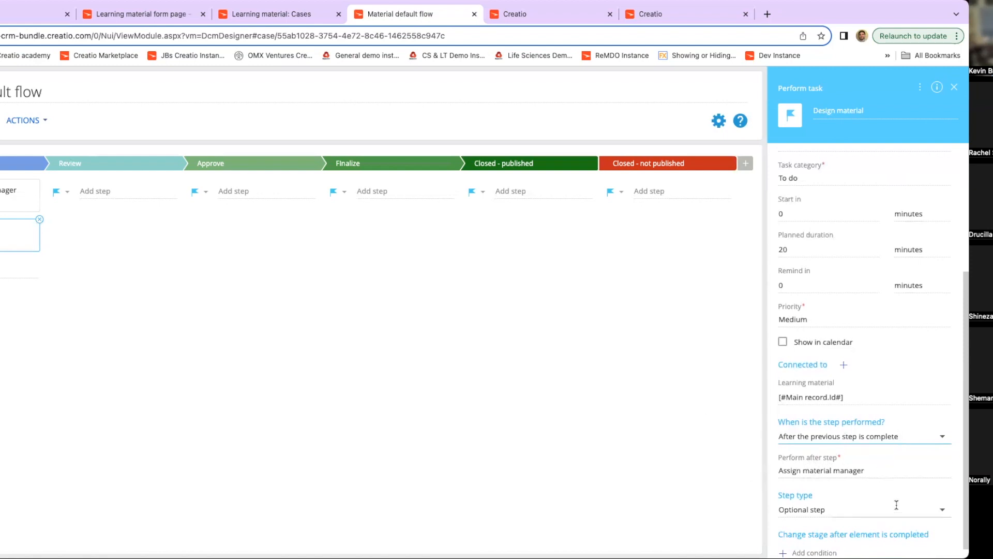
scroll(896, 504, "down", 1)
left_click(856, 495)
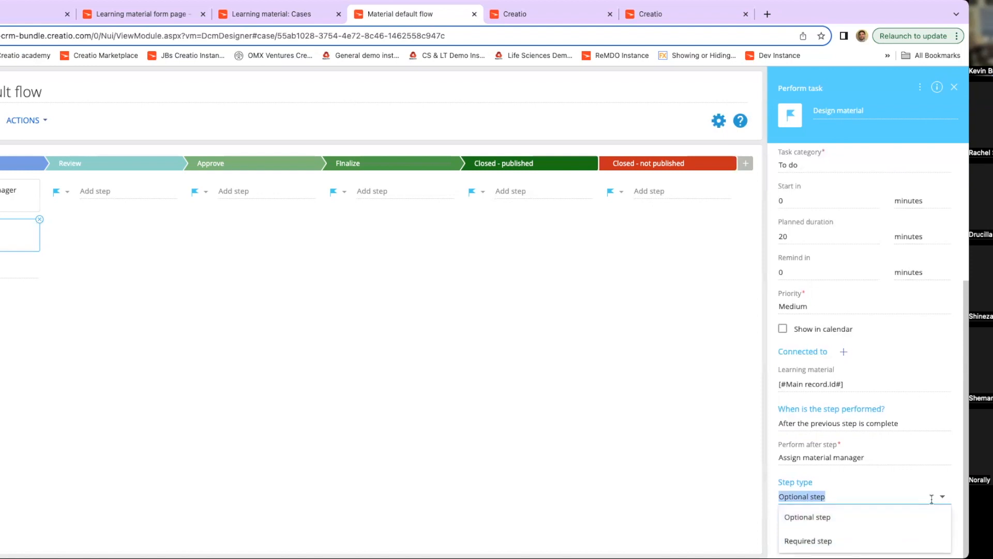
left_click(961, 486)
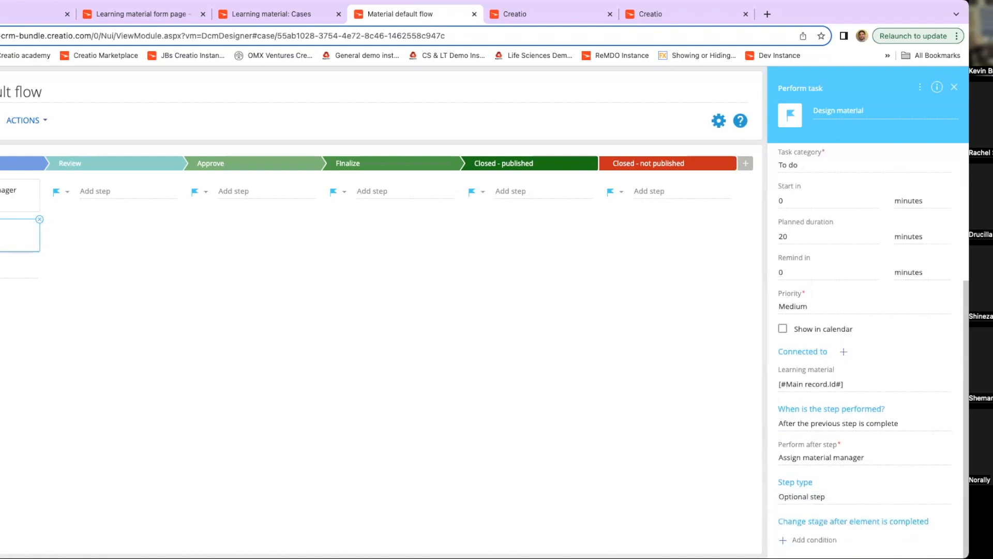
Set the Design material task's Contact to the current user contact.
left_click(69, 322)
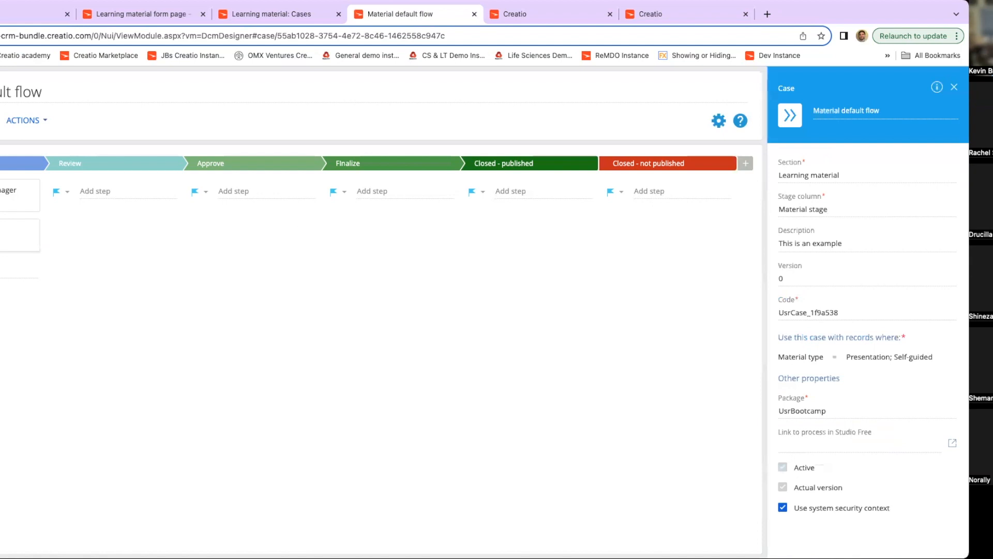
left_click(16, 236)
left_click(900, 263)
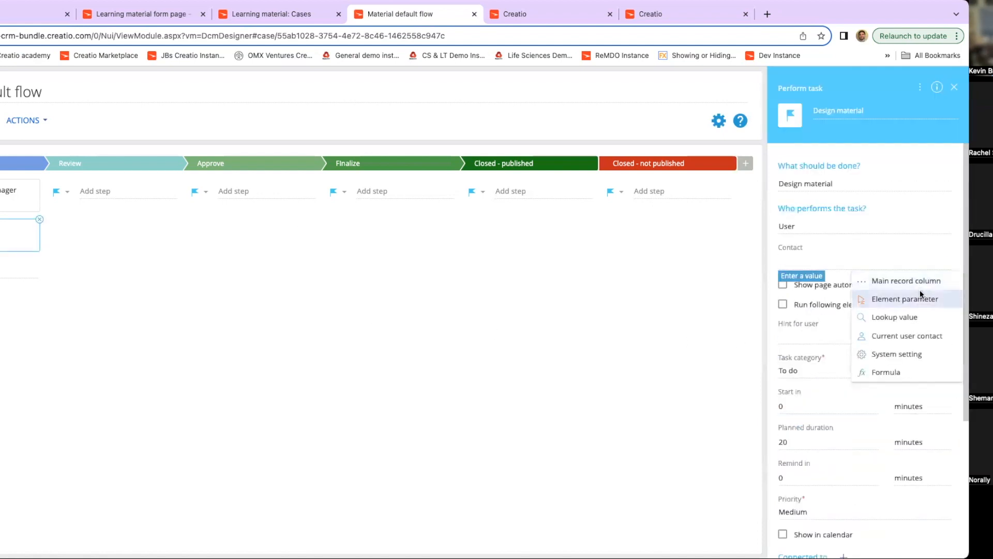
left_click(911, 336)
left_click(613, 292)
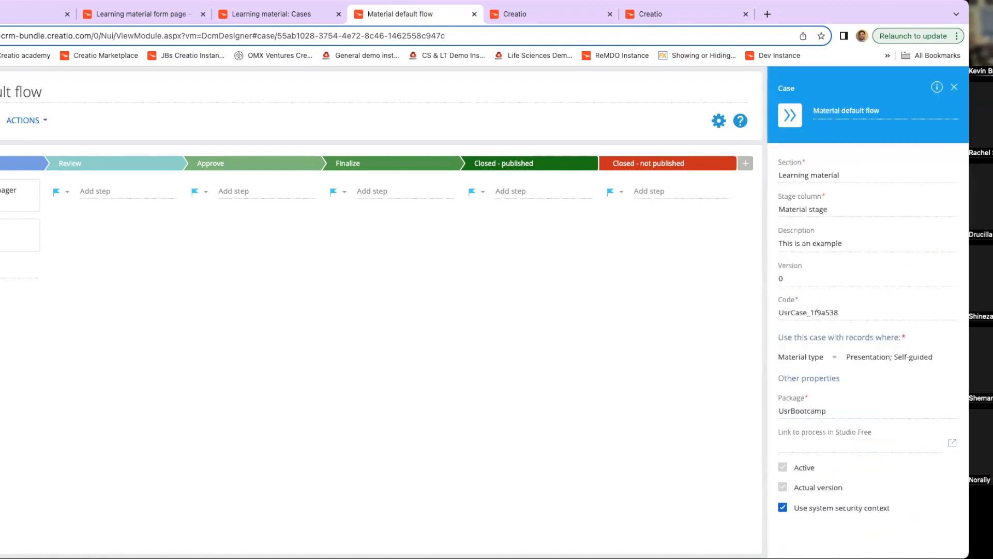
Add an Approval step named Send for approval in the Review stage and move it to the Approve stage.
left_click(61, 192)
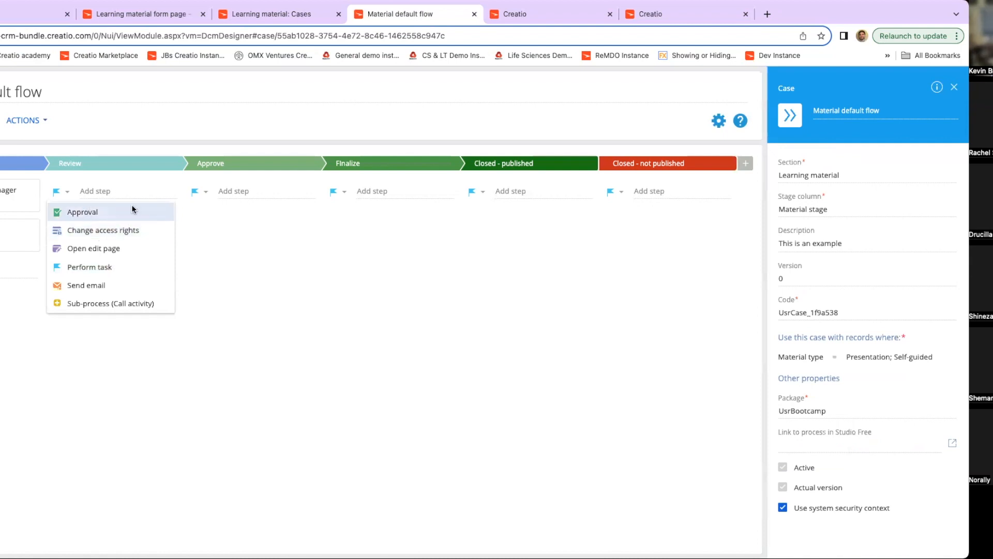
left_click(96, 211)
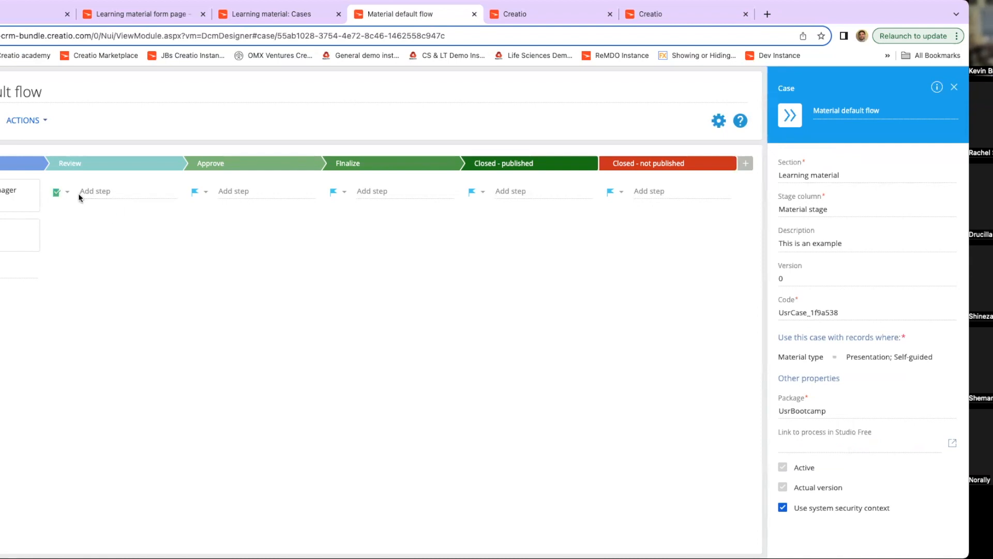
left_click(107, 189)
type("Sen")
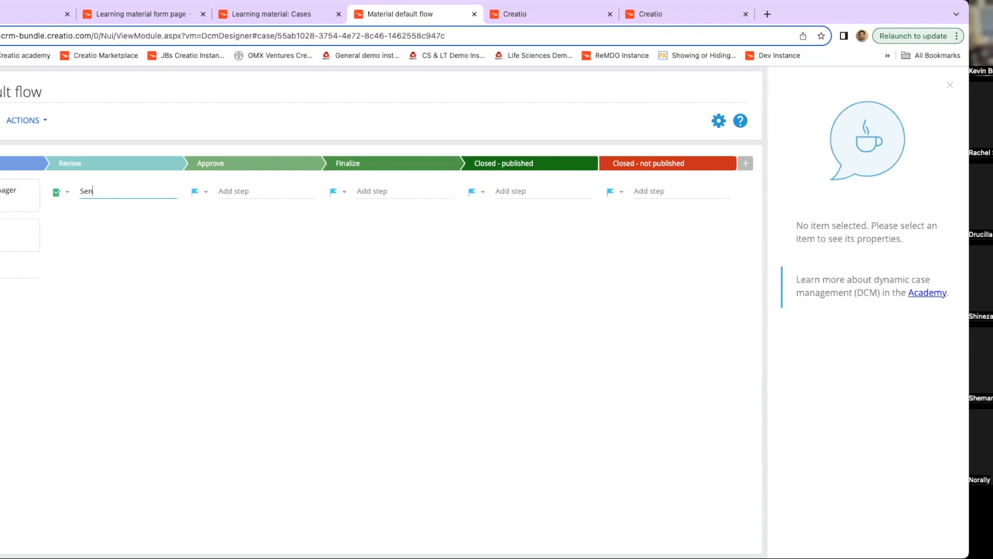
type("d for approval")
key("Return")
left_click_drag(132, 207, 266, 184)
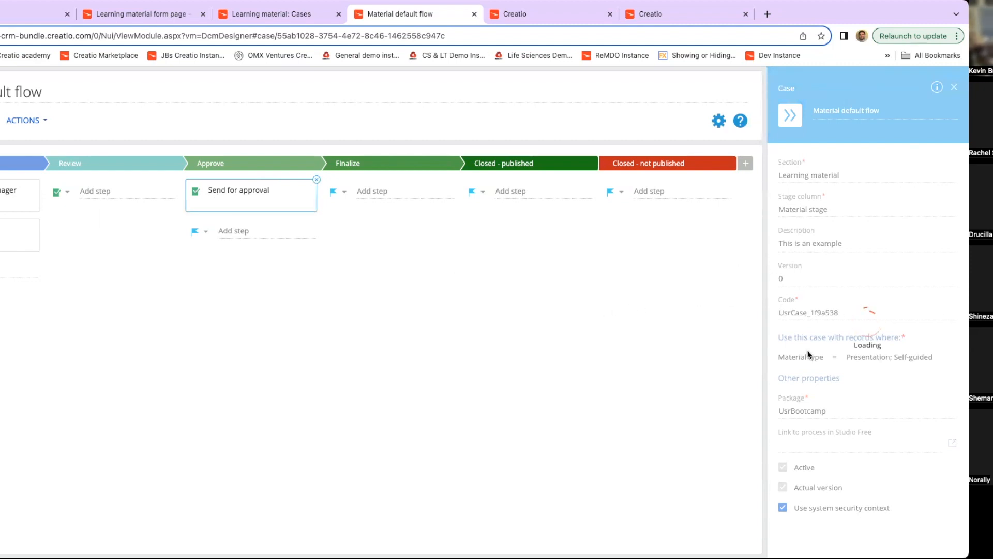
Examine the approval object choices of the Send for approval step and the step types available in the Approve stage.
left_click(848, 230)
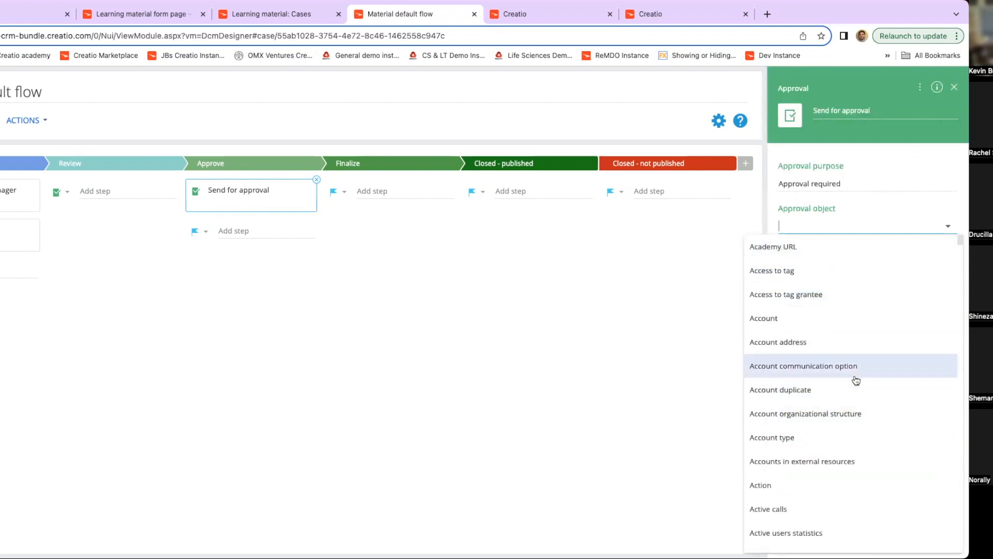
left_click(892, 208)
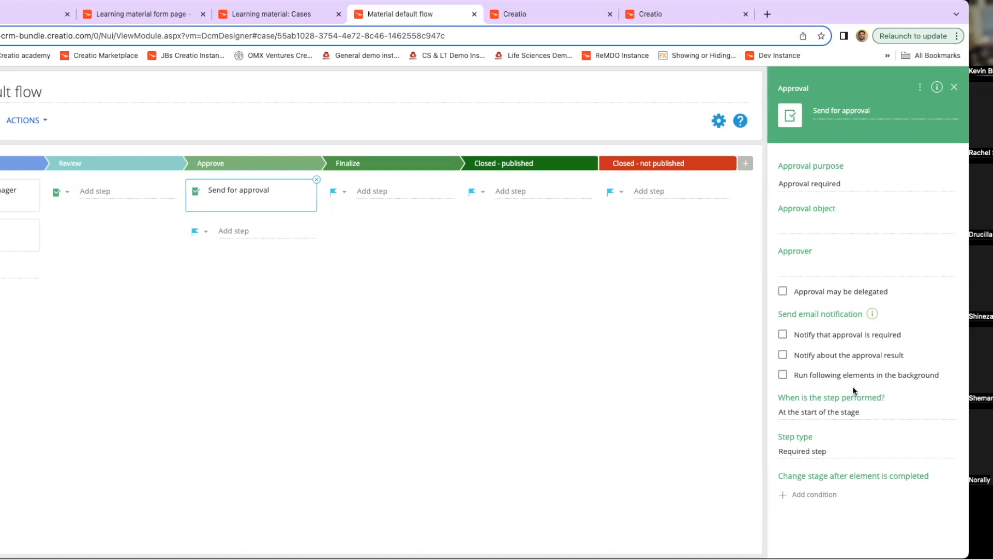
left_click(204, 231)
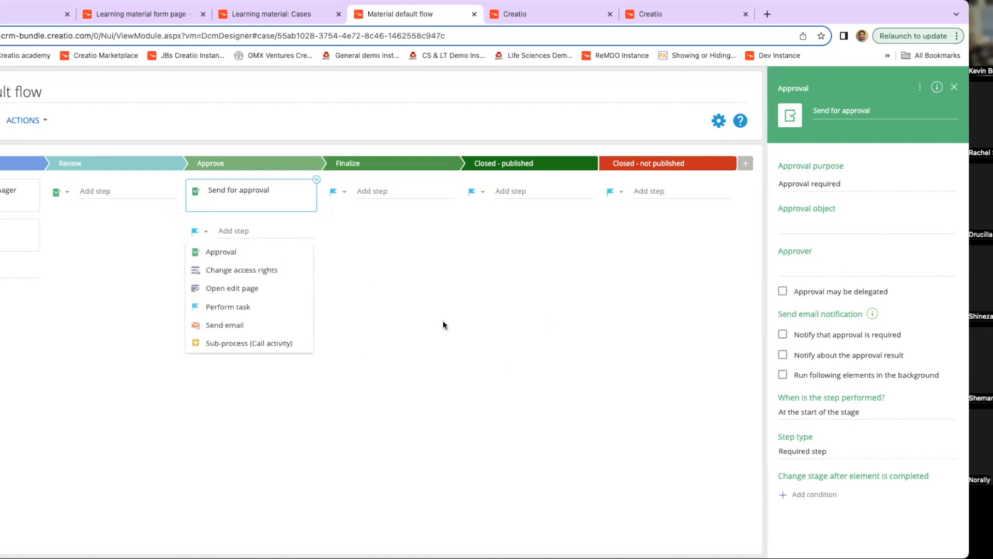
Add a Change access rights step named "Lock down" and place it in the Finalize stage.
left_click(283, 270)
left_click(284, 231)
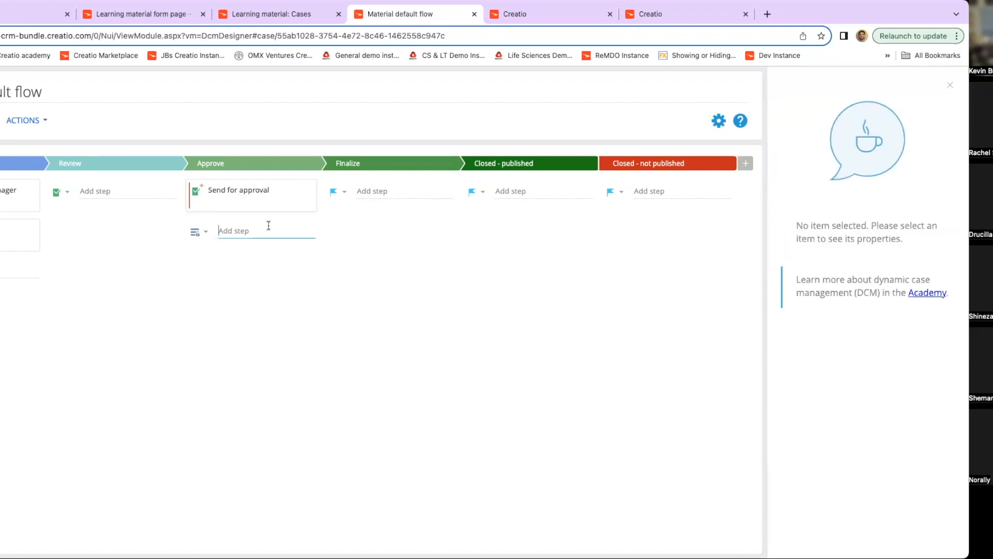
type("Lock down")
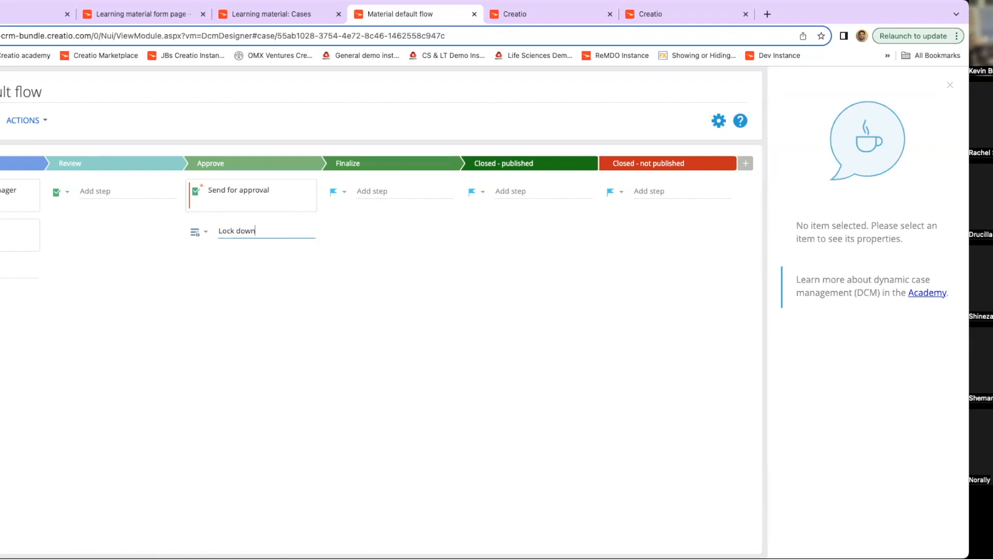
left_click(262, 284)
left_click_drag(232, 233, 388, 194)
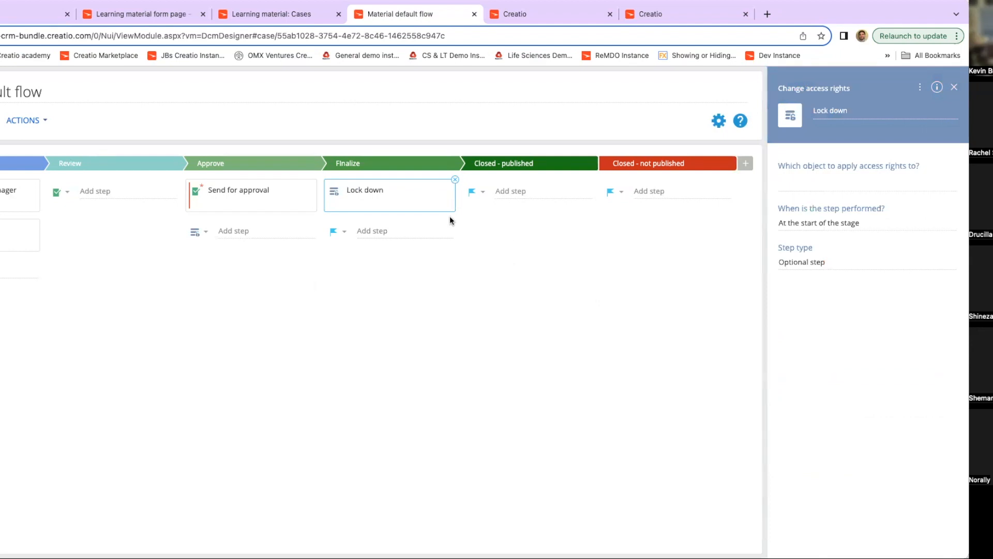
left_click(853, 186)
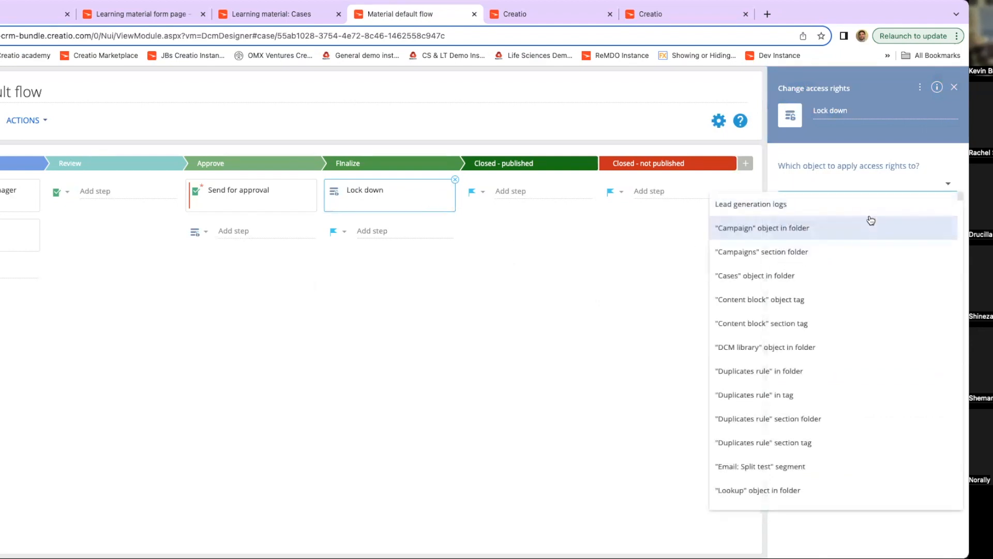
left_click(854, 150)
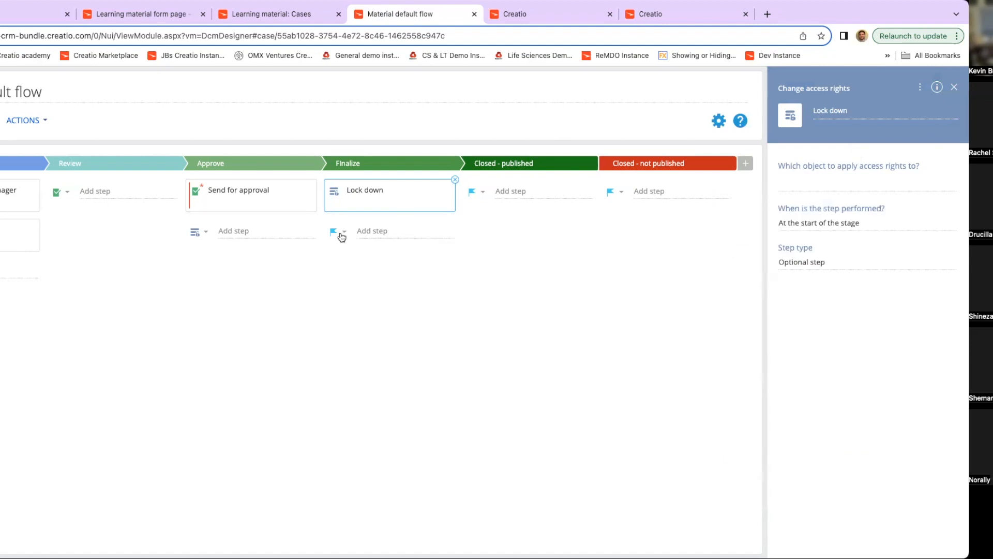
Add a Send email step named "Send update" below Send for approval in the Approve stage and view its message and sender options.
left_click(342, 236)
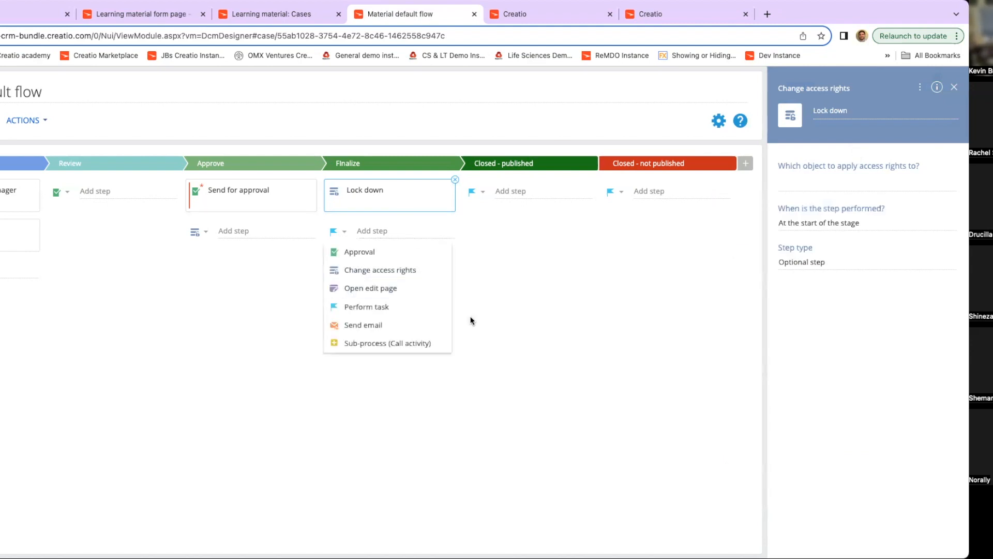
left_click(411, 325)
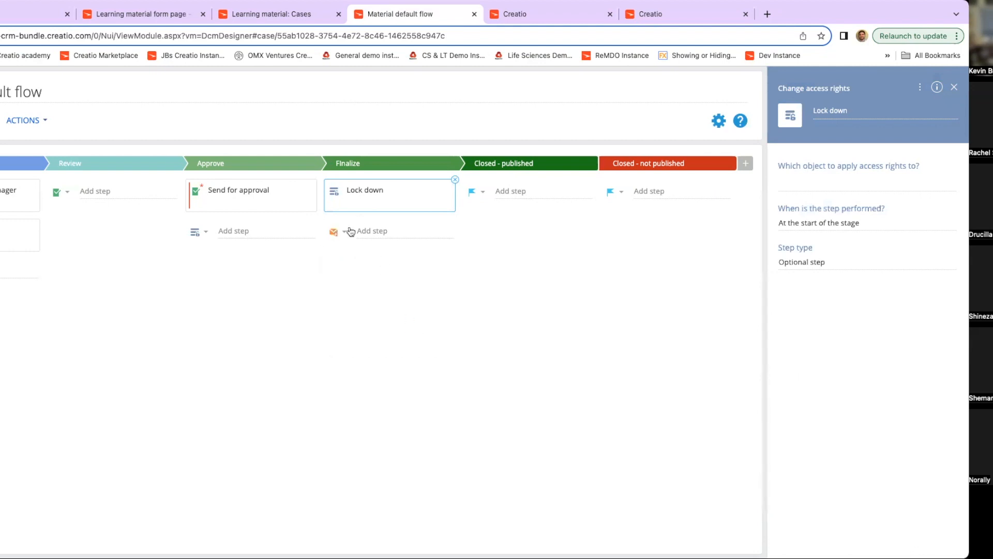
left_click(431, 238)
type("Sen")
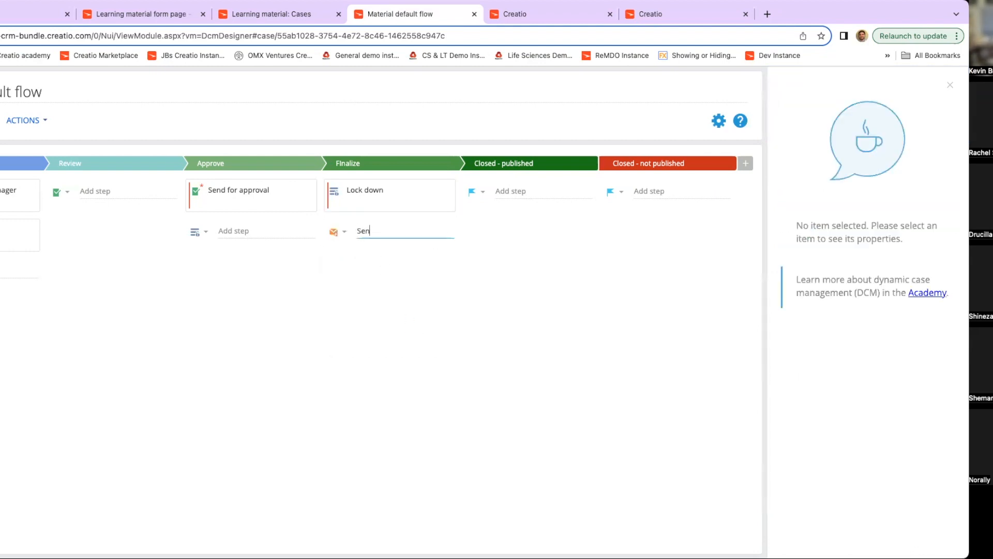
type("d update")
left_click(469, 270)
left_click_drag(405, 234, 269, 227)
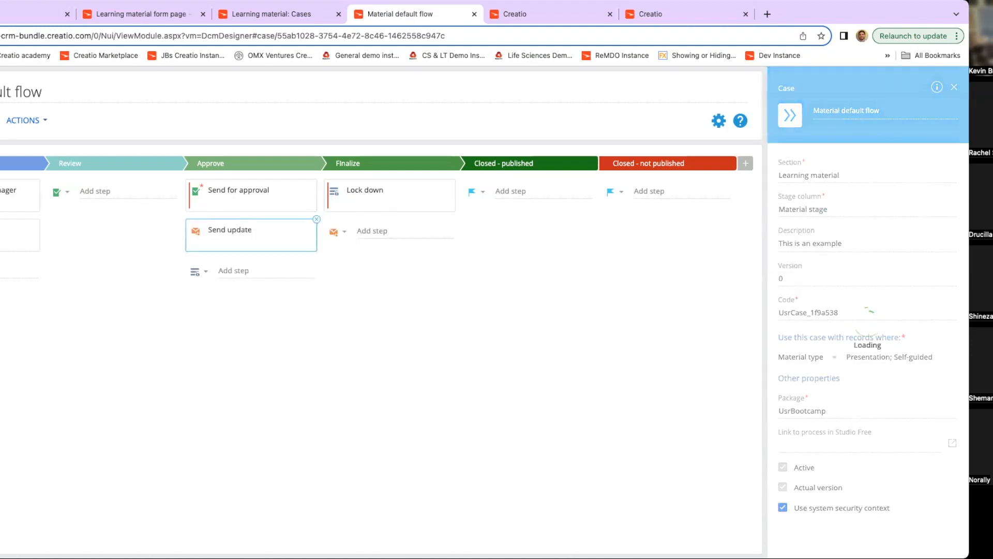
left_click(908, 264)
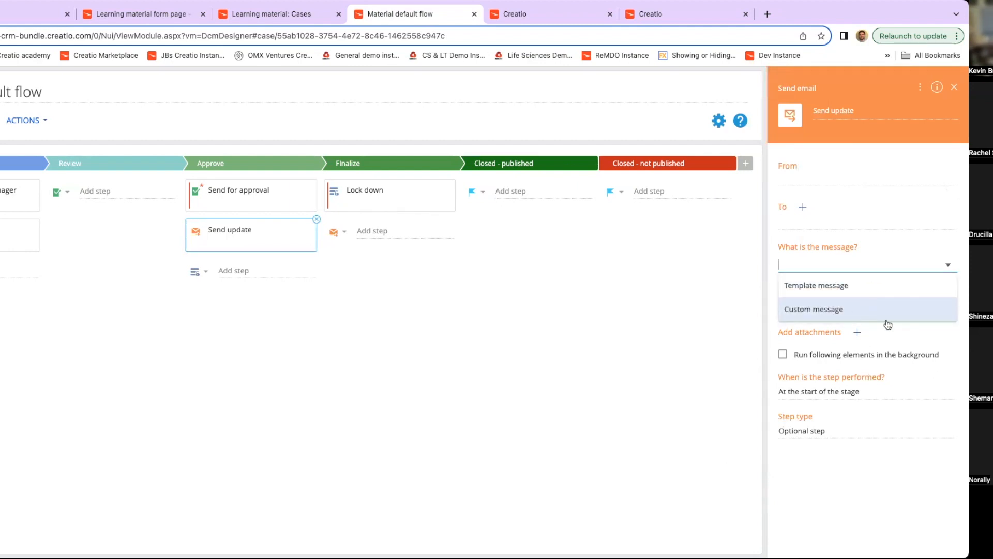
left_click(900, 179)
left_click(947, 178)
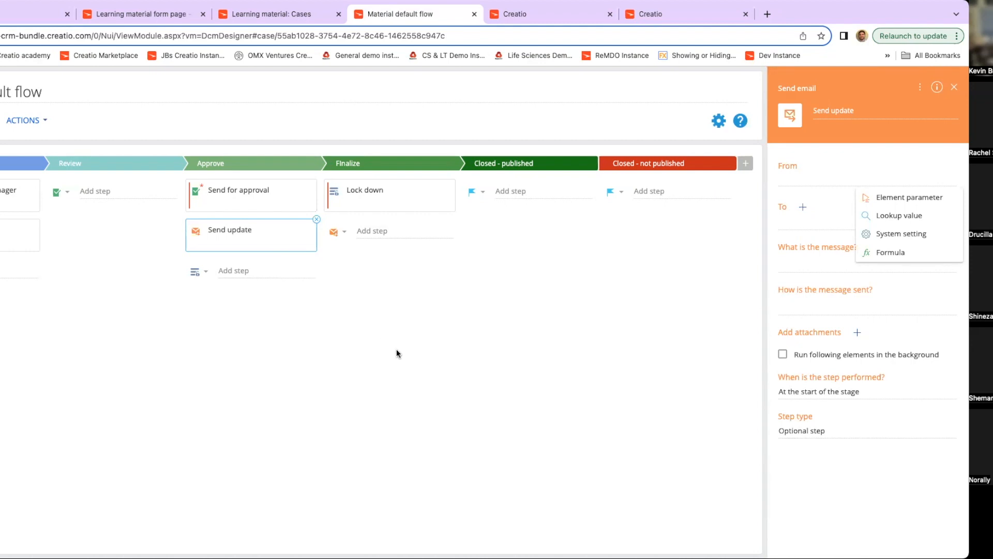
Add an Open edit page step named "Create document" and place it below Lock down in the Finalize stage.
left_click(195, 272)
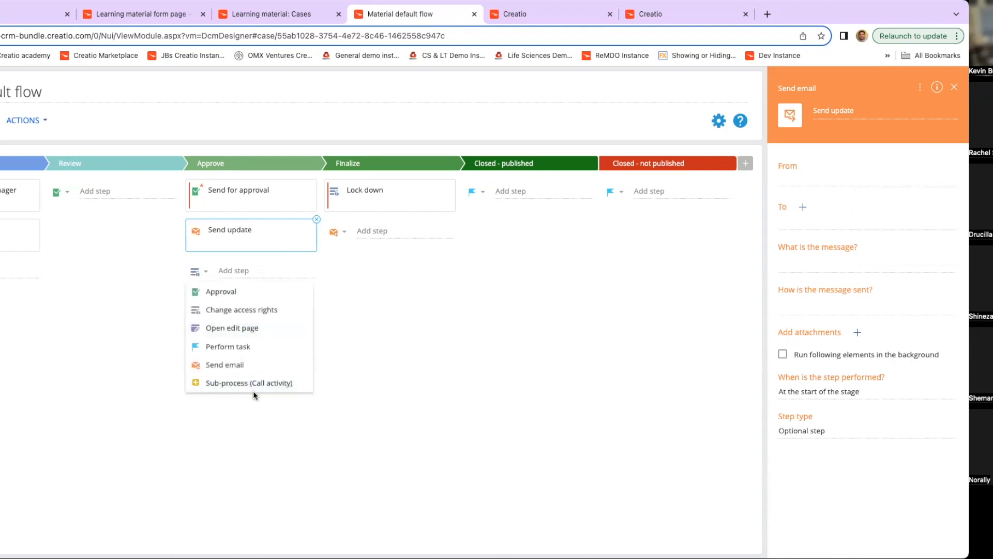
left_click(282, 328)
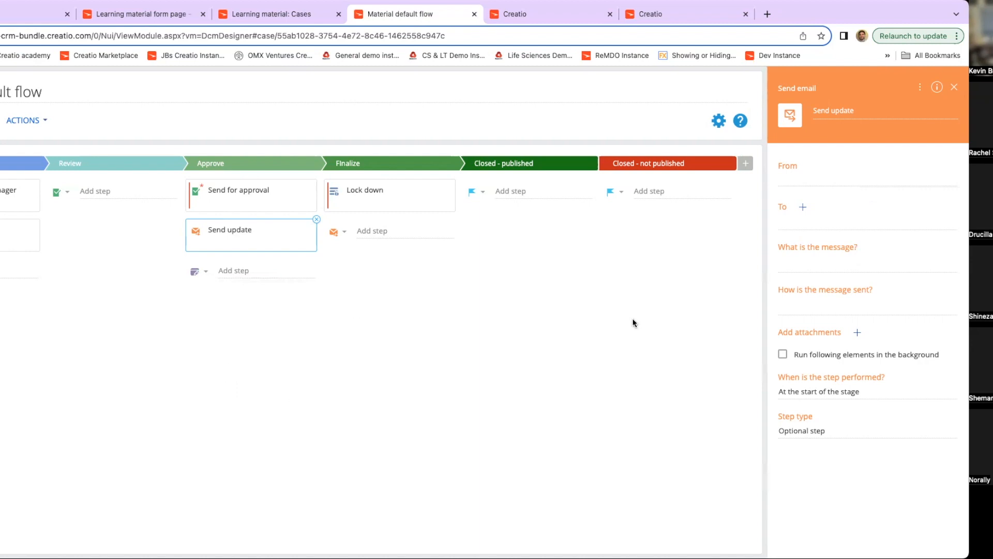
left_click(243, 270)
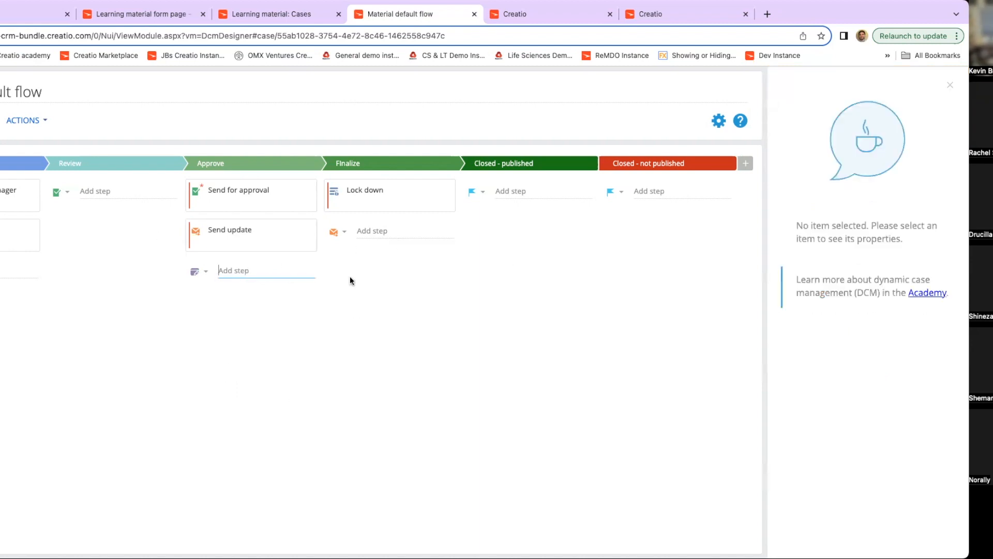
type("Create documet")
key("BackSpace")
type("nt")
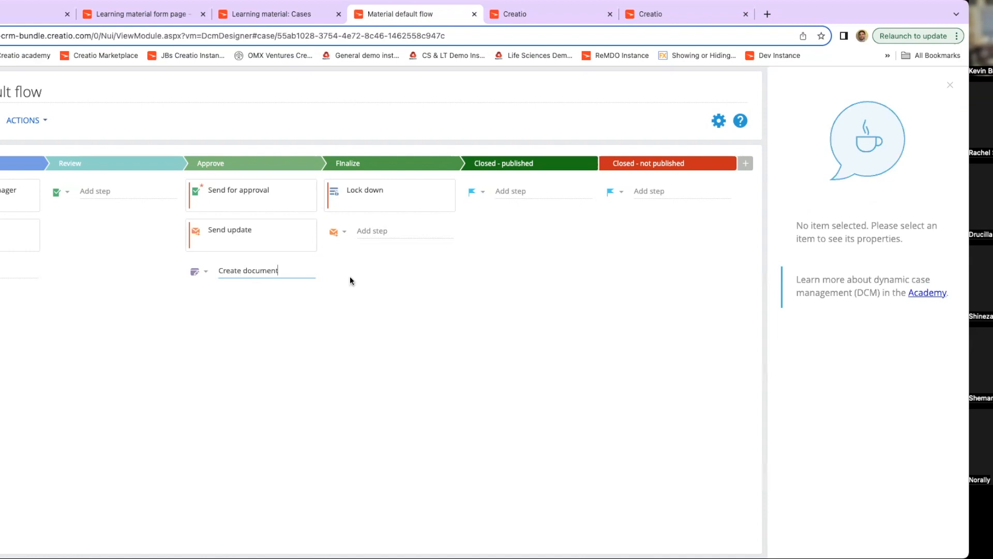
key("Return")
left_click_drag(229, 276, 389, 228)
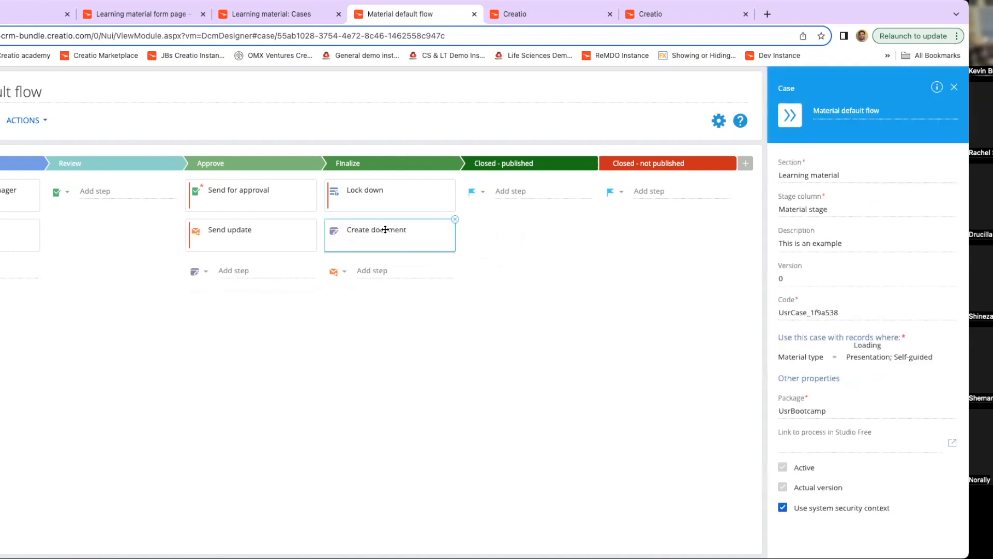
Set the Create document step to open the Document (Documents) (Documents) page in Add new record mode.
left_click(839, 186)
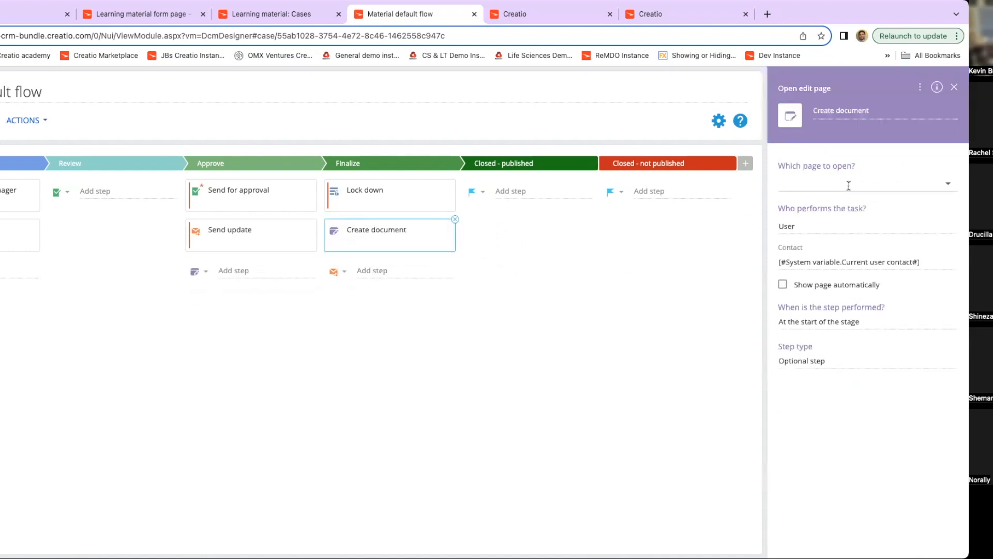
type("docum")
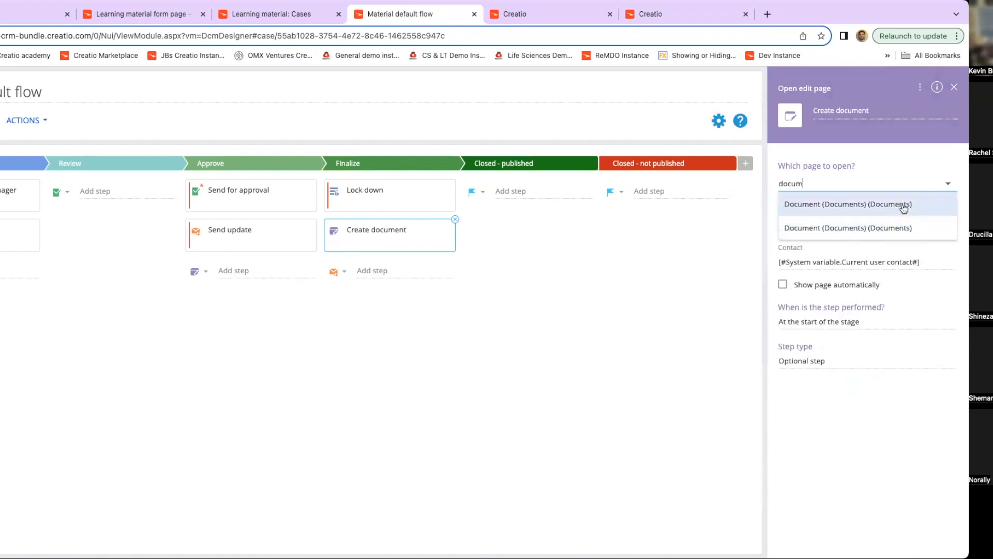
left_click(900, 206)
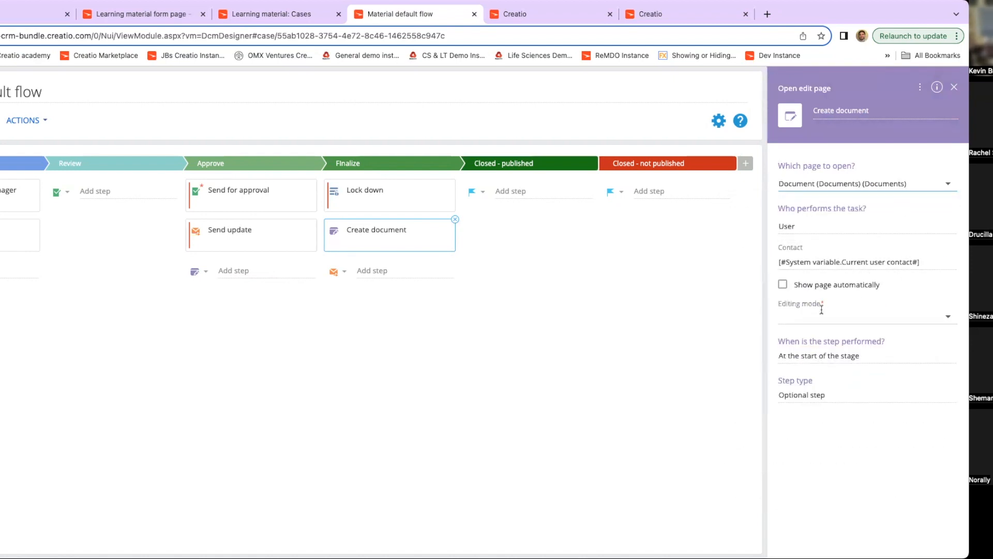
left_click(869, 315)
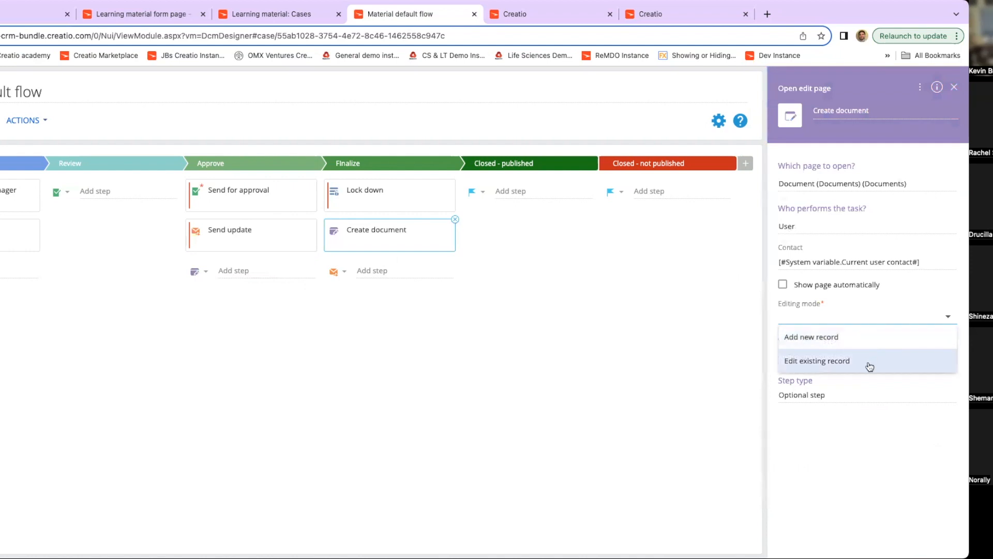
left_click(861, 338)
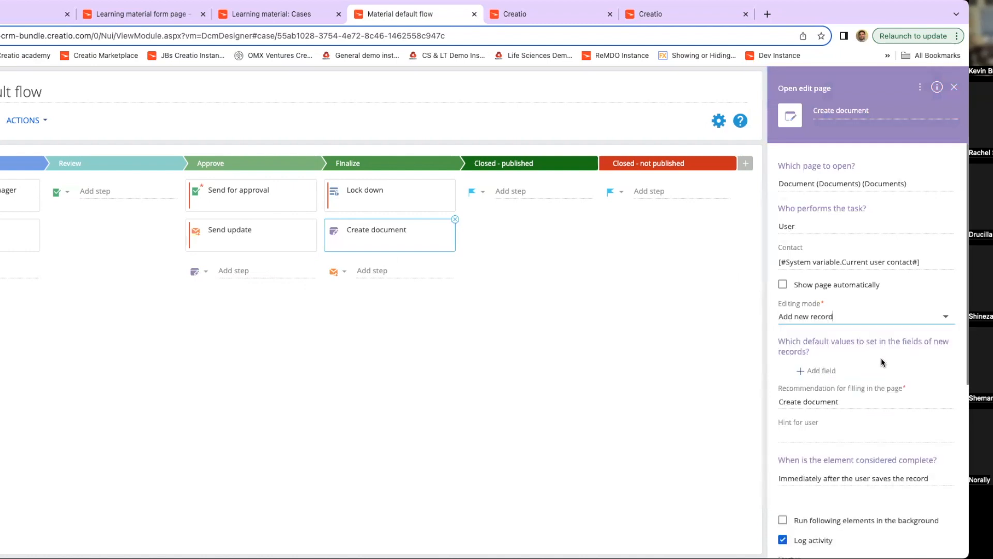
left_click(822, 371)
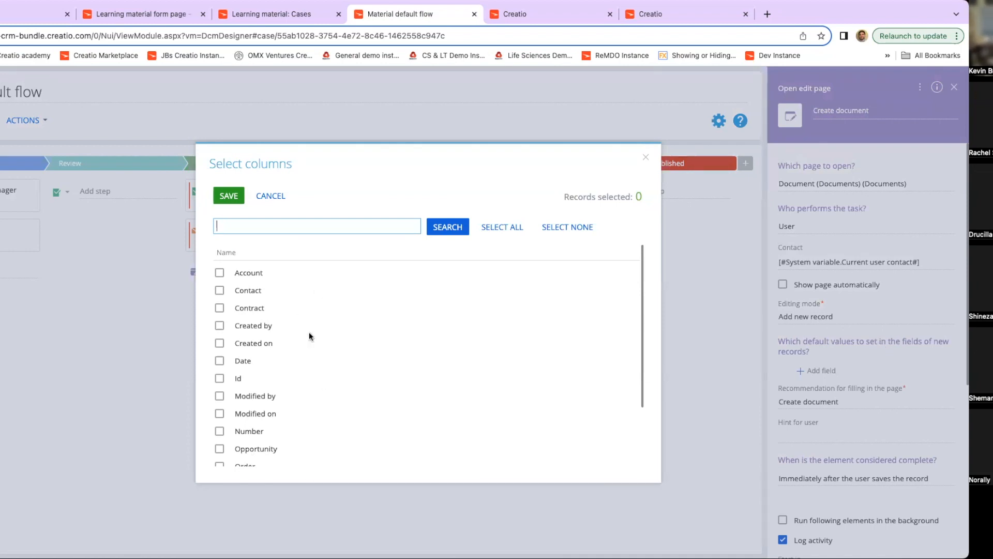
left_click(271, 196)
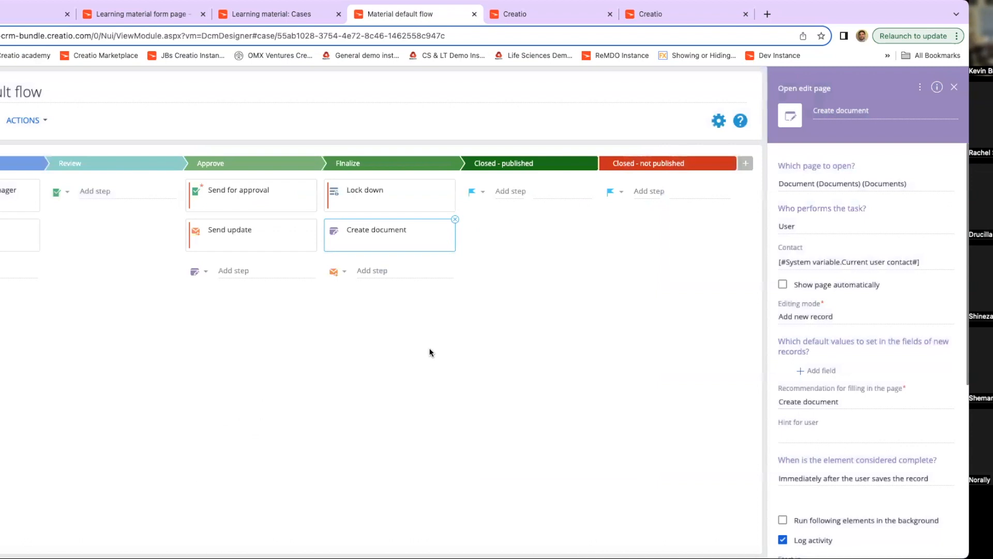
Choose Sub-process (Call activity) as the type for the next Finalize step and view the step types available in the Approve stage.
left_click(342, 272)
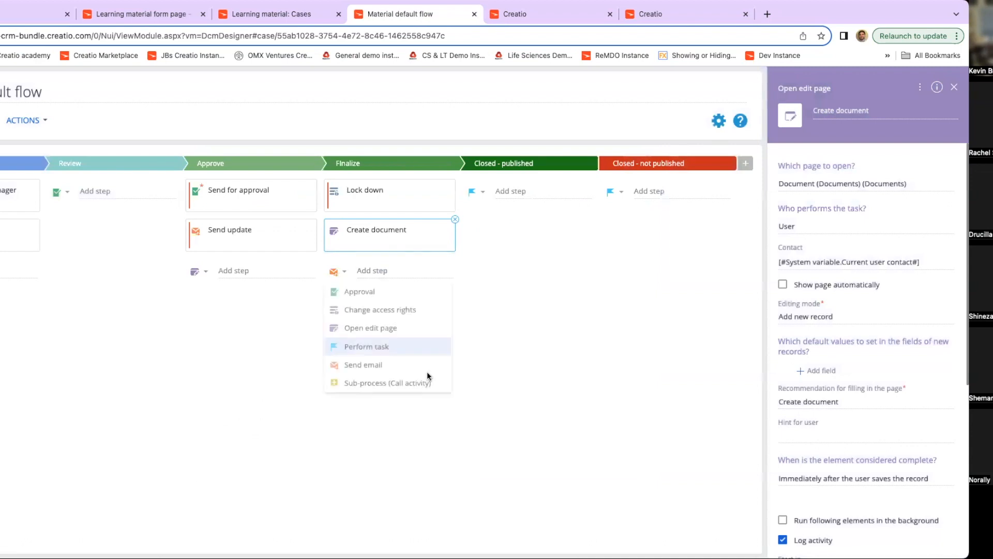
left_click(390, 382)
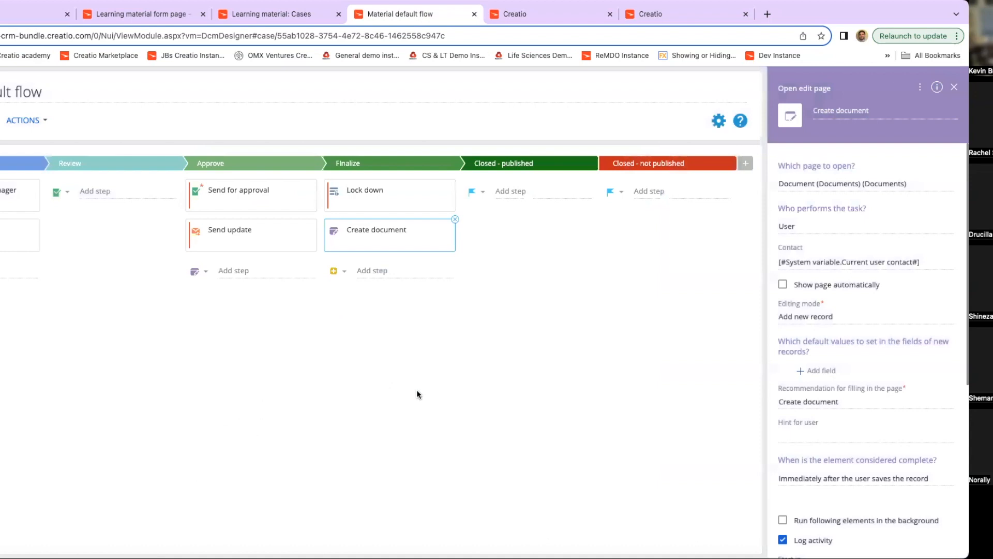
left_click(414, 275)
left_click(198, 273)
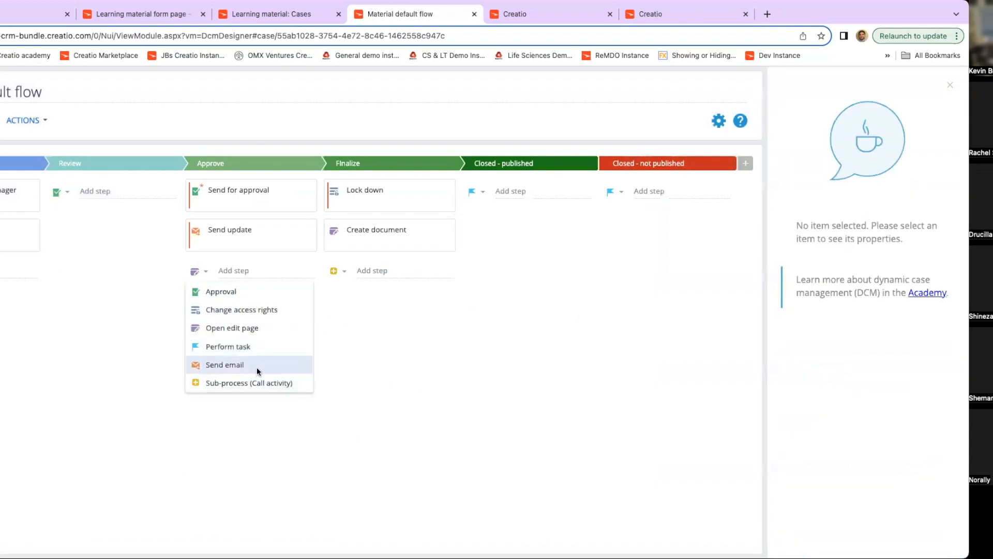
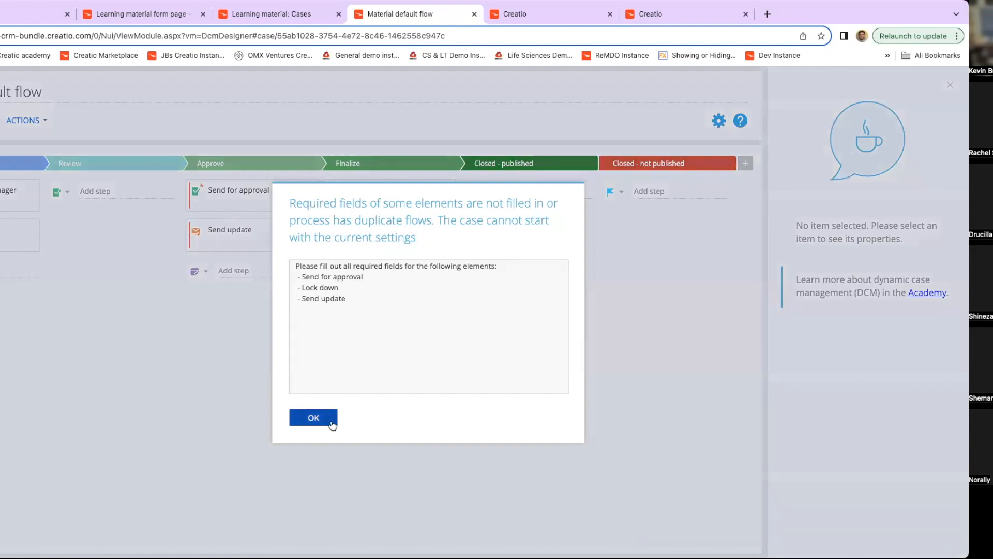
Dismiss the validation message and delete the Send for approval, Send update and Lock down steps.
left_click(313, 417)
left_click(228, 192)
left_click(317, 179)
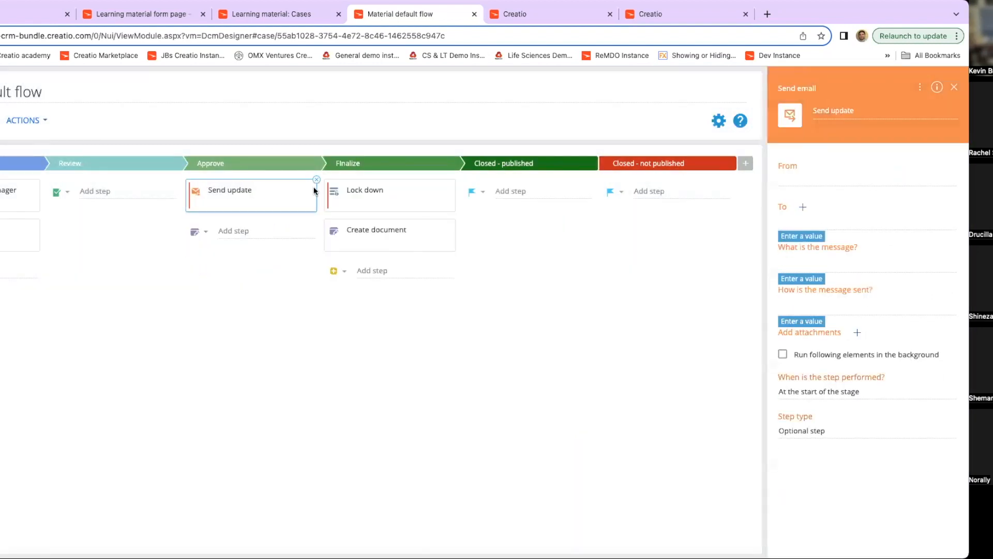
left_click(317, 179)
left_click(451, 188)
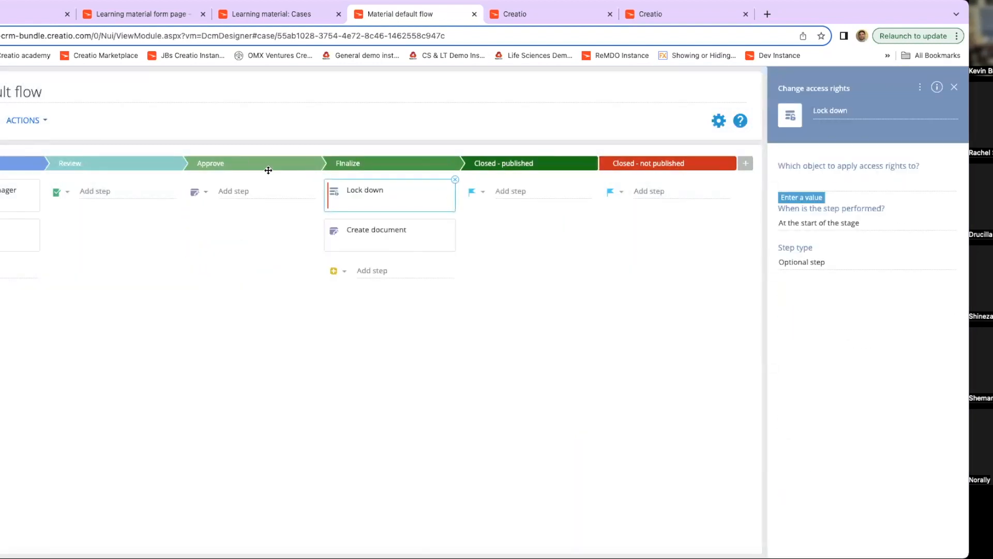
left_click(454, 179)
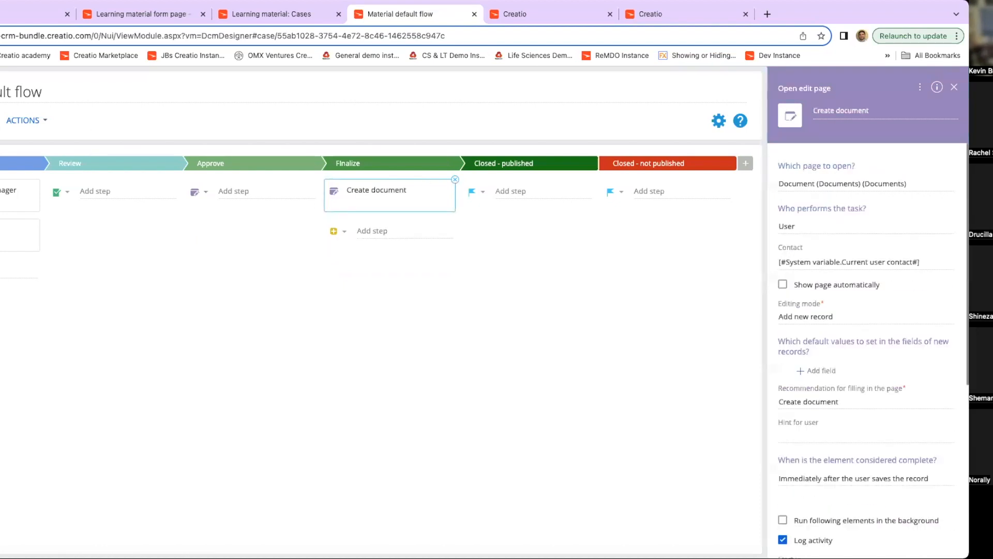
Save the Material default flow case.
key("ctrl+s")
left_click(344, 339)
left_click(311, 367)
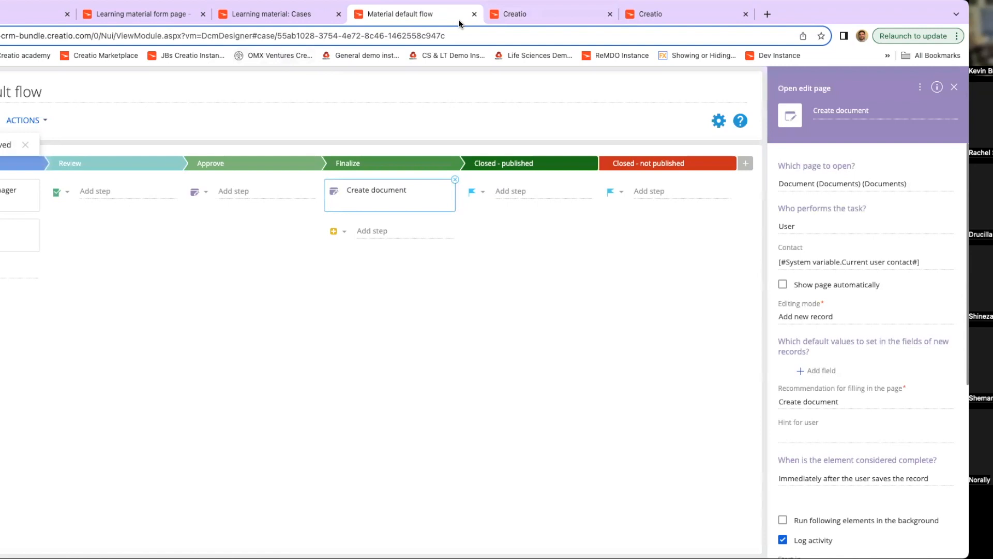
Close the case designer, the Learning material form page designer and the Learning material cases list.
left_click(474, 14)
left_click(102, 15)
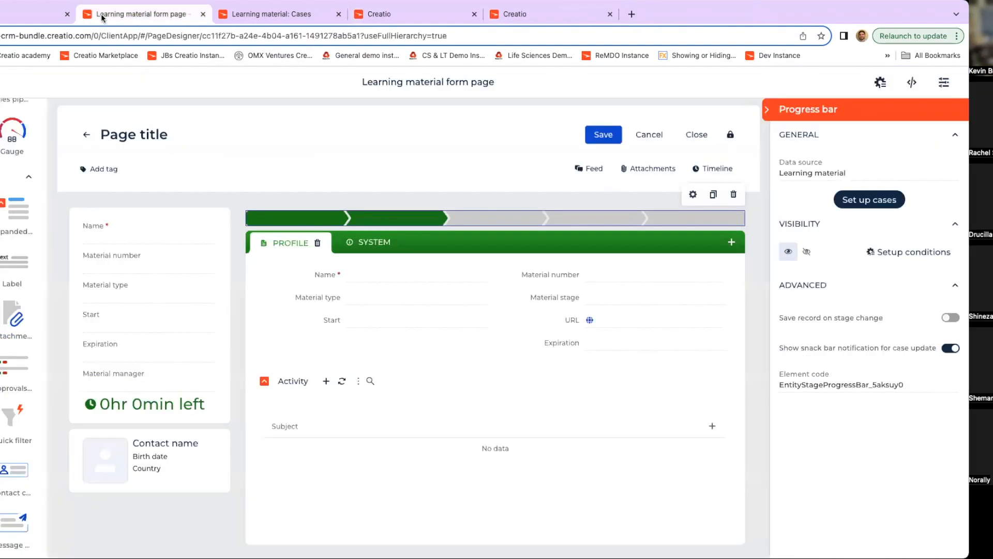
left_click(203, 13)
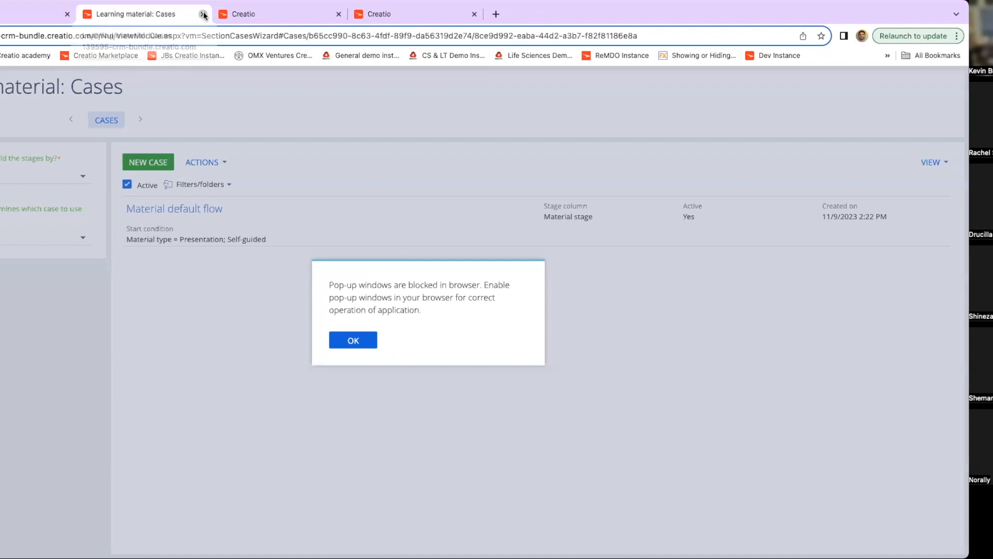
left_click(203, 14)
Return to the main Creatio workspace and open the Process library.
left_click(17, 20)
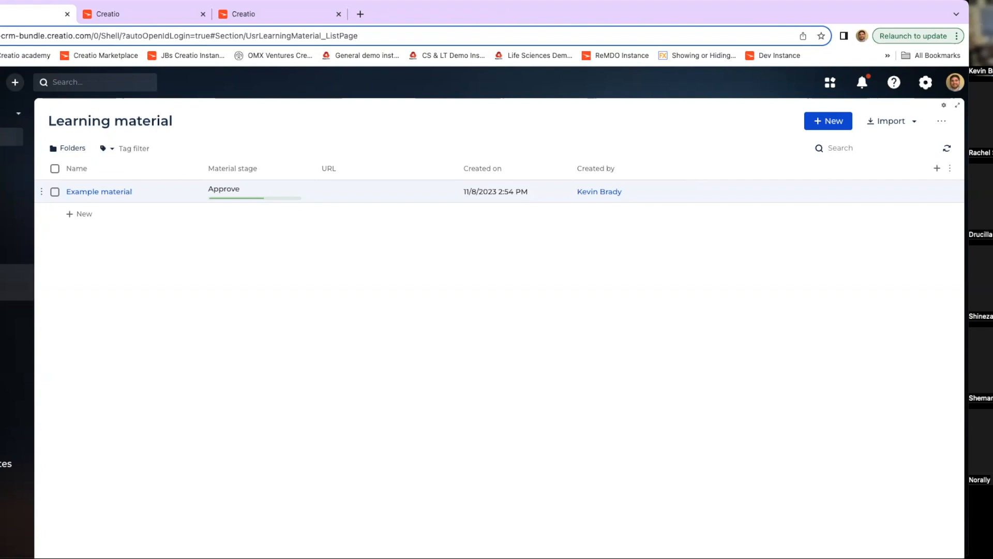
left_click(2, 220)
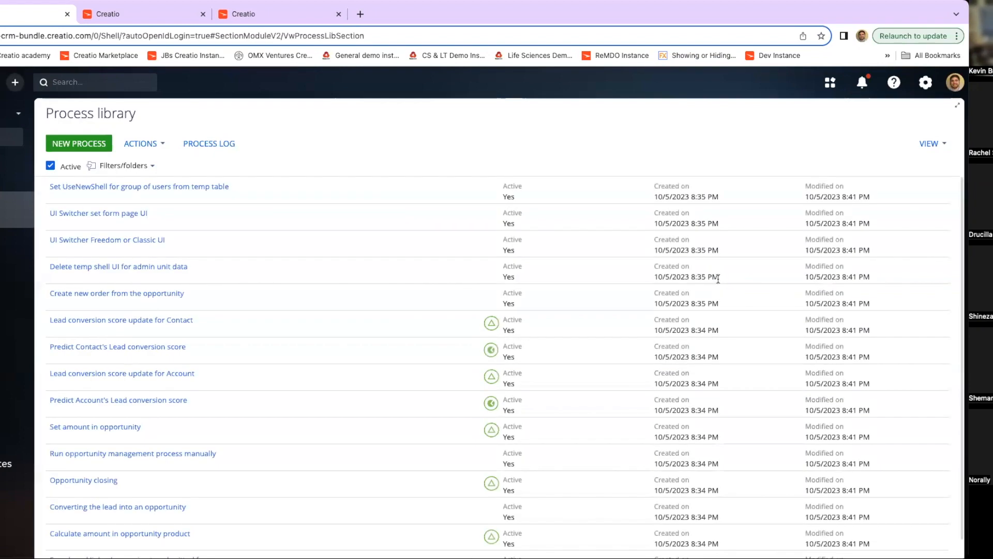
Look through the active processes in the Process library, including UI Switcher set form page UI and Converting the lead into an opportunity.
scroll(393, 357, "down", 1)
scroll(393, 357, "down", 4)
scroll(440, 363, "up", 5)
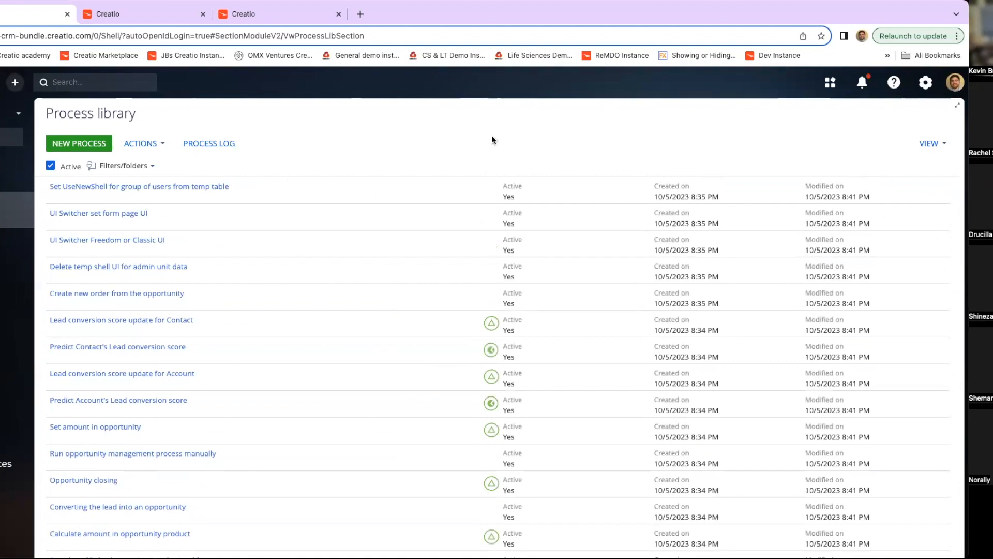
left_click(442, 220)
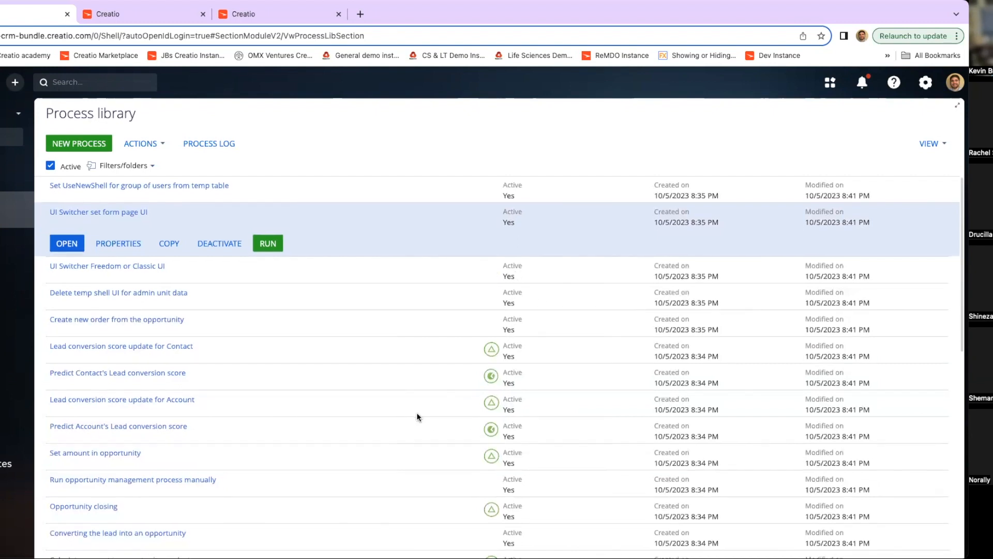
scroll(436, 398, "down", 3)
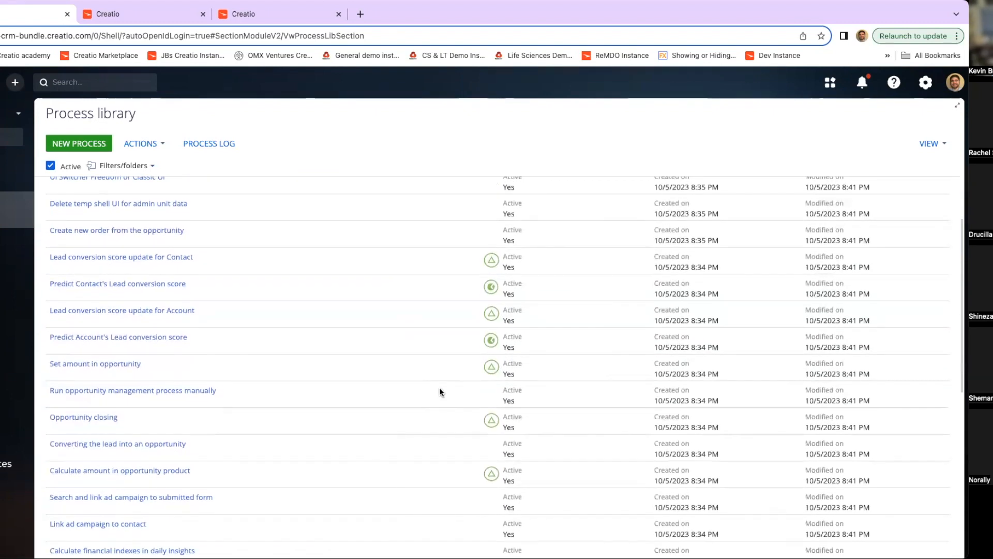
scroll(439, 392, "down", 1)
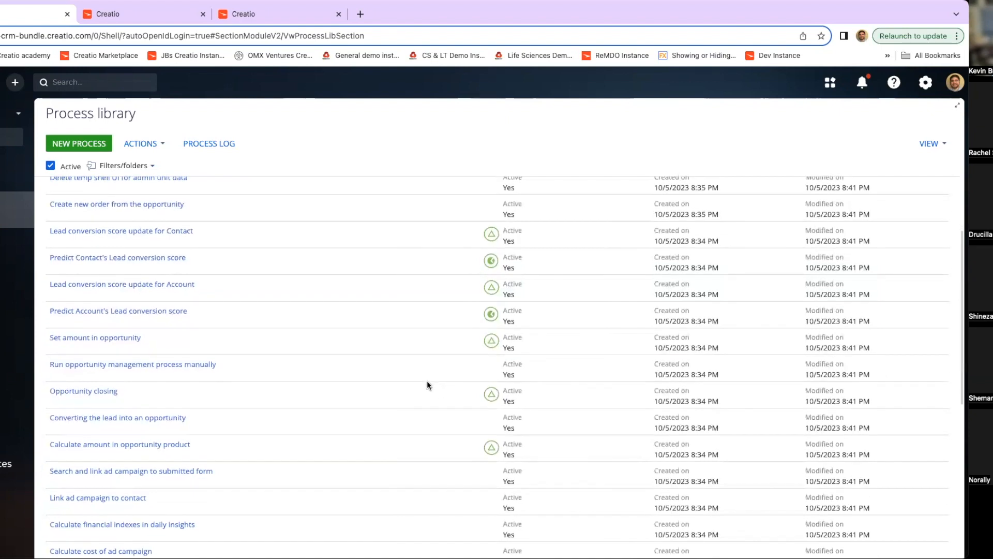
left_click(282, 424)
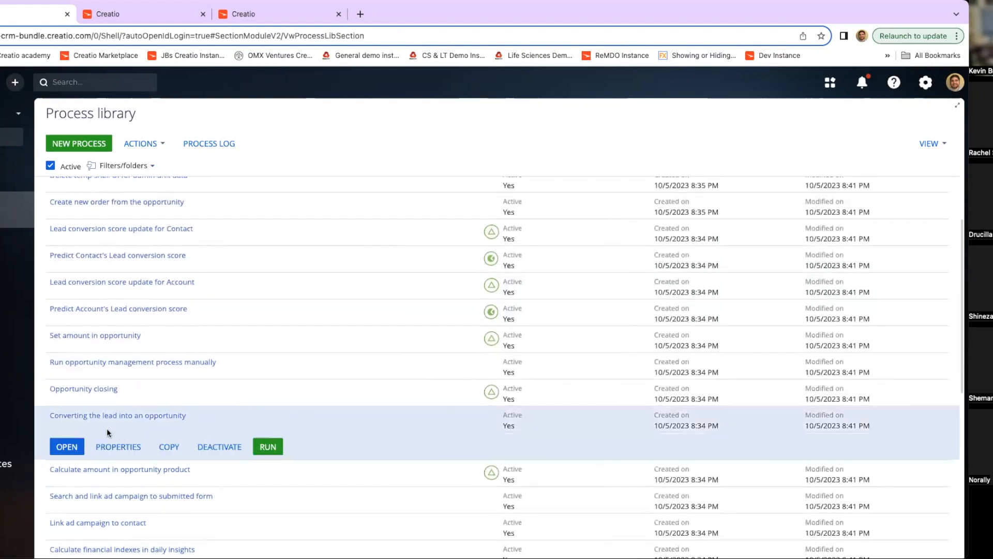
scroll(483, 473, "down", 5)
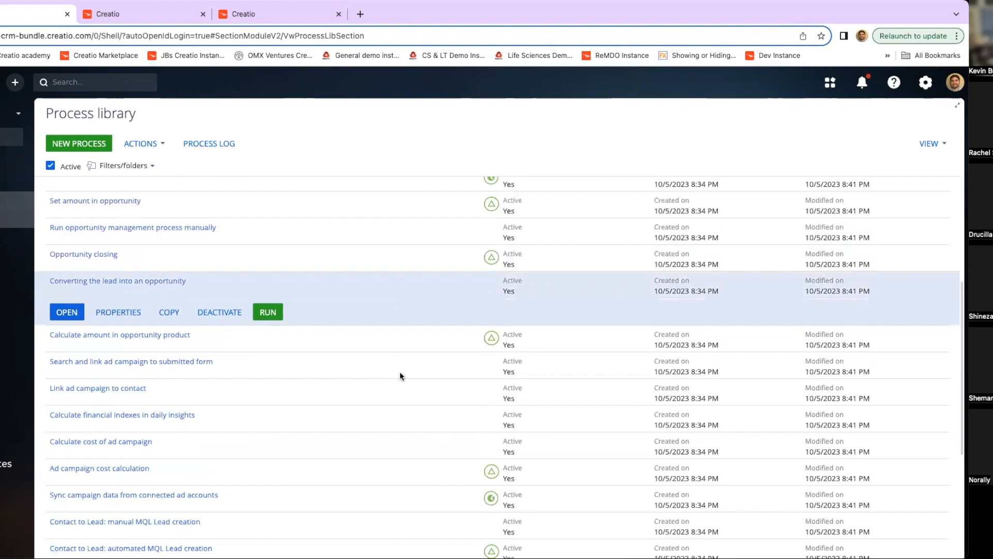
scroll(452, 291, "up", 3)
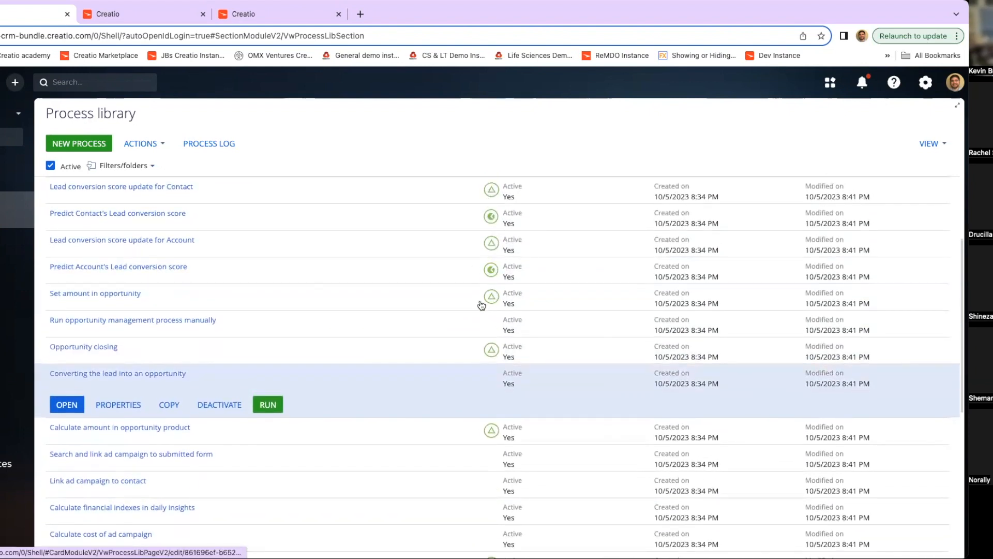
Inspect the Opportunity product modified signal in the Set amount in opportunity process diagram, and return to the Process library.
left_click(481, 306)
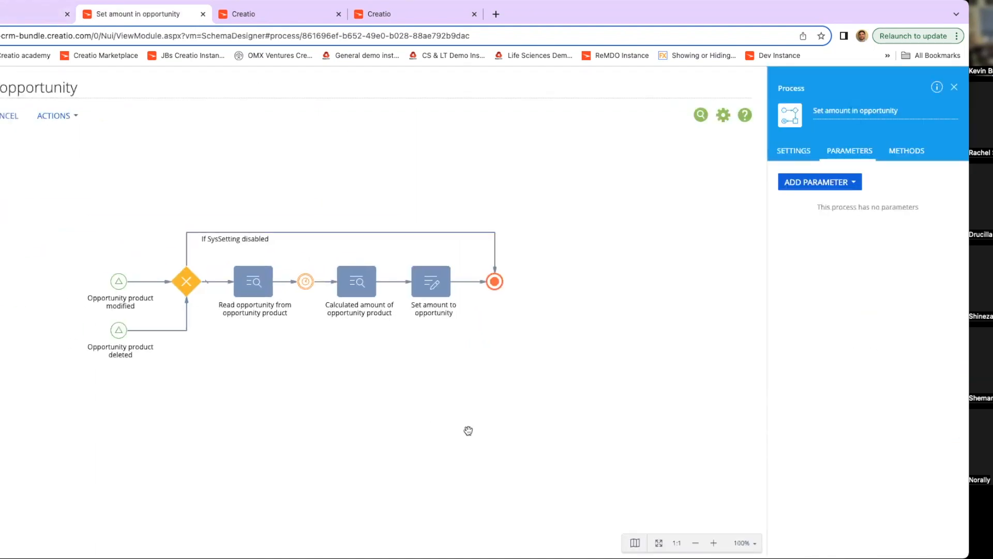
left_click(187, 292)
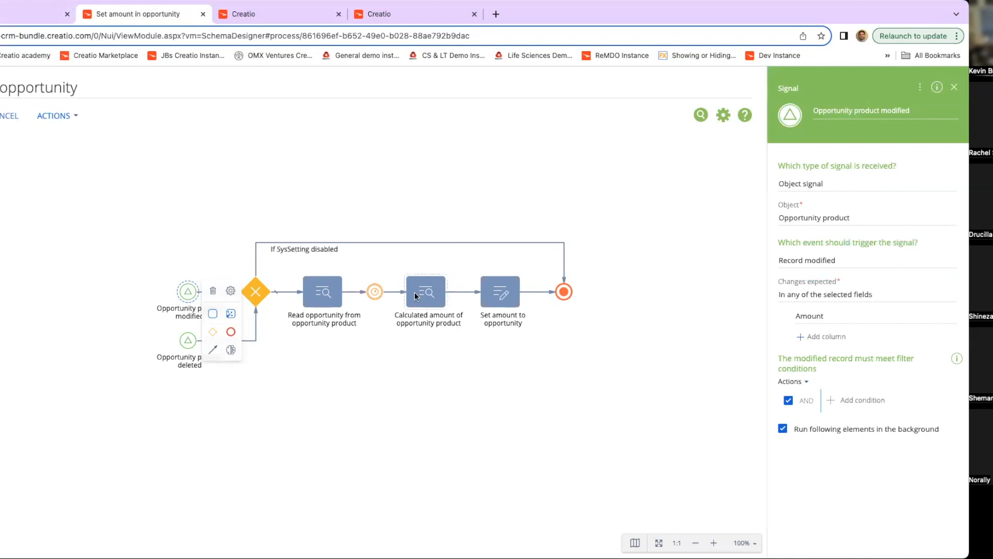
left_click(15, 19)
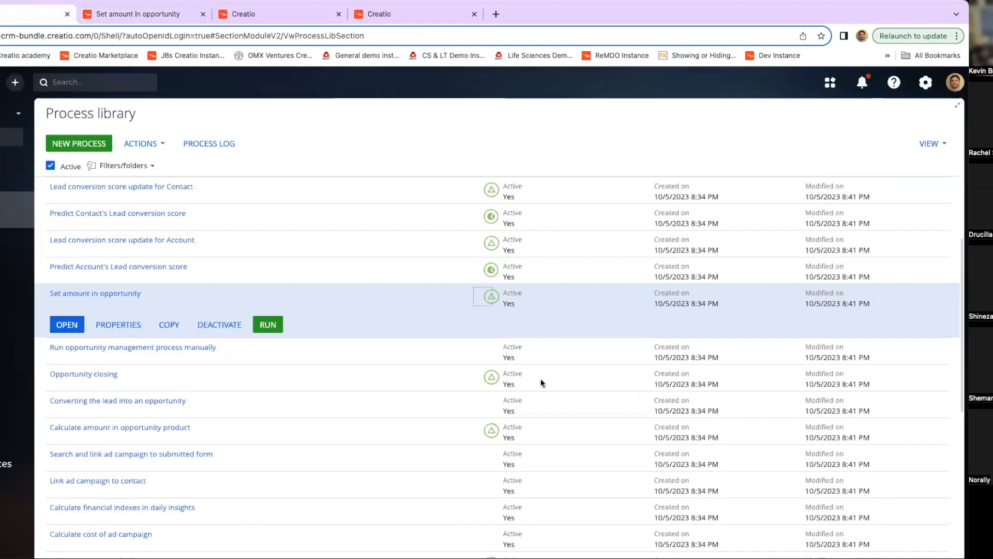
Open the Process log and look over the most recent process runs.
scroll(510, 275, "up", 1)
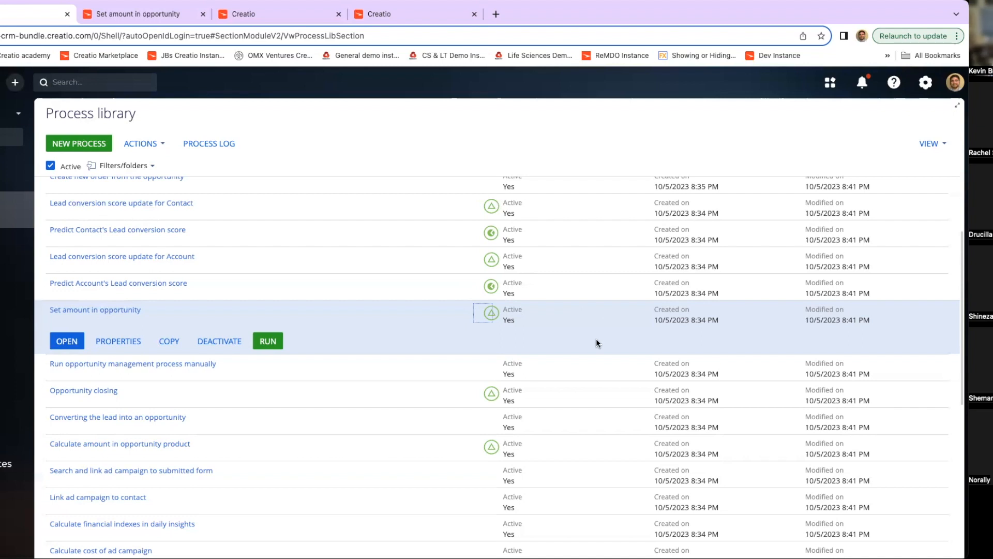
scroll(471, 280, "up", 3)
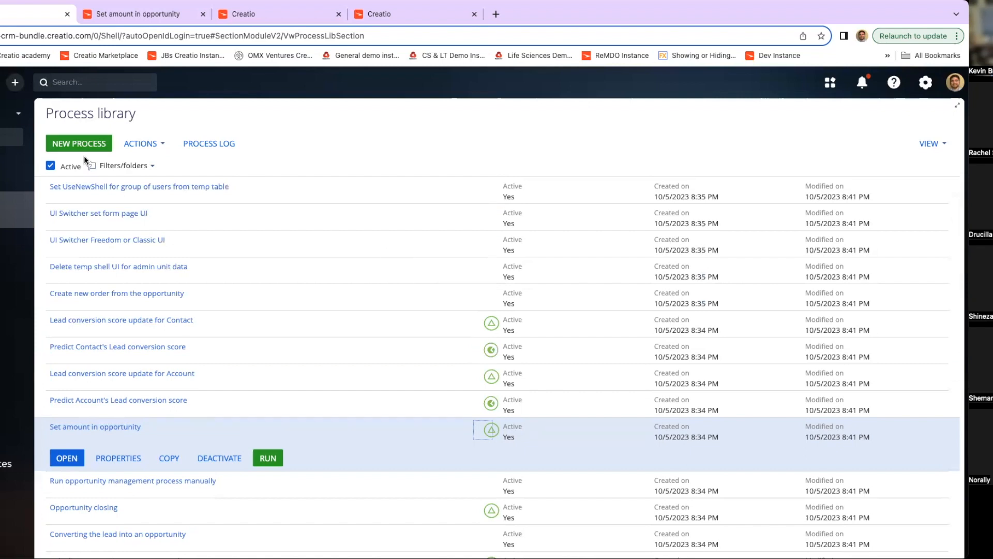
left_click(8, 246)
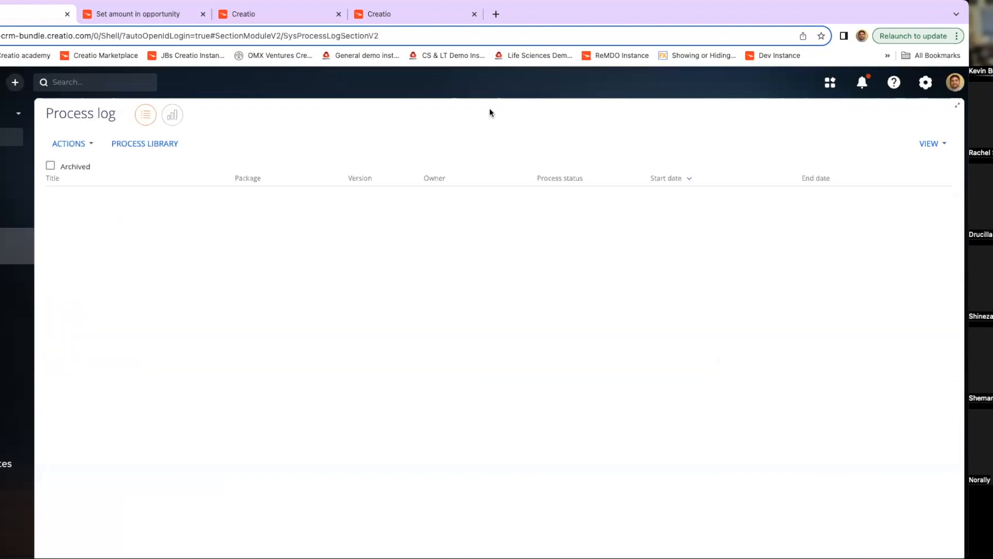
scroll(420, 248, "down", 5)
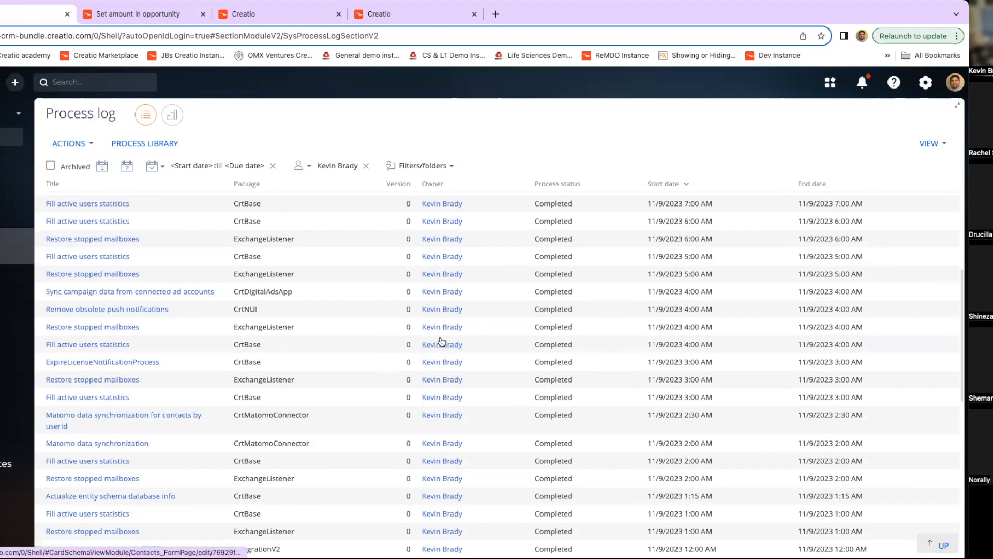
scroll(445, 344, "up", 5)
scroll(449, 335, "up", 1)
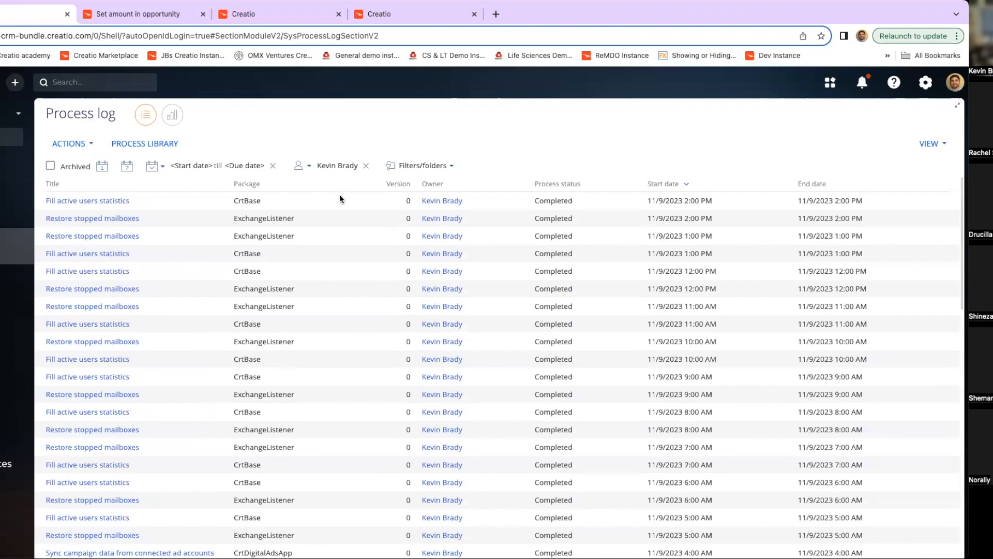
Select the newest Fill active users statistics run and look through the older Process log entries.
left_click(193, 202)
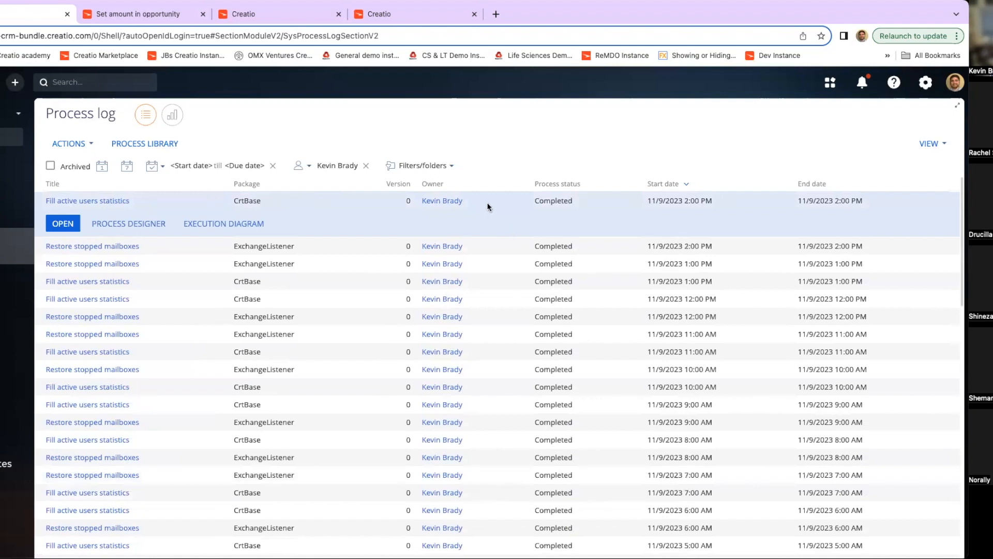
scroll(502, 212, "down", 7)
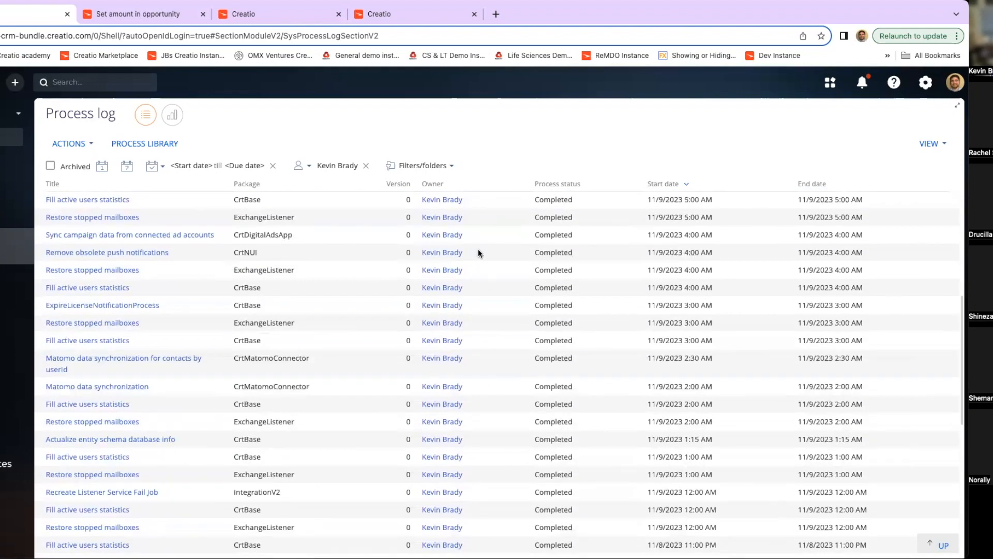
scroll(478, 253, "down", 15)
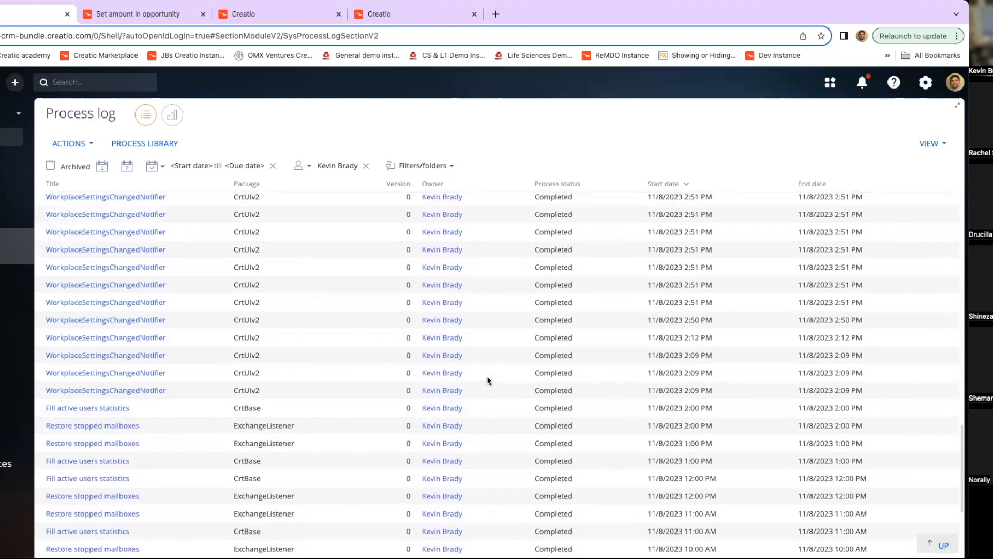
scroll(487, 379, "up", 20)
Remove the owner filter from the Process log and look through the runs and the owner filter options.
left_click(364, 164)
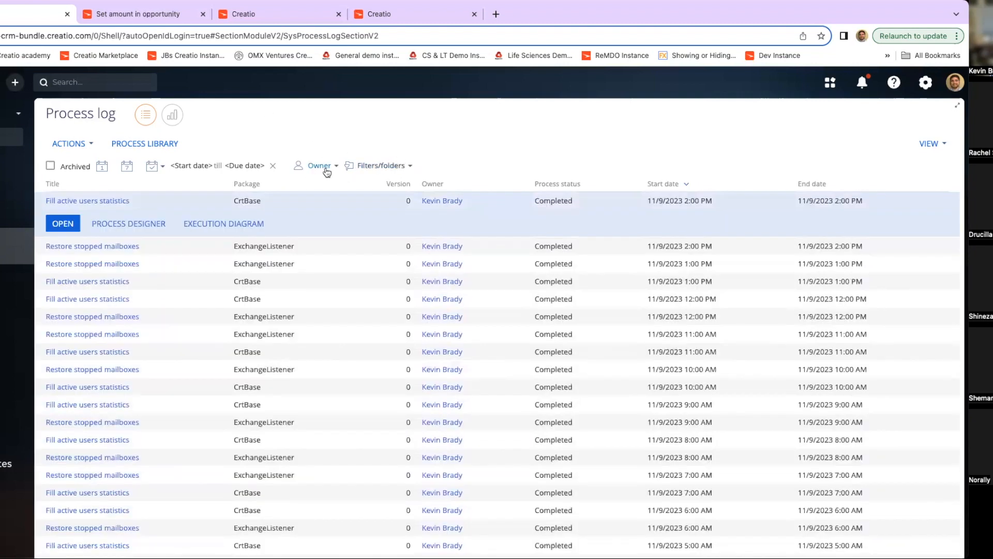
left_click(327, 172)
scroll(576, 346, "down", 3)
scroll(576, 342, "down", 10)
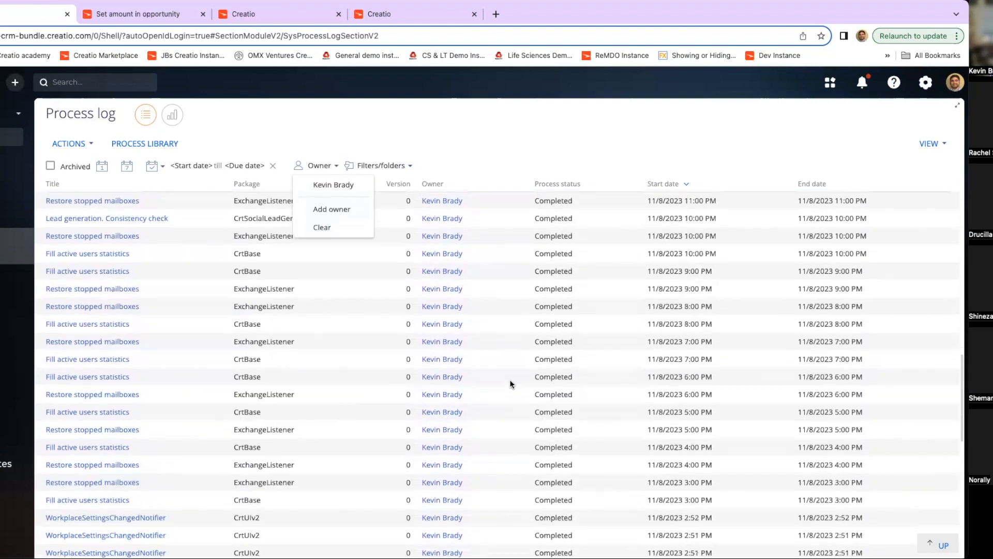
scroll(510, 382, "down", 5)
scroll(542, 431, "up", 8)
scroll(599, 355, "up", 10)
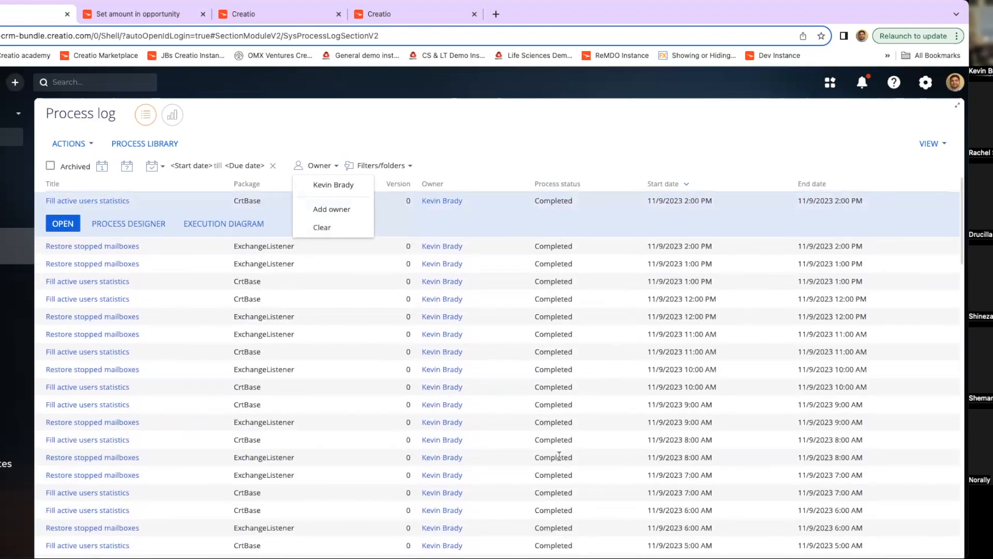
left_click(599, 144)
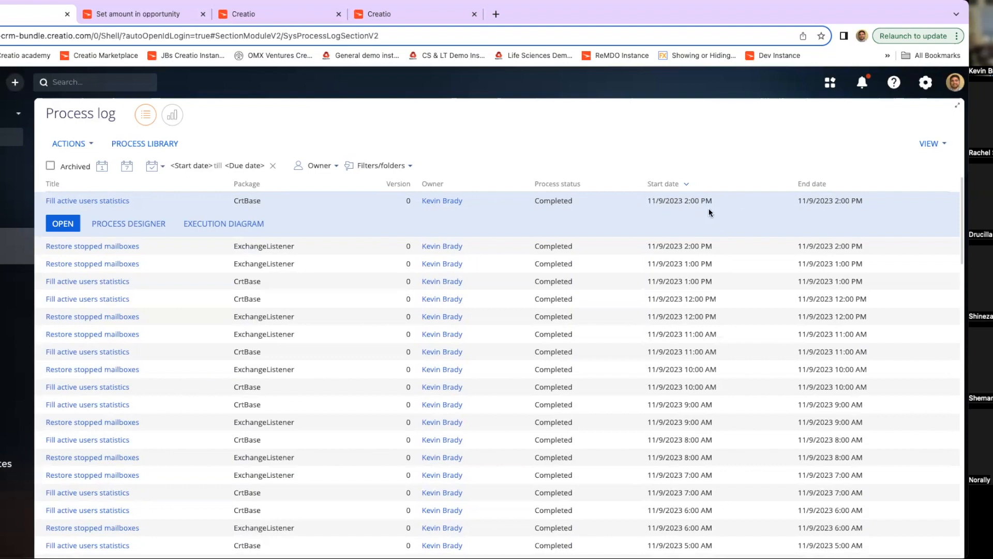
Check the start and end dates of the newest run and the filter and folder options of the Process log.
left_click_drag(644, 201, 867, 204)
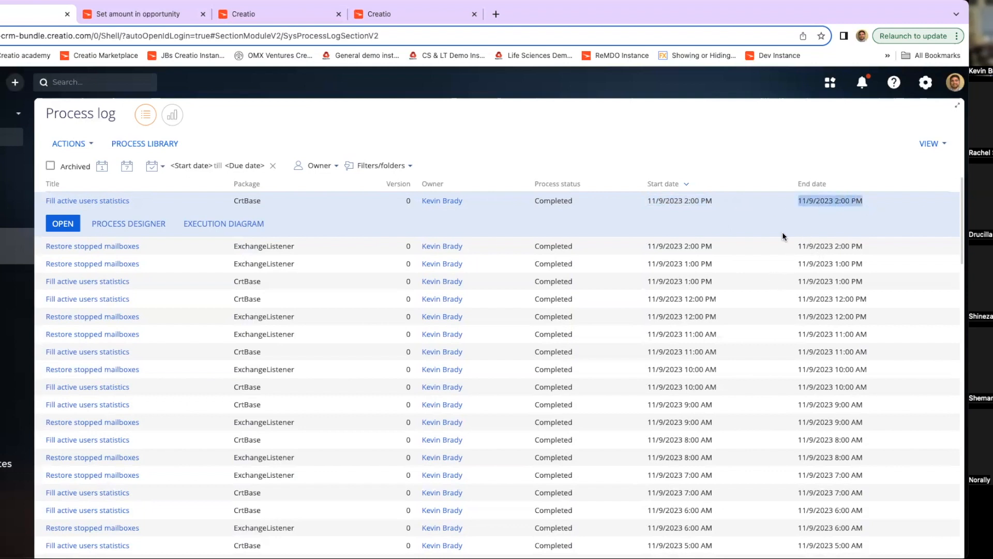
left_click(406, 165)
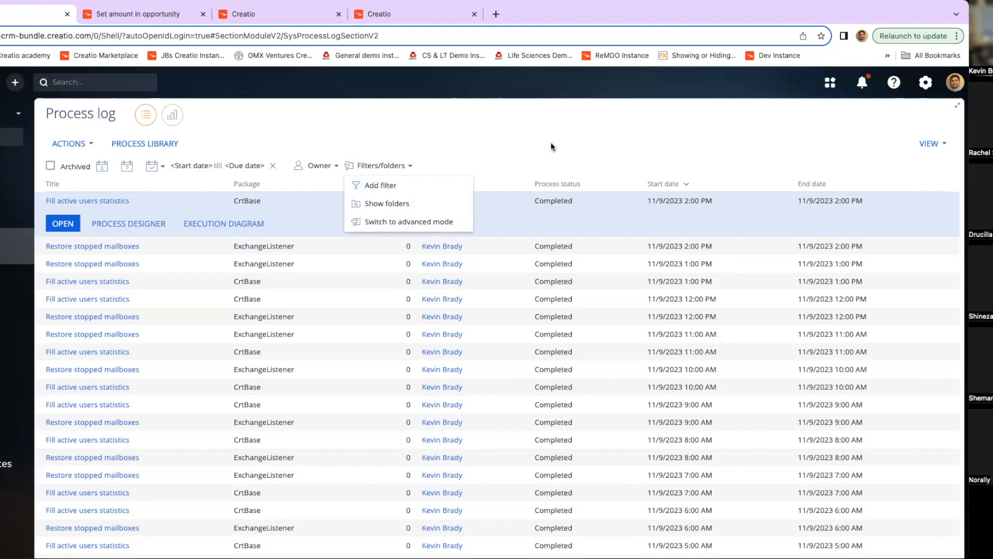
left_click(454, 136)
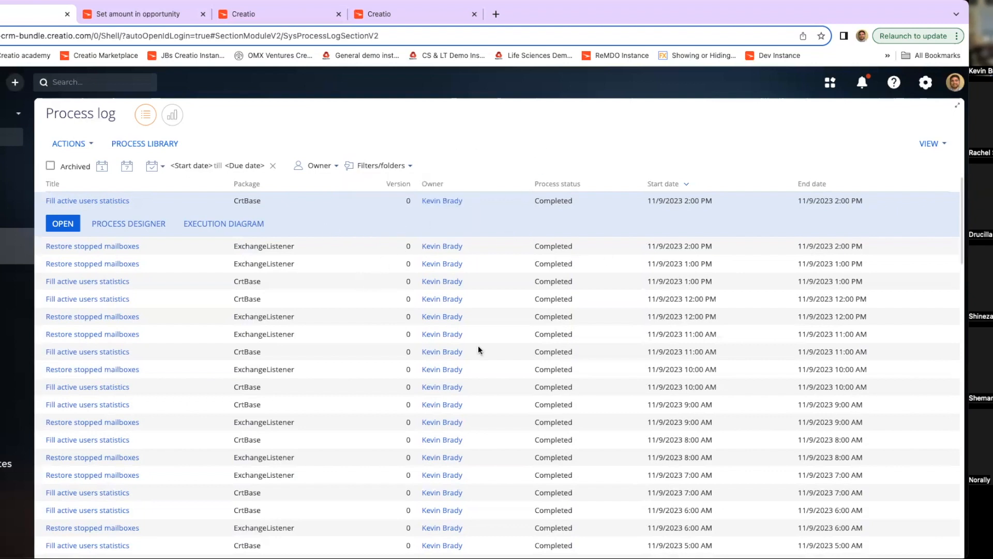
View the details of the newest Fill active users statistics run, close the record and return to the Process library.
double_click(315, 223)
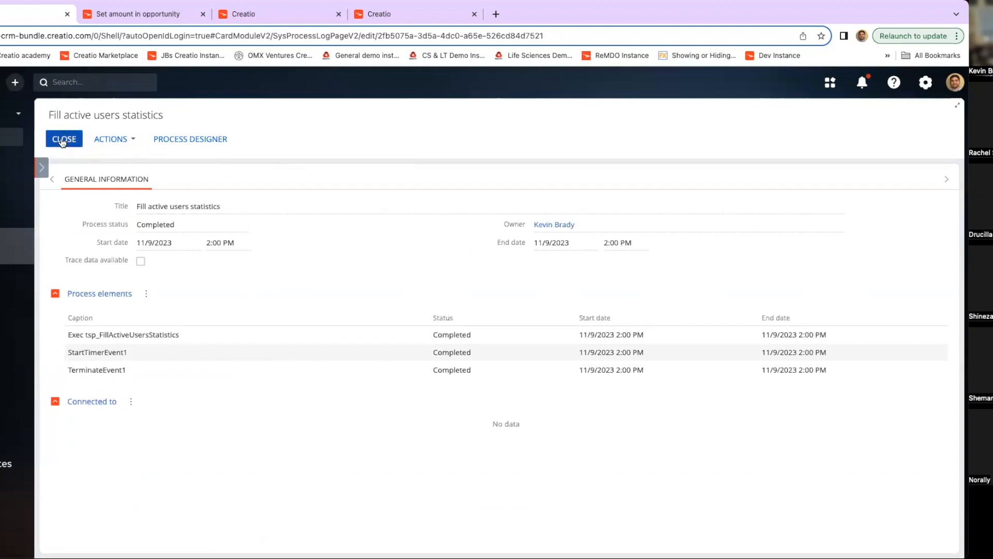
left_click(61, 142)
left_click(144, 144)
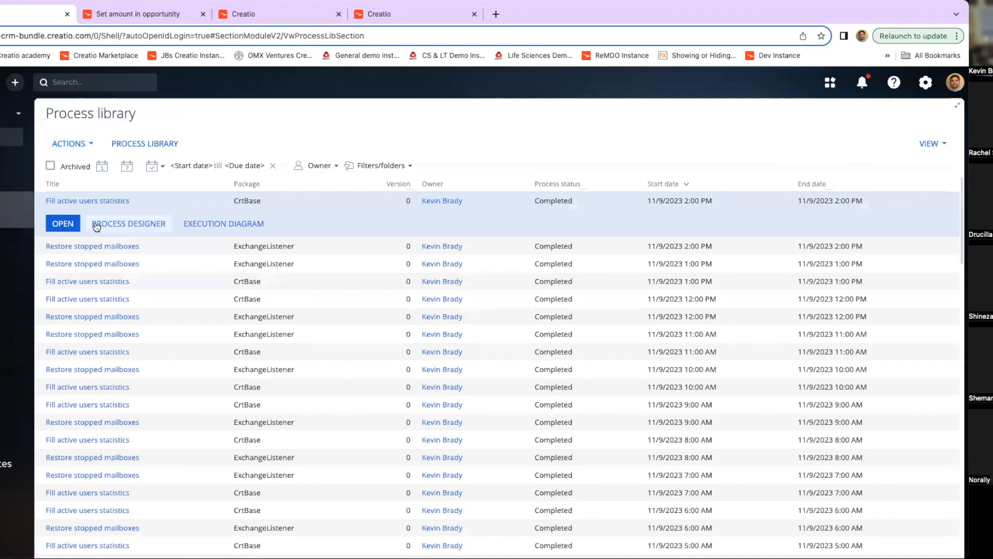
Create a new business process from the Process library.
left_click(66, 143)
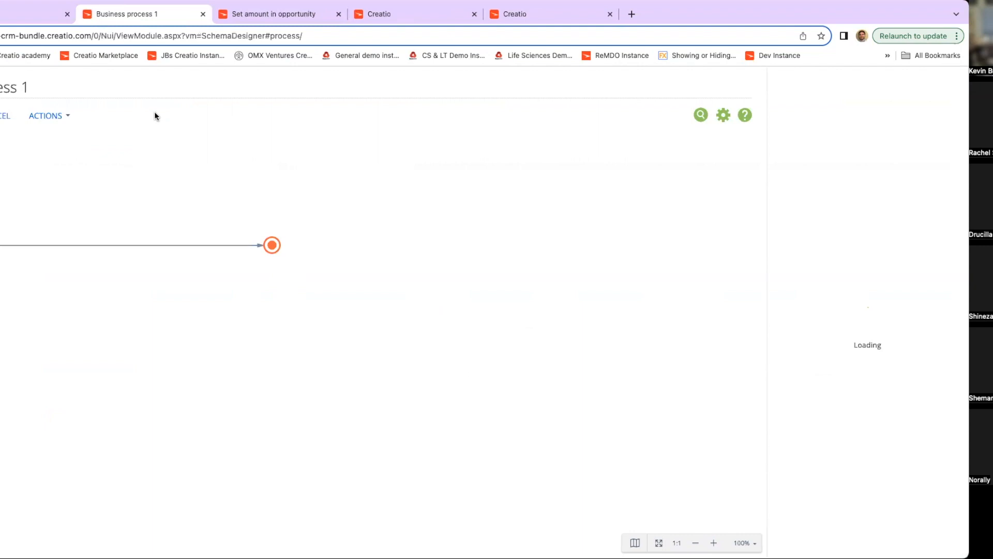
left_click_drag(133, 200, 321, 246)
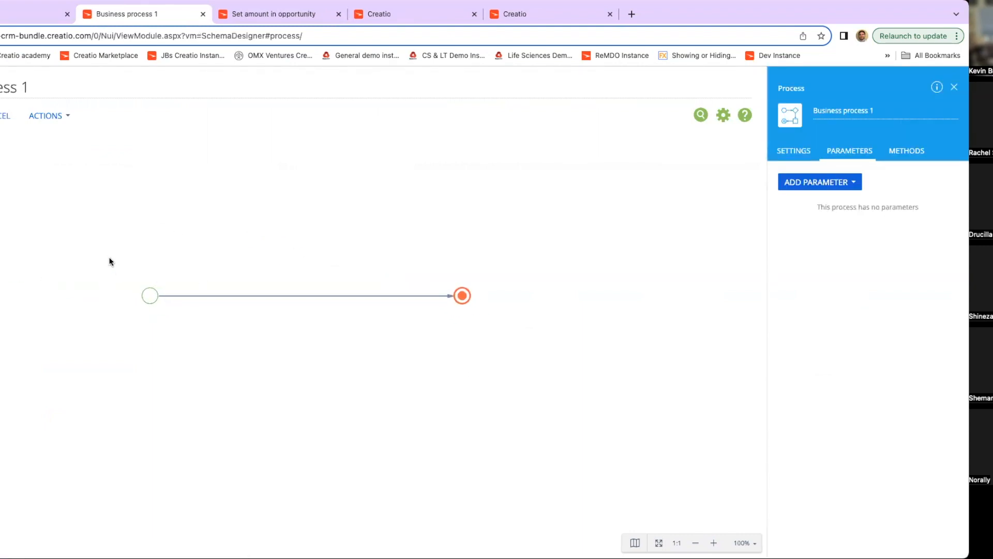
left_click_drag(387, 347, 360, 336)
left_click_drag(382, 351, 405, 348)
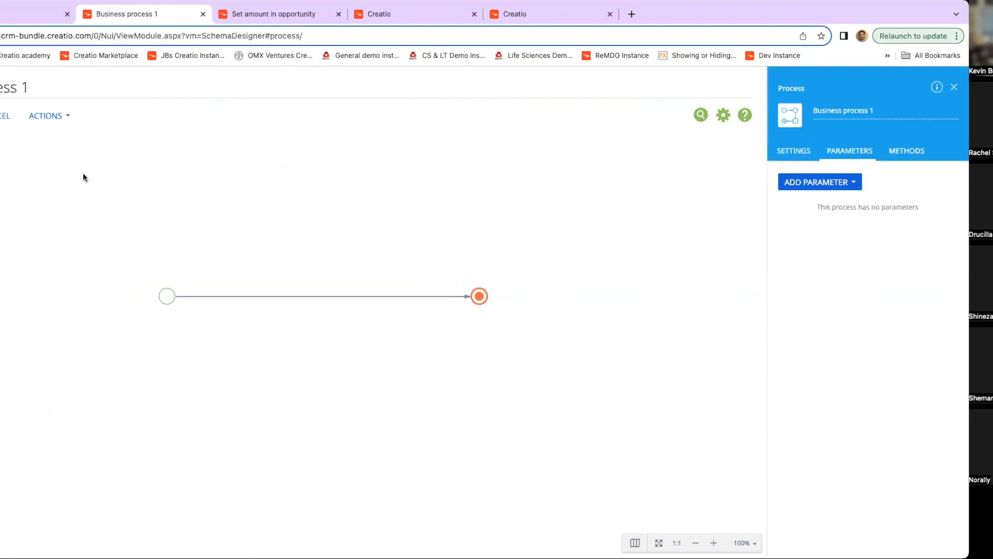
Inspect the properties of the Simple start event and the Terminate event in the new process diagram.
left_click(169, 299)
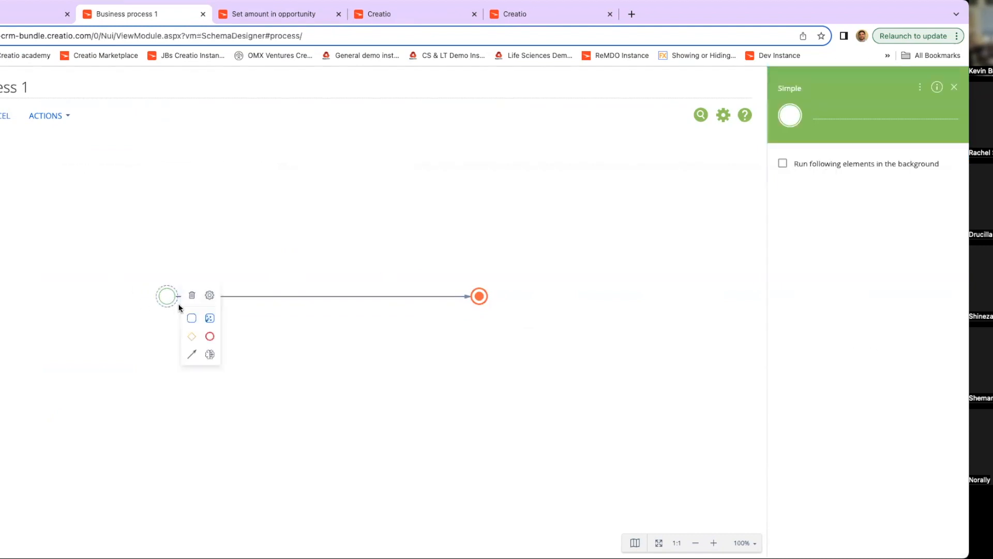
left_click(479, 299)
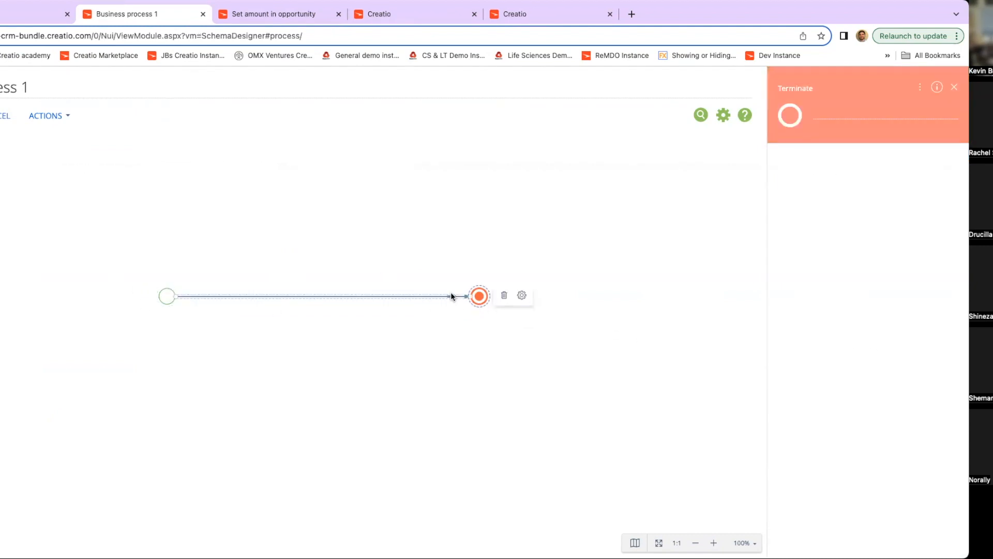
left_click(445, 250)
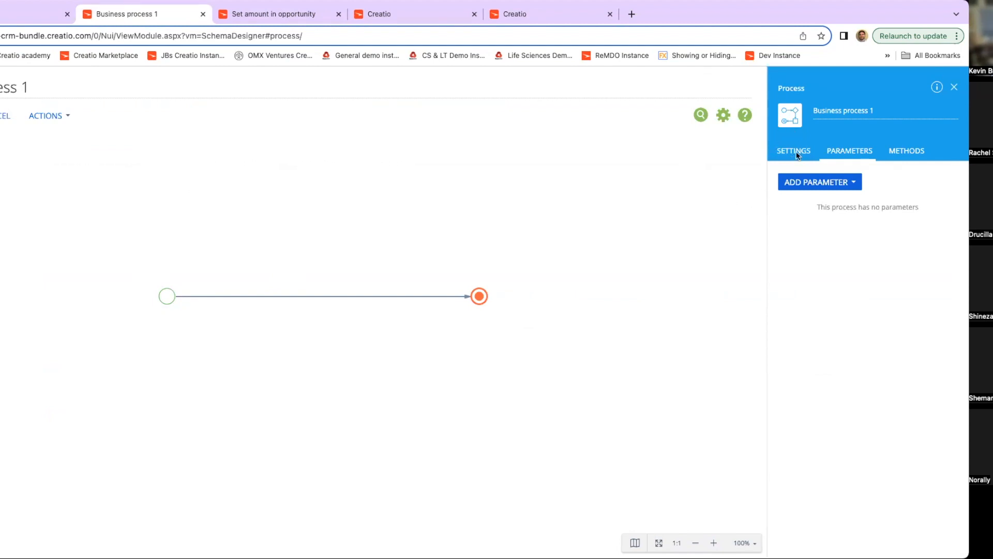
Review the new process's general settings, including the Active option and Maximum Number of Repetitions.
left_click(815, 152)
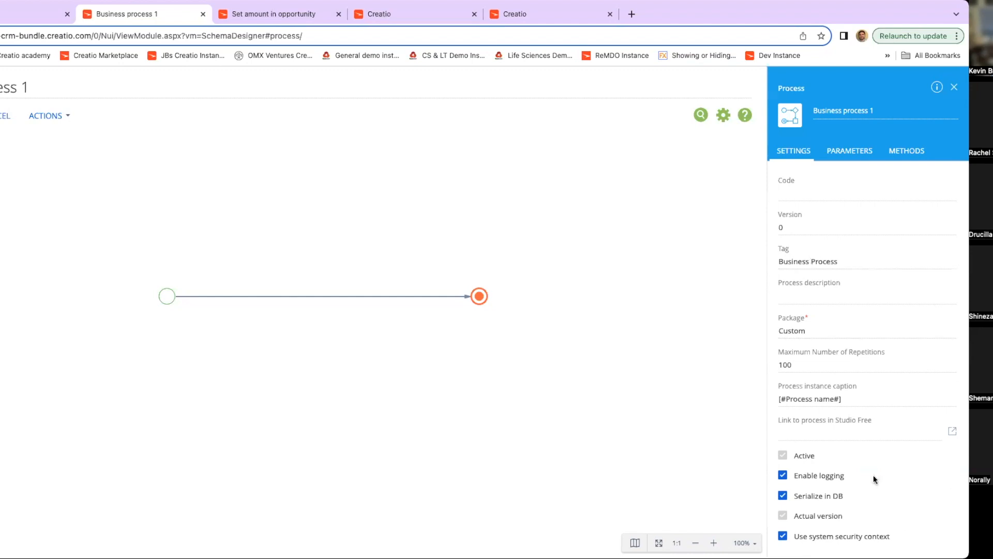
left_click_drag(818, 455, 795, 454)
left_click(784, 453)
left_click(823, 363)
Inspect the sequence flow between the start and Terminate events, the Maximum Number of Repetitions setting, and the Simple start event.
left_click(436, 296)
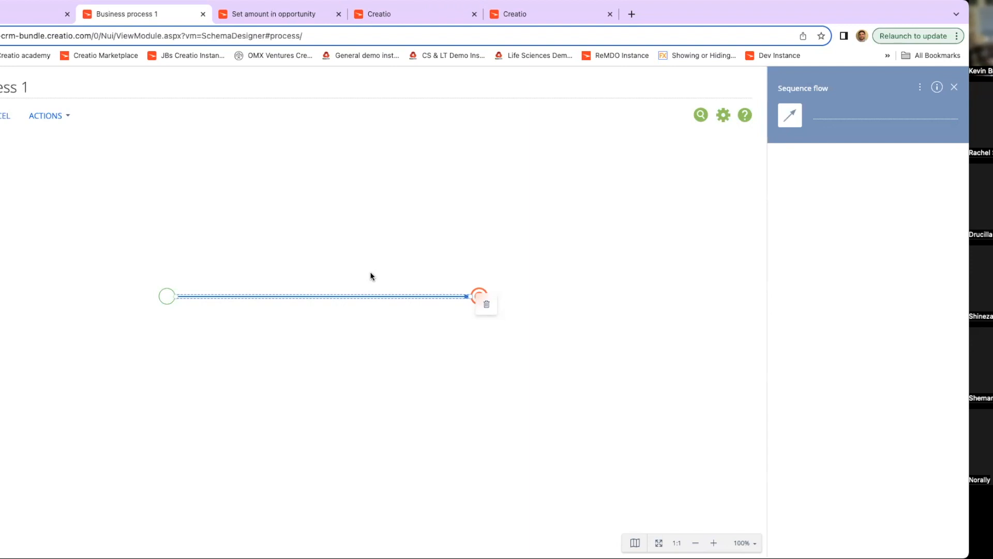
left_click(427, 445)
left_click(810, 155)
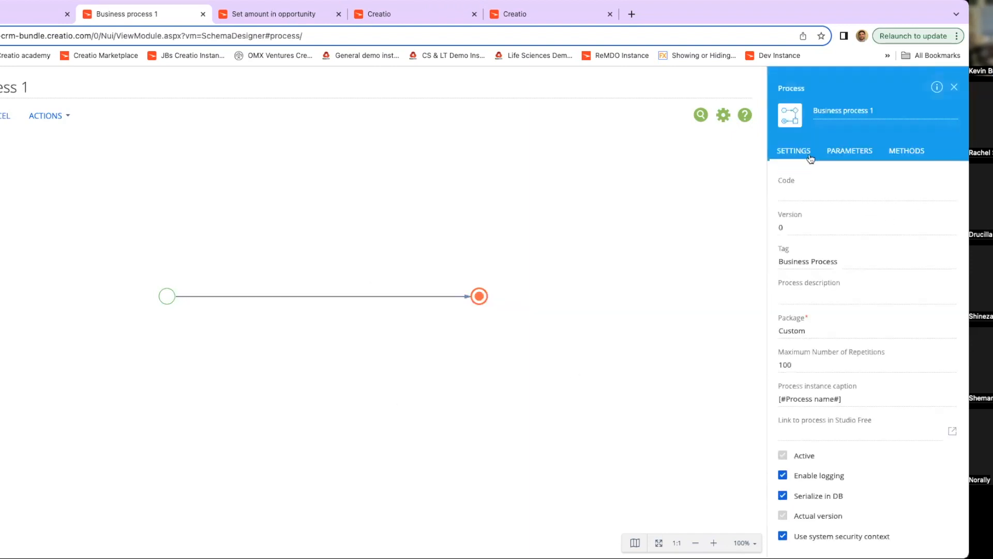
left_click(778, 364)
left_click(170, 296)
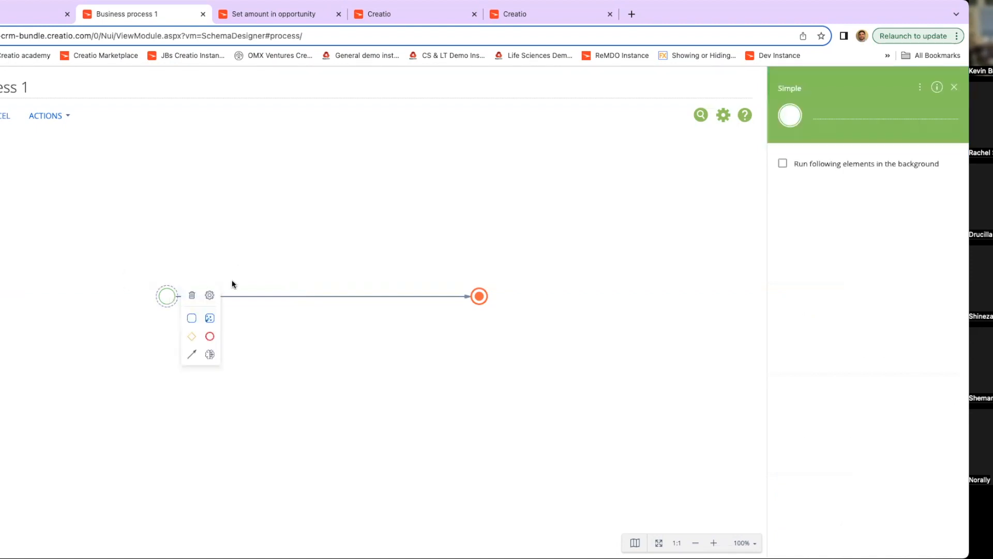
left_click_drag(89, 198, 585, 388)
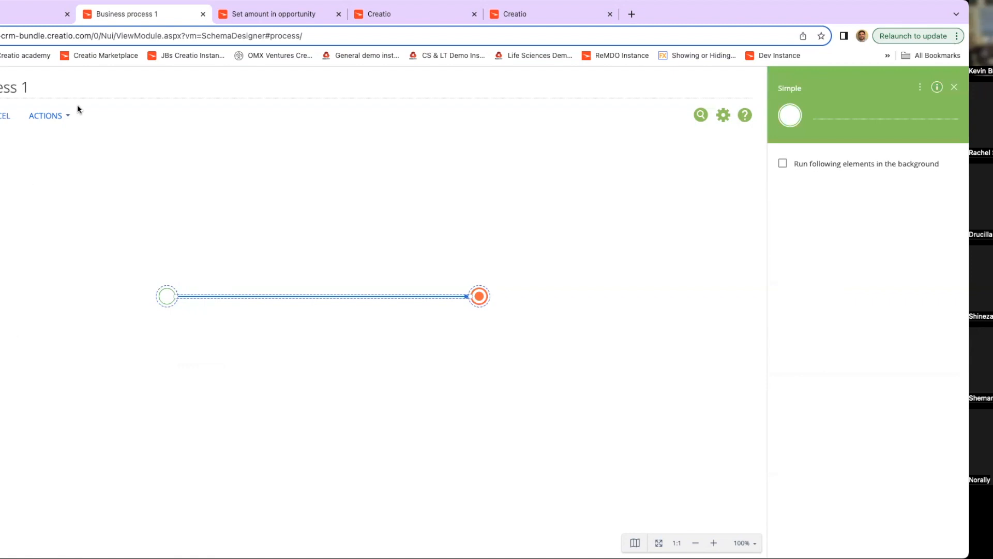
Try out a Perform task element and an Open edit page element above the flow, deleting each one.
left_click(13, 195)
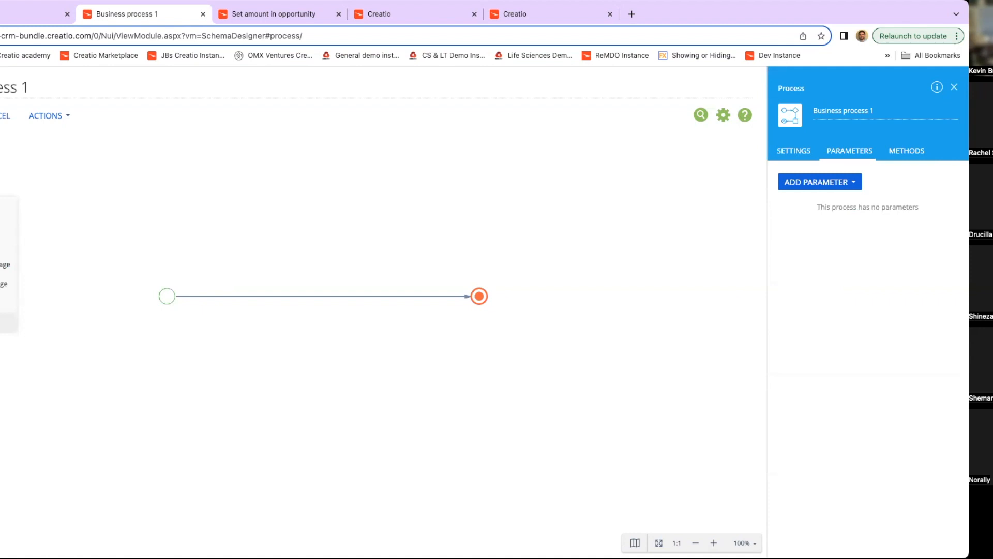
left_click_drag(8, 205, 222, 238)
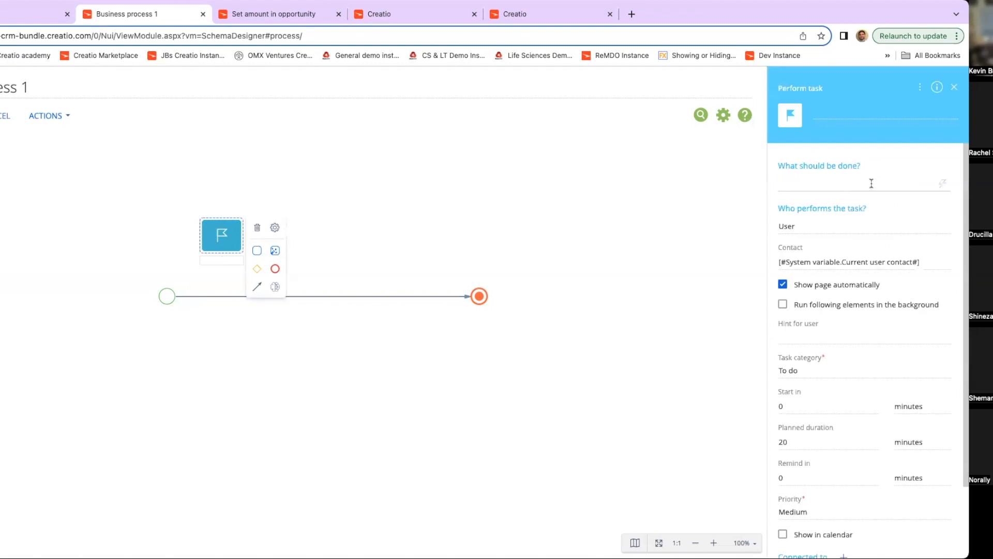
left_click(867, 184)
left_click(258, 227)
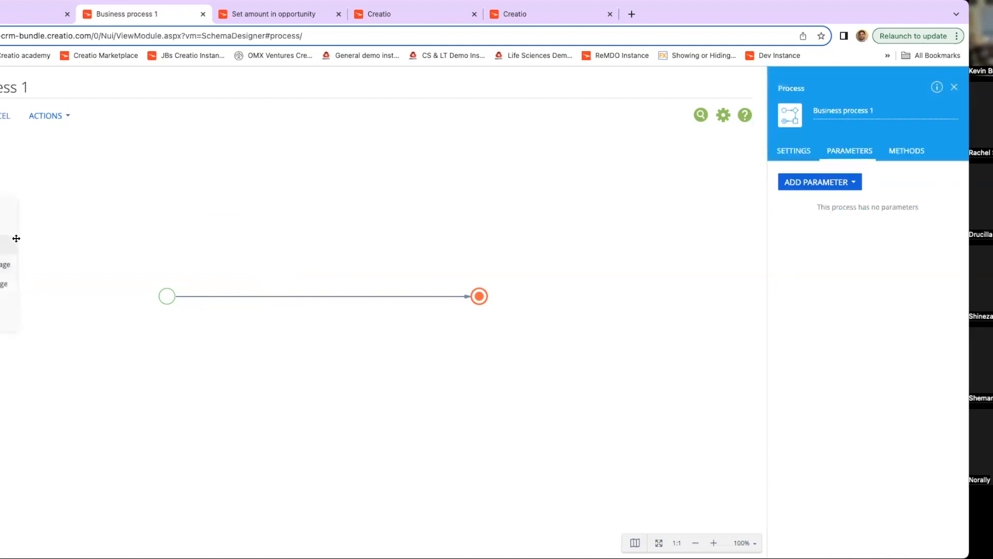
left_click_drag(16, 238, 264, 245)
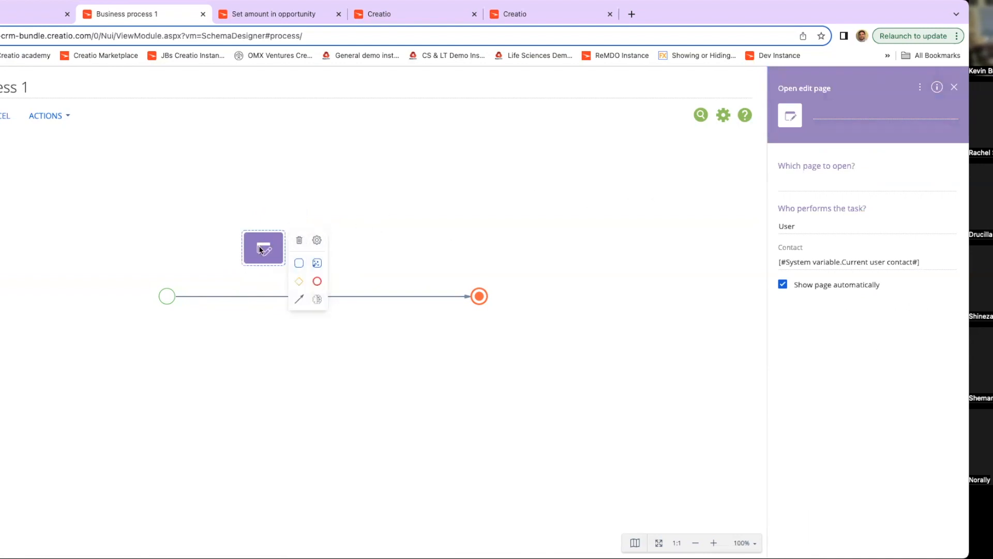
left_click(299, 240)
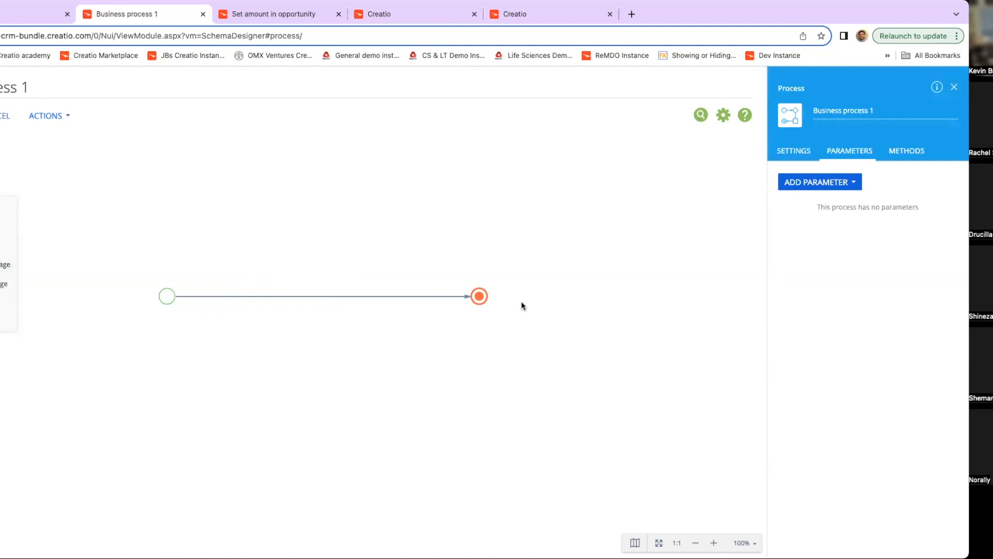
Move the Simple start event farther from the Terminate event and add a Read data element above the flow that reads from Account.
left_click_drag(166, 296, 103, 296)
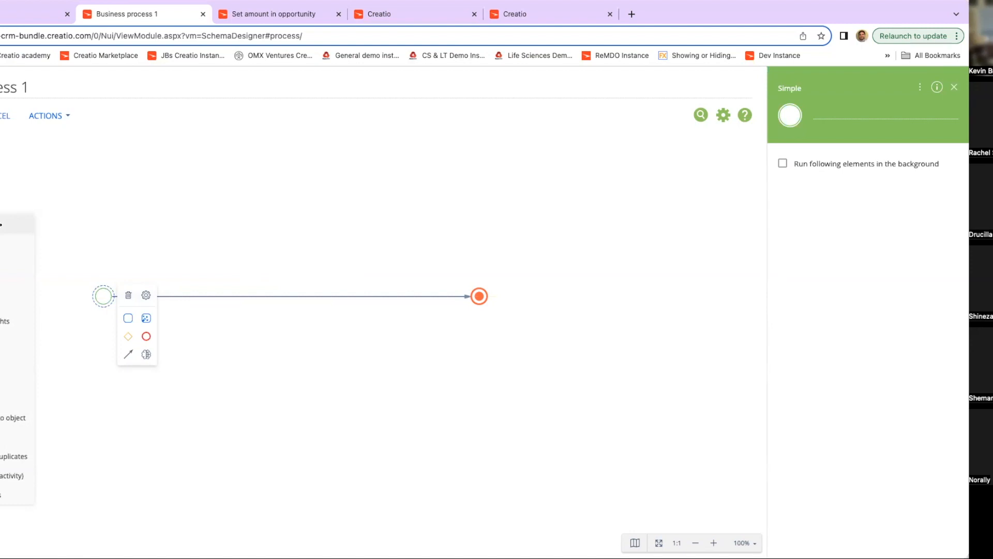
left_click_drag(13, 228, 177, 225)
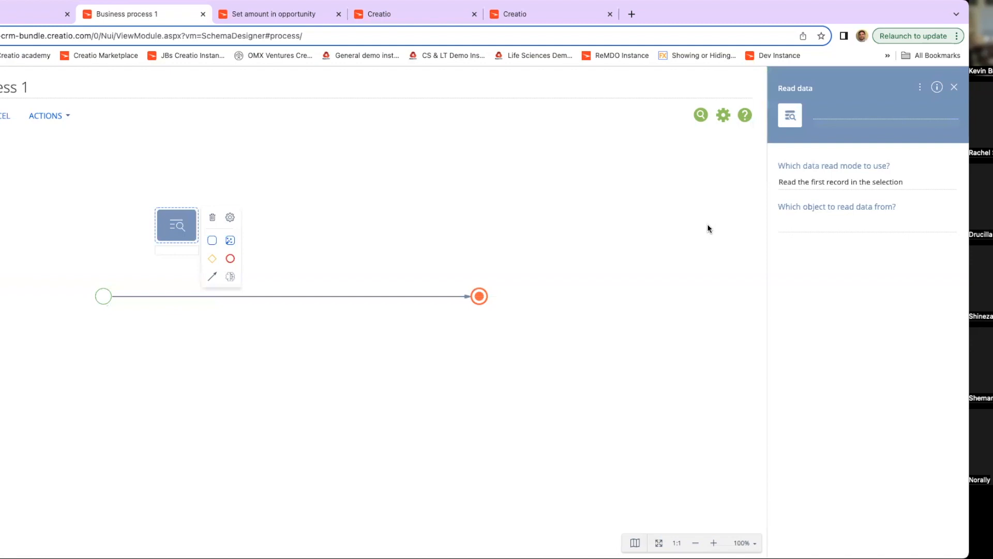
left_click_drag(184, 223, 234, 226)
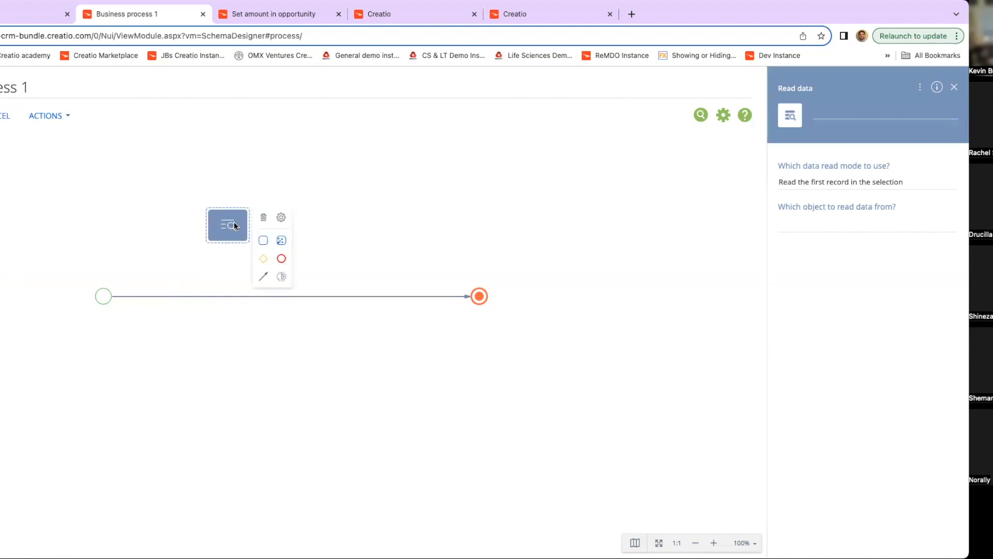
left_click(787, 224)
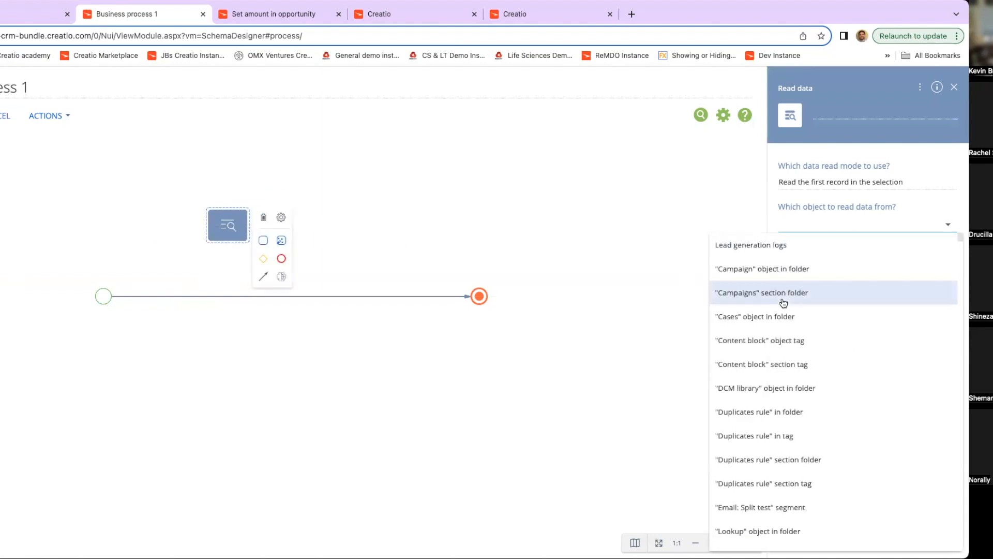
type("acc")
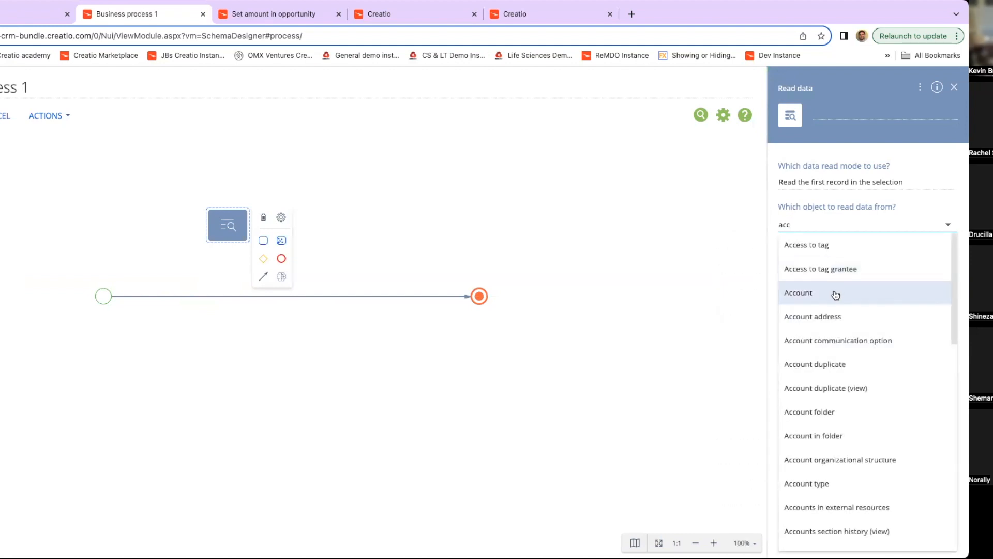
left_click(836, 294)
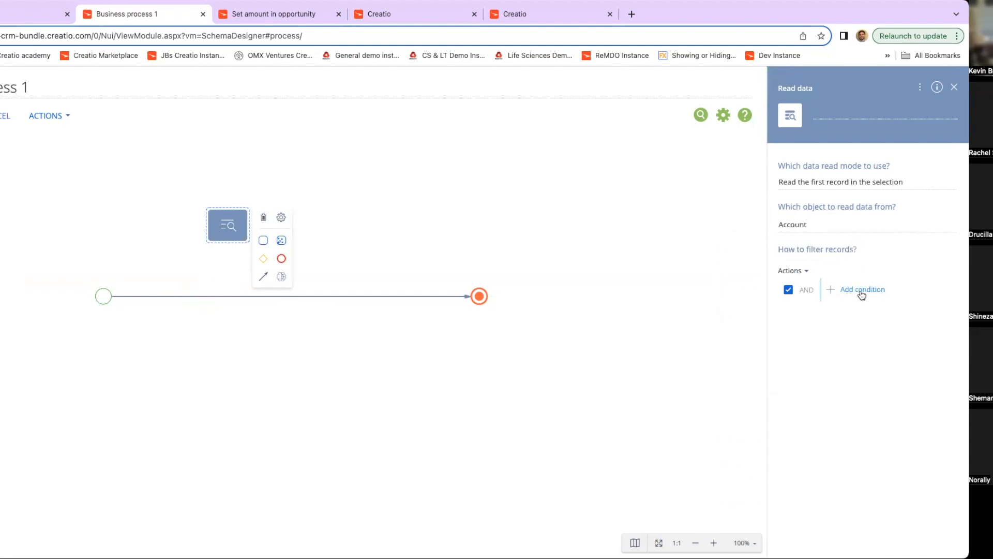
Add a filter condition to the Read data element so that the account Type equals the value Customer.
left_click(860, 290)
left_click(386, 318)
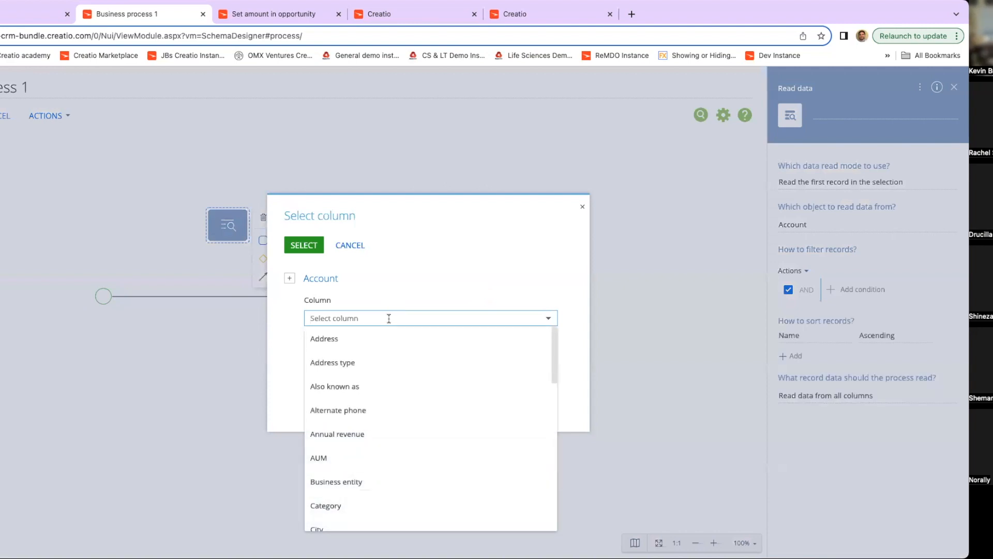
type("typ")
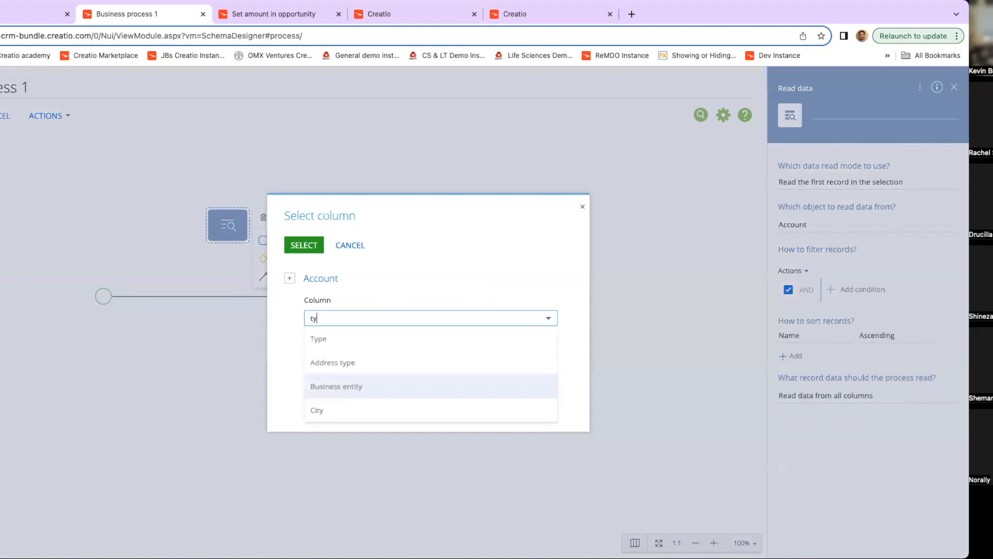
left_click(359, 338)
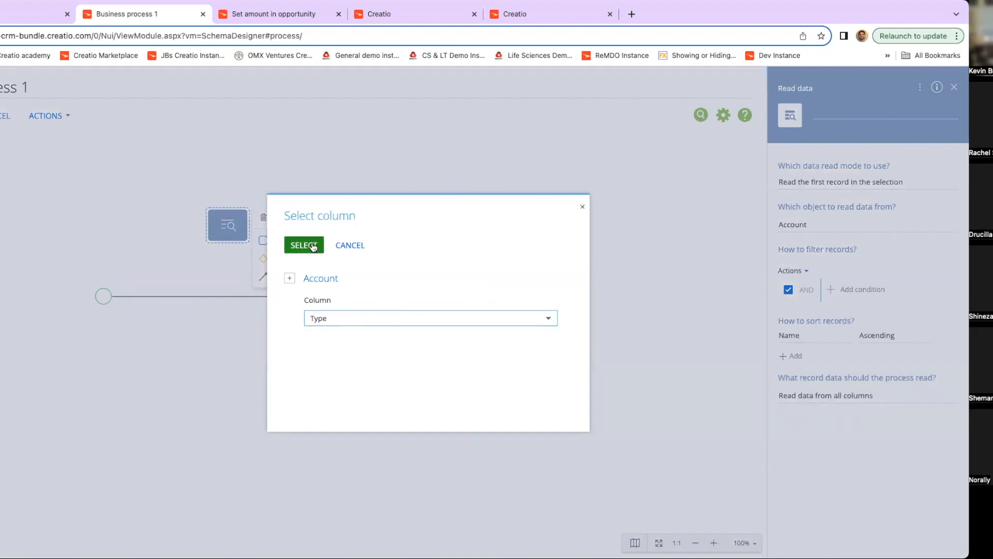
left_click(309, 246)
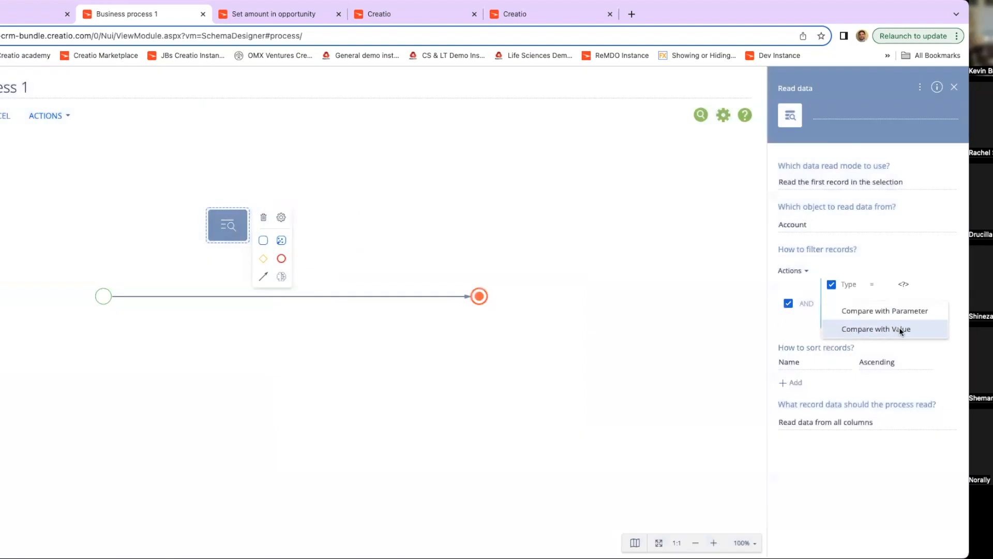
left_click(898, 328)
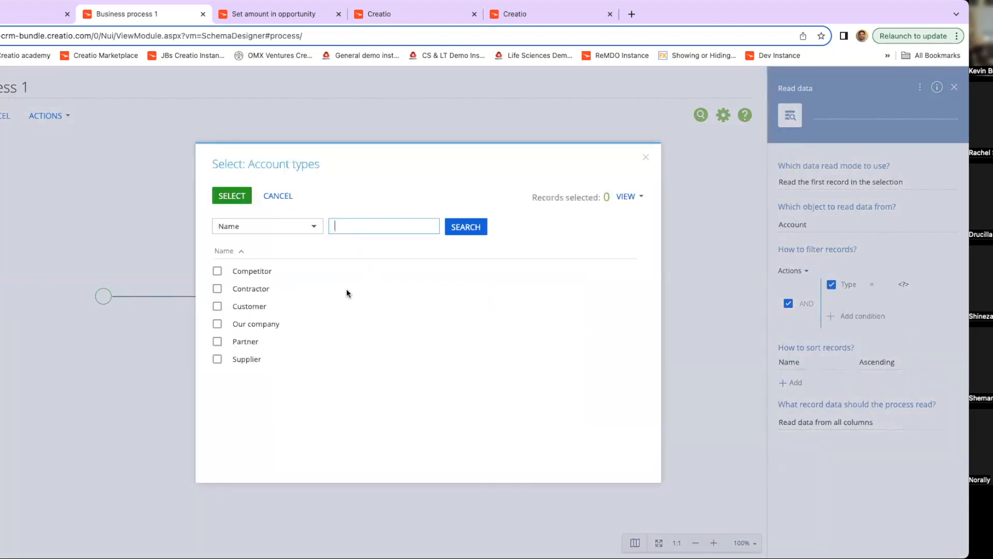
left_click(281, 305)
left_click(231, 195)
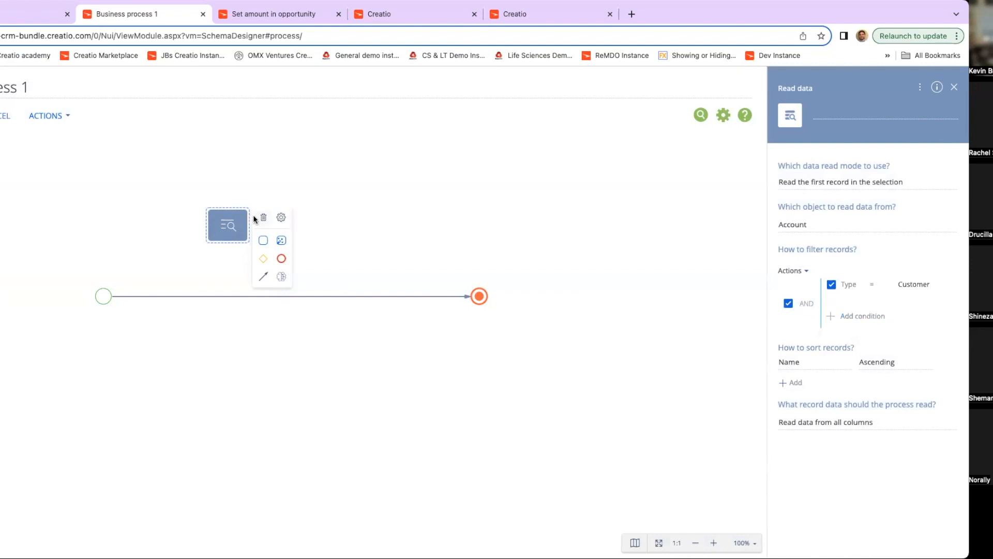
Insert the Read data element into the sequence flow between the Simple start event and the Terminate event.
mouse_move(226, 218)
left_mouse_down()
mouse_move(216, 253)
mouse_move(214, 228)
left_mouse_up()
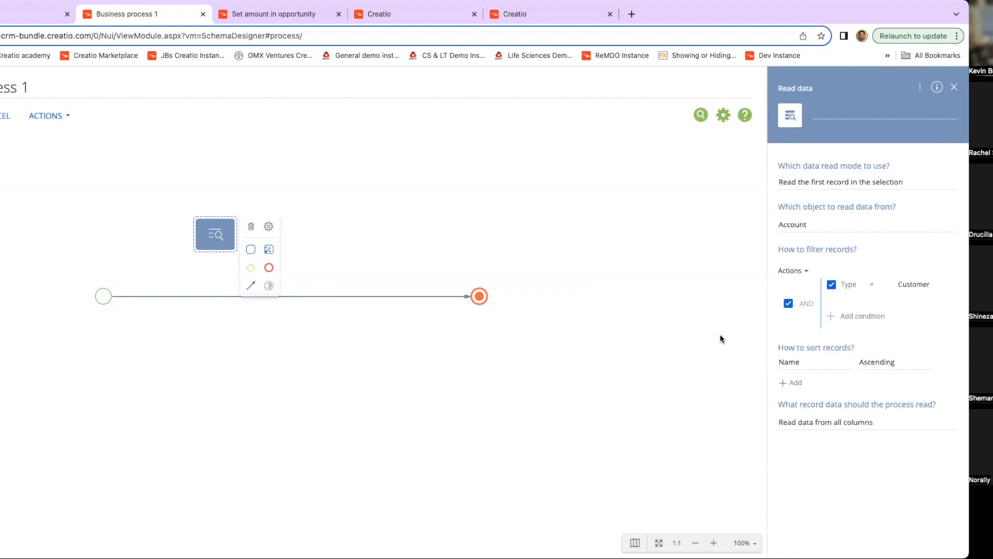
left_click_drag(206, 231, 190, 293)
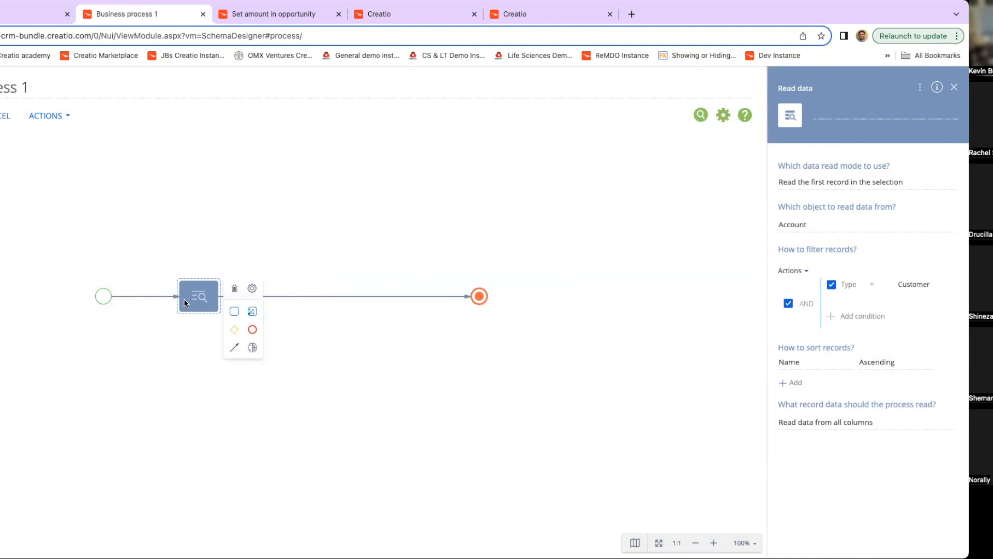
left_click(102, 298)
left_click(206, 299)
left_click(481, 297)
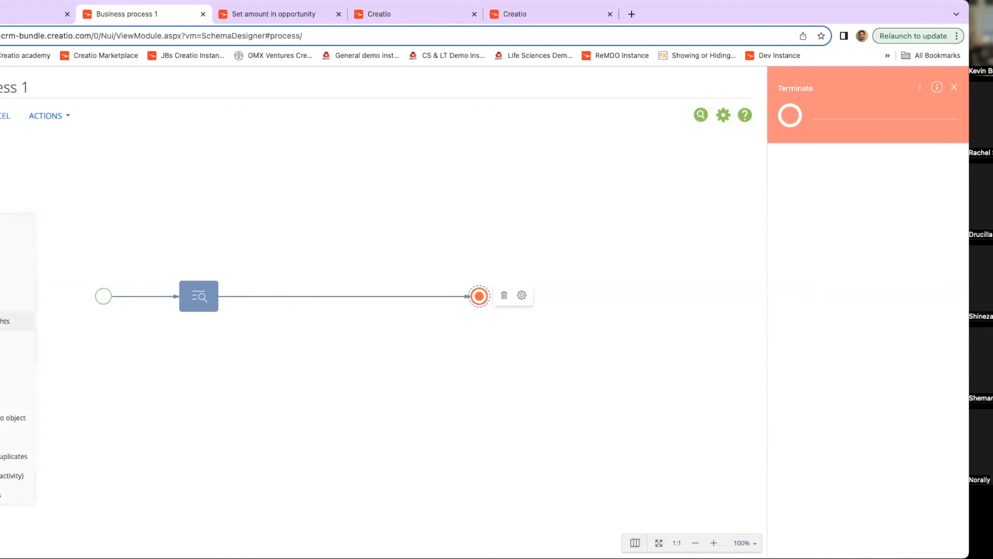
Add a Formula element above the Read data element and check its parameter and formula value fields.
left_click_drag(16, 300, 198, 228)
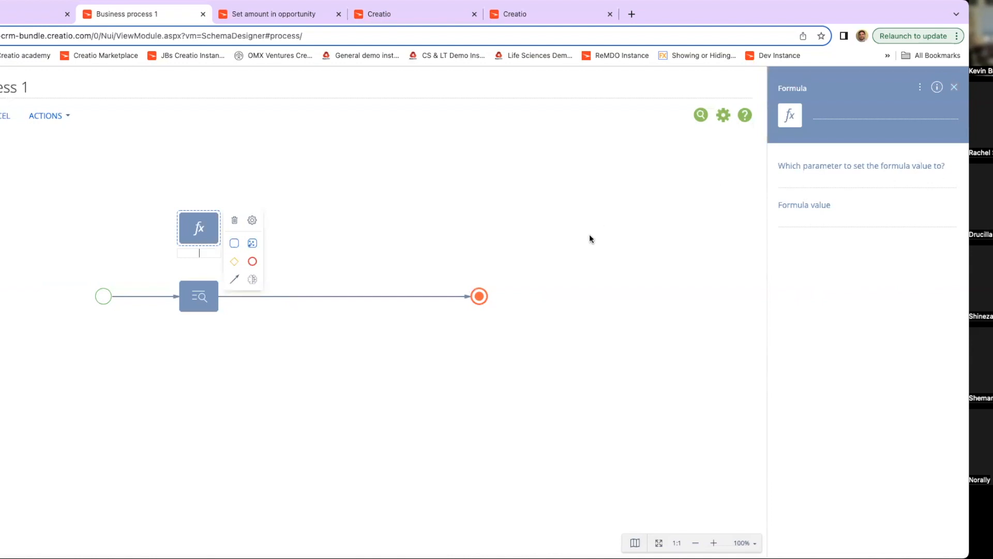
left_click(575, 267)
left_click(213, 216)
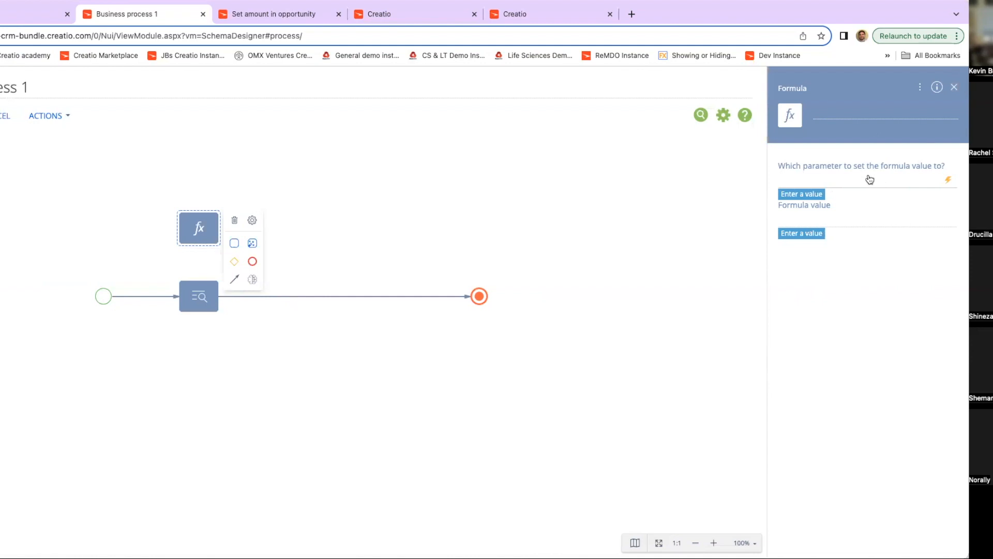
left_click(631, 194)
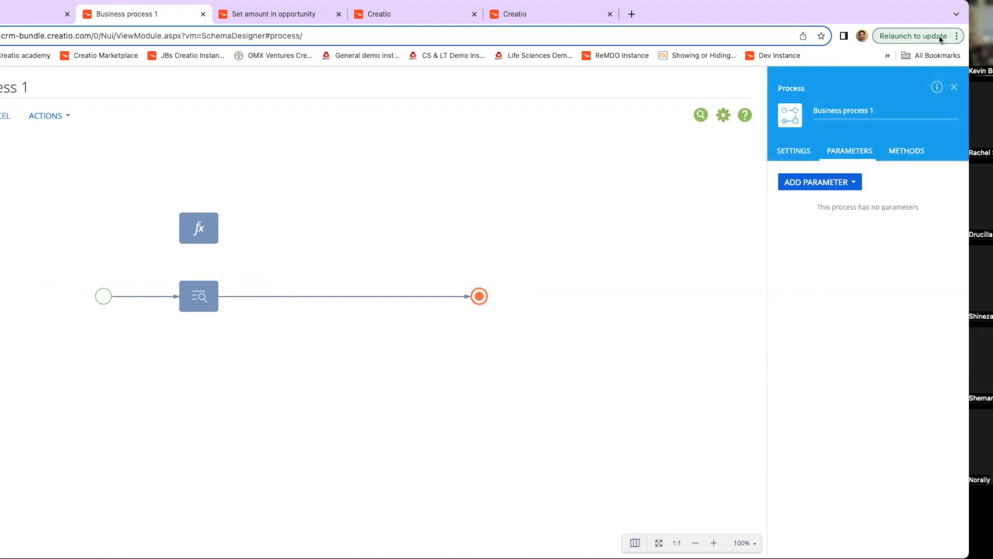
Add and save a Lookup process parameter with the title and code Account, using the Account object as its lookup.
left_click(800, 151)
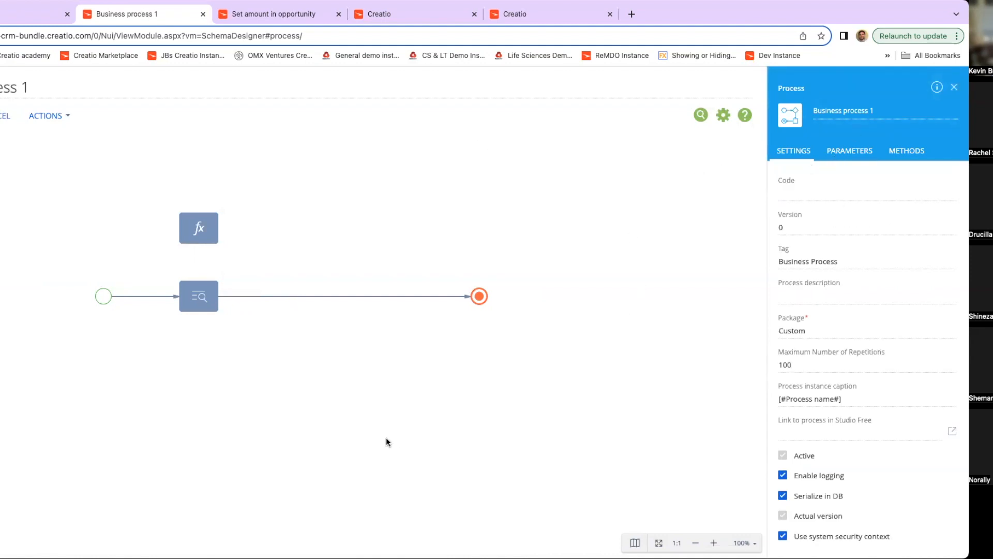
left_click(861, 162)
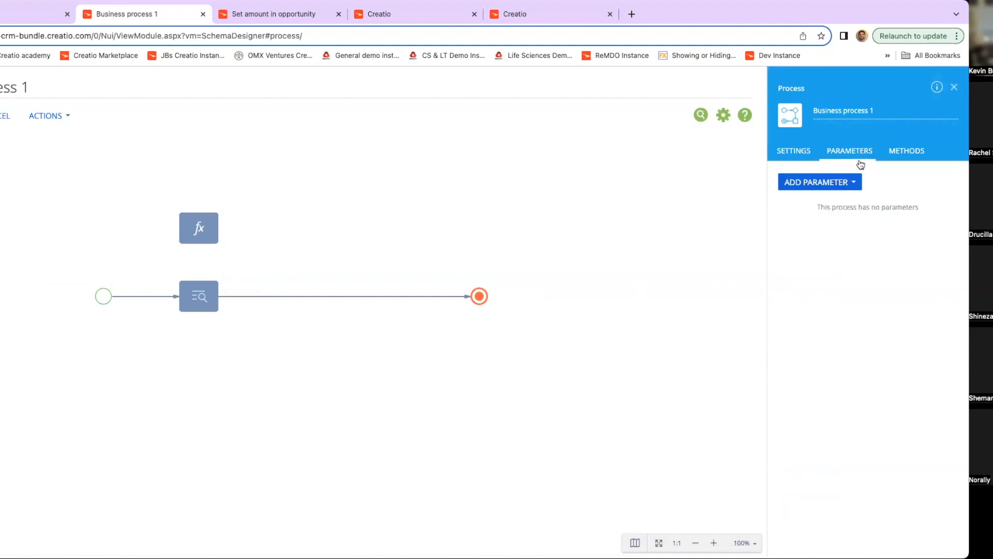
left_click(840, 183)
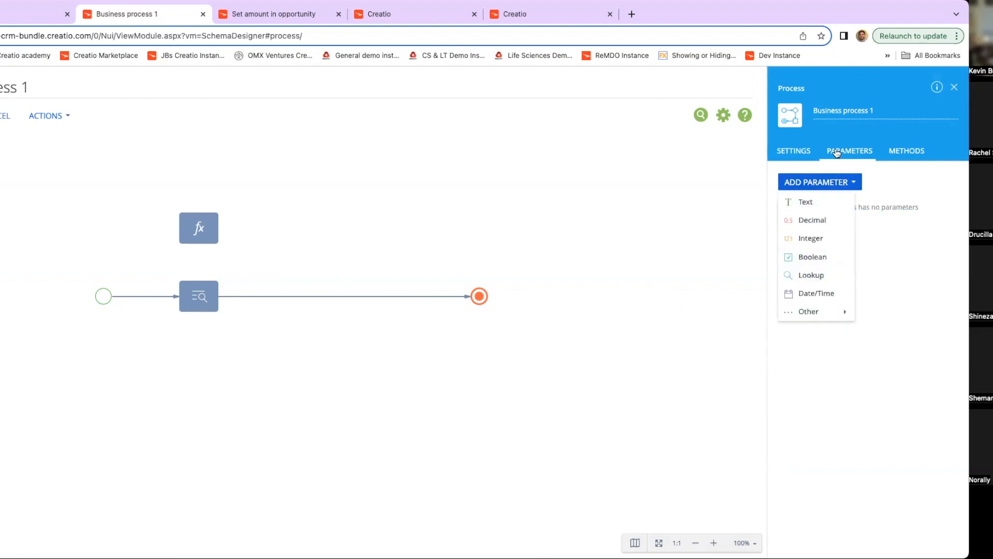
left_click(824, 275)
left_click(892, 231)
type("Account")
double_click(822, 258)
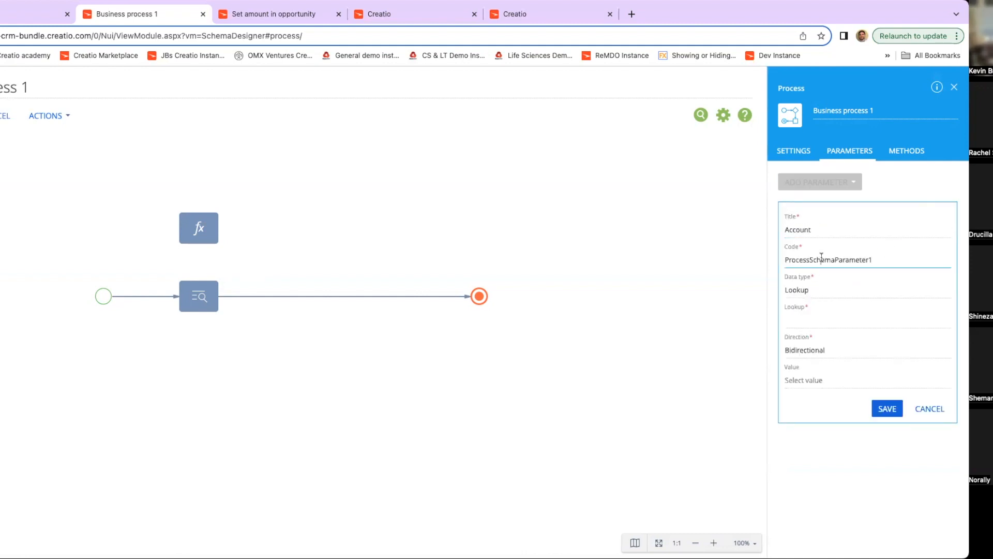
type("Account")
left_click(816, 321)
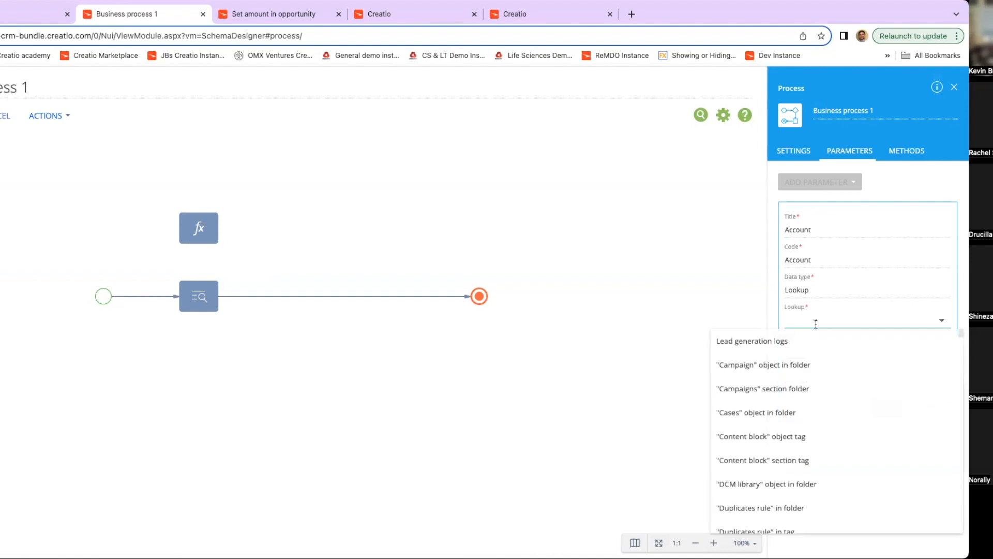
type("Account")
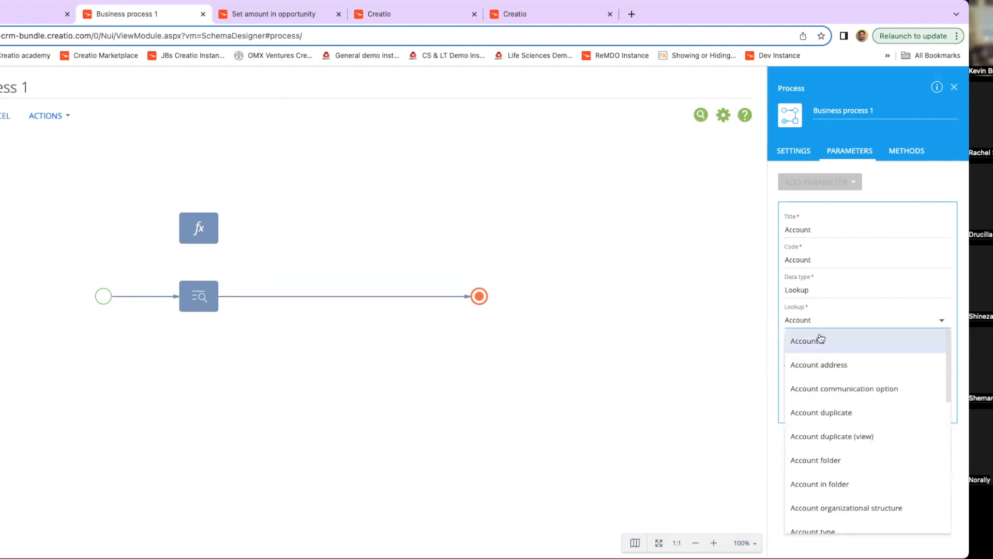
left_click(821, 335)
left_click(886, 408)
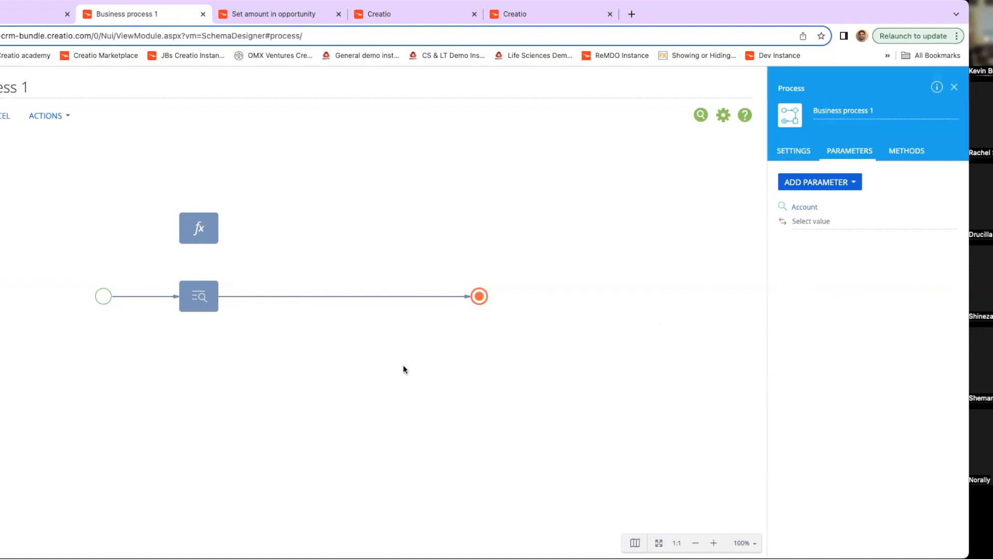
Add a Lookup process parameter with the title Learning material and the code LearningMaterial.
left_click(813, 186)
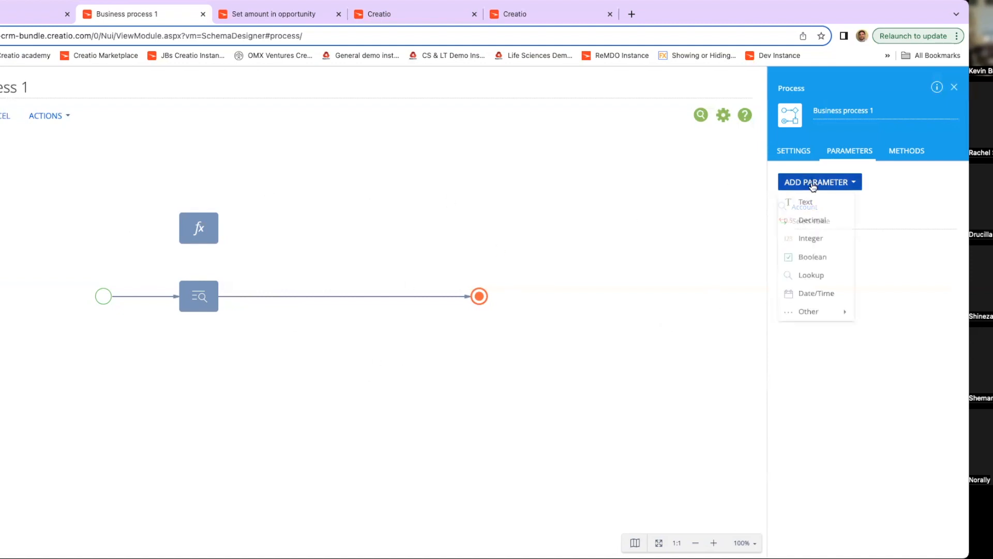
left_click(822, 276)
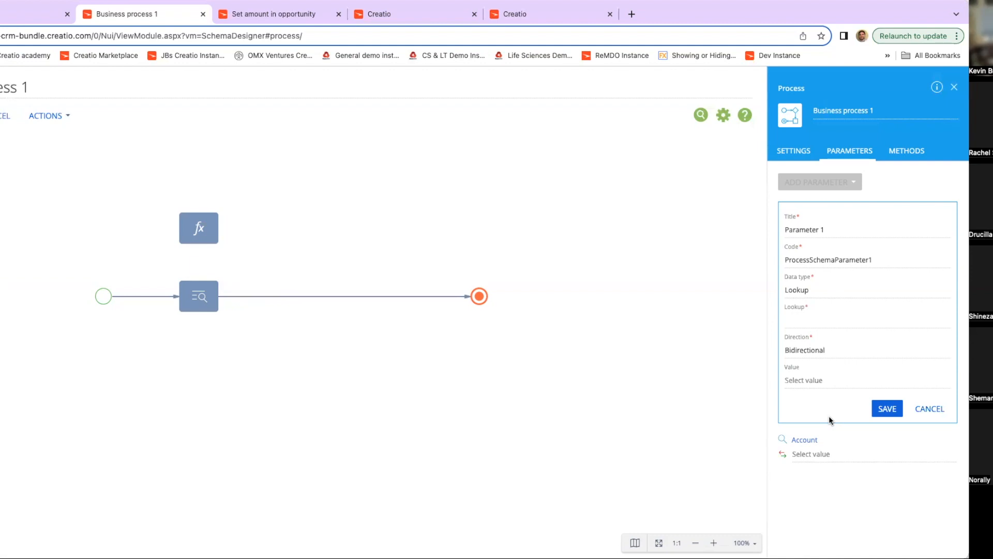
triple_click(856, 231)
type("Learnin")
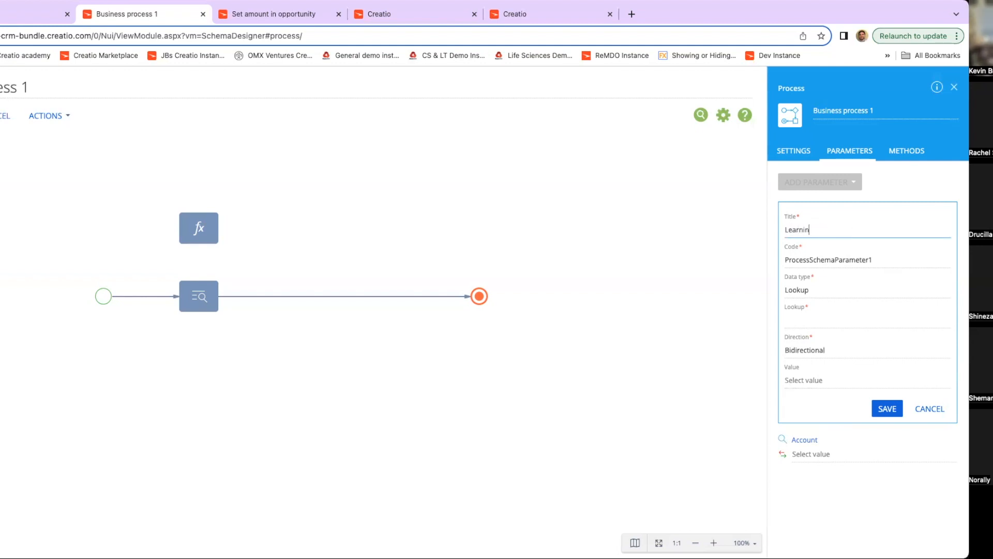
type("g material")
key("Tab")
type("Learning")
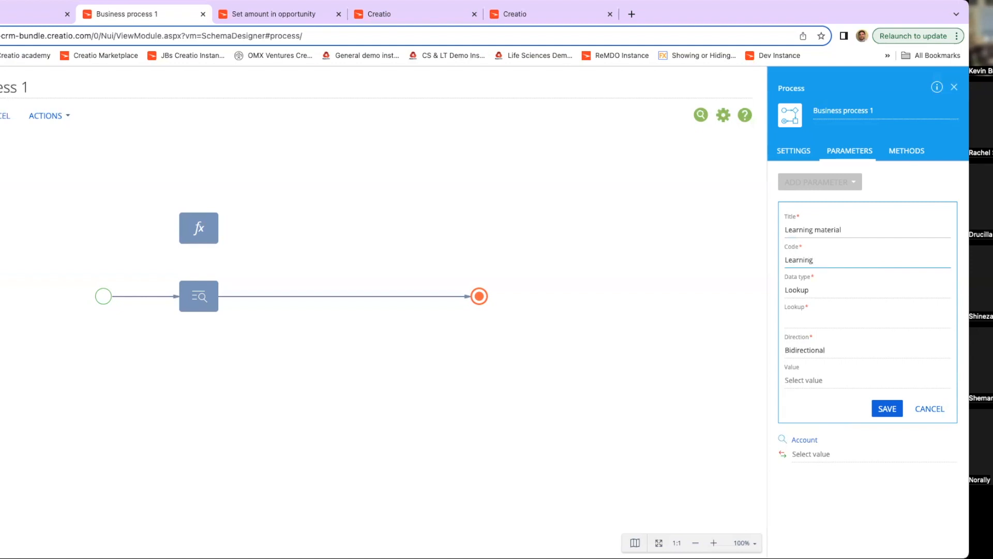
type(" Ma")
key("BackSpace")
key("BackSpace")
type("Material")
Use the Learning material object as the new parameter's lookup and save the parameter.
key("Tab")
key("Tab")
type("Learning")
left_click(861, 341)
left_click(885, 409)
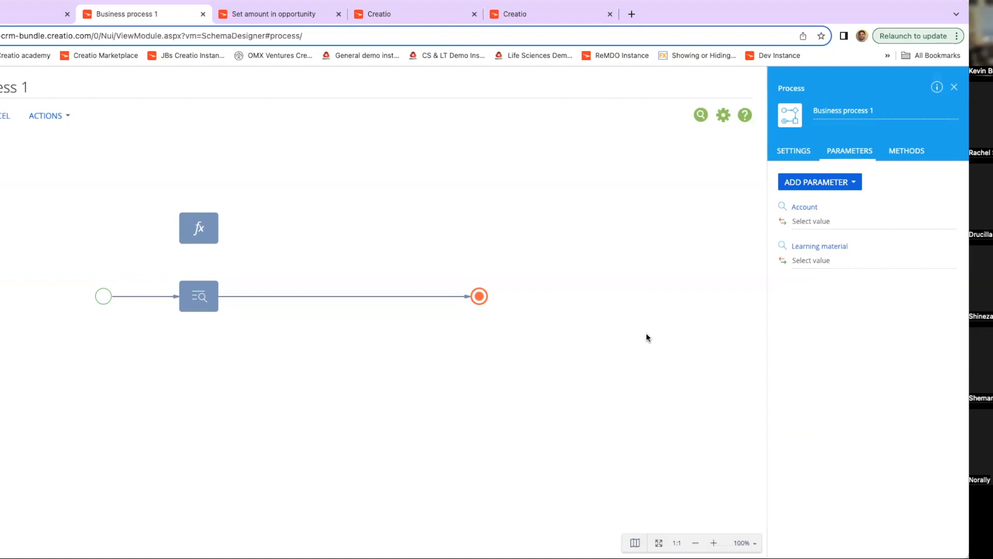
Name the process Send email and delete the Formula element above the Read data element.
triple_click(2, 87)
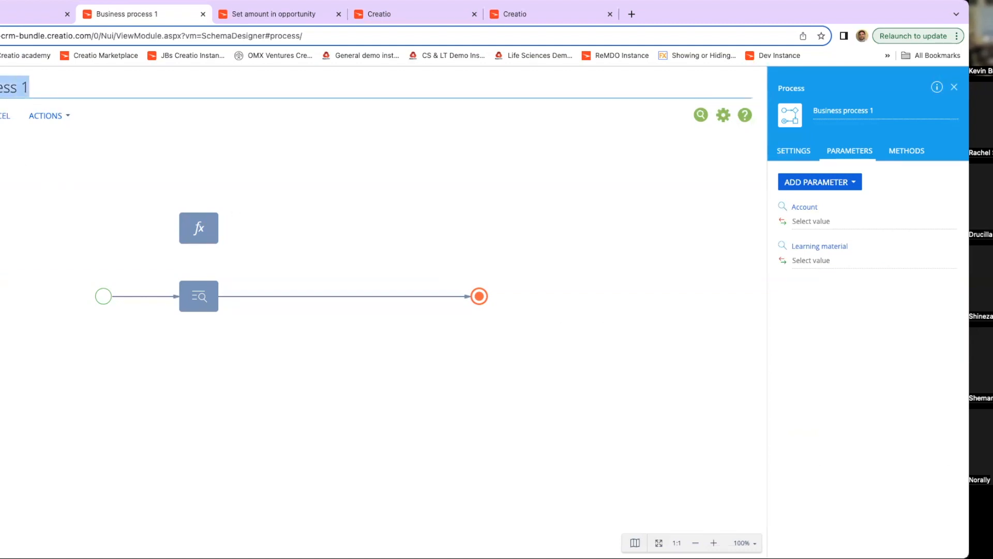
key("BackSpace")
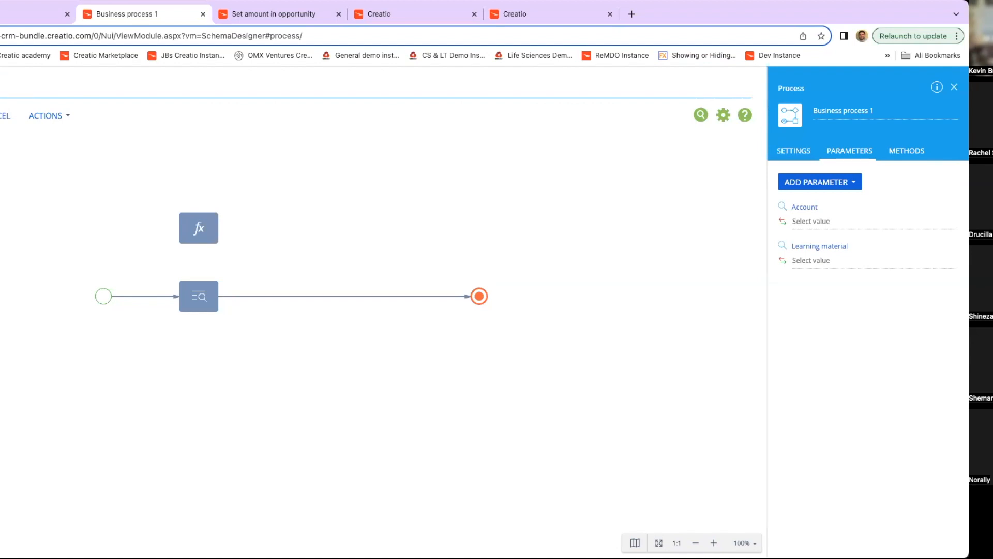
left_click(198, 225)
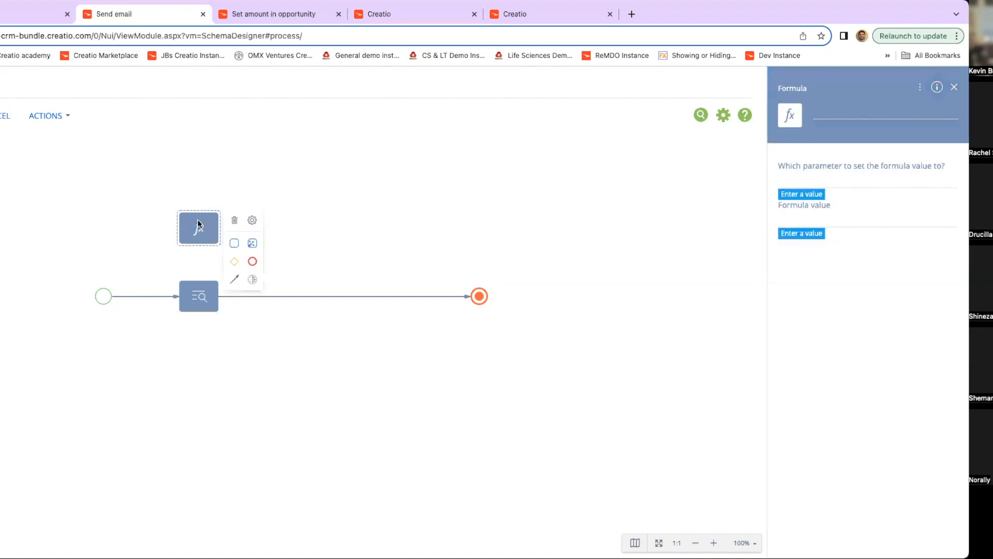
left_click_drag(186, 233, 163, 228)
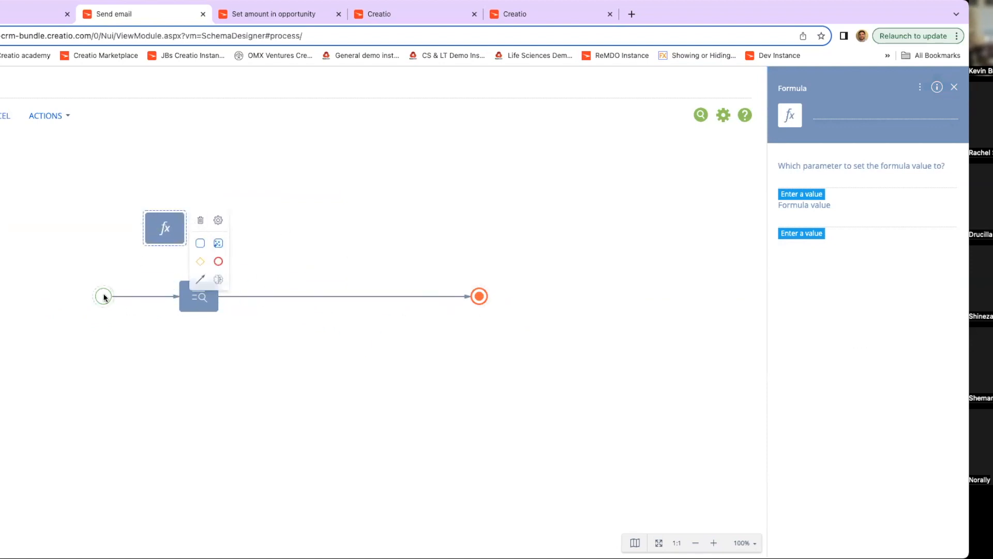
left_click(201, 221)
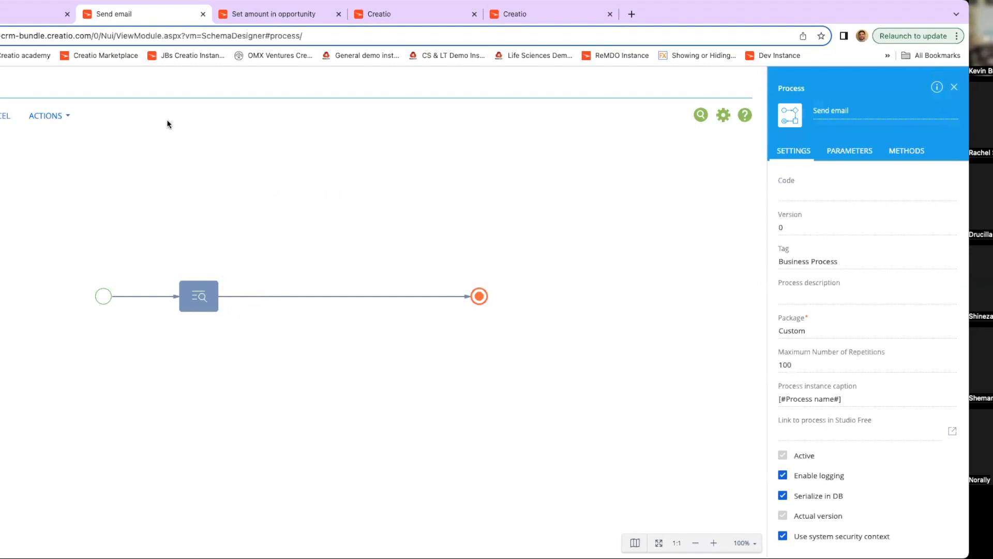
Rename the process to Send material email and save it.
type("mo")
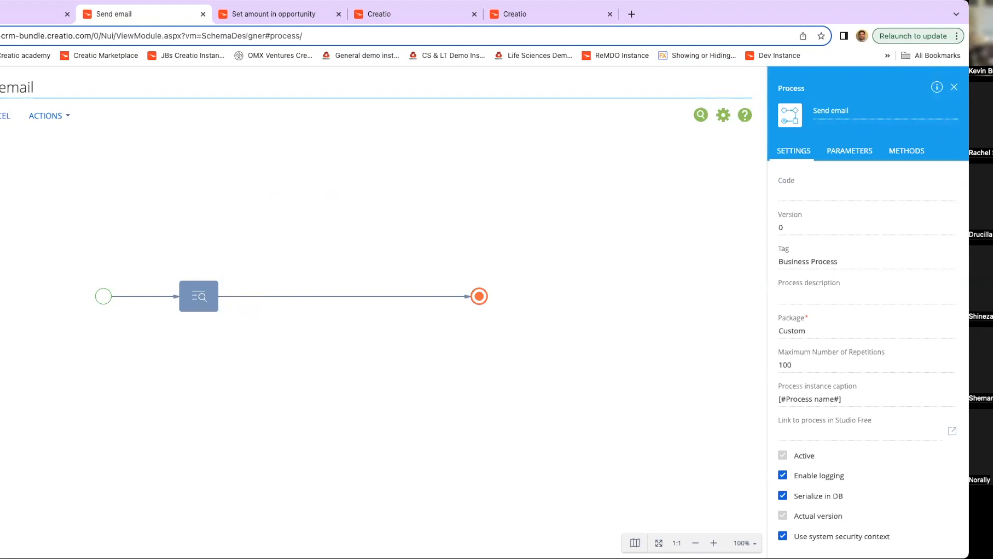
key("Return")
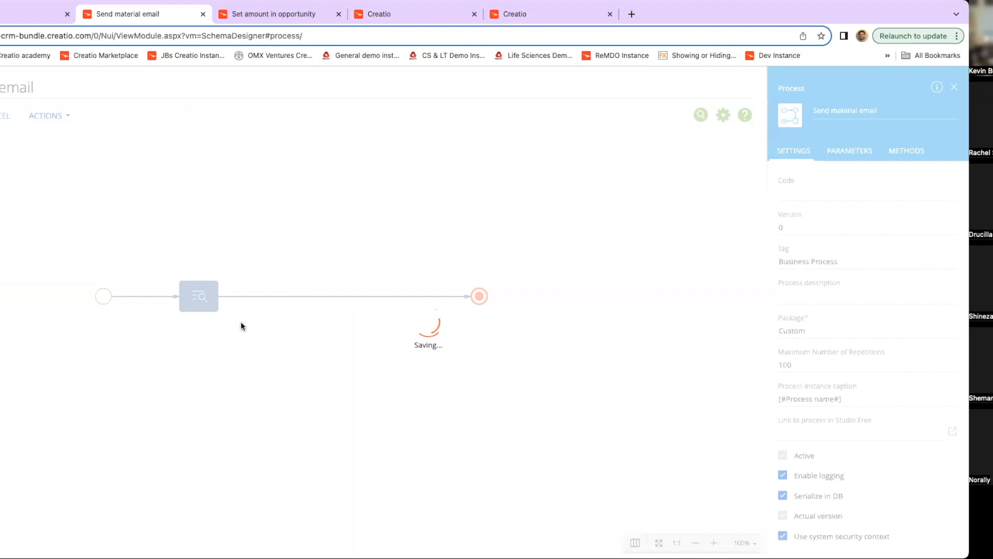
Delete the Read data element and insert a Send email element into the sequence flow between the start and Terminate events.
left_click(212, 294)
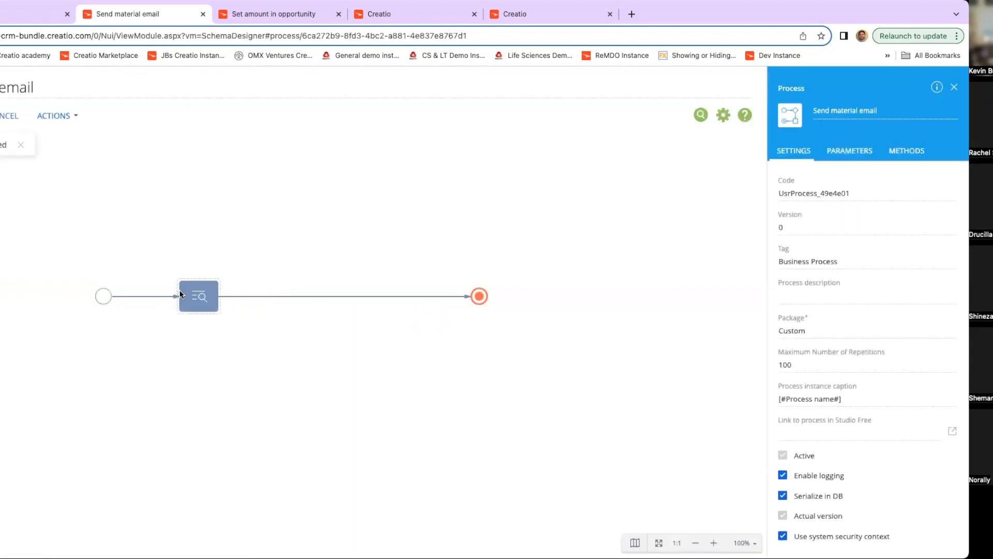
left_click(228, 288)
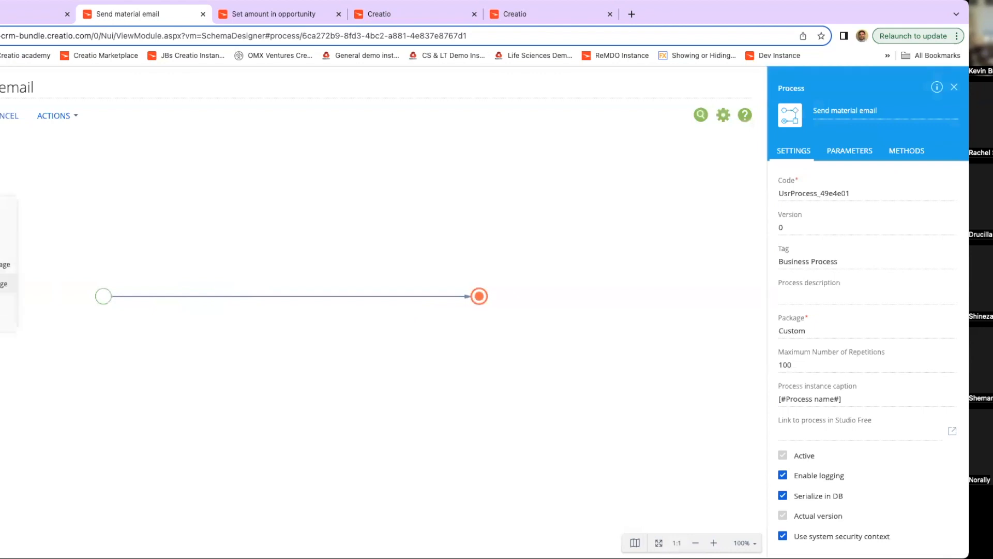
left_click_drag(8, 301, 240, 297)
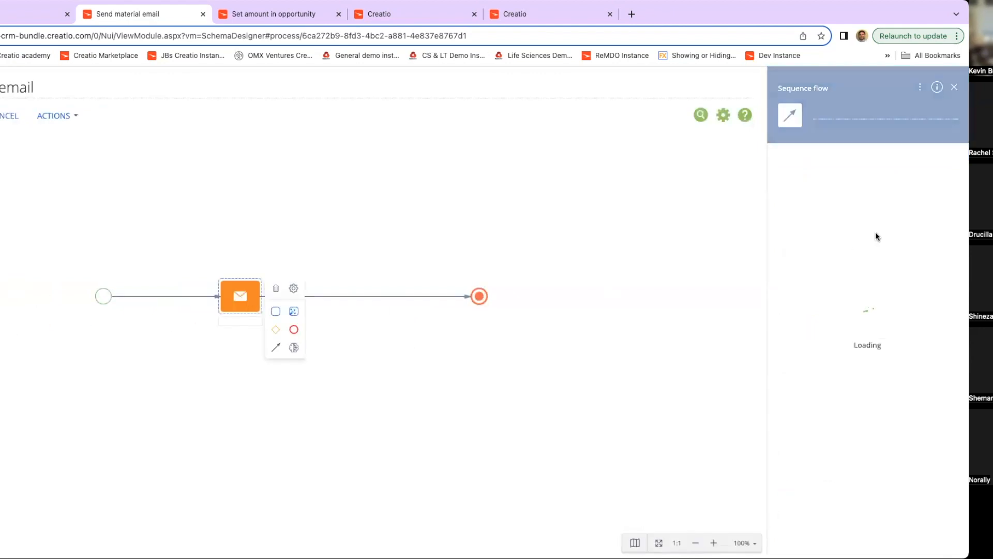
Set the Send email element's recipient to the Current user contact system variable.
left_click(864, 178)
left_click(834, 219)
left_click(949, 230)
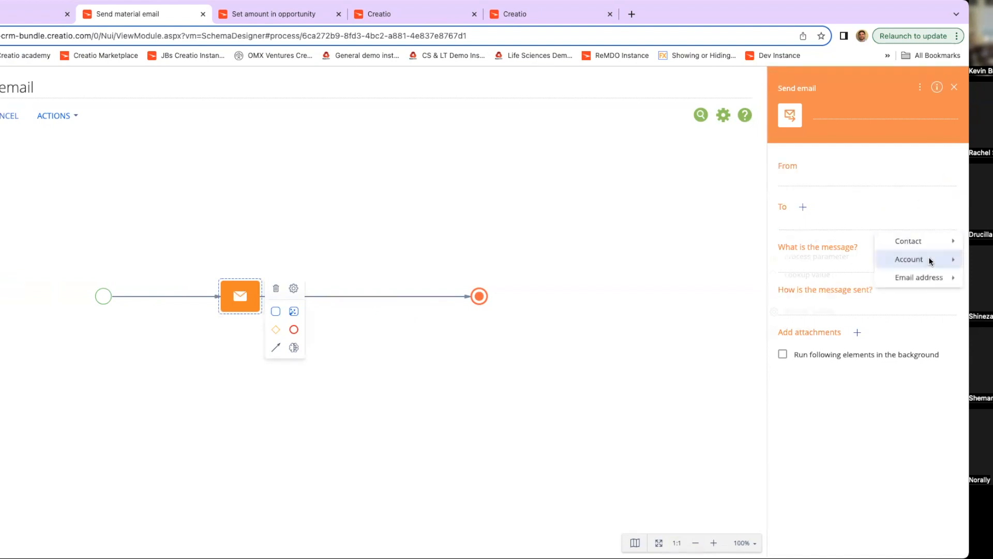
mouse_move(911, 241)
left_click(814, 274)
Set the email content to a template message and choose the Link for password recovery template.
left_click(864, 264)
left_click(809, 285)
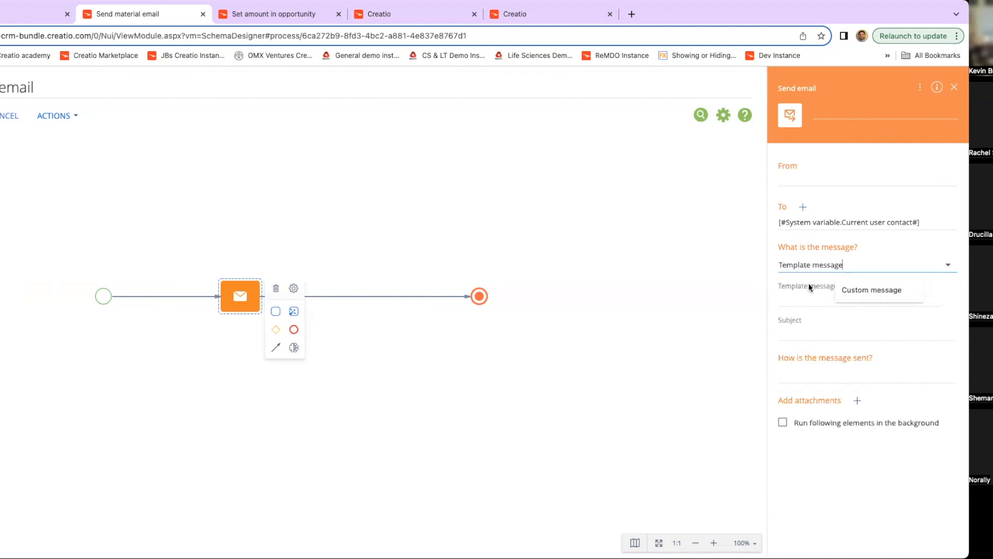
left_click(824, 298)
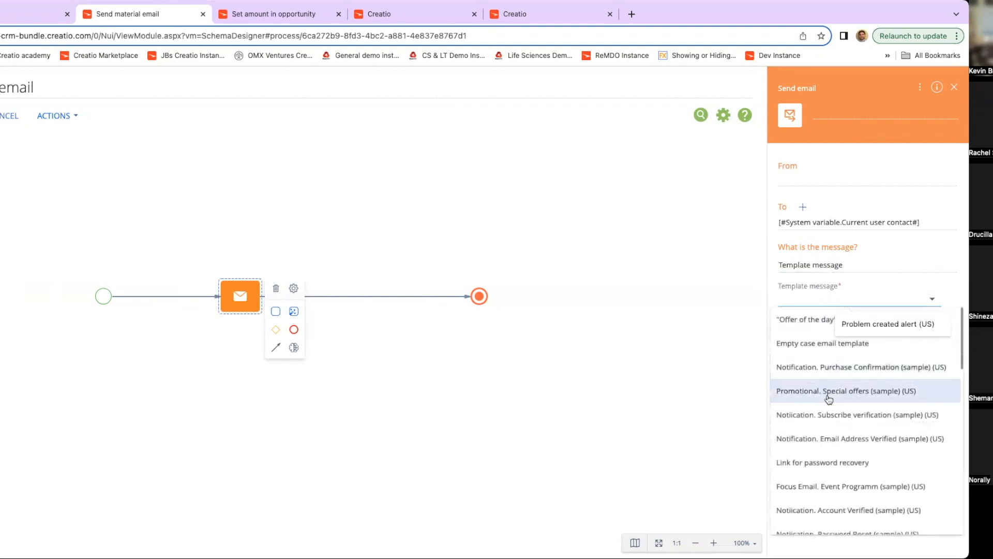
type("bs")
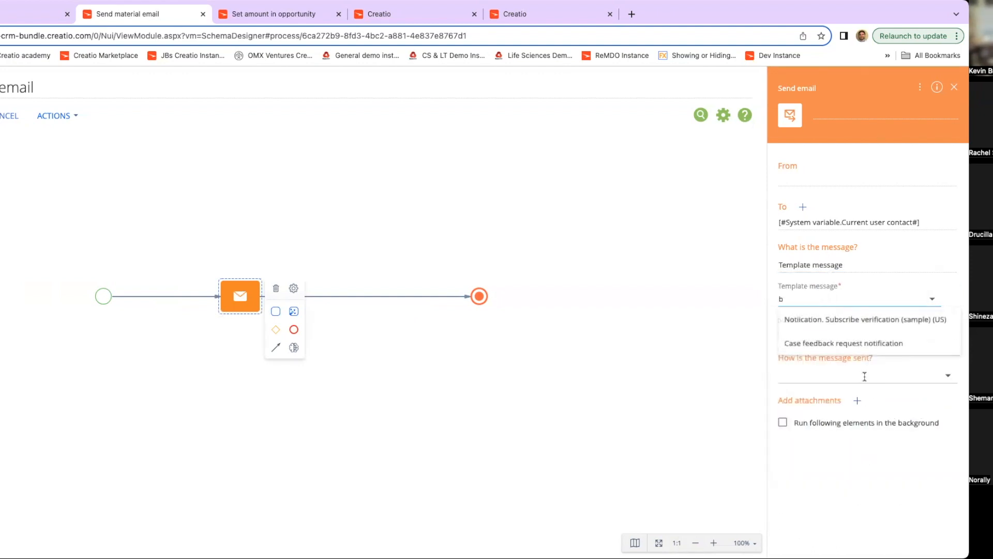
key("BackSpace")
key("BackSpace")
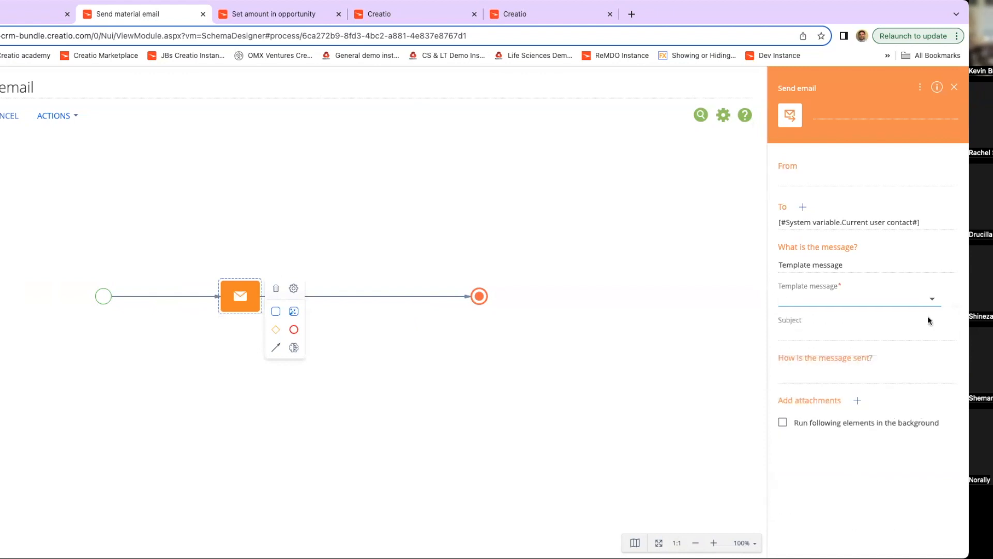
left_click(898, 300)
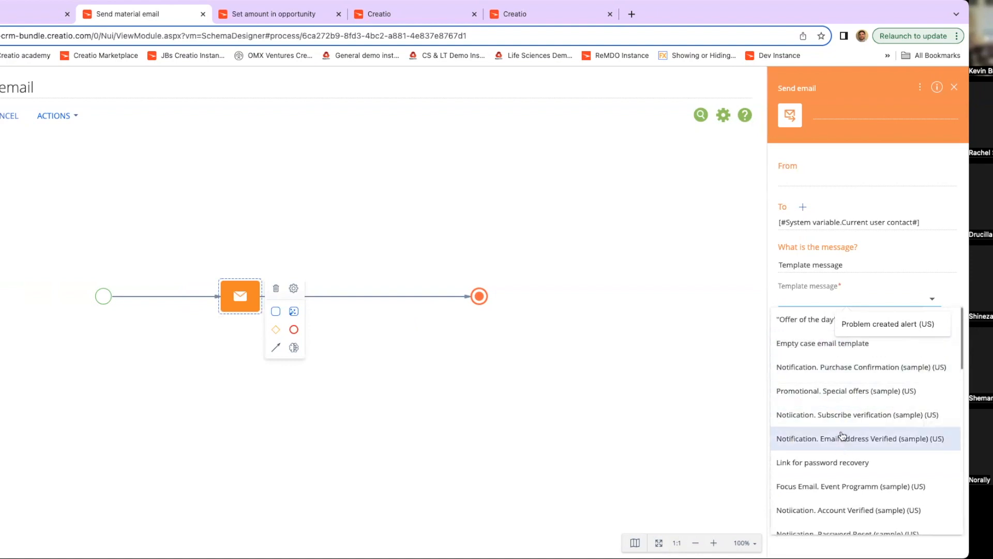
left_click(829, 464)
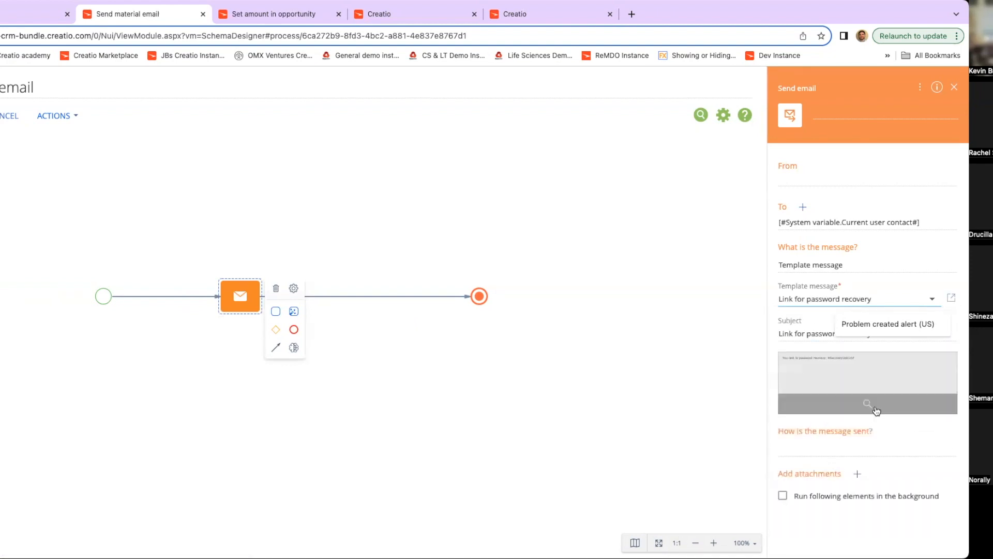
Set the message sending option to Send email manually and save the process.
left_click(846, 447)
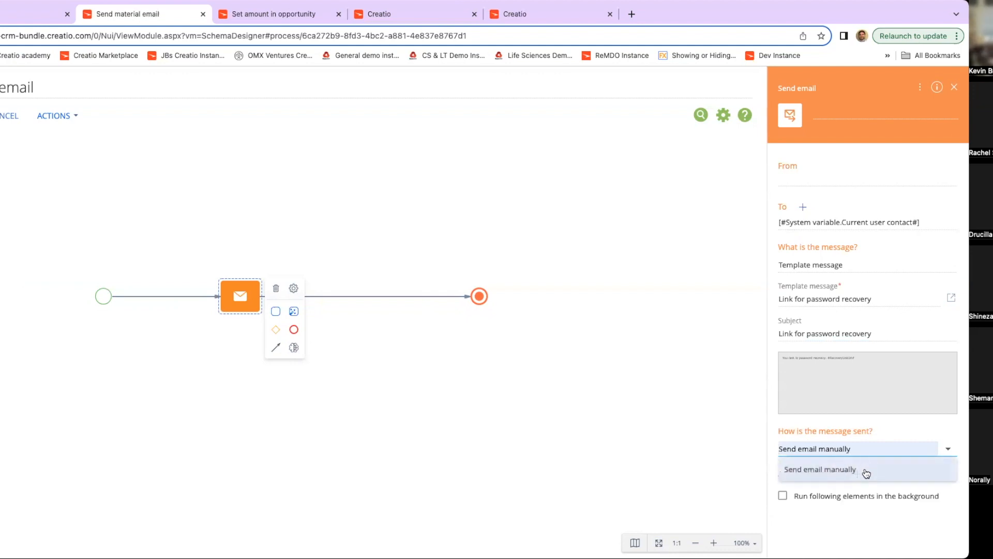
left_click(866, 473)
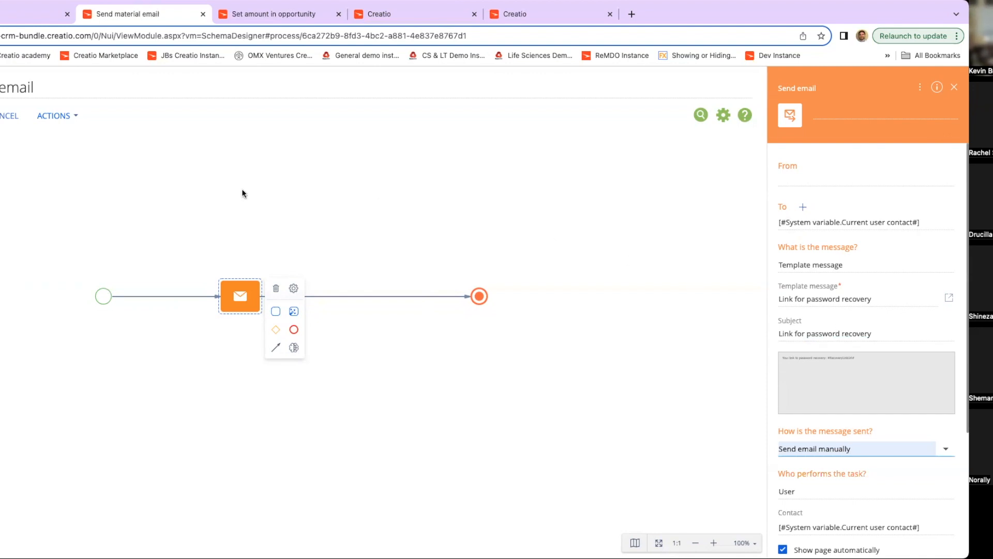
left_click(0, 116)
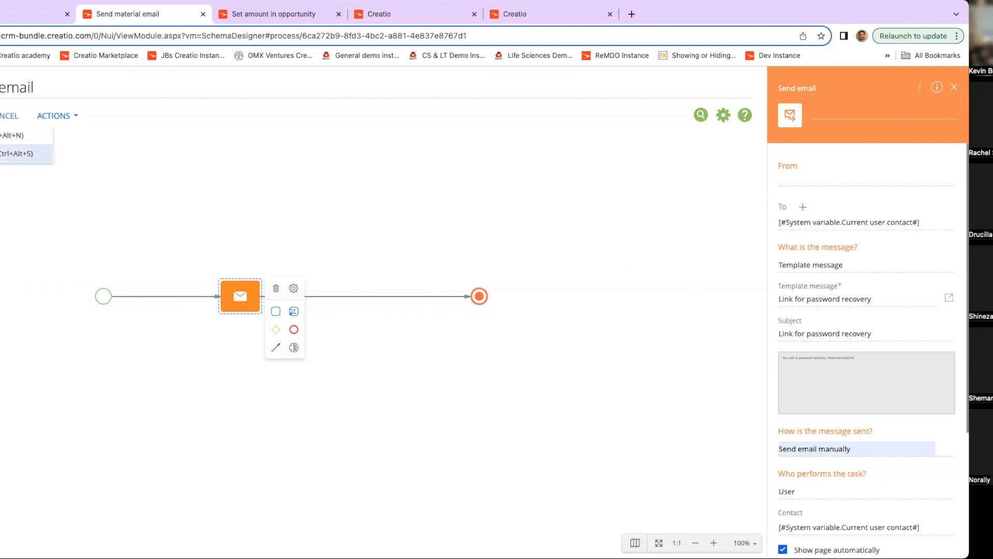
left_click(10, 153)
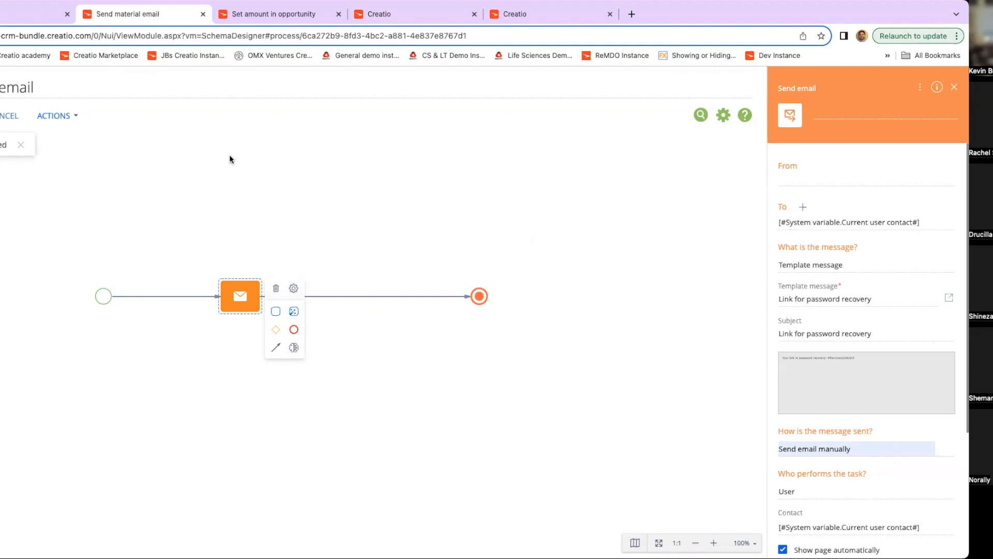
Open the Example material record in the Learning material section and open its form page in the page designer.
left_click(14, 16)
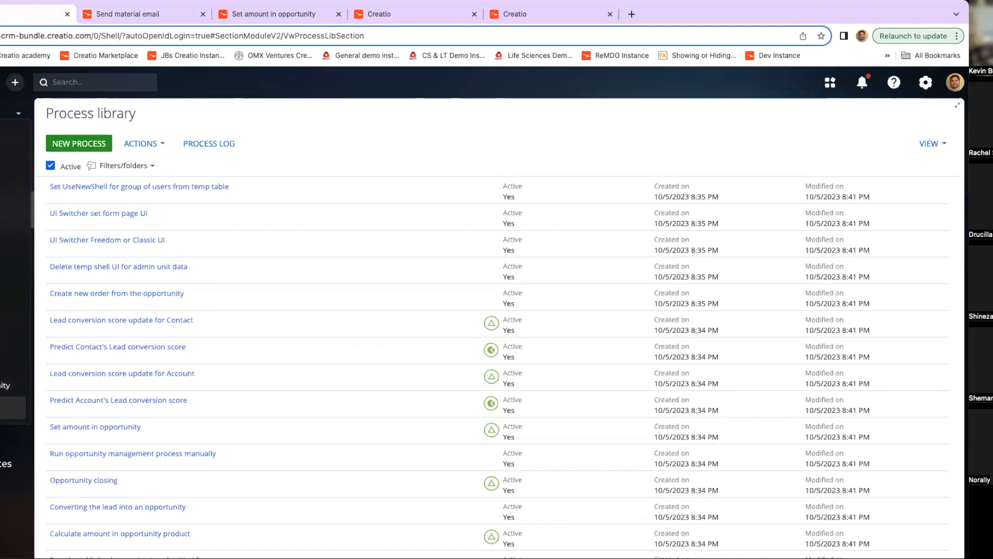
left_click(10, 408)
left_click(4, 282)
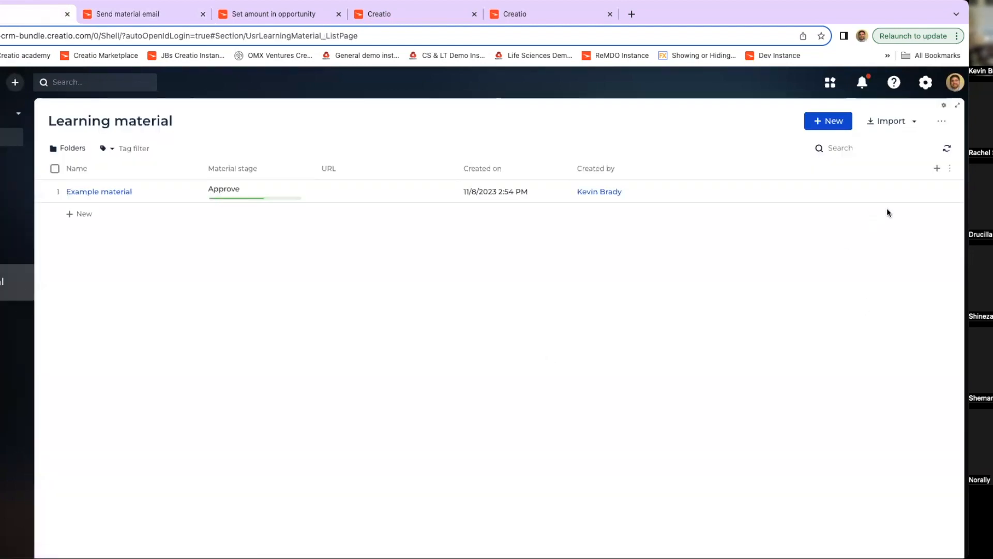
left_click(94, 196)
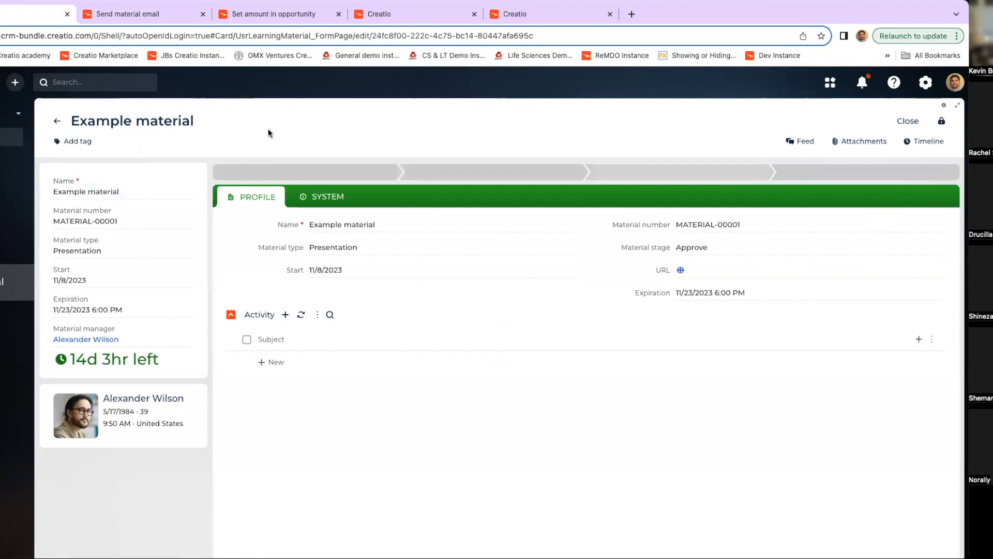
left_click(943, 107)
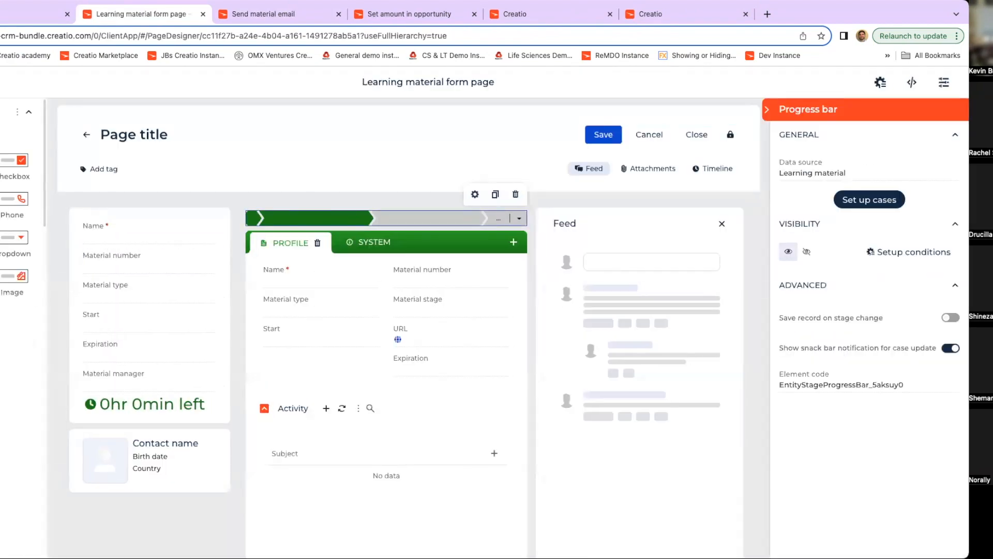
Add a button beside Add tag on the Learning material form page and title it Send email.
scroll(16, 310, "down", 3)
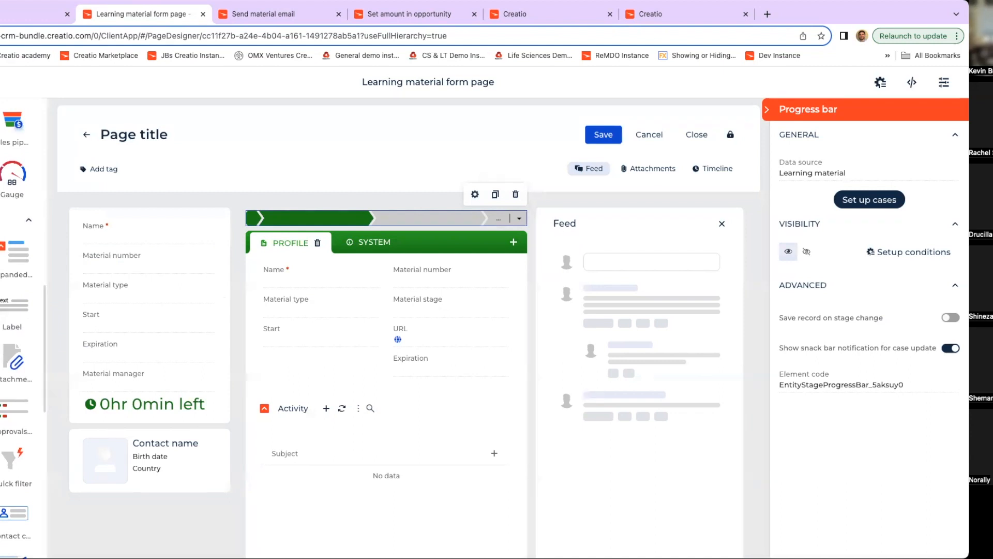
left_click_drag(197, 182, 132, 178)
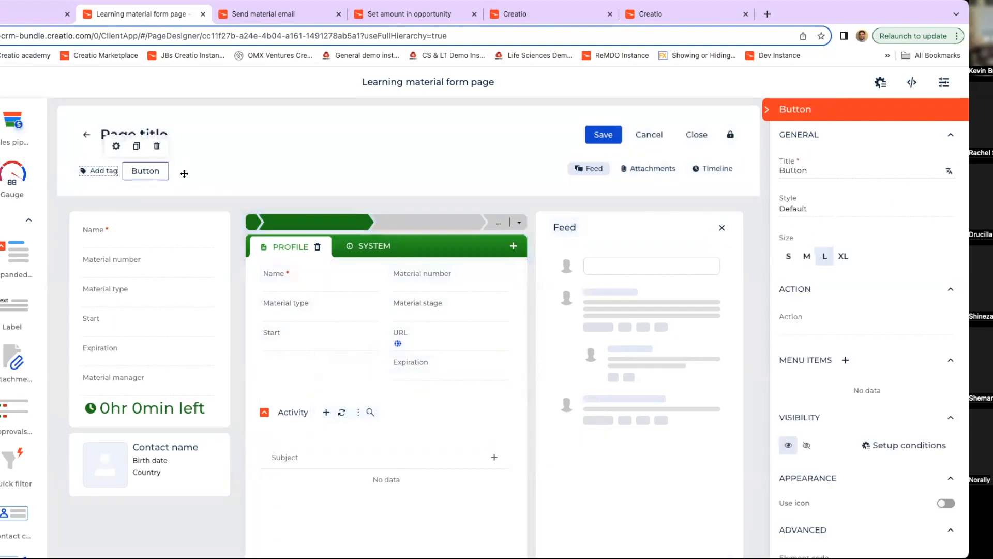
left_click(873, 326)
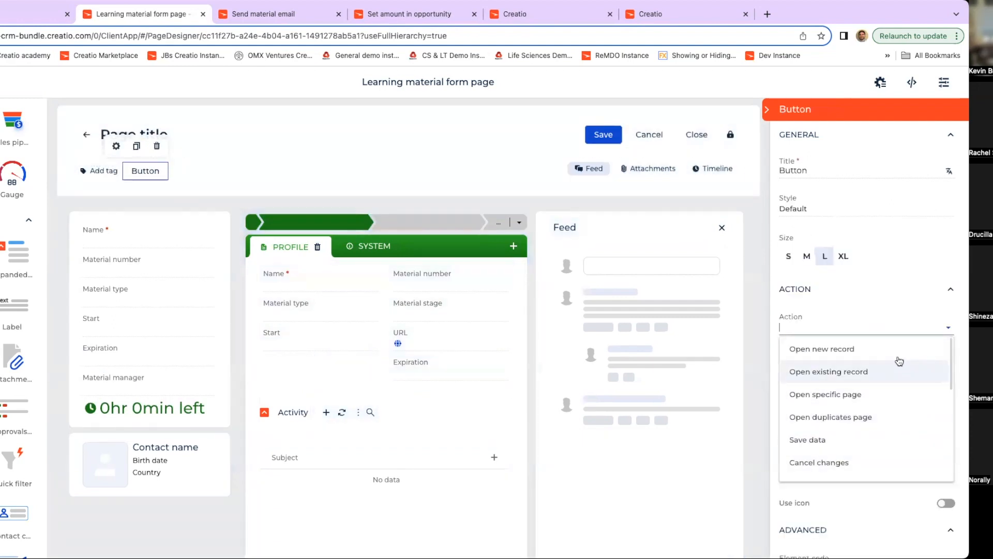
left_click(868, 315)
double_click(847, 172)
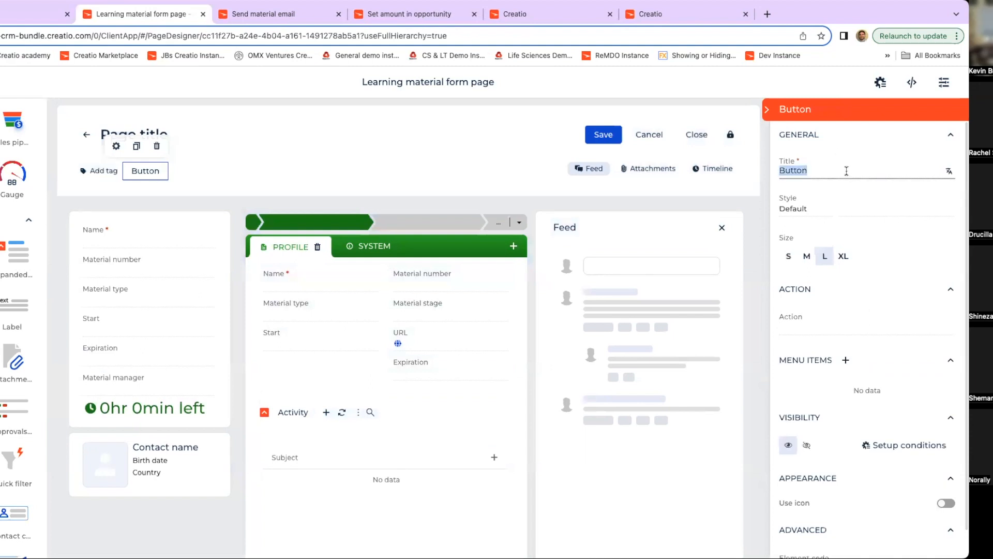
type("Send email")
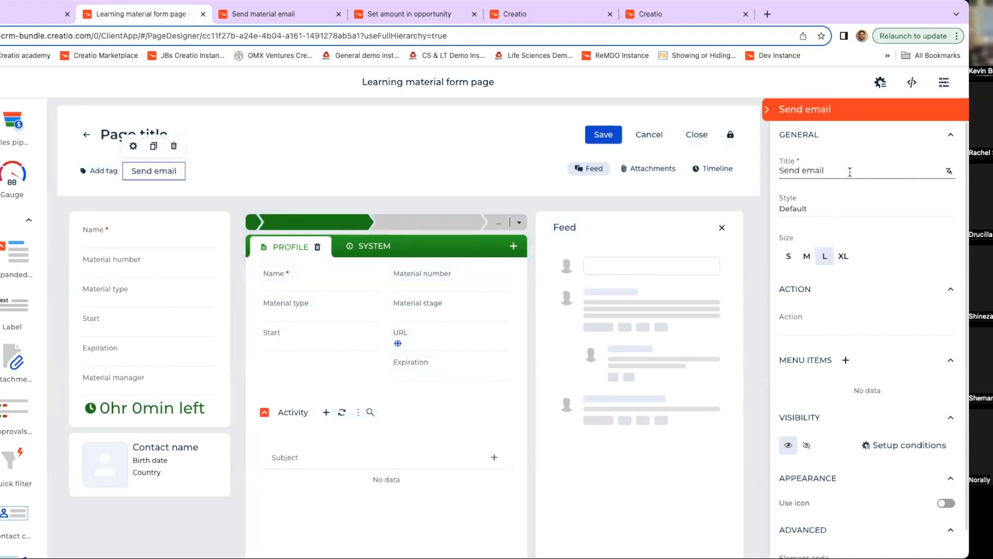
Try the available styles on the Send email button, ending with Primary style and size L.
left_click(890, 205)
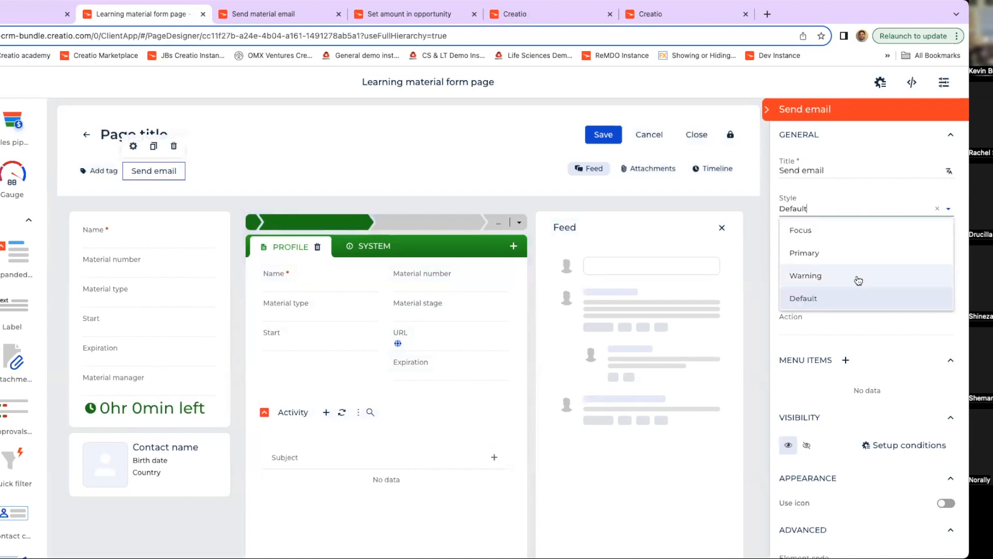
left_click(845, 253)
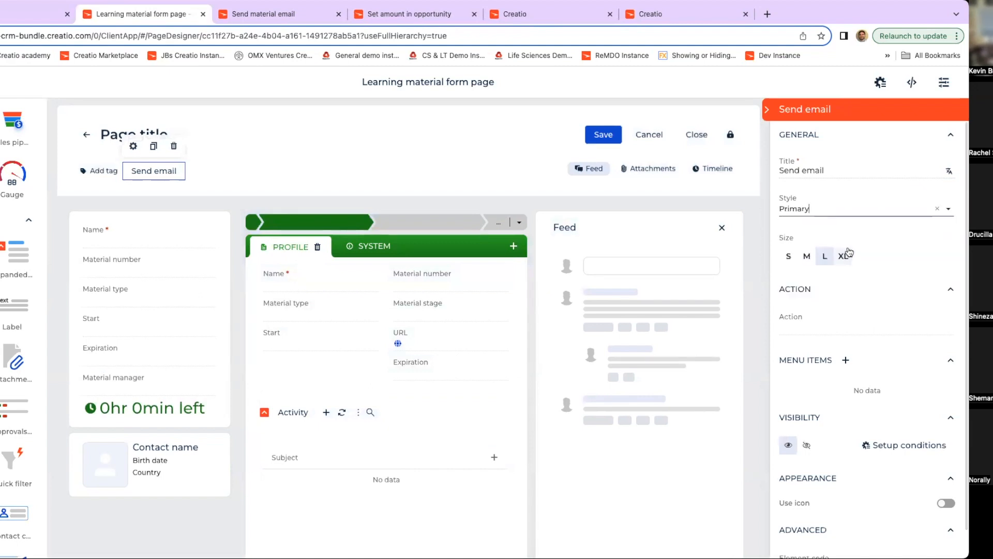
left_click(875, 208)
left_click(862, 232)
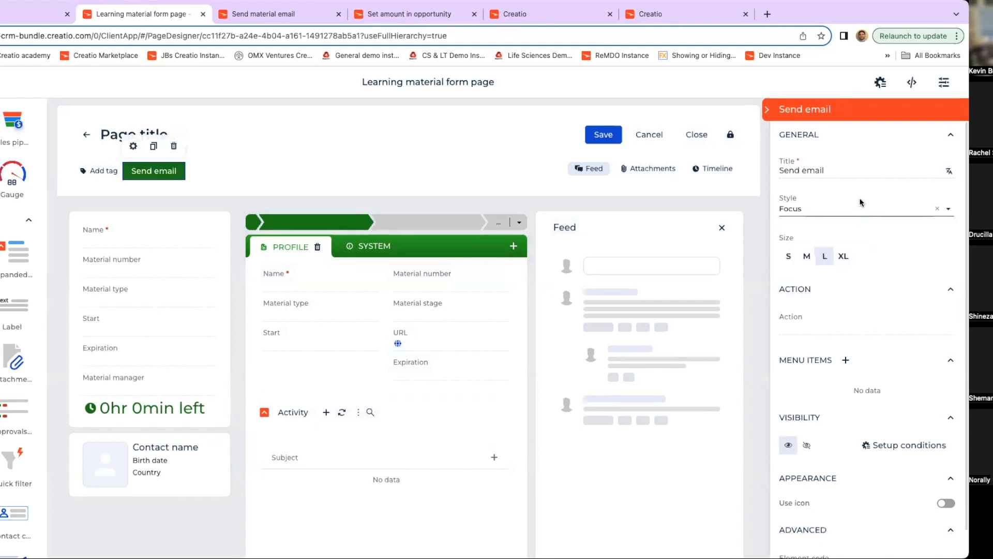
left_click(857, 209)
left_click(858, 275)
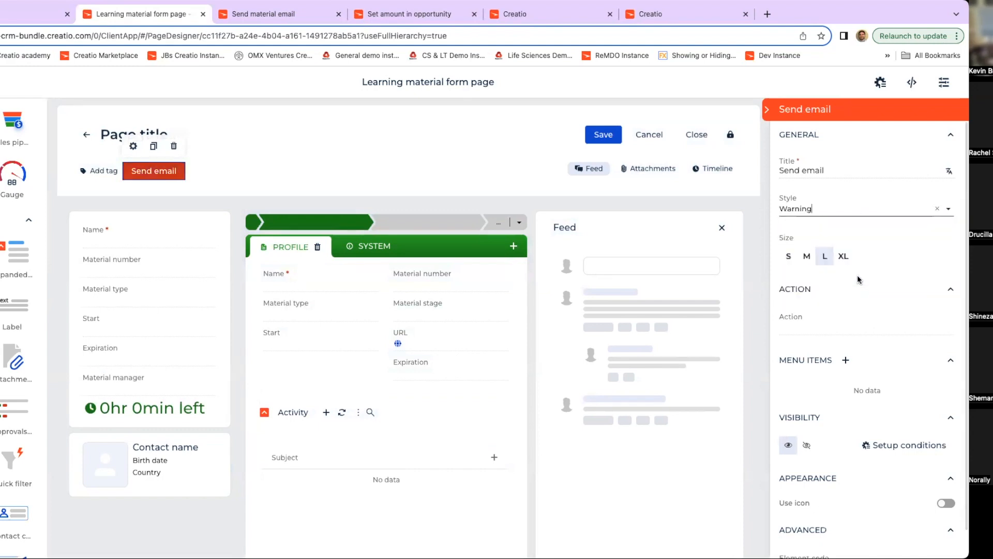
left_click(856, 210)
left_click(855, 256)
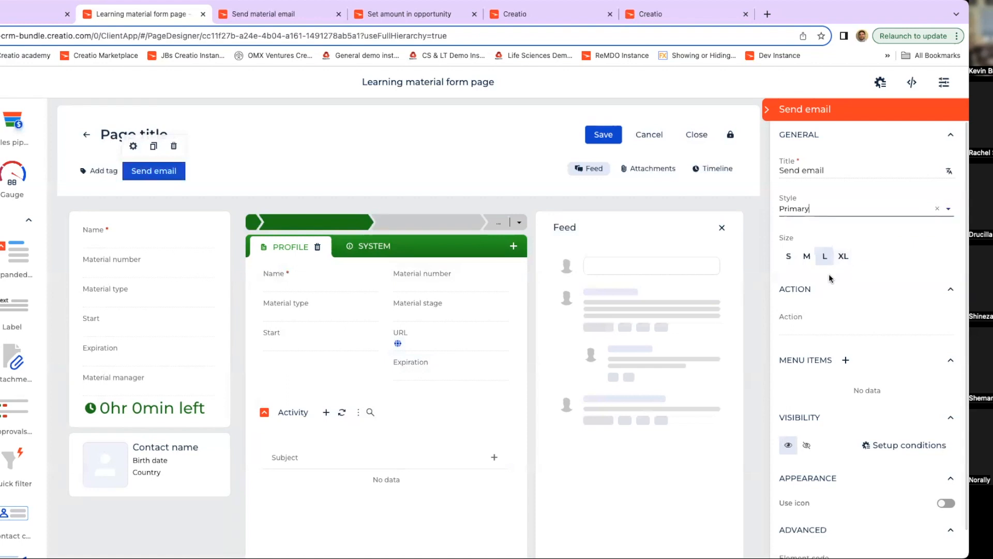
left_click(842, 257)
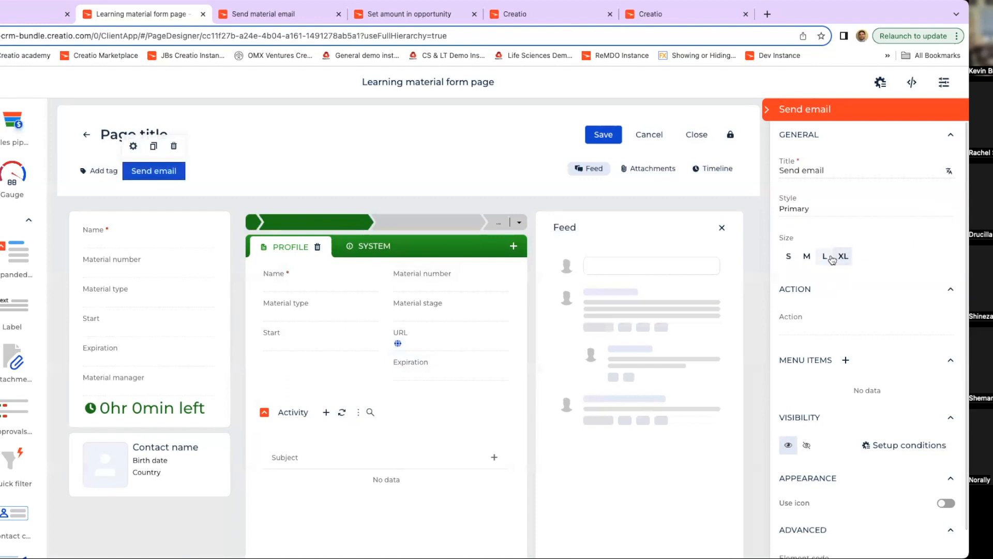
left_click(825, 257)
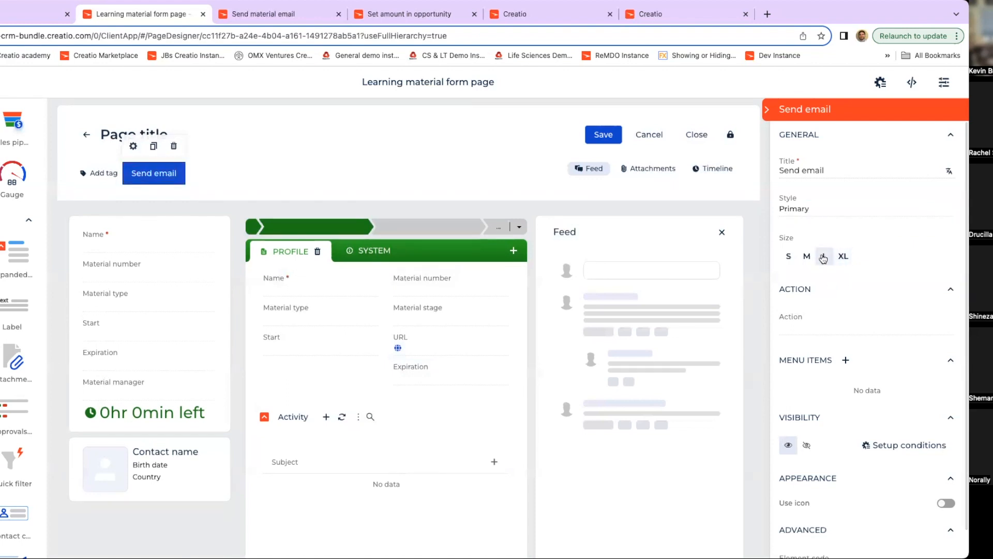
Set the Send email button's action to Run process and choose the Send material email process.
left_click(850, 325)
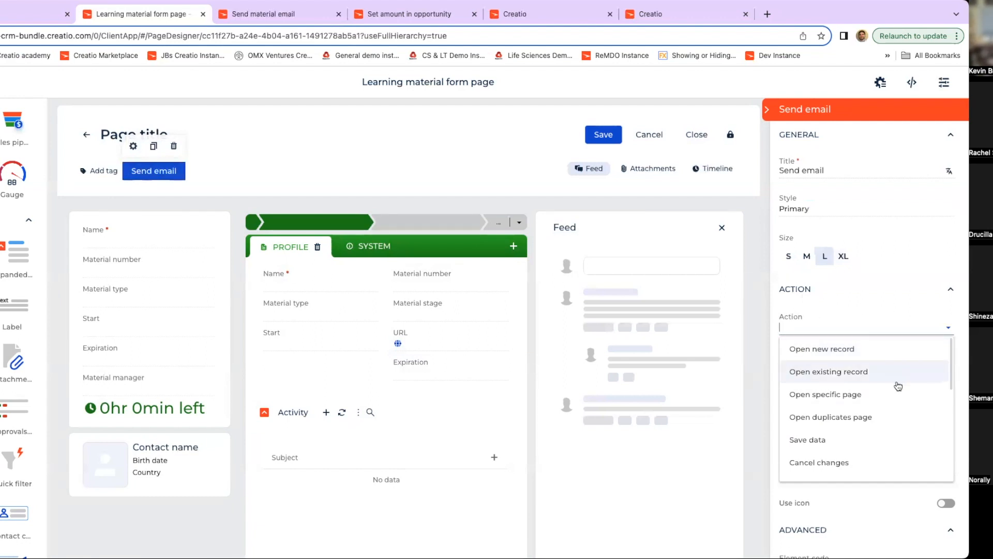
scroll(898, 387, "down", 3)
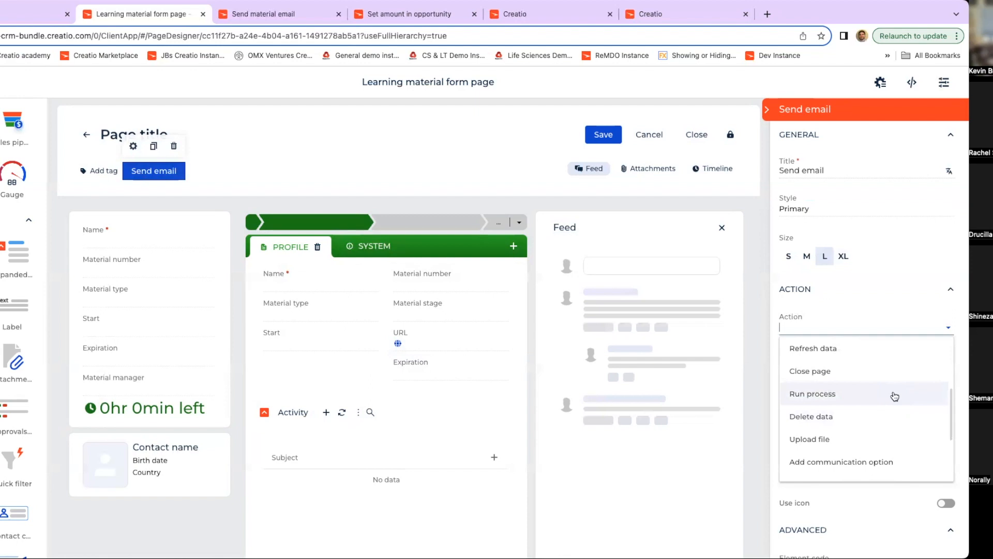
left_click(868, 398)
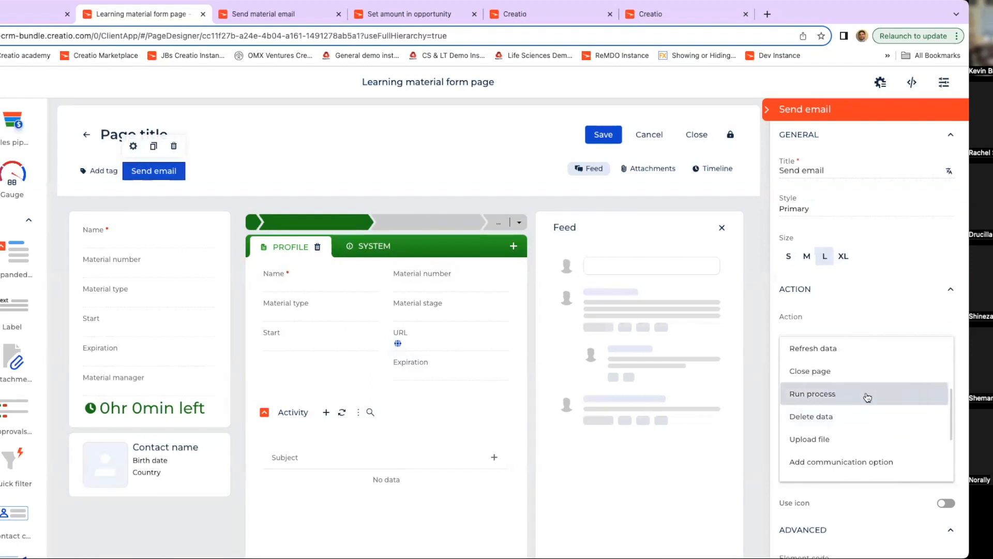
left_click(880, 365)
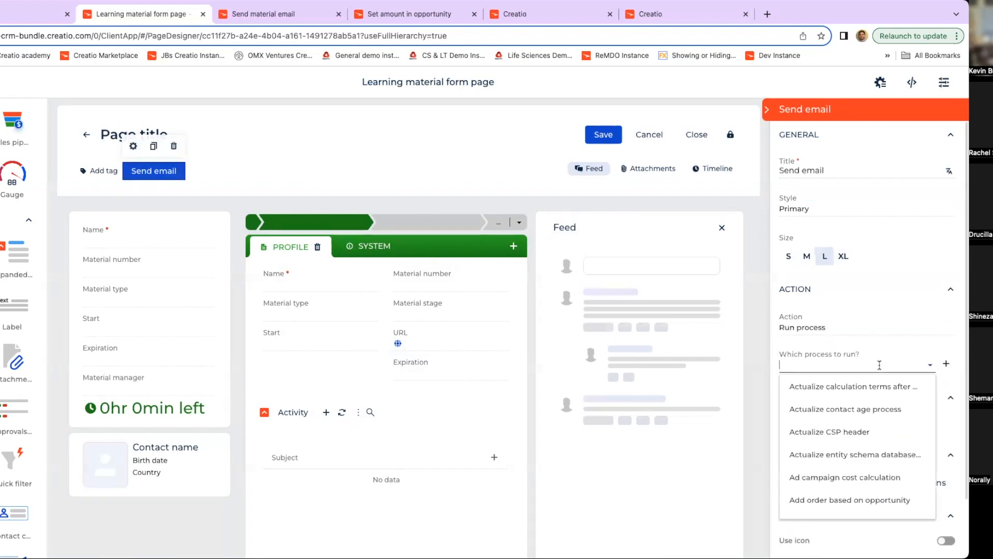
type("send m")
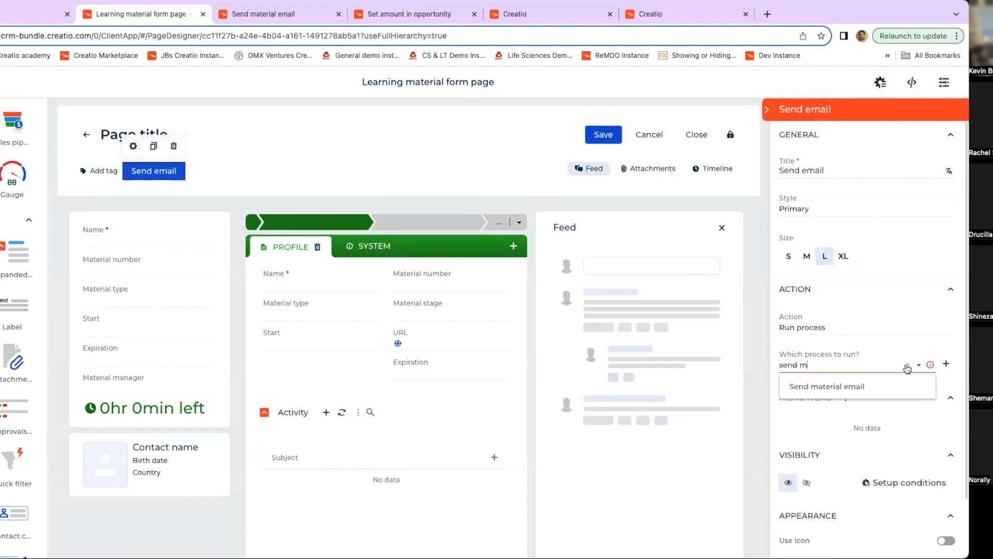
left_click(872, 386)
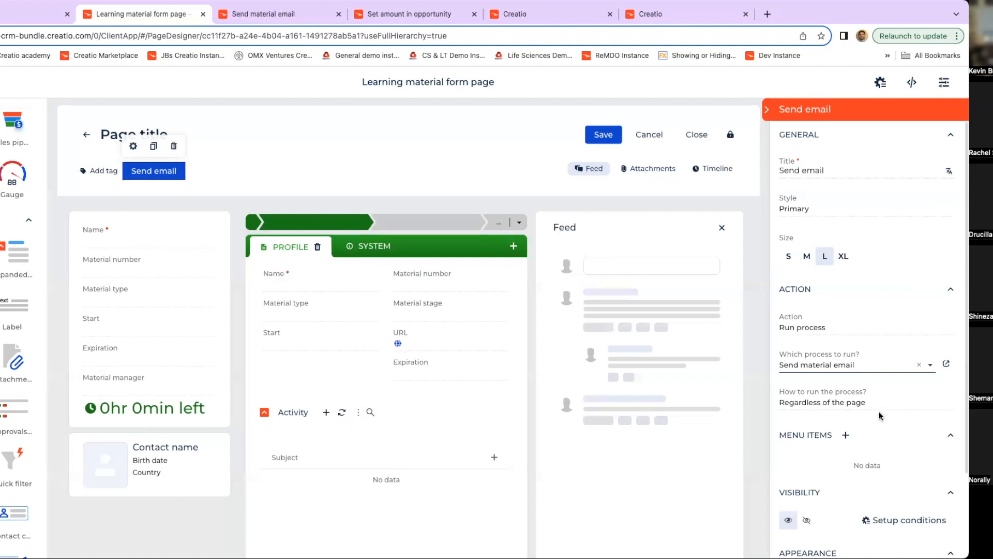
Run the process for the selected page, pass the record to the Learning material parameter, and save the form page.
left_click(873, 399)
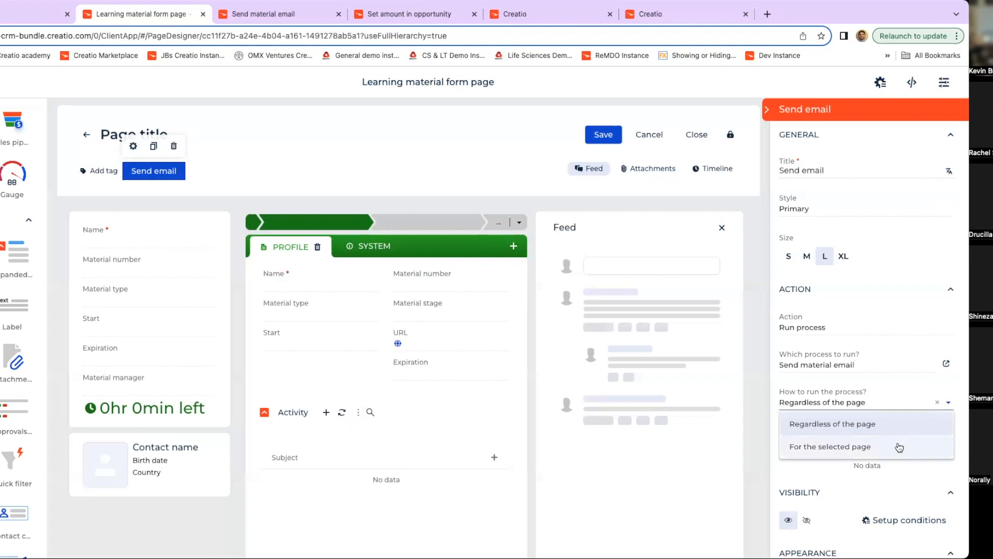
left_click(800, 448)
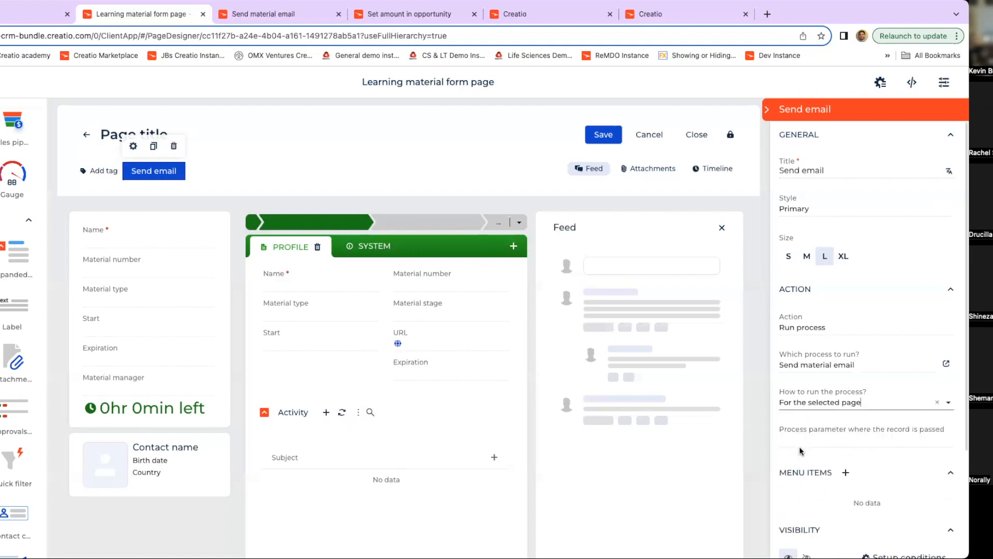
left_click(906, 444)
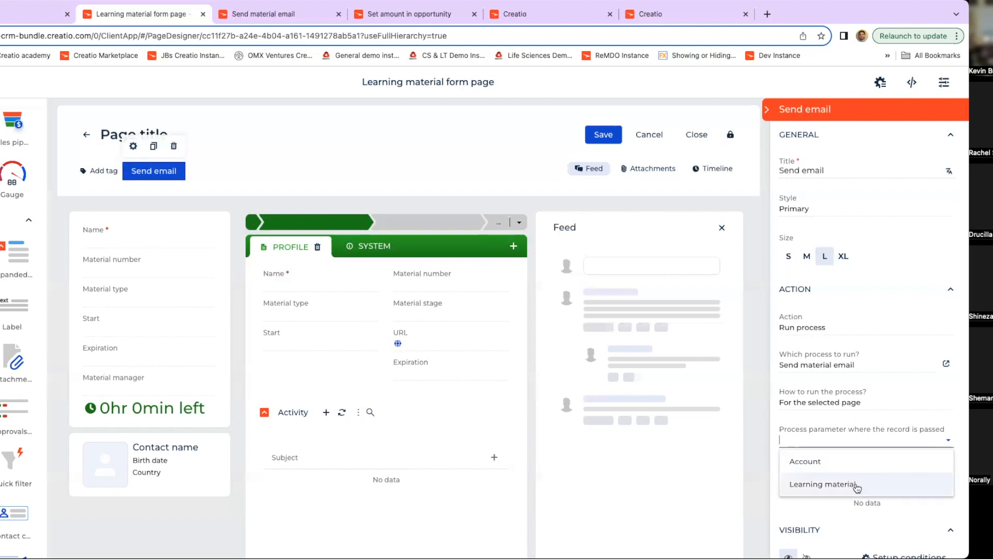
left_click(880, 488)
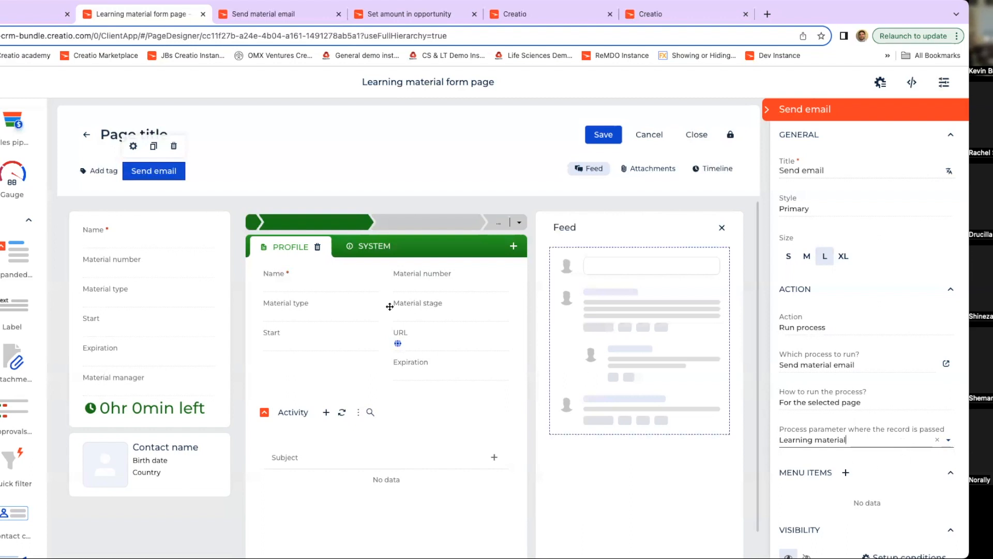
left_click(603, 134)
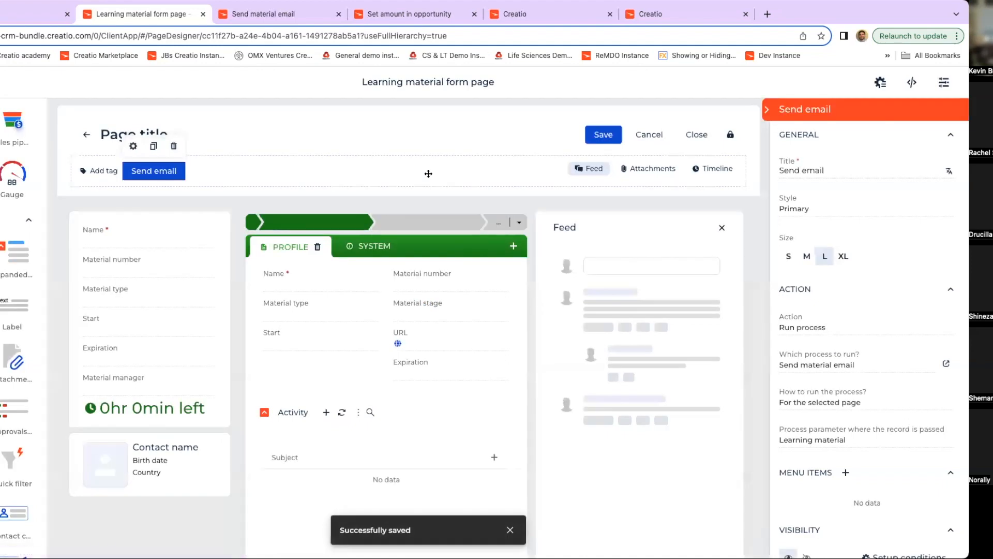
Test the Send email button on the Example material record and check which senders the generated email offers.
left_click(10, 21)
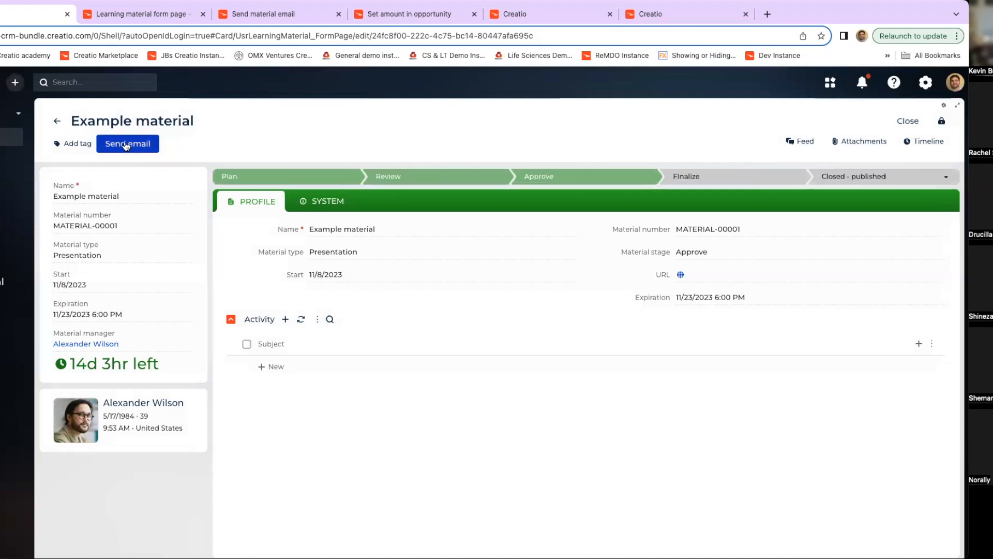
left_click(157, 145)
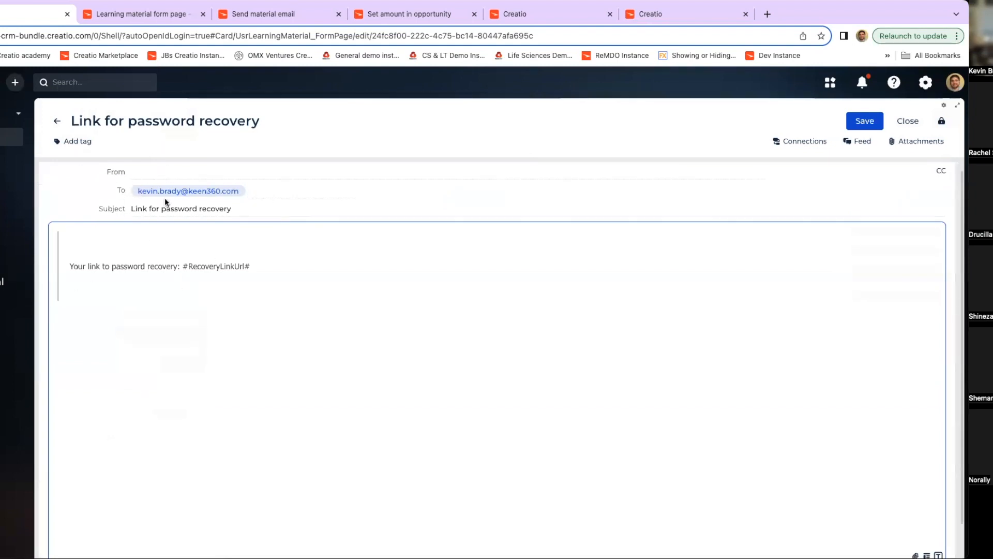
left_click(385, 171)
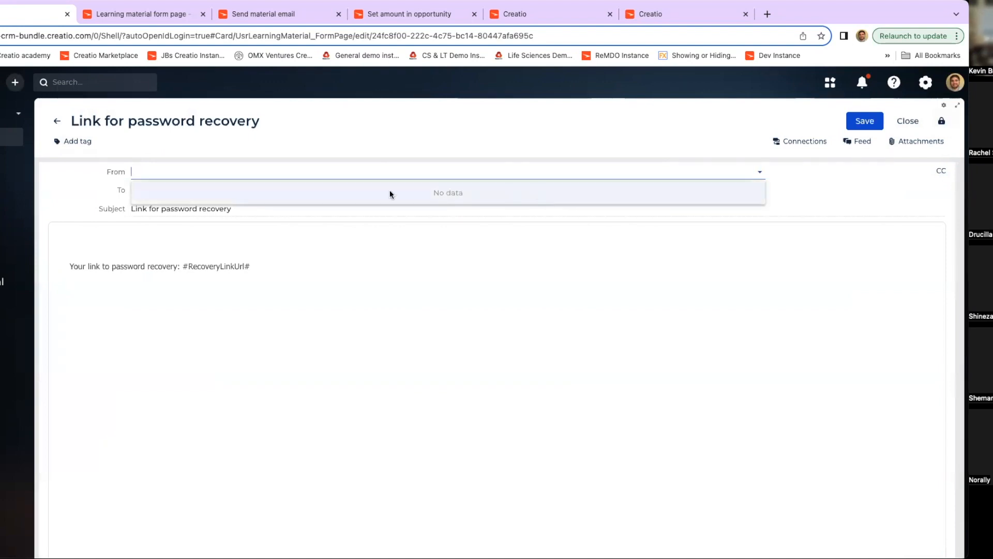
left_click(55, 157)
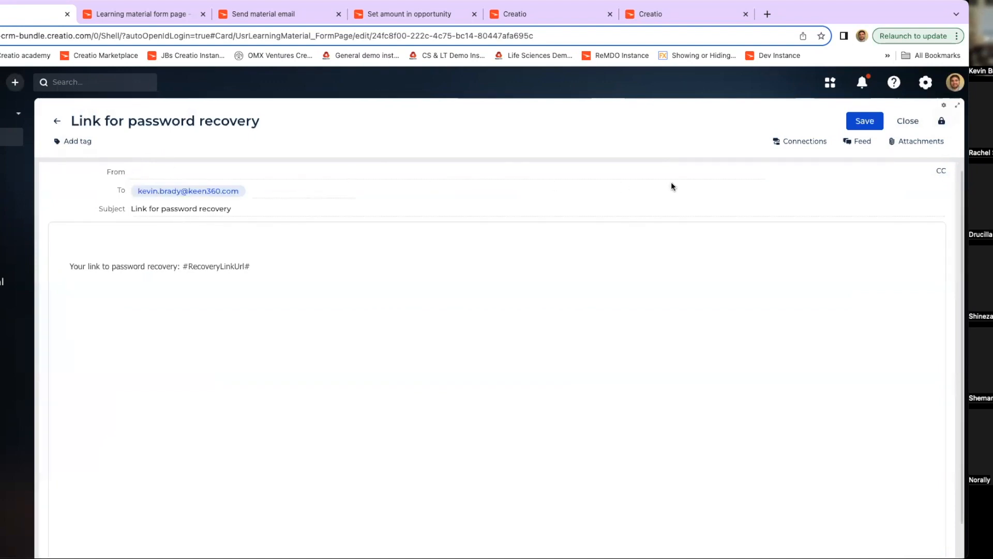
In the Send material email process, add a Signal start event above the existing start and connect it to the Send email element.
left_click(535, 18)
left_click(657, 16)
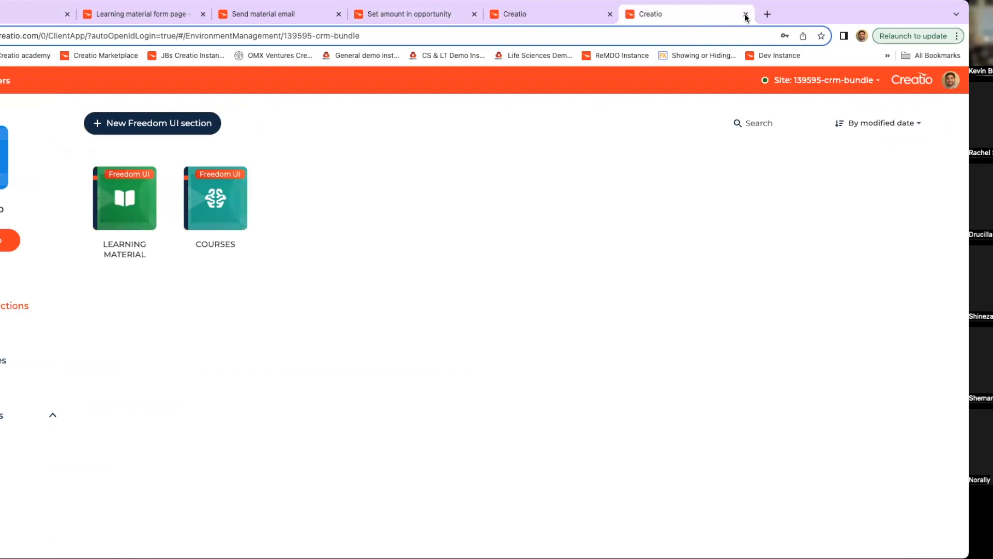
left_click(300, 15)
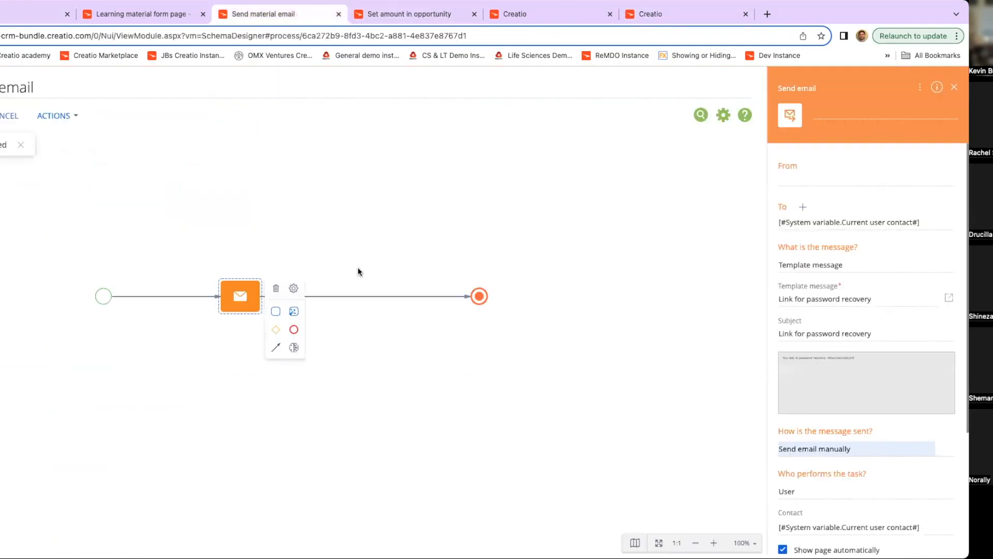
left_click(324, 221)
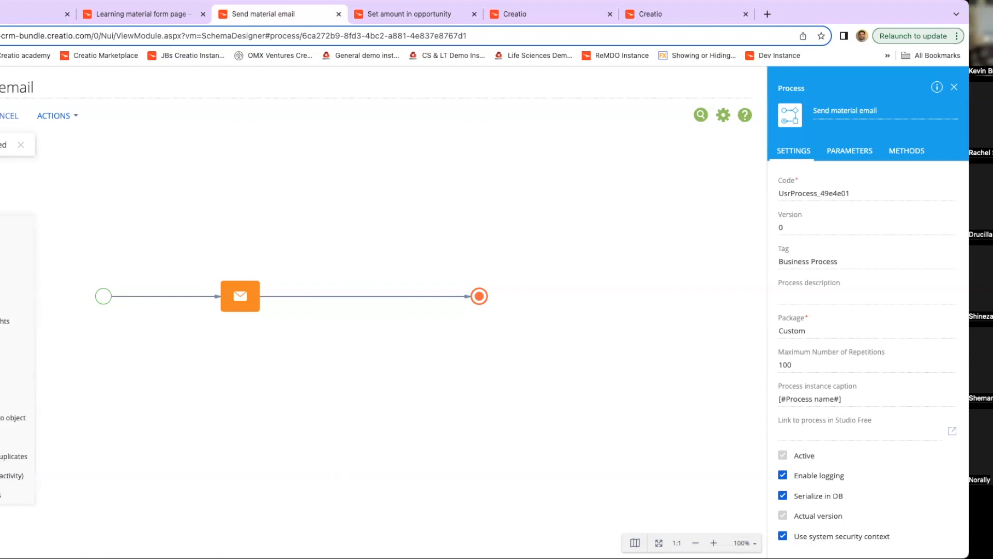
left_click(119, 219)
left_click(163, 221)
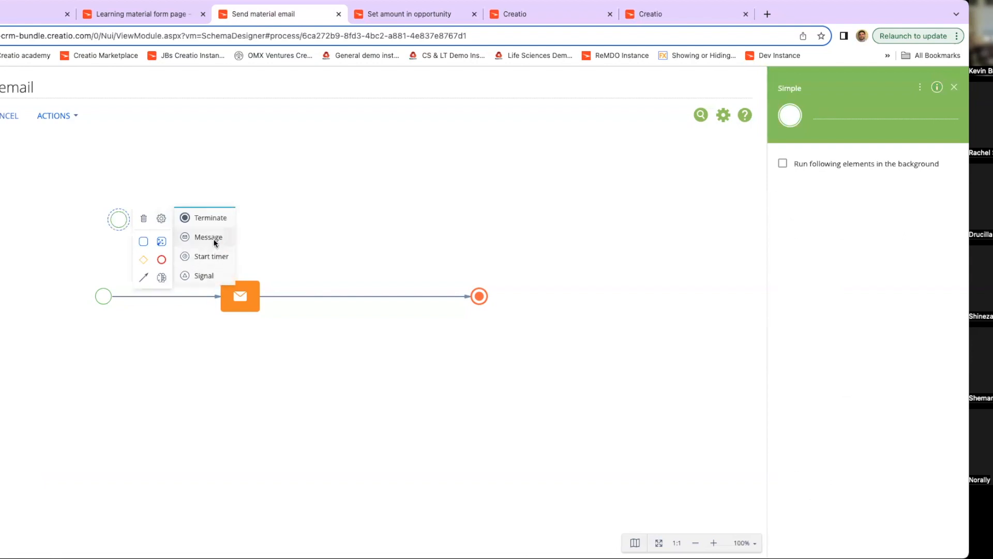
left_click(203, 276)
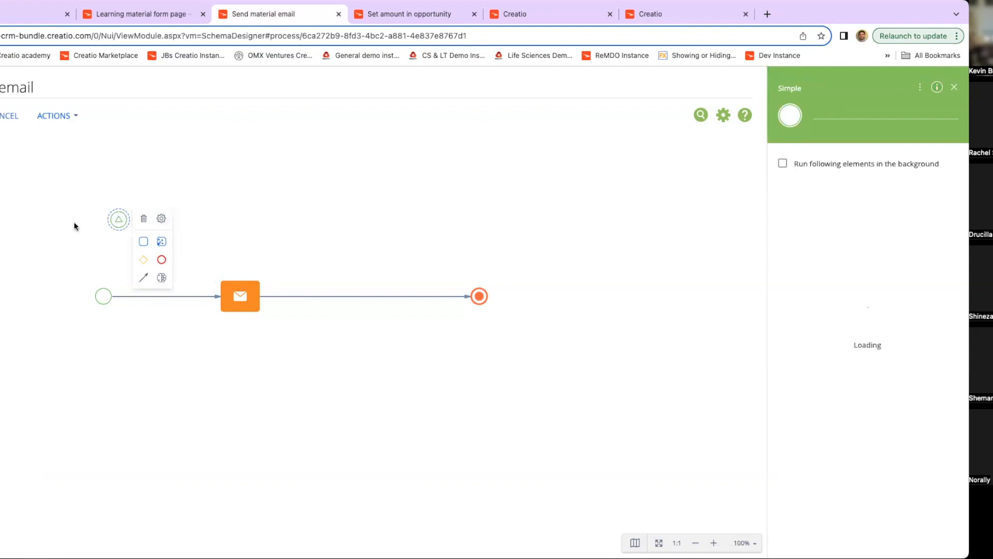
left_click_drag(116, 226, 101, 219)
left_click_drag(128, 271, 241, 293)
left_click_drag(182, 250, 179, 213)
Change the original start event to the Signal type and review the other event types it can switch to.
left_click(103, 296)
left_click(150, 296)
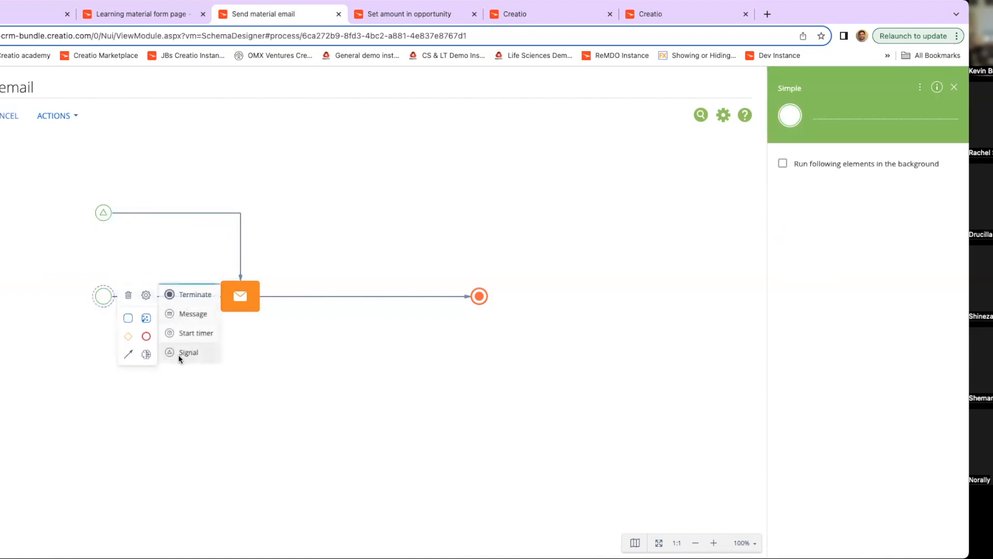
left_click(188, 353)
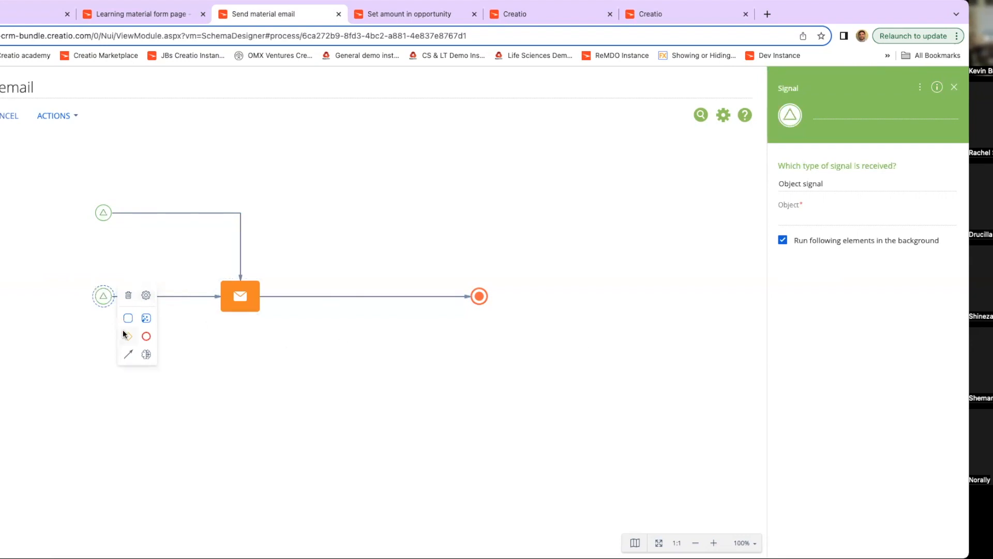
left_click(146, 298)
left_click(140, 271)
left_click(105, 295)
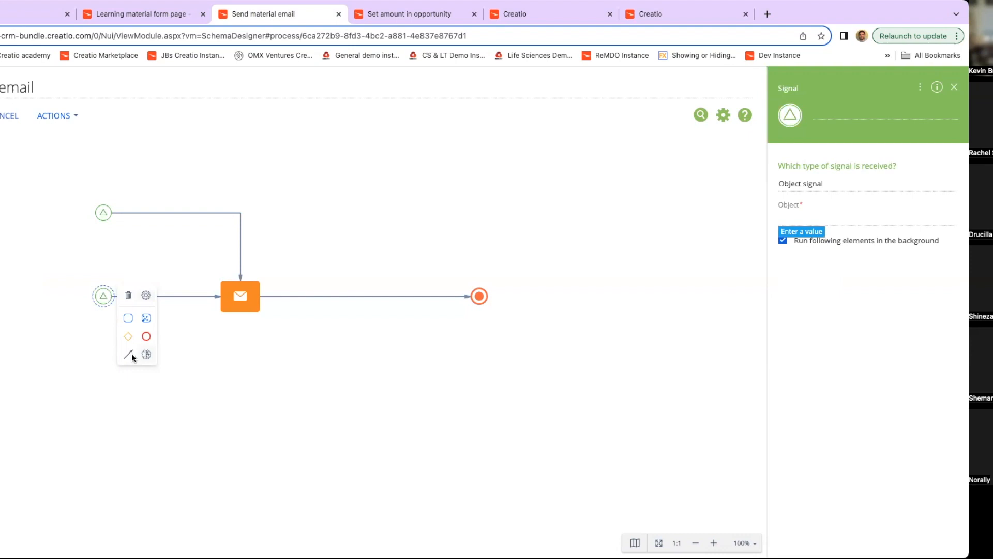
left_click(146, 296)
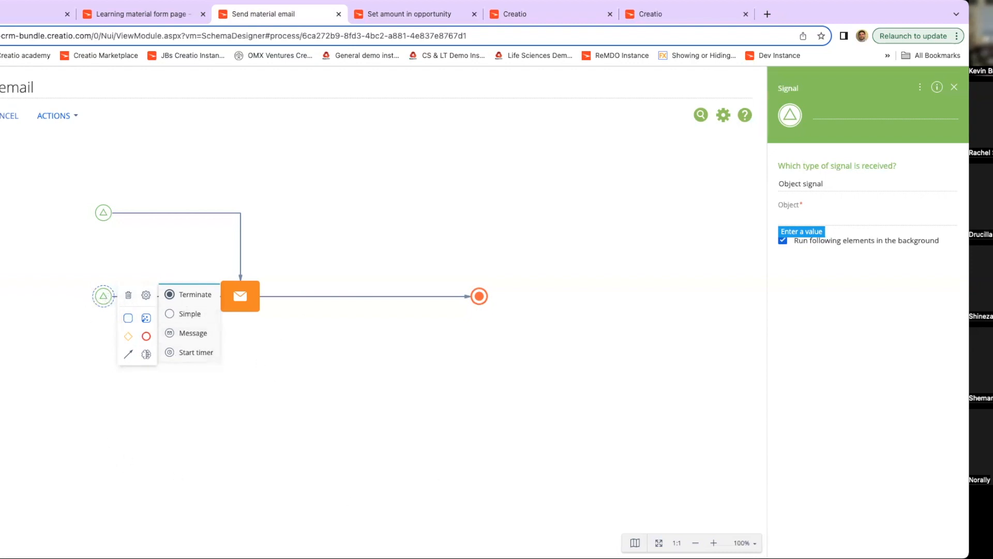
Place a Throw signal event and a Terminate event on the canvas, check the Terminate event's alternative types, and delete both.
left_click_drag(0, 260, 2, 260)
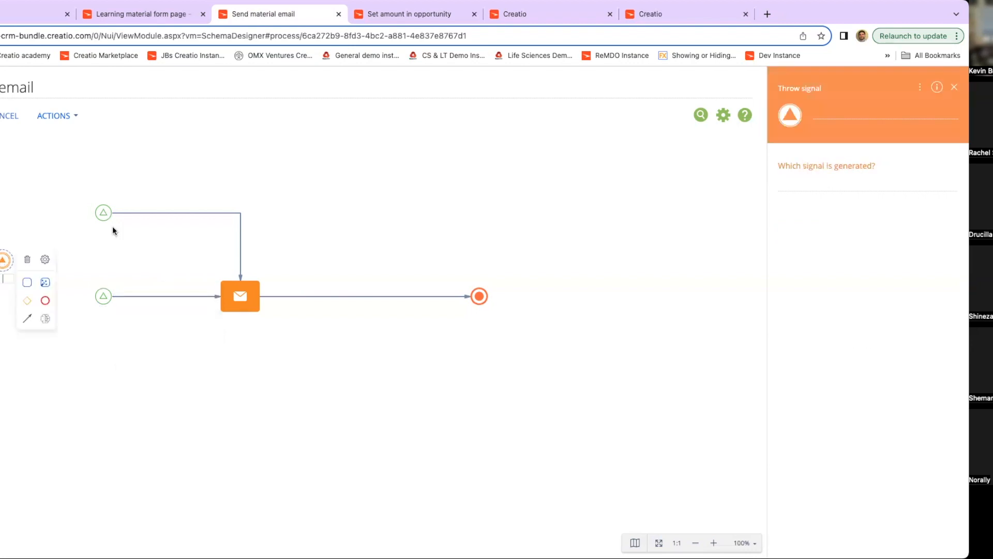
left_click(28, 260)
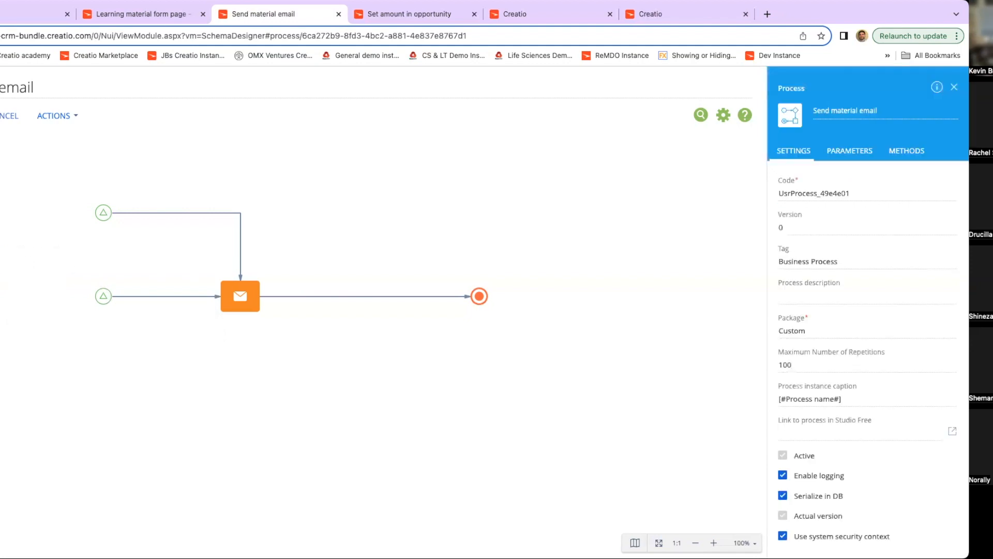
left_click_drag(1, 284, 17, 286)
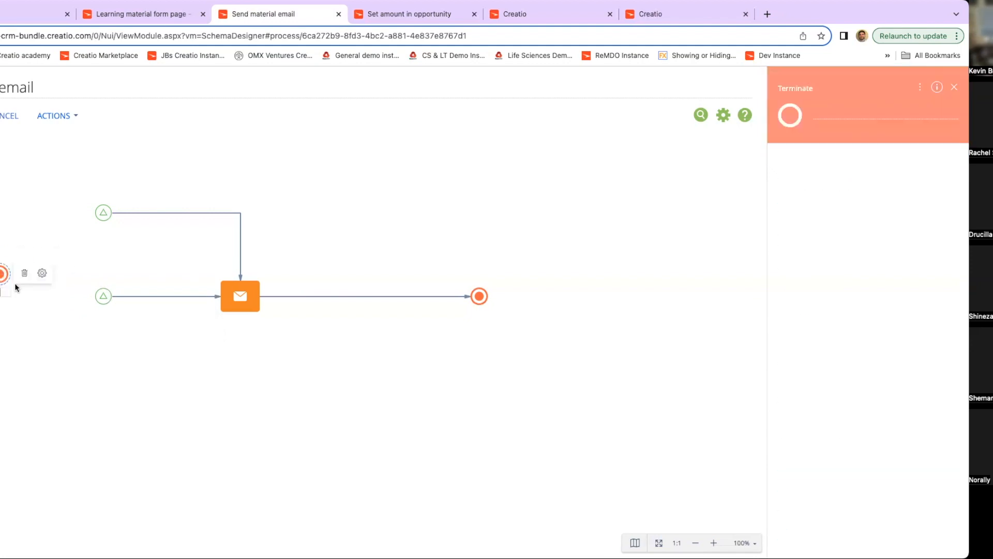
left_click(39, 274)
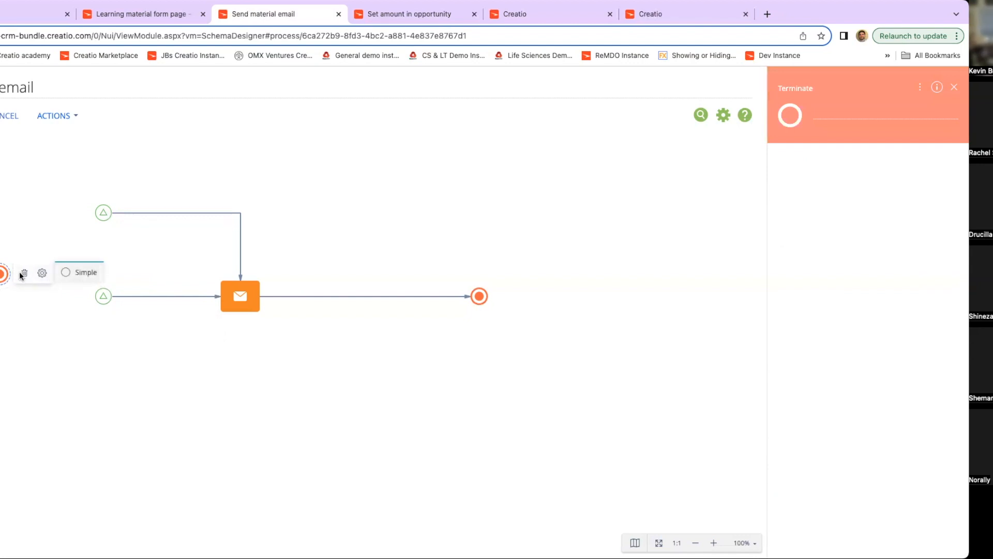
left_click(24, 274)
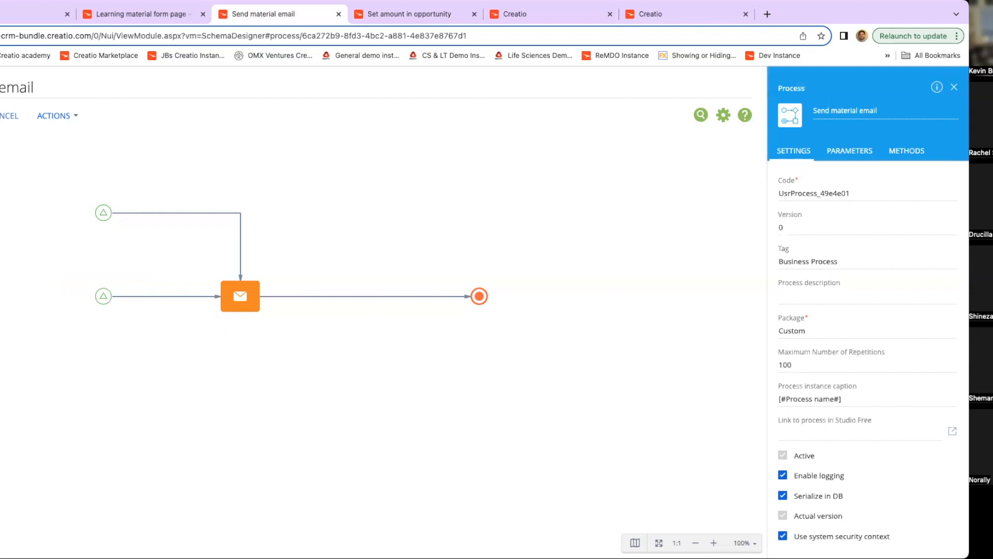
Add an Exclusive gateway (OR) below the Send email element and review which other gateway types it offers.
left_click_drag(4, 316, 22, 284)
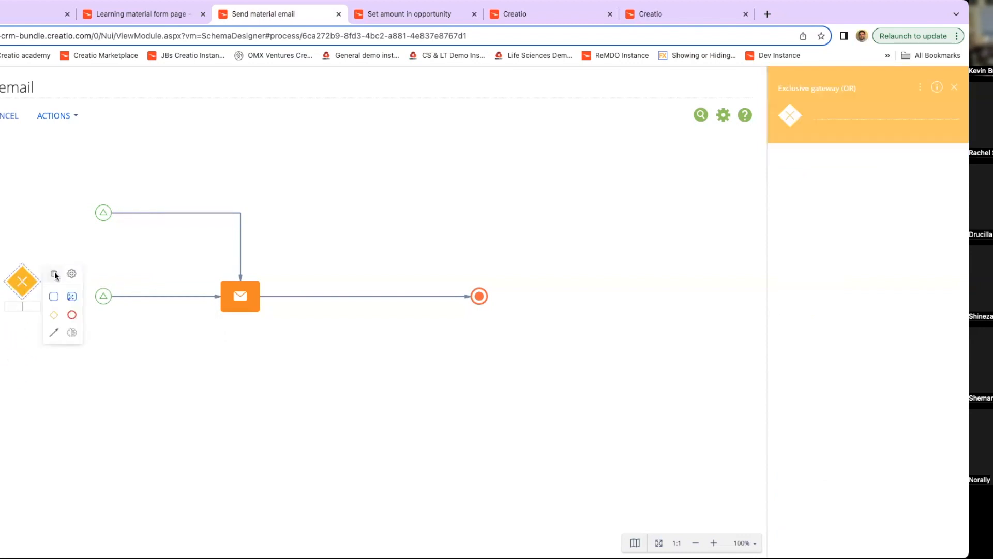
left_click_drag(23, 284, 91, 352)
left_click(136, 345)
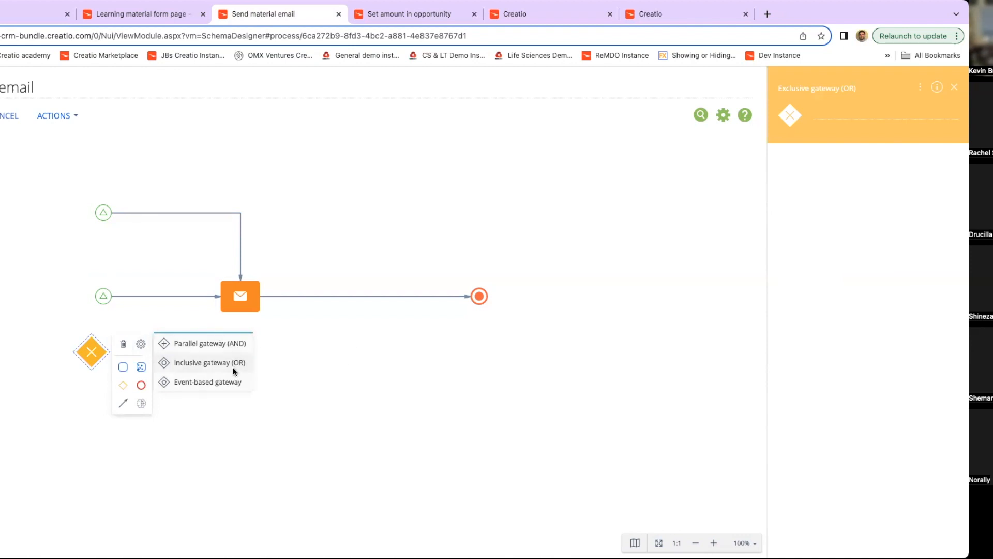
left_click_drag(86, 347, 233, 358)
left_click_drag(861, 89, 792, 92)
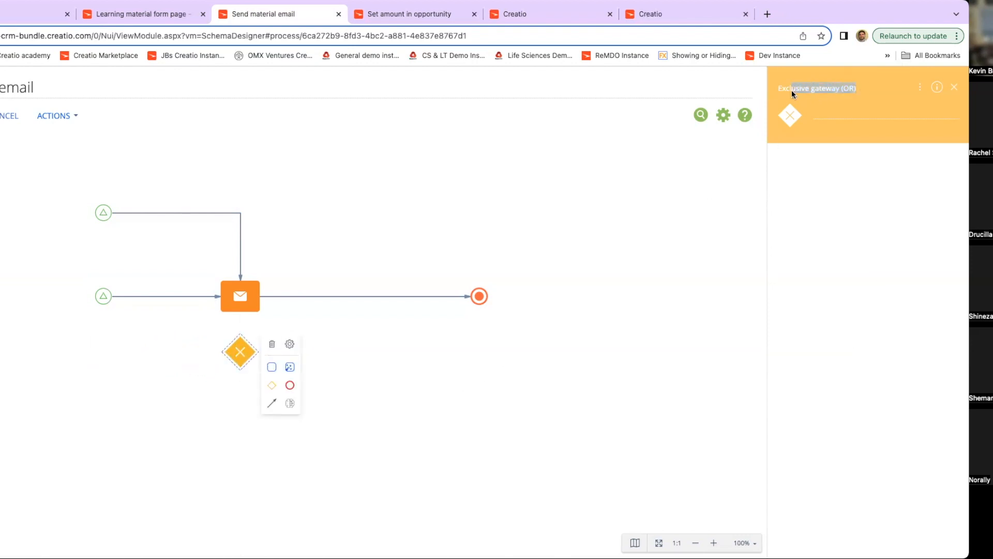
left_click(391, 365)
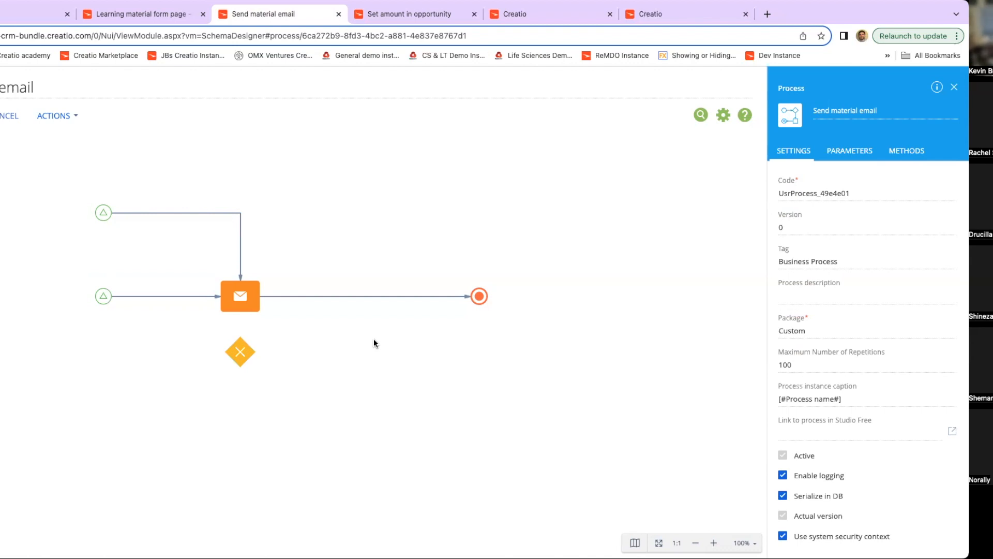
Try the Inclusive gateway (OR) type and change the gateway to Parallel gateway (AND).
left_click(245, 351)
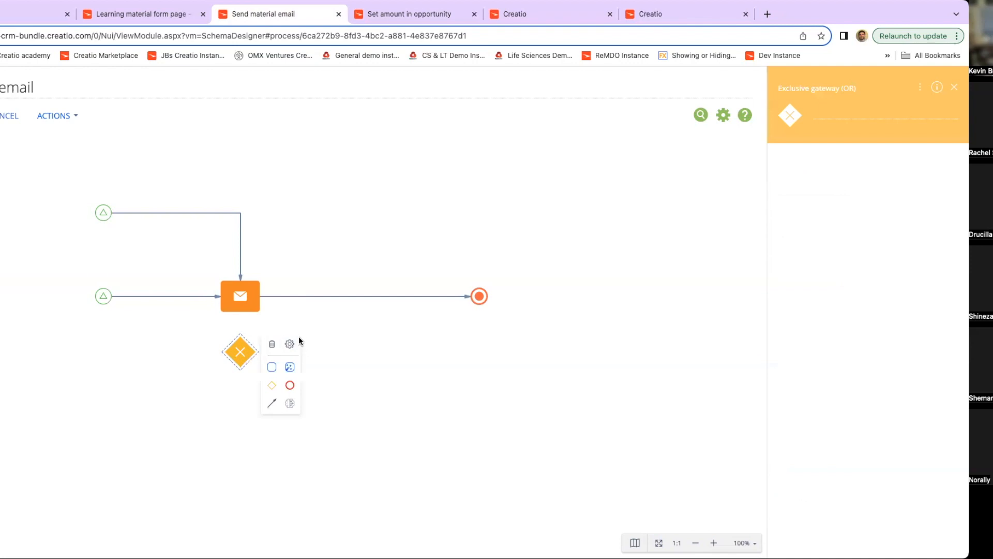
left_click(290, 344)
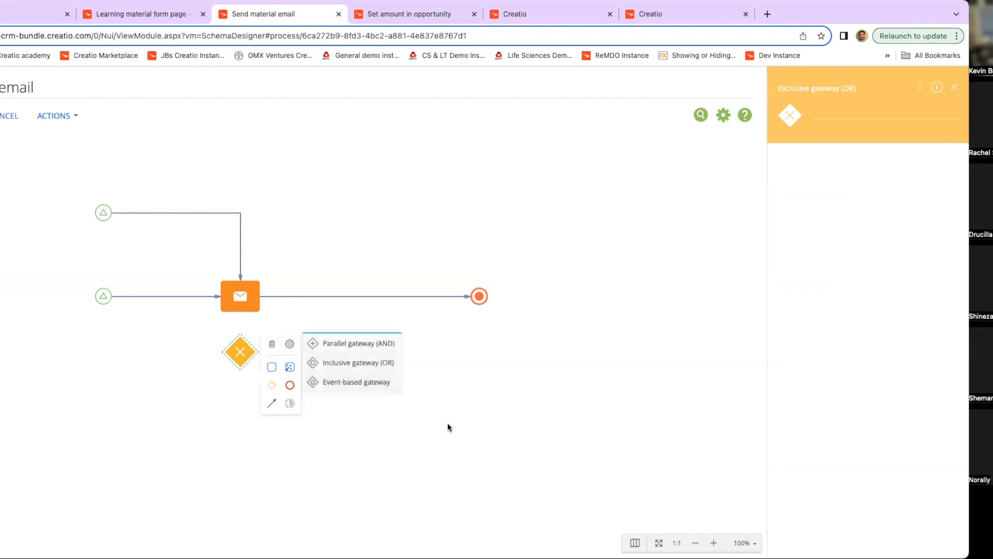
left_click(385, 365)
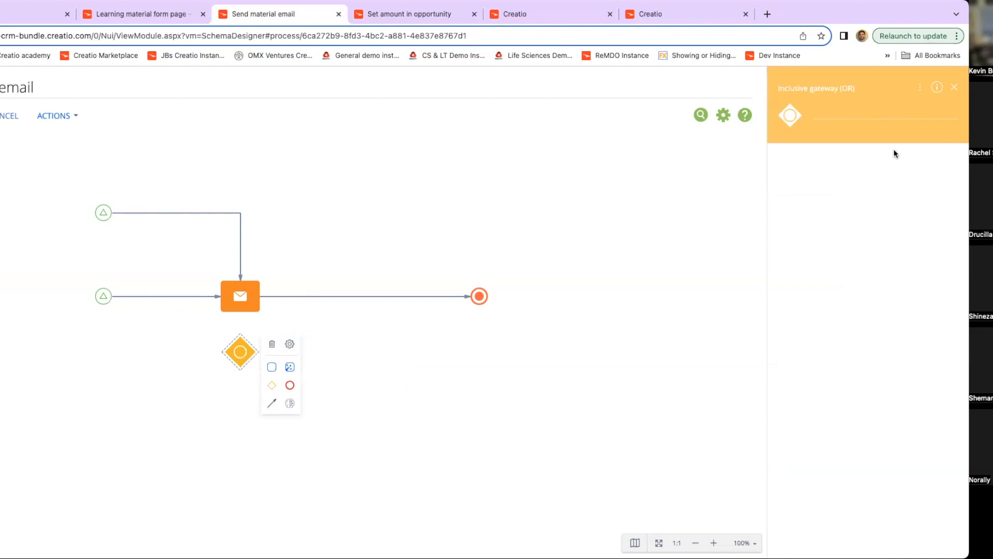
left_click_drag(792, 92, 773, 91)
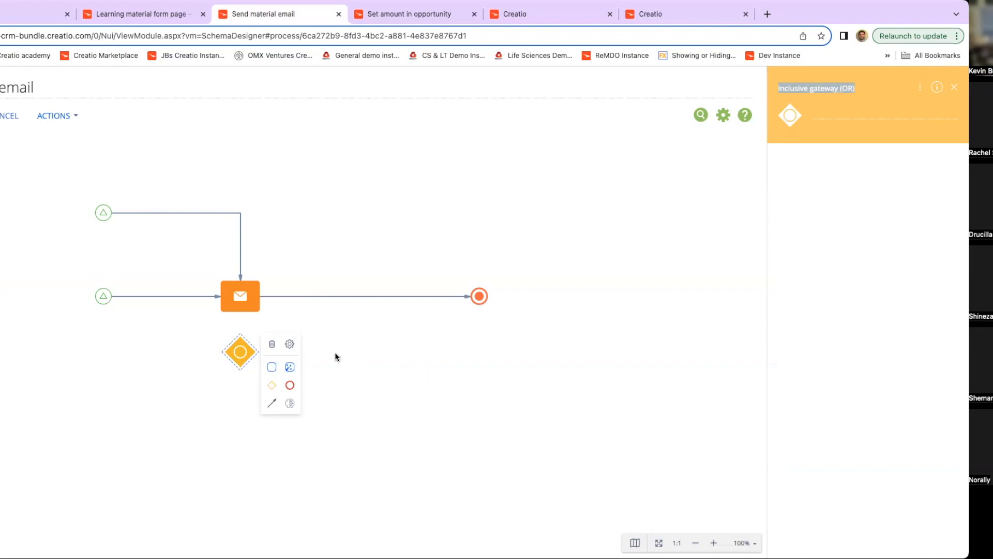
left_click(289, 346)
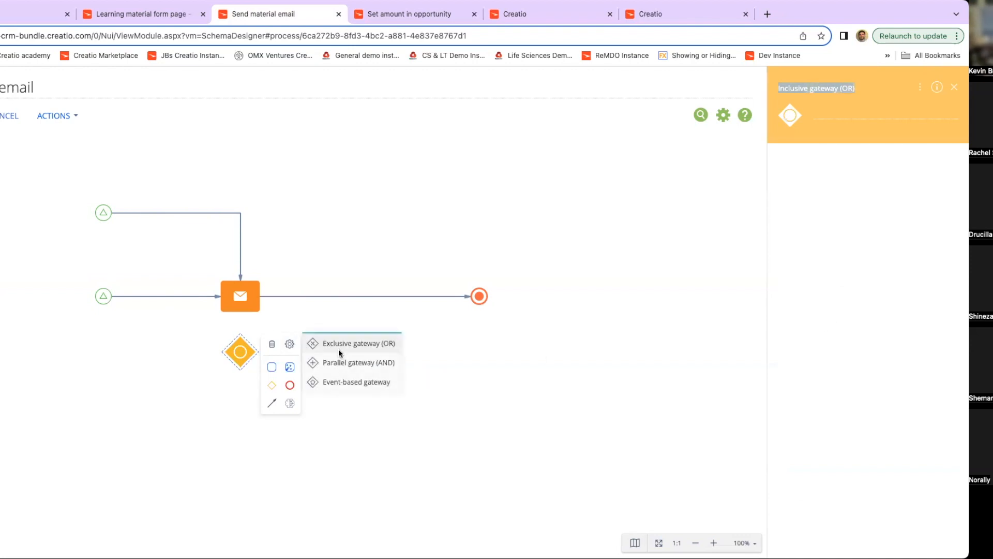
left_click(386, 363)
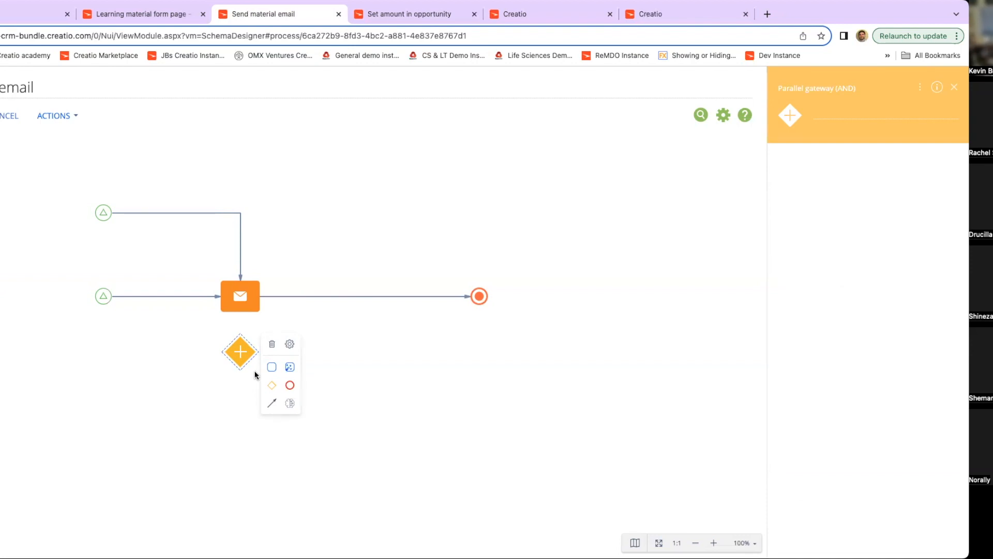
Add an Approval element below the main flow and move the parallel gateway diagonally below the Terminate event.
scroll(255, 375, "right", 1)
left_click_drag(244, 355, 439, 385)
left_click(363, 296)
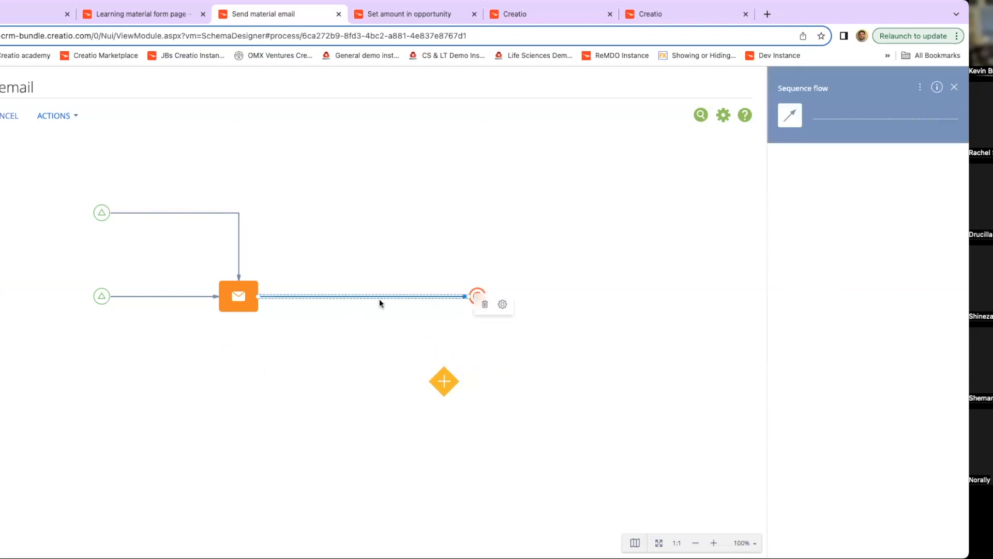
left_click(0, 207)
left_click_drag(0, 233, 313, 356)
left_click(349, 348)
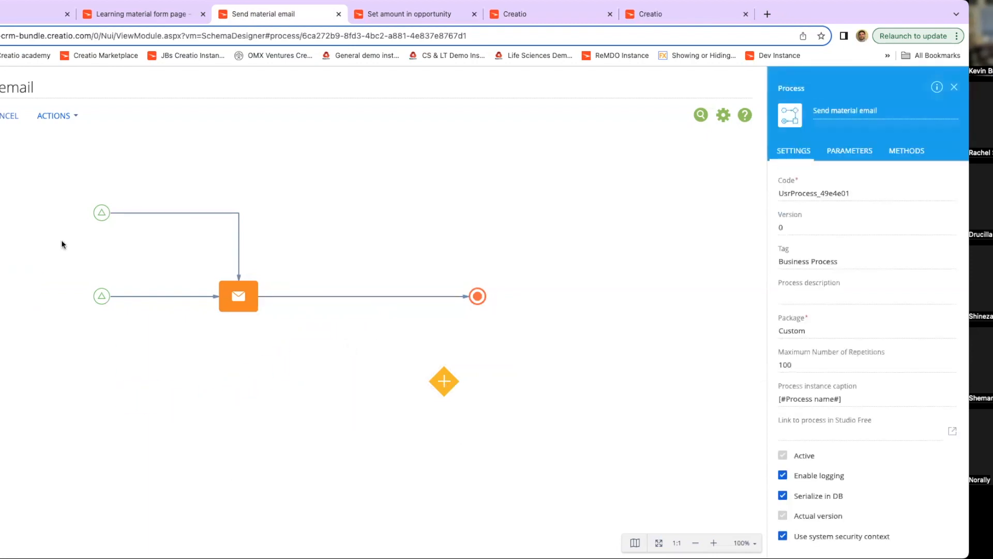
left_click(0, 227)
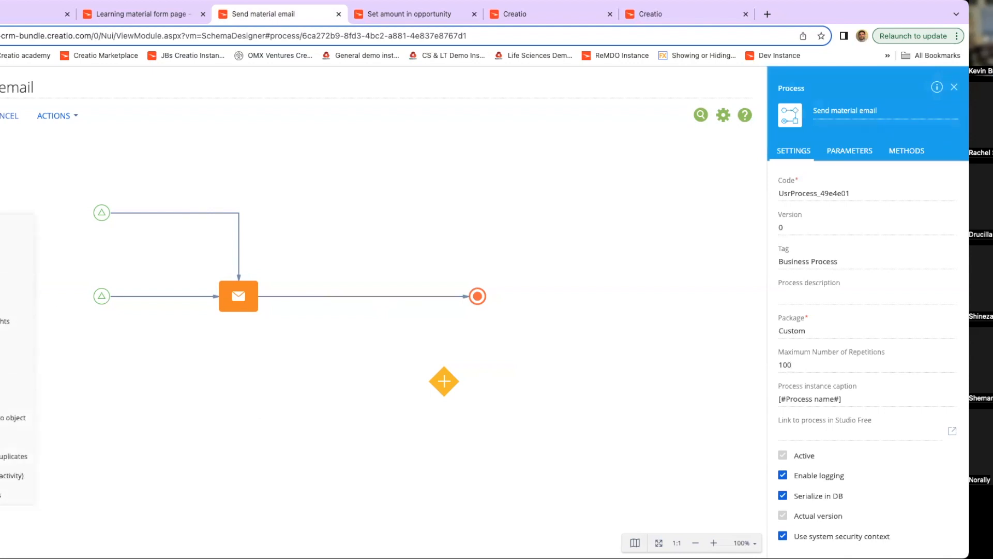
left_click(0, 205)
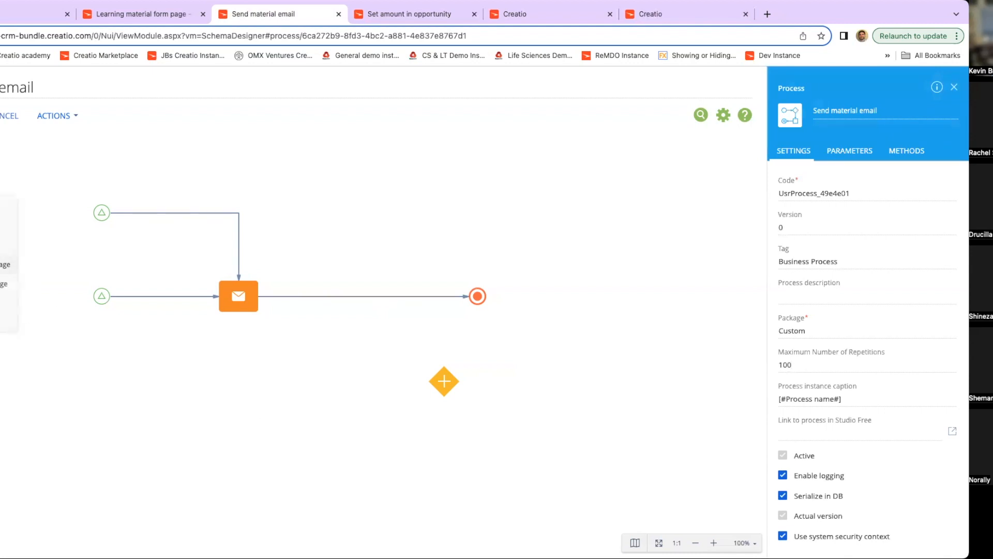
left_click_drag(5, 264, 343, 344)
left_click_drag(444, 381, 443, 404)
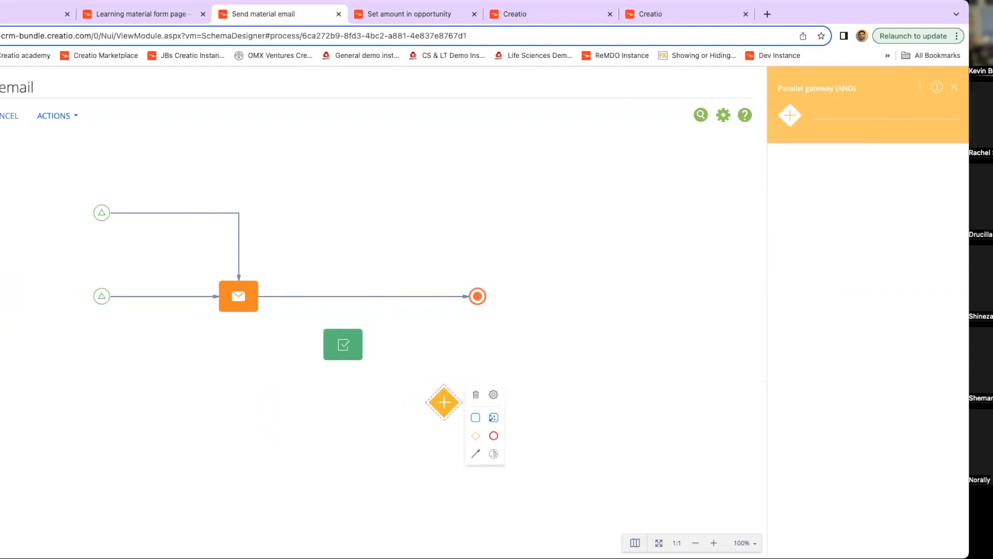
Duplicate the Approval element and place the copy directly beneath the original.
left_click(334, 352)
right_click(339, 340)
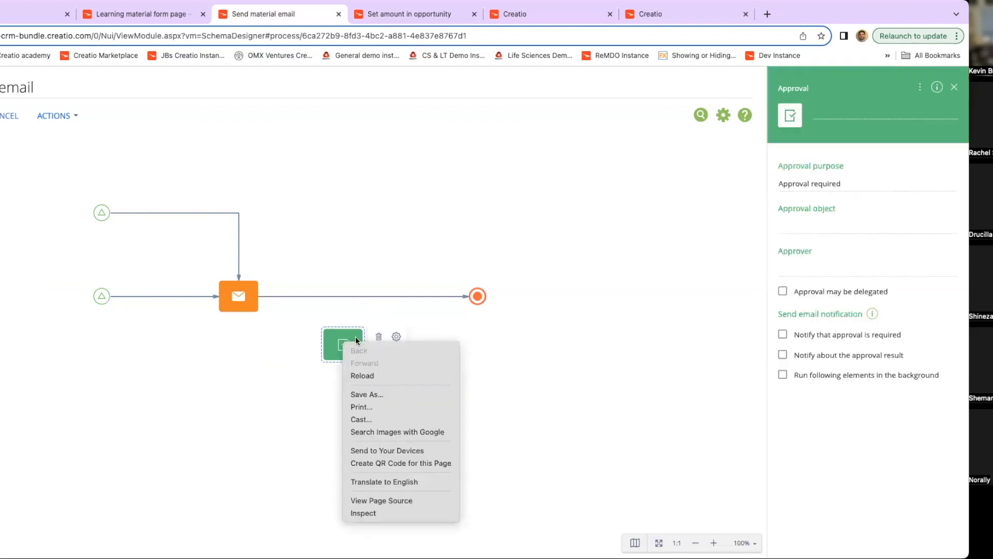
key("Escape")
left_click_drag(340, 340, 341, 448)
Connect both Approval elements to the parallel gateway with sequence flows.
left_click(343, 345)
left_click_drag(378, 396, 405, 343)
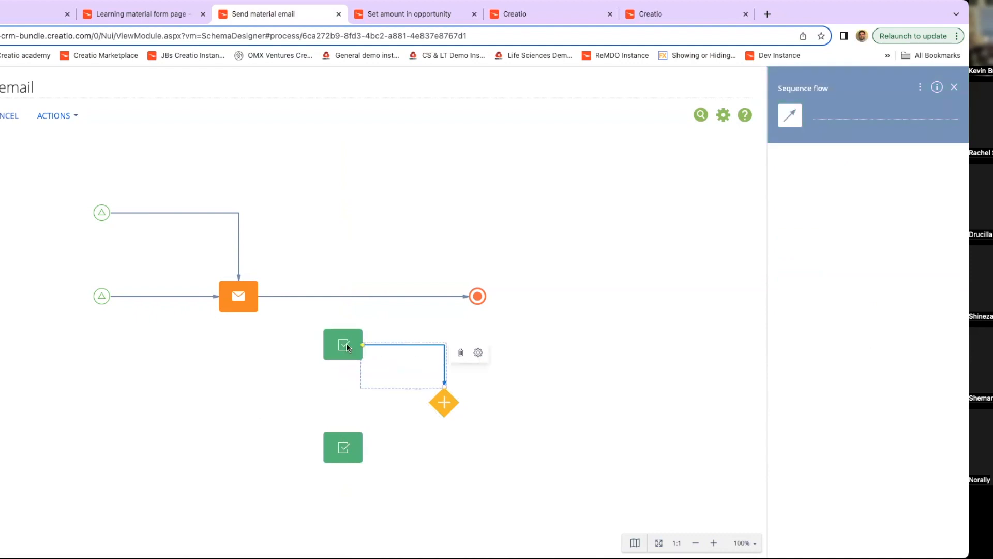
left_click(362, 455)
left_click_drag(381, 497, 414, 448)
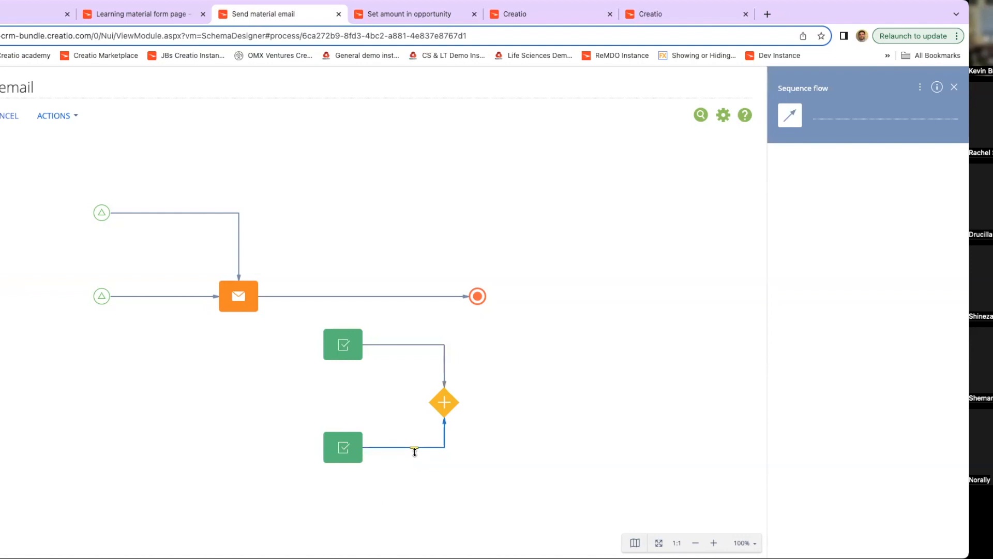
Connect the parallel gateway to the Terminate event and close the element's settings.
left_click(356, 357)
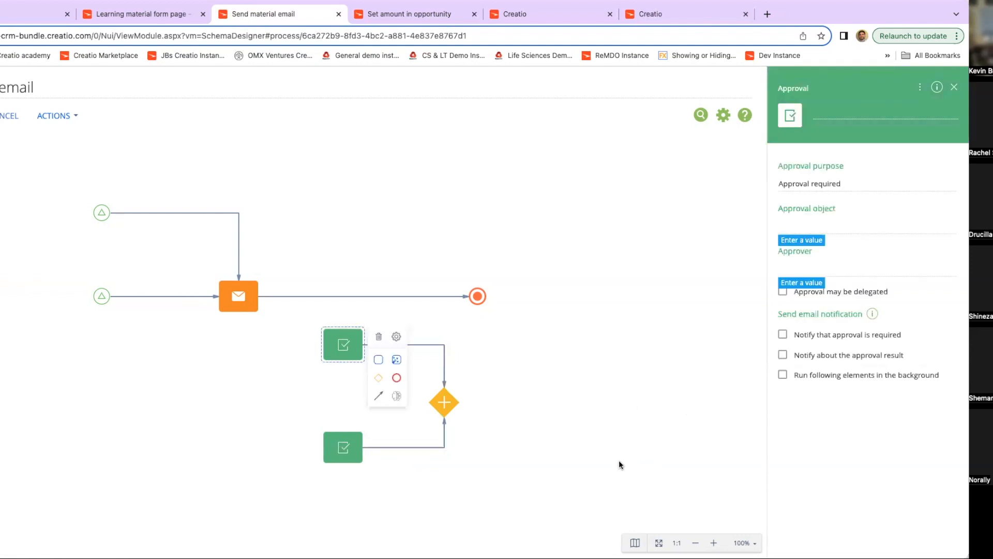
left_click(448, 410)
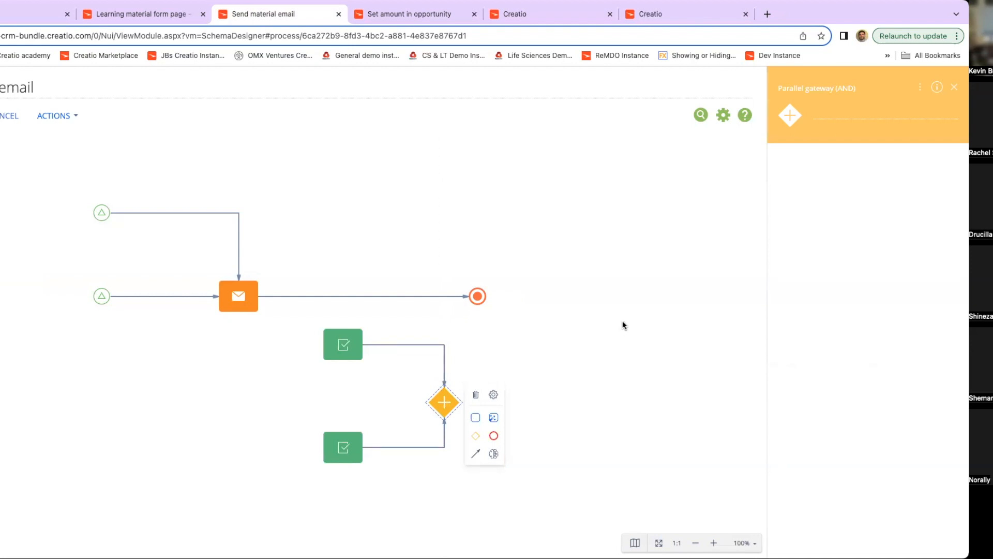
left_click(357, 347)
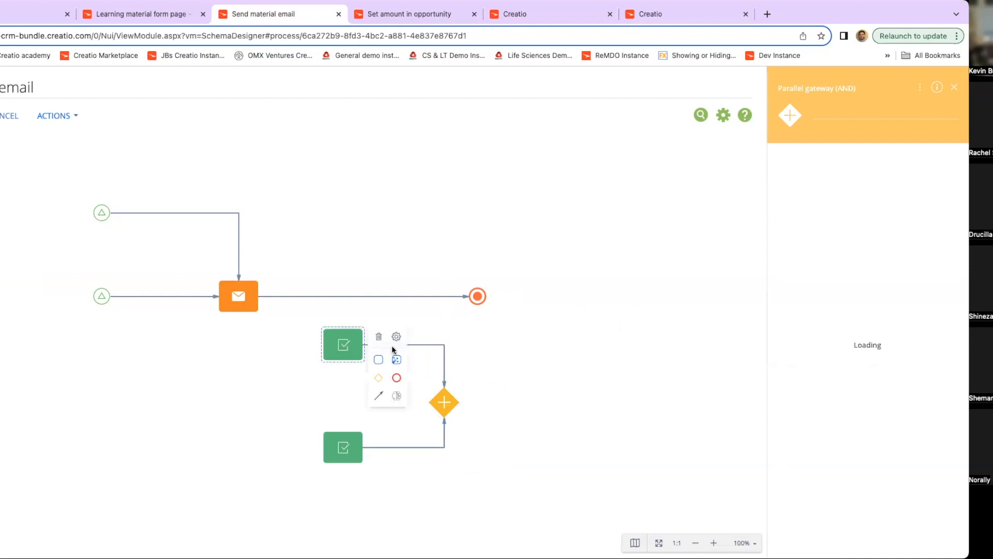
left_click(445, 403)
left_click_drag(469, 449, 477, 298)
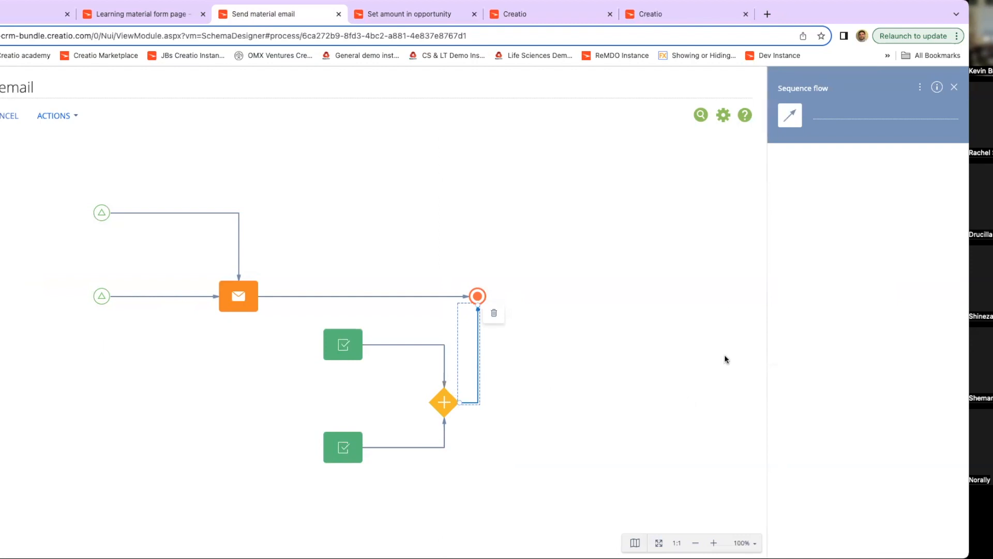
left_click(954, 87)
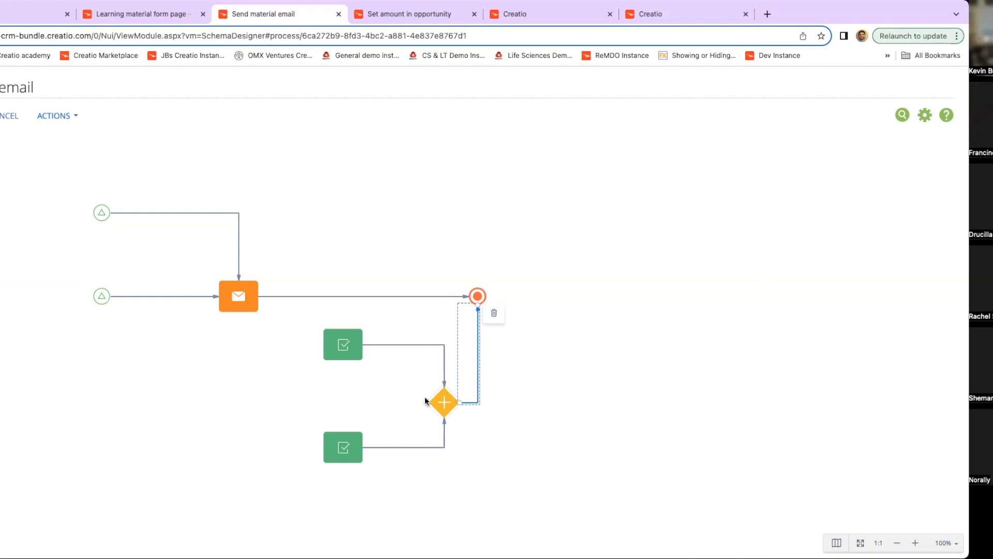
Add a second gateway before the two Approval elements and change its type to Parallel gateway (AND).
left_click(447, 403)
mouse_move(444, 404)
left_mouse_down()
mouse_move(434, 405)
mouse_move(447, 406)
left_mouse_up()
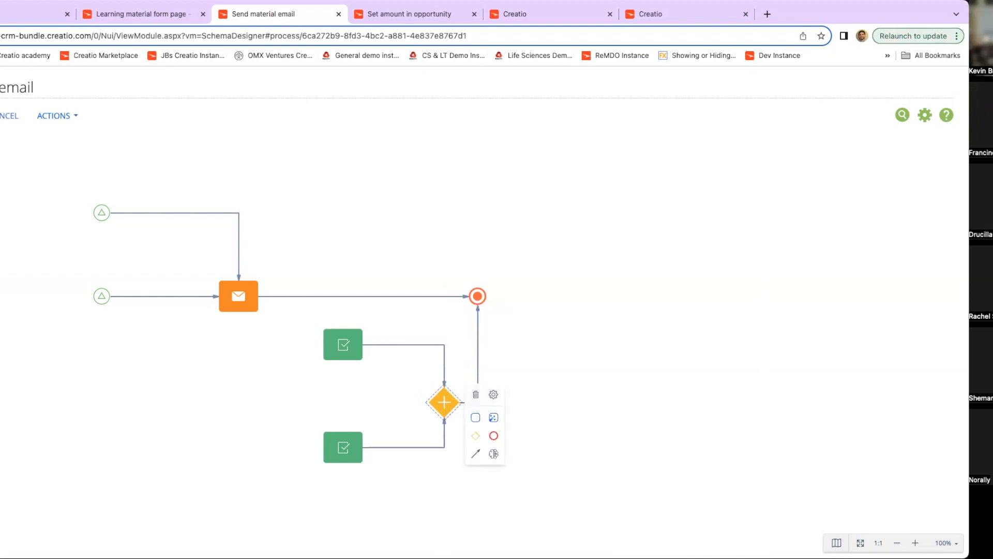
left_click_drag(0, 429, 255, 405)
left_click_drag(286, 455, 269, 389)
left_click(304, 394)
left_click(386, 395)
Connect the new parallel gateway to the upper and lower Approval elements and straighten the upper flow.
left_click_drag(286, 453, 331, 338)
left_click_drag(297, 368, 252, 369)
left_click(259, 412)
left_click_drag(292, 456, 255, 425)
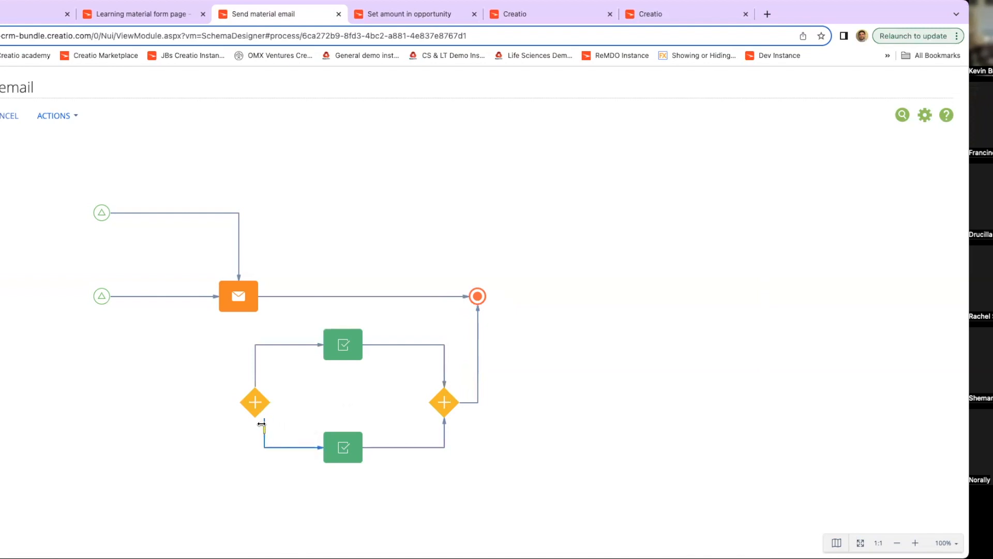
Delete the joining parallel gateway and route the Approval elements directly to the Terminate event.
left_click(437, 402)
left_click(494, 394)
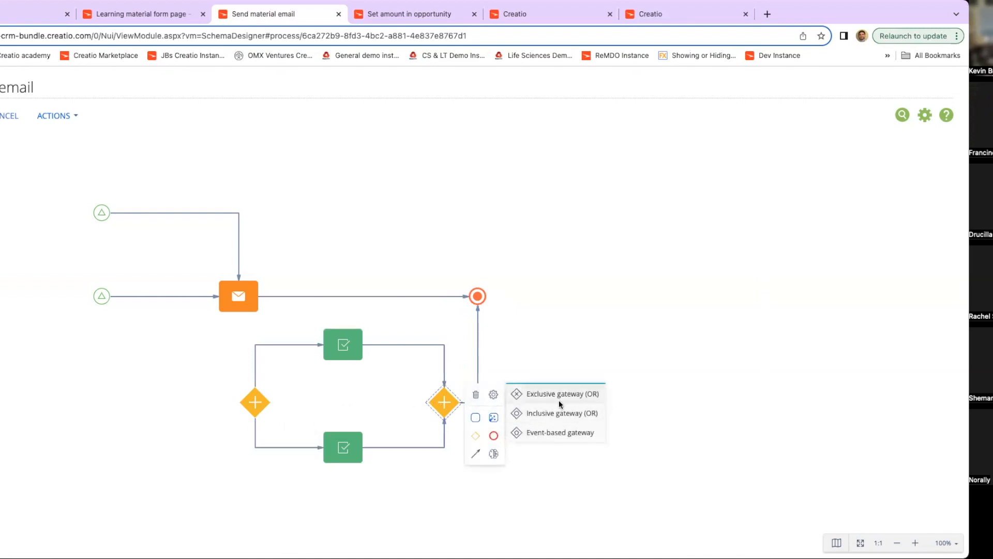
left_click(445, 377)
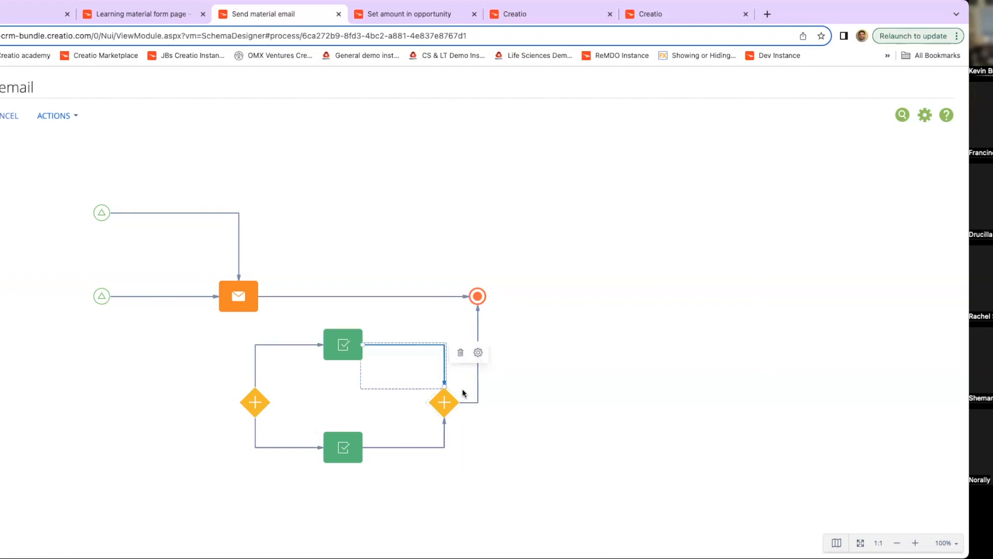
left_click(460, 352)
left_click(352, 348)
left_click_drag(380, 397, 460, 392)
left_click(444, 406)
left_click(474, 395)
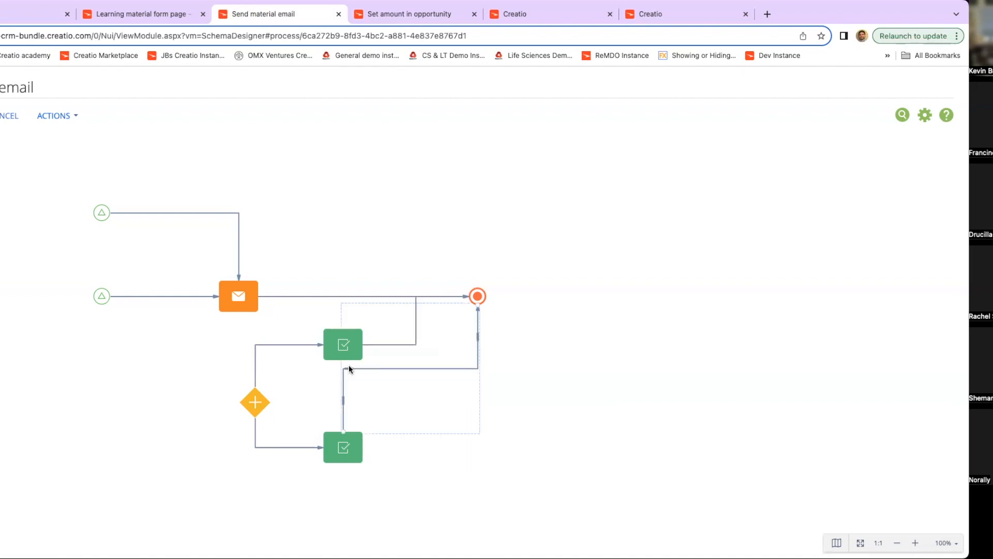
Reshape the flows from both Approval elements so they run straight across and up into the Terminate event.
left_click(402, 346)
left_click_drag(402, 345, 438, 450)
left_click_drag(342, 377, 476, 350)
left_click_drag(427, 359, 427, 345)
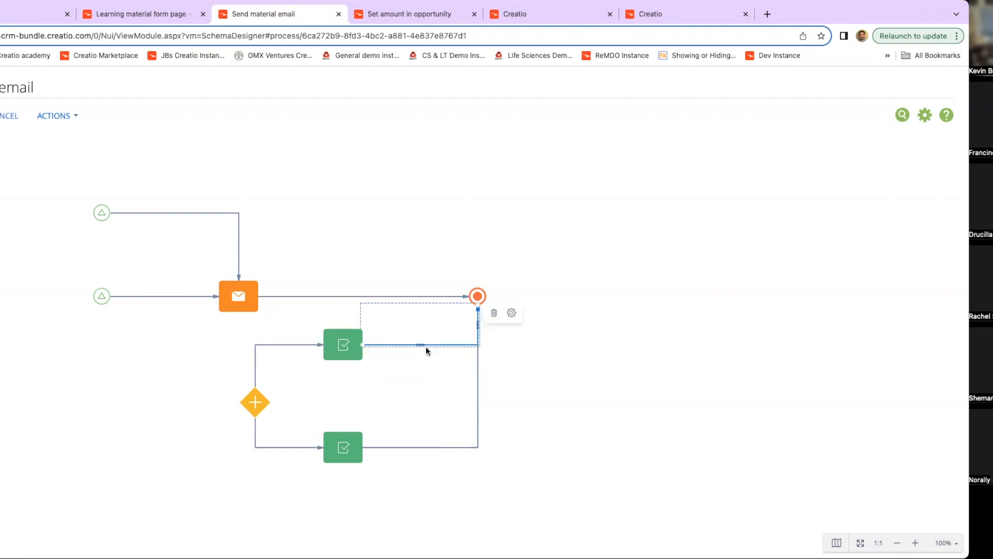